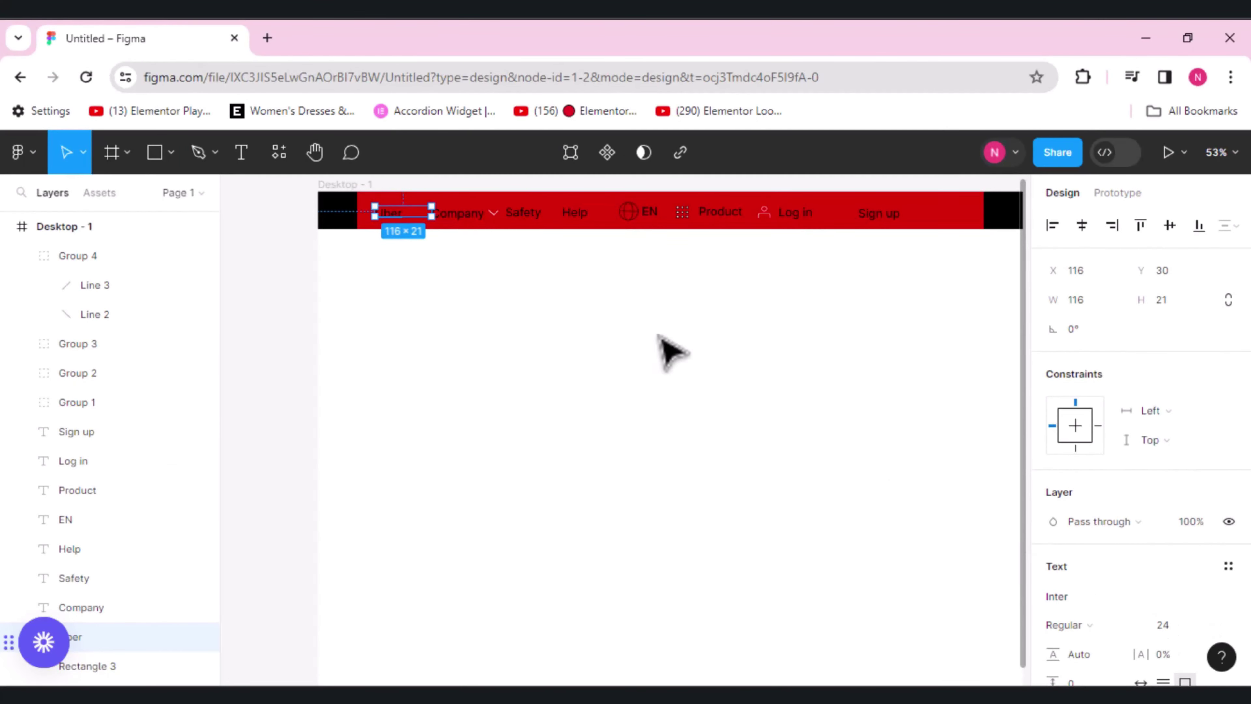
- Set the navigation labels from Company to Sign up to font size 12 with Medium weight
{"action": "left_click_drag", "start_coordinate": [458, 222], "coordinate": [882, 209]}
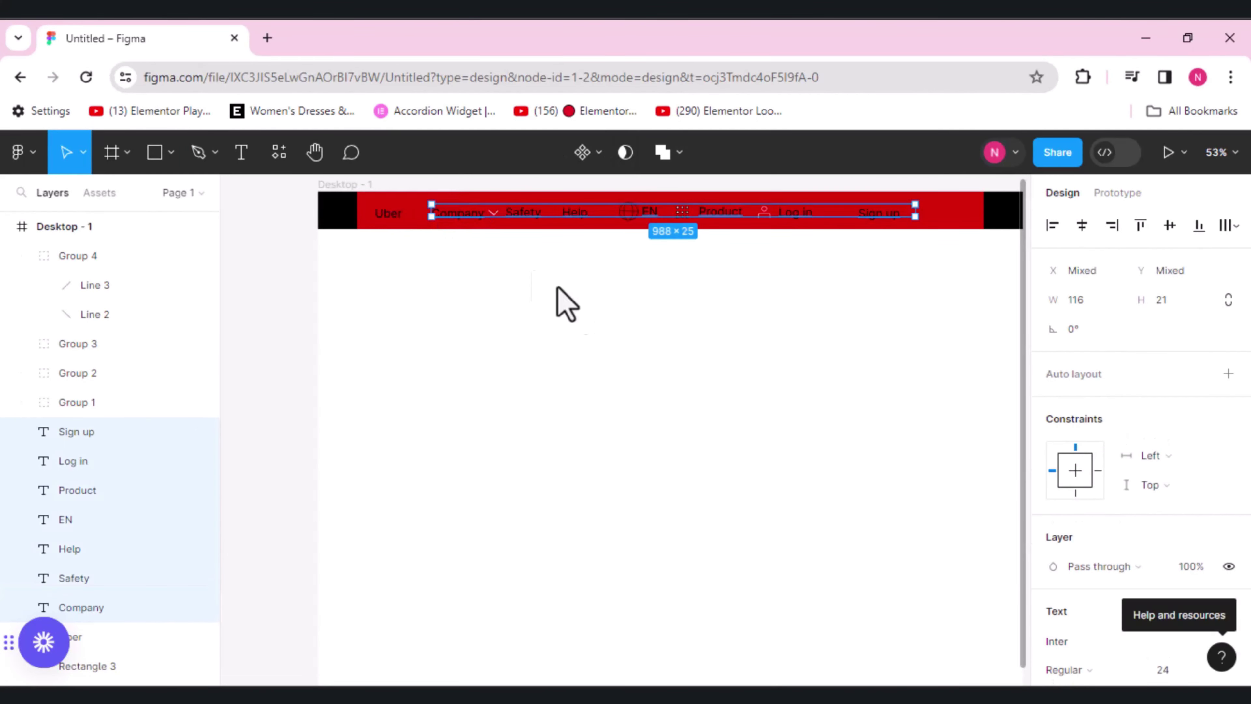
{"action": "left_click", "coordinate": [1175, 670]}
{"action": "type", "text": "12"}
{"action": "left_click", "coordinate": [1077, 678]}
{"action": "left_click", "coordinate": [1090, 341]}
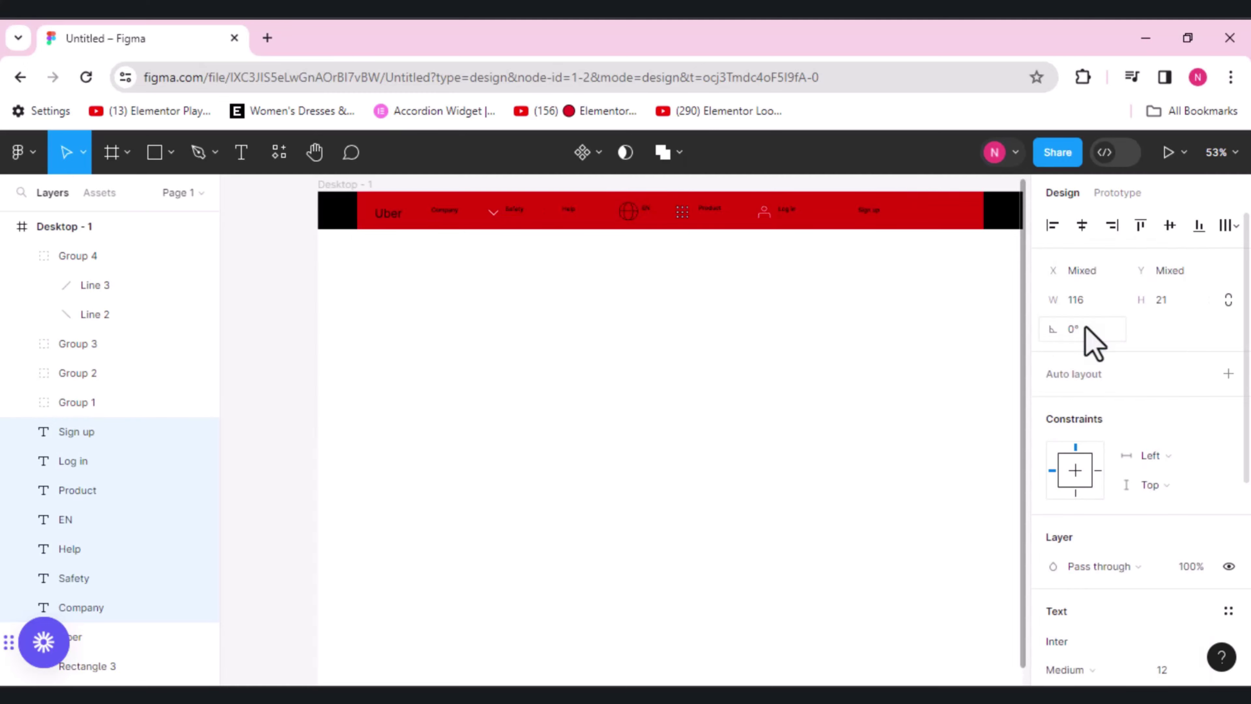
{"action": "left_click", "coordinate": [744, 407]}
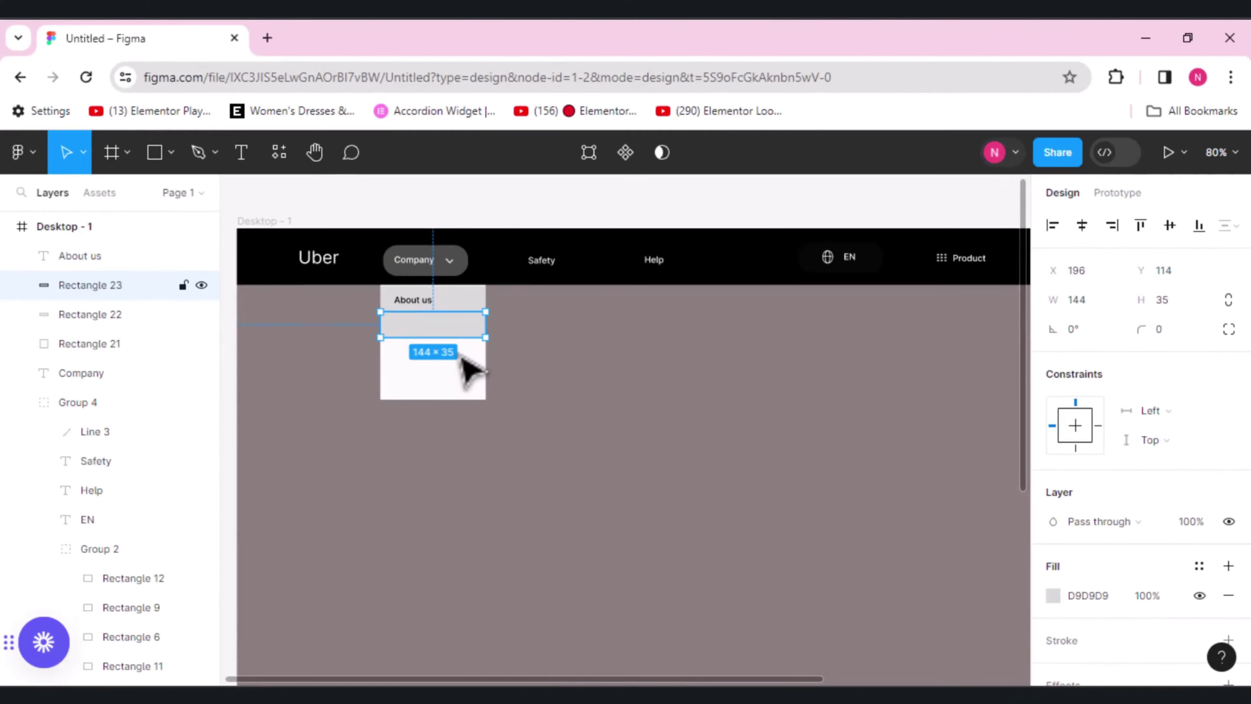
- Duplicate the second dropdown row rectangle twice, and fill the first two dropdown rows with FFFFFF
{"action": "key", "text": "ctrl+d"}
{"action": "key", "text": "ctrl+d"}
{"action": "left_click", "coordinate": [458, 299]}
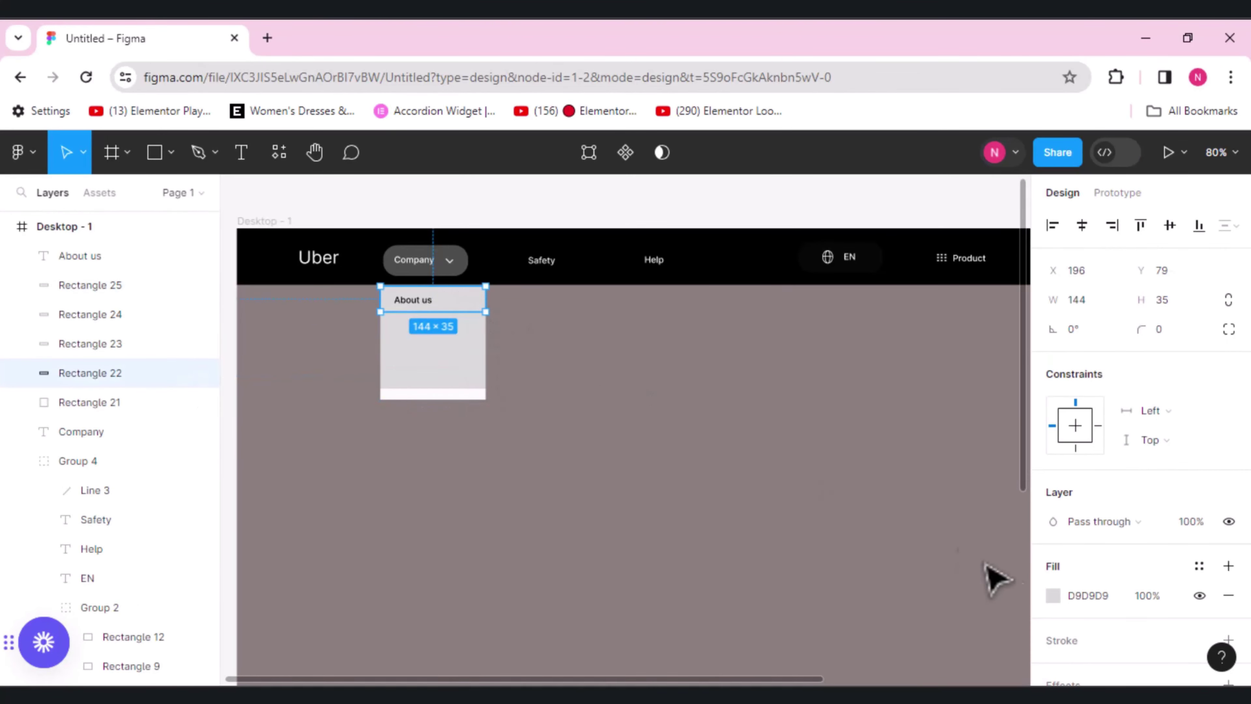
{"action": "left_click", "coordinate": [1053, 595]}
{"action": "type", "text": "FFFFFF"}
{"action": "key", "text": "Return"}
{"action": "left_click", "coordinate": [458, 325]}
{"action": "left_click", "coordinate": [1053, 596]}
{"action": "type", "text": "FFFFFF"}
{"action": "key", "text": "Return"}
- Start a new text label in the second dropdown row, below About us
{"action": "left_click", "coordinate": [241, 152]}
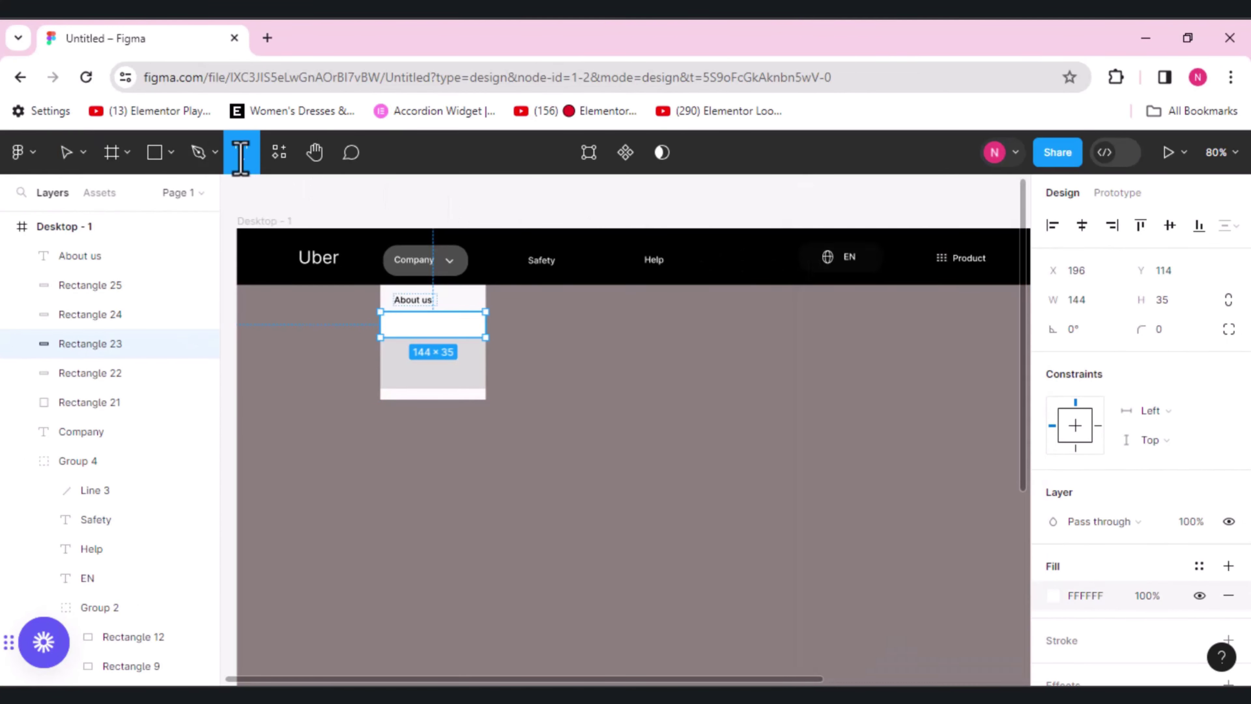
{"action": "left_click", "coordinate": [396, 326]}
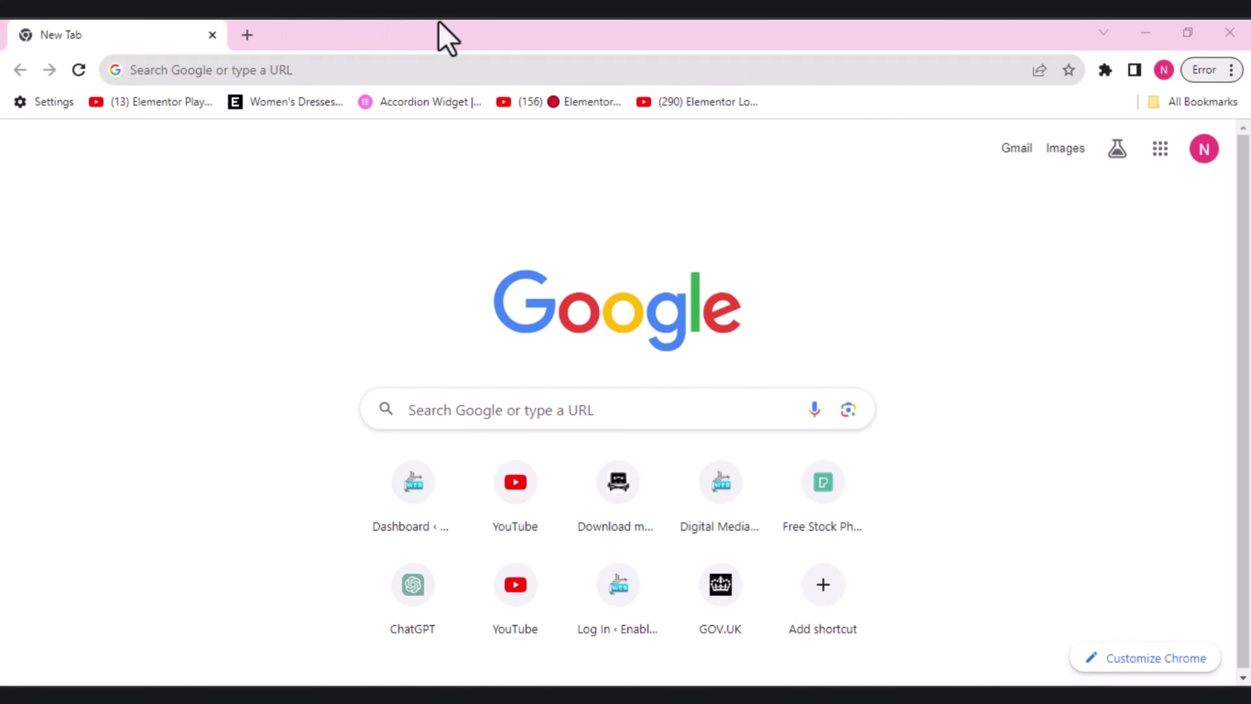
- Search the web for "figma" and open the official Figma website from the results
{"action": "left_click", "coordinate": [142, 73]}
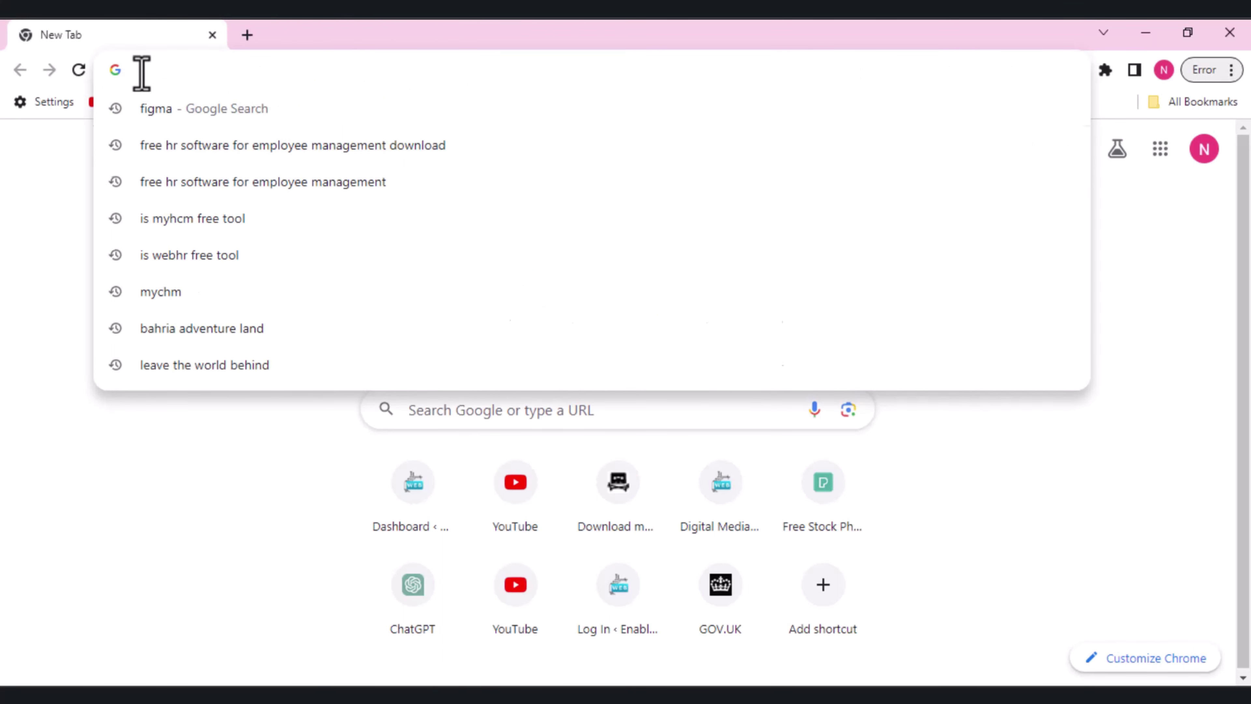
{"action": "type", "text": "figma"}
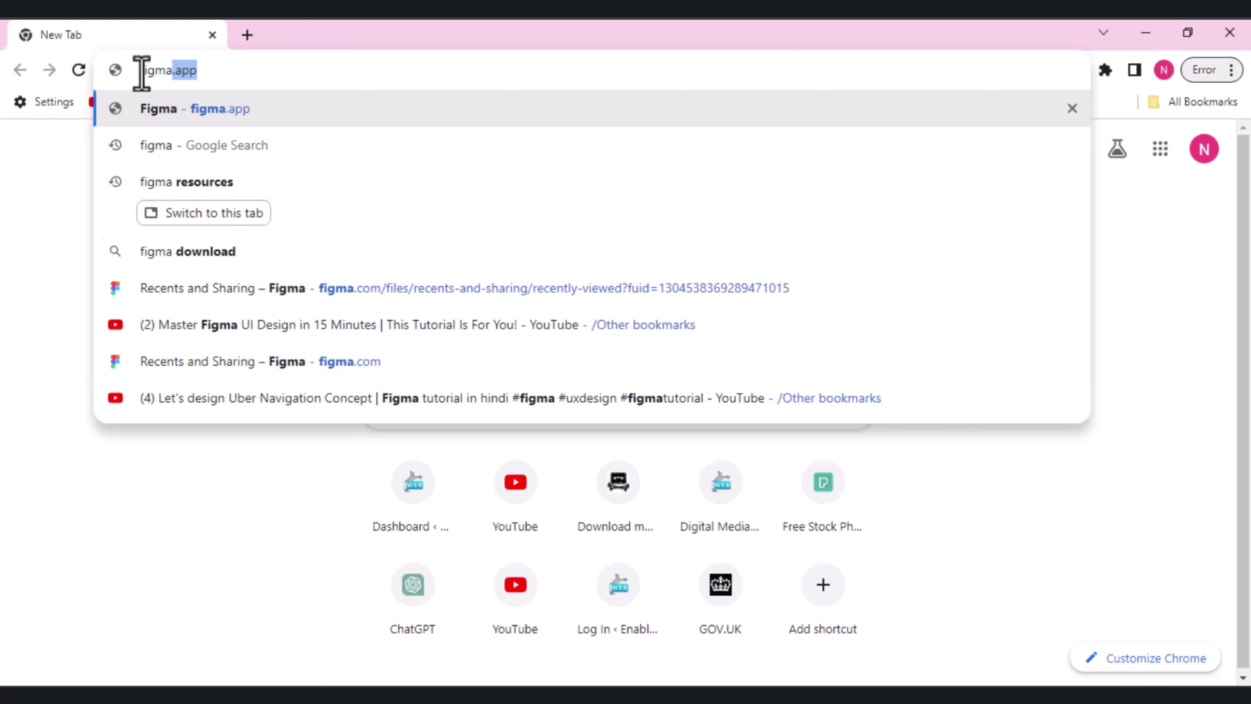
{"action": "key", "text": "Delete"}
{"action": "key", "text": "Return"}
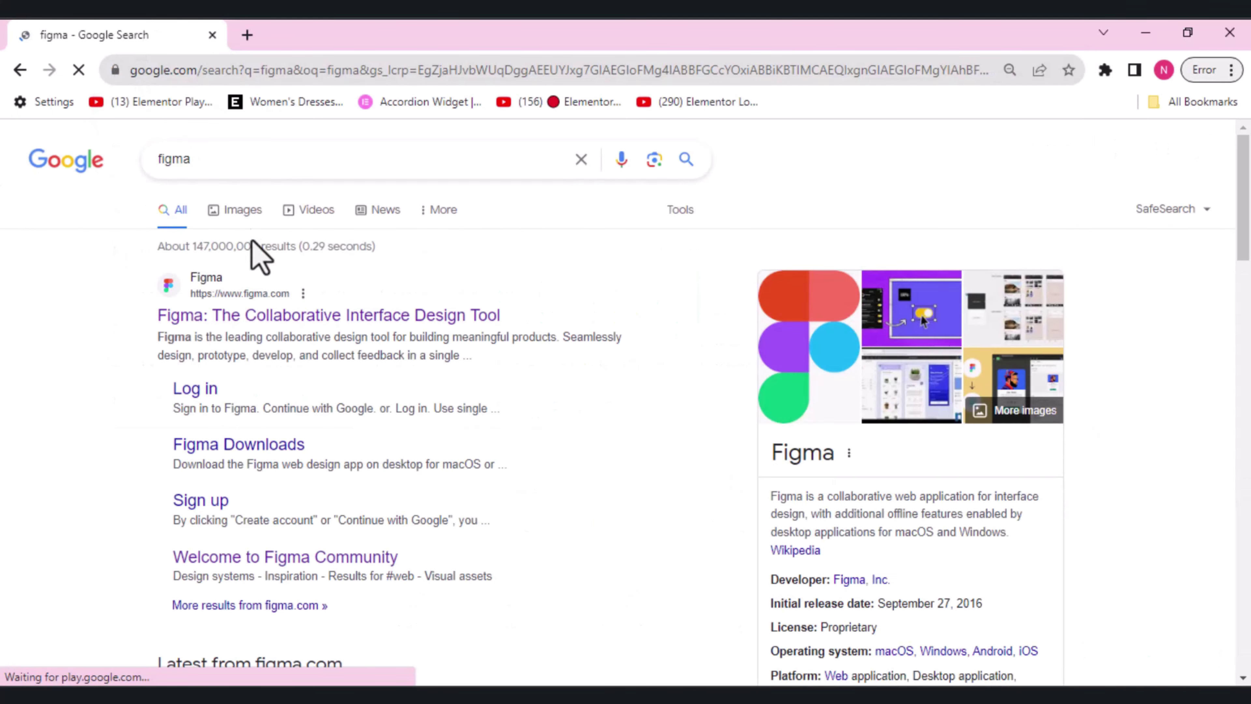
{"action": "left_click", "coordinate": [304, 323]}
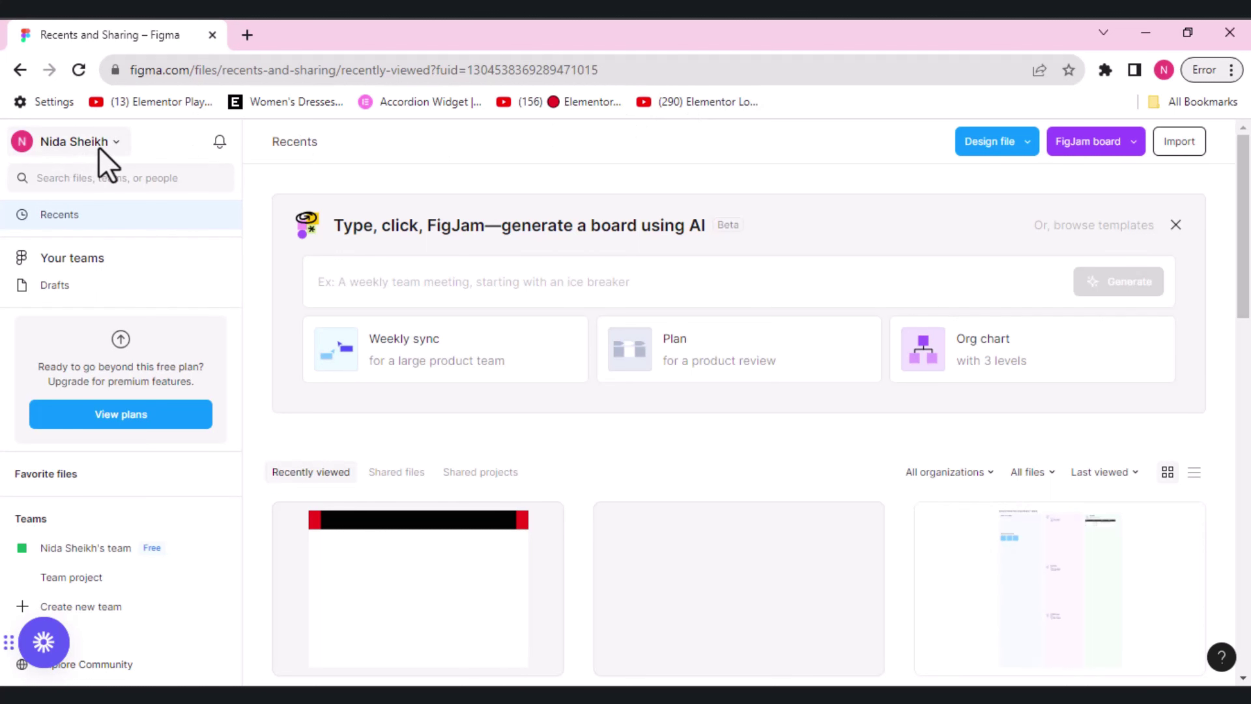
- Create a new design file in Drafts and add a 1440 × 1024 Desktop frame
{"action": "left_click", "coordinate": [49, 285]}
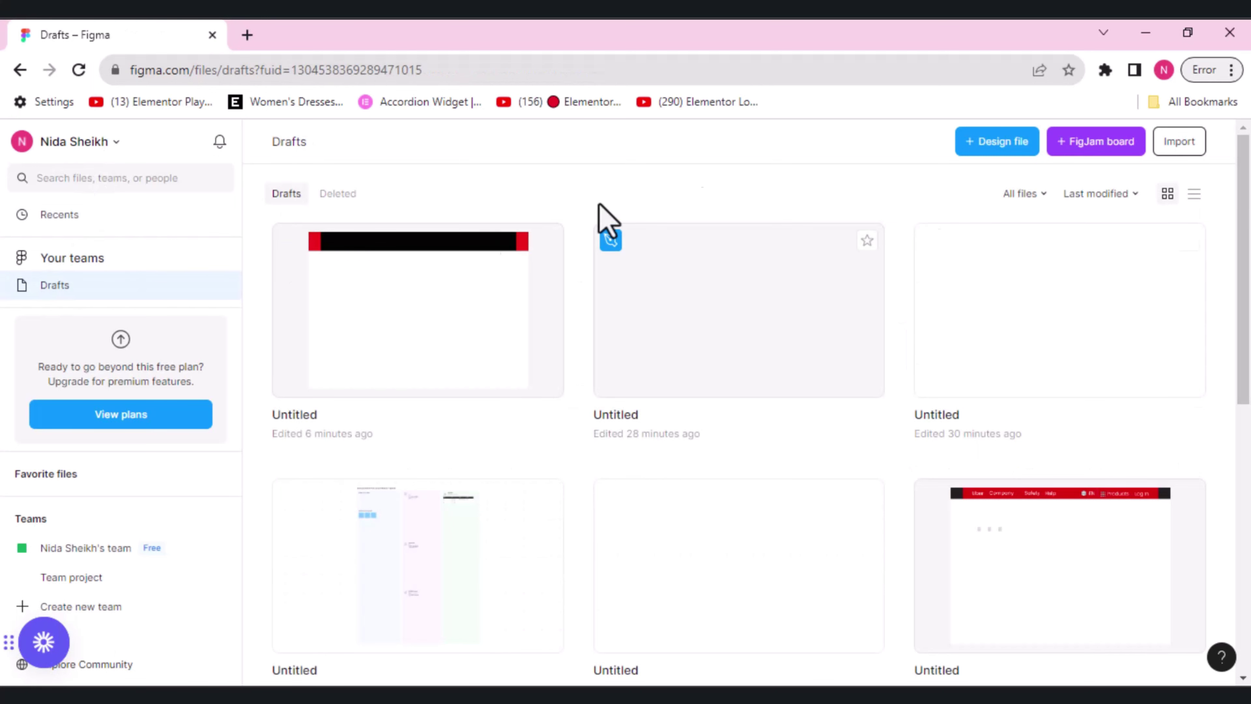
{"action": "left_click", "coordinate": [983, 148]}
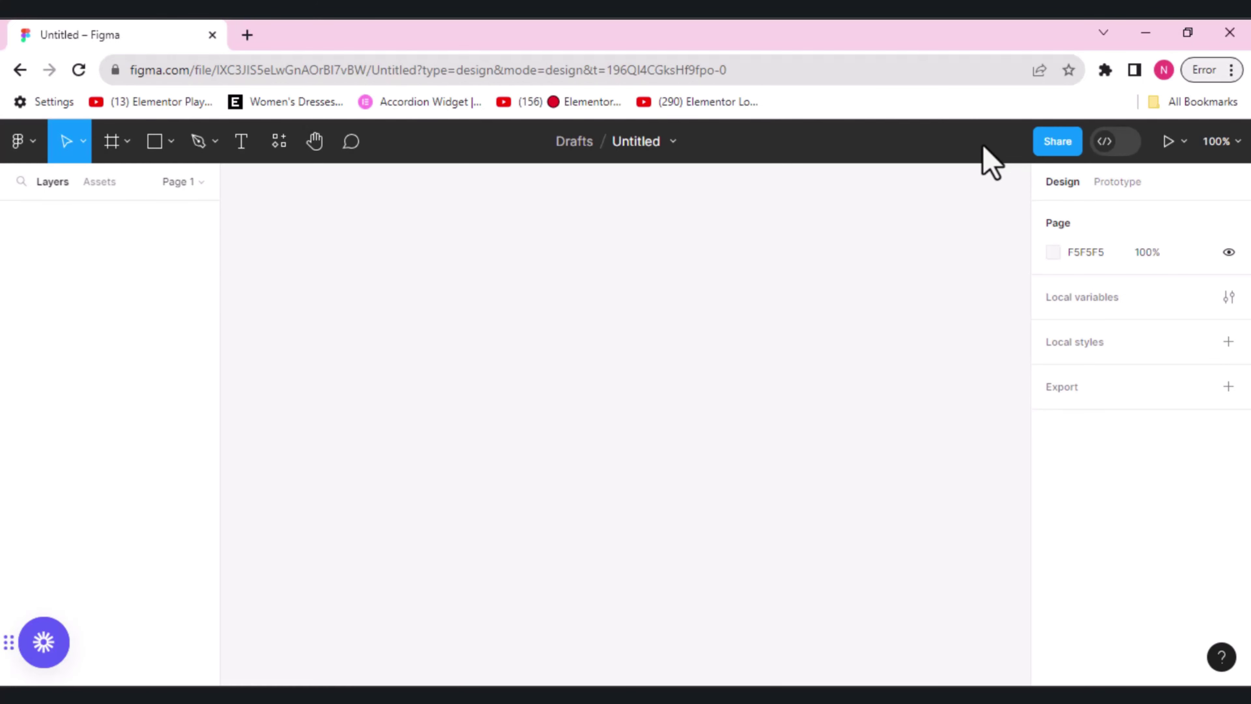
{"action": "left_click", "coordinate": [113, 143]}
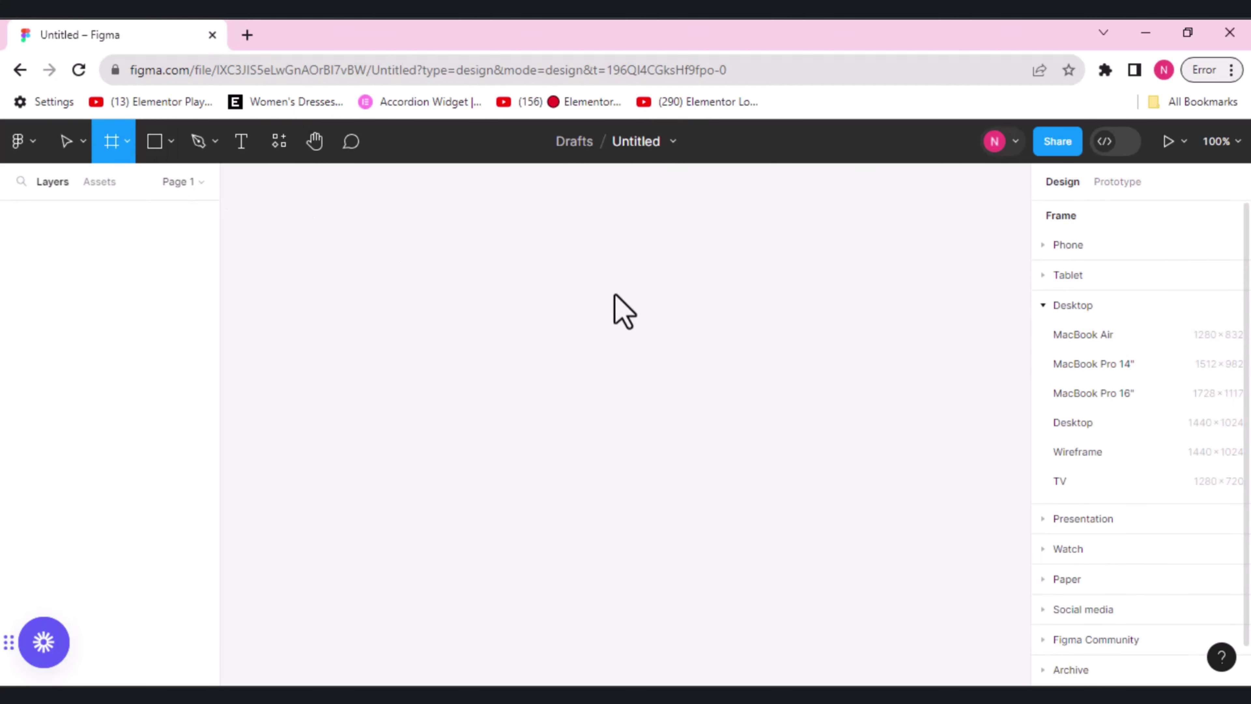
{"action": "left_click", "coordinate": [1069, 423]}
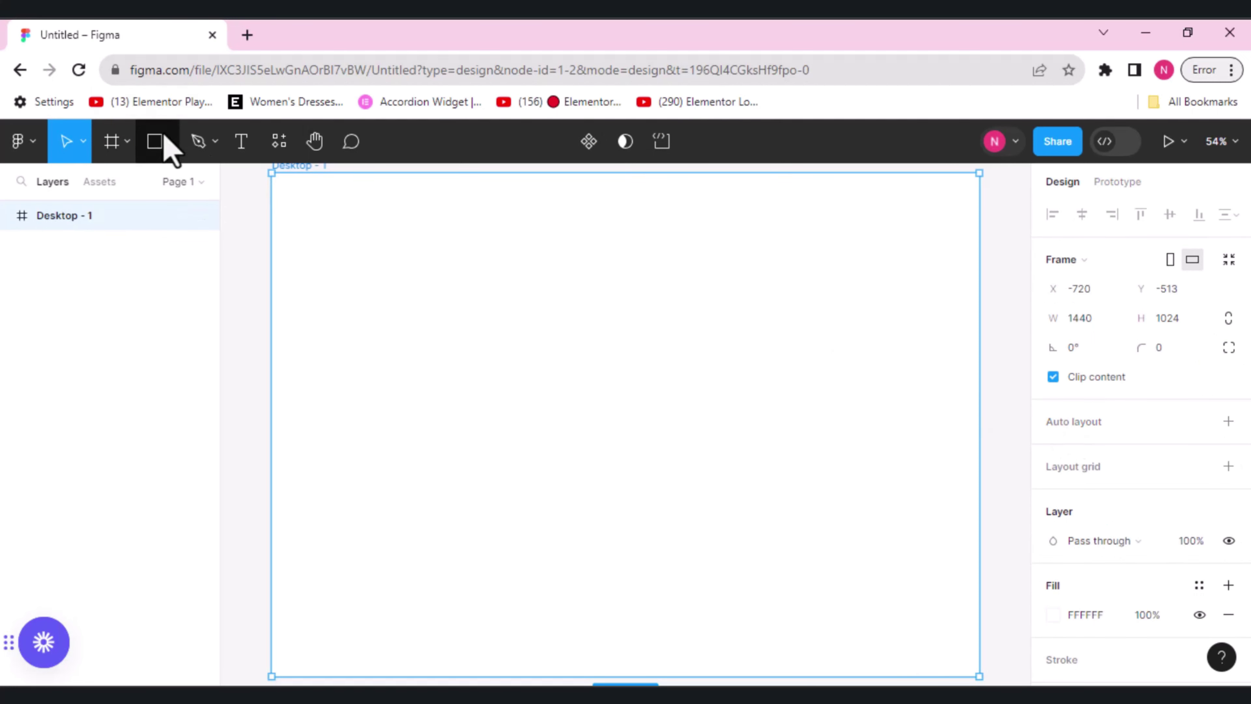
- Draw a 1440 × 77 rectangle across the top of the Desktop frame and fill it with black 000000
{"action": "left_click", "coordinate": [171, 147]}
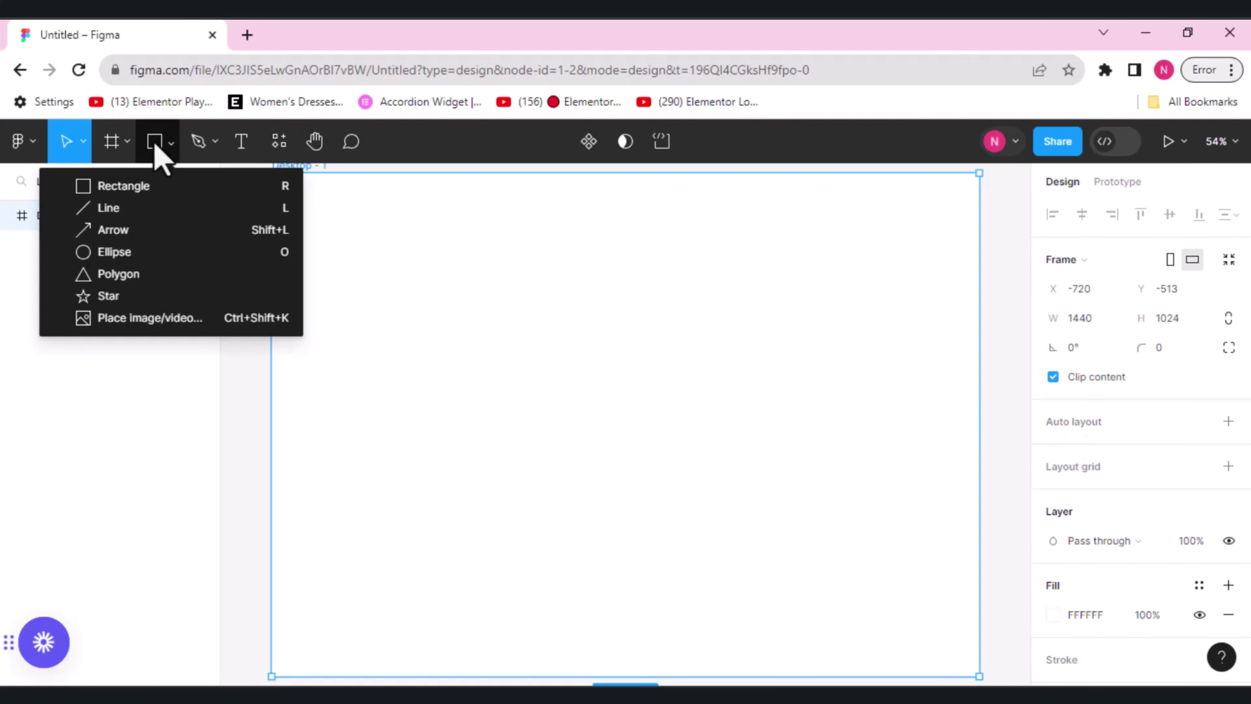
{"action": "left_click", "coordinate": [115, 192]}
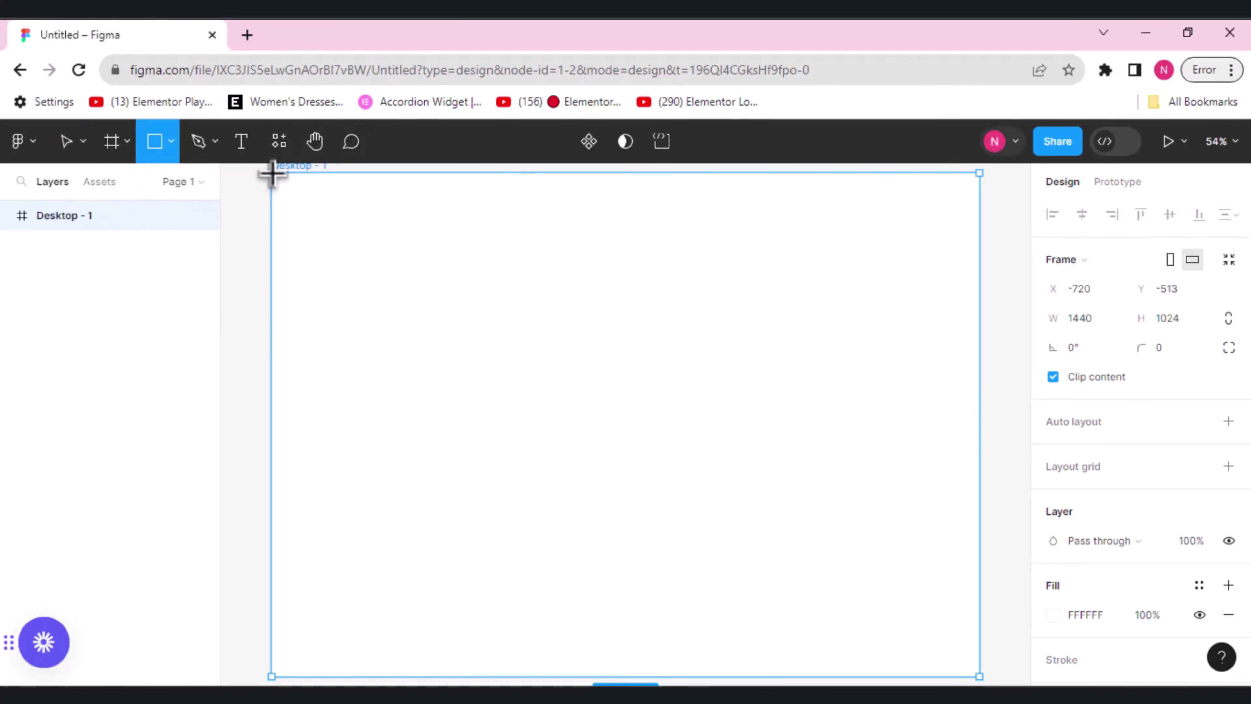
{"action": "left_click_drag", "start_coordinate": [272, 173], "coordinate": [979, 212]}
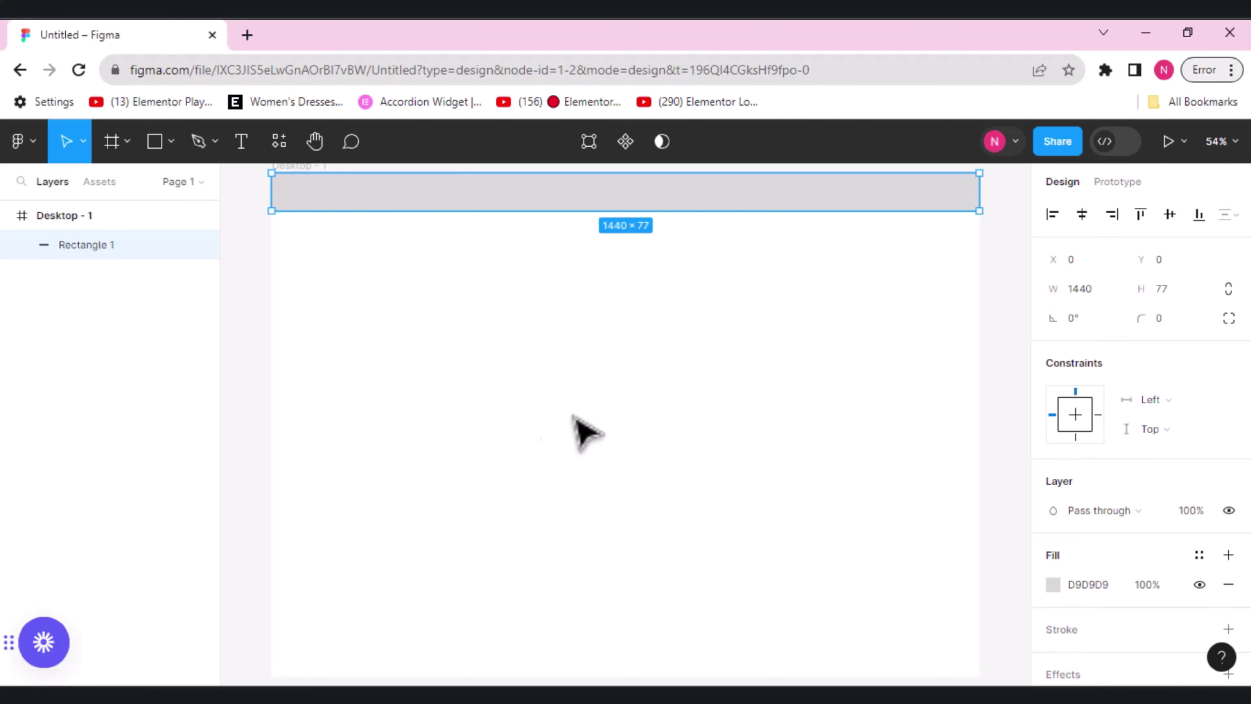
{"action": "left_click", "coordinate": [1053, 585]}
{"action": "left_click_drag", "start_coordinate": [938, 402], "coordinate": [821, 470]}
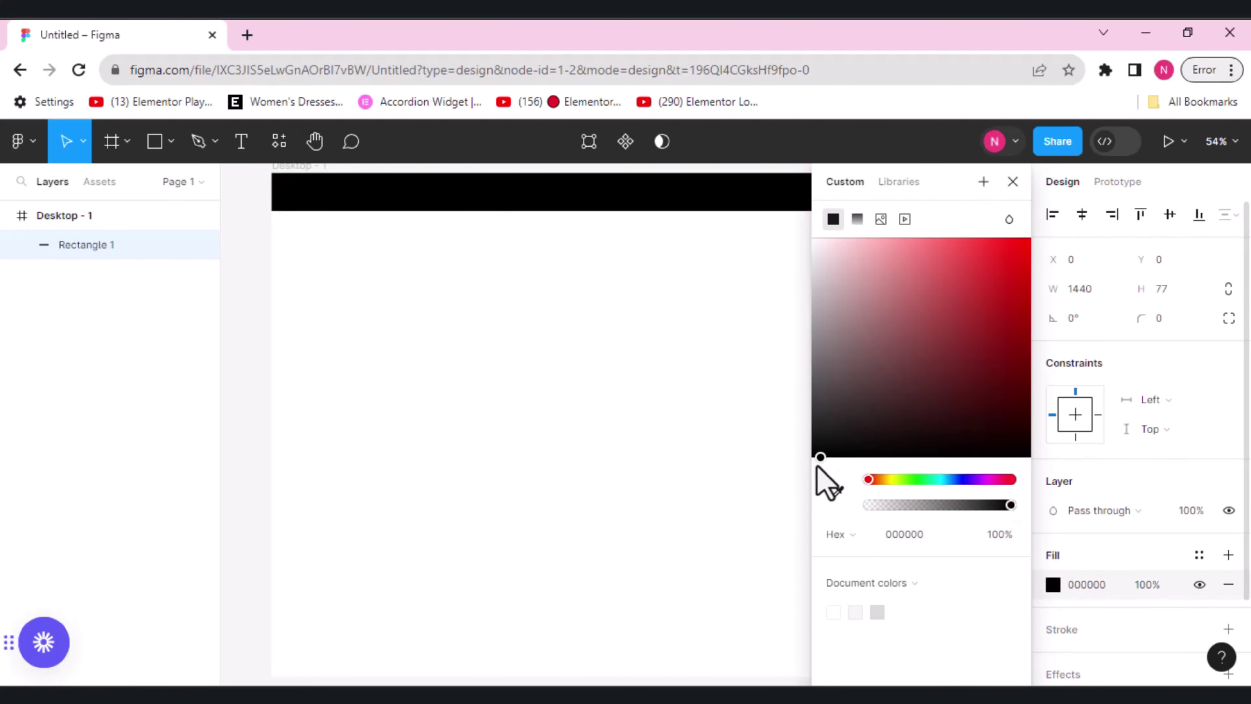
{"action": "left_click", "coordinate": [508, 263]}
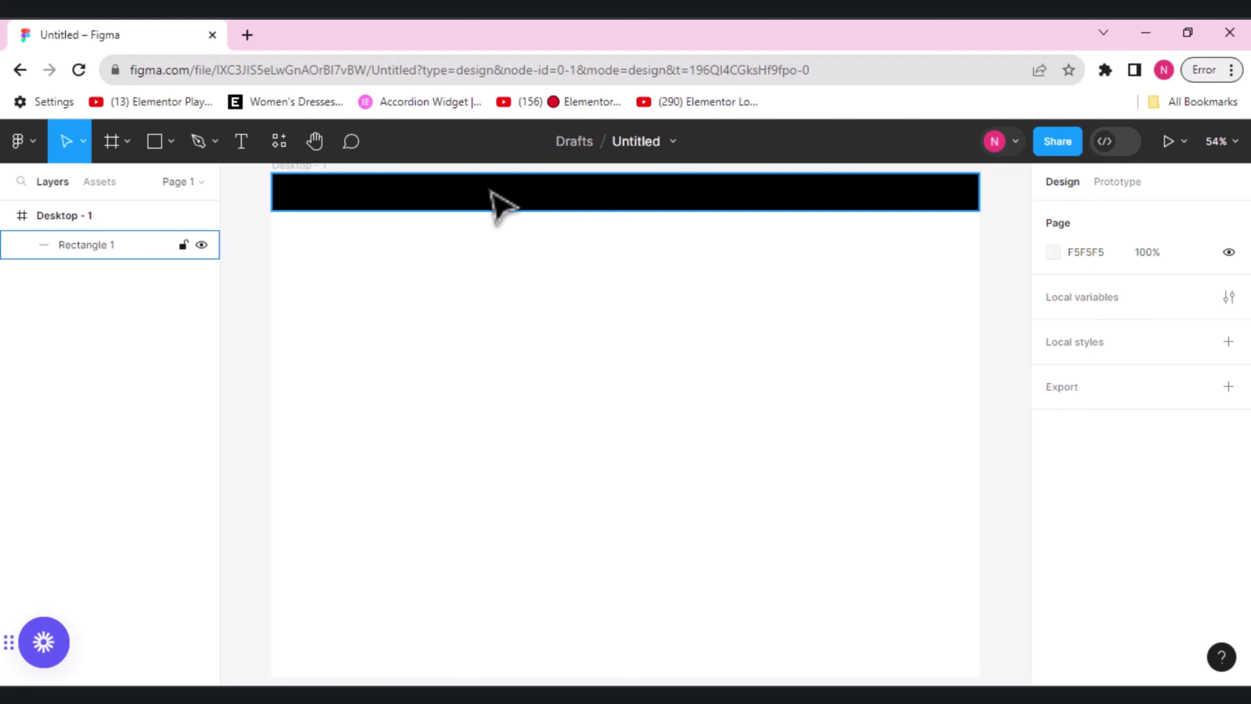
- Duplicate the black bar, set the copy's width to 1280 and centre it horizontally in the frame
{"action": "left_click", "coordinate": [498, 200]}
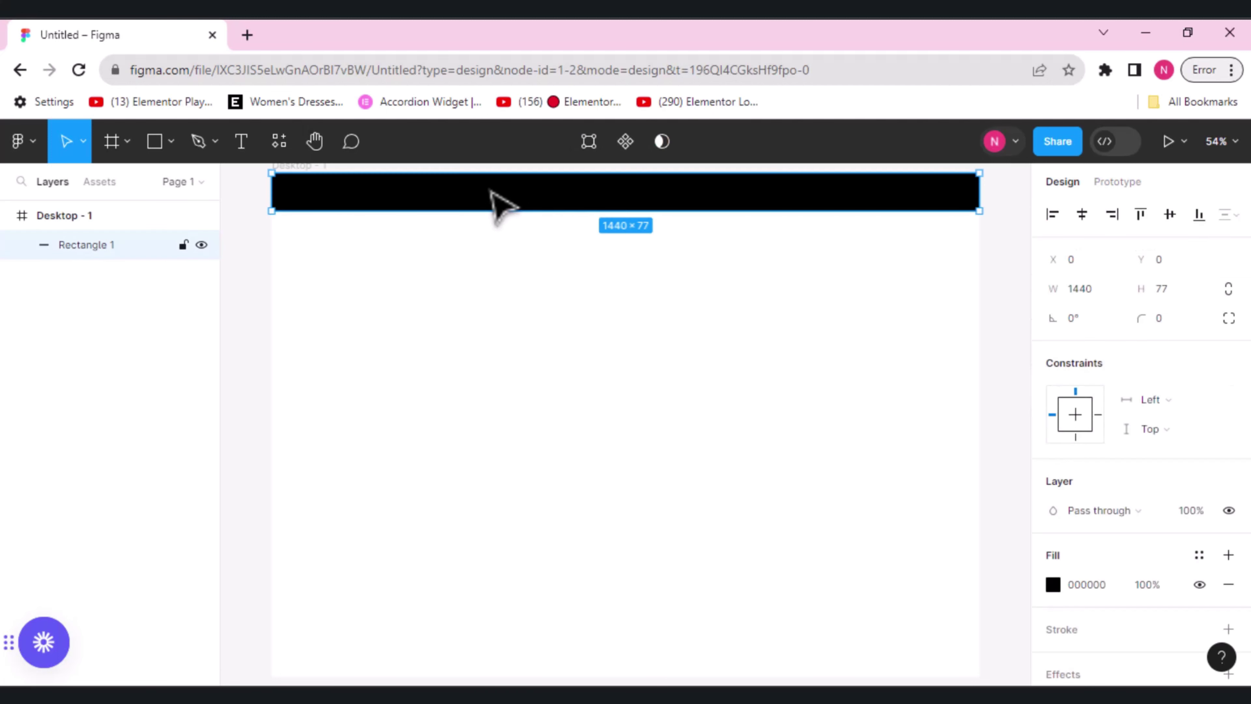
{"action": "key", "text": "ctrl+d"}
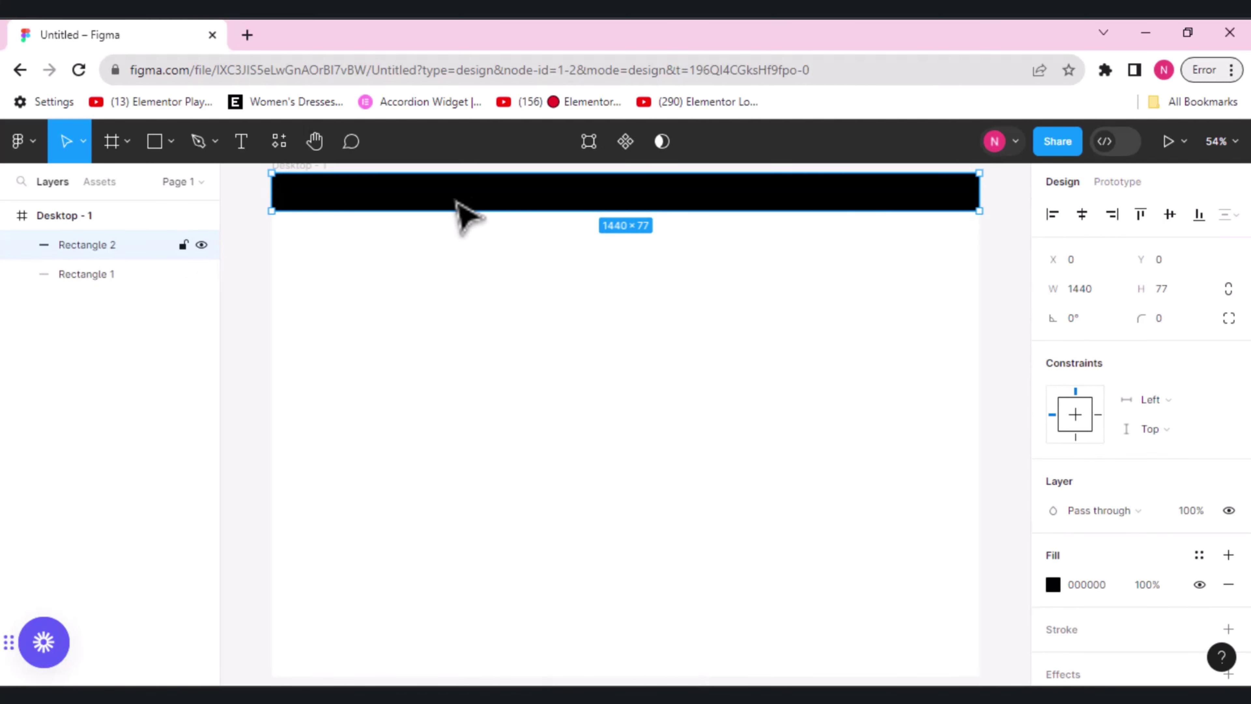
{"action": "left_click", "coordinate": [1078, 285]}
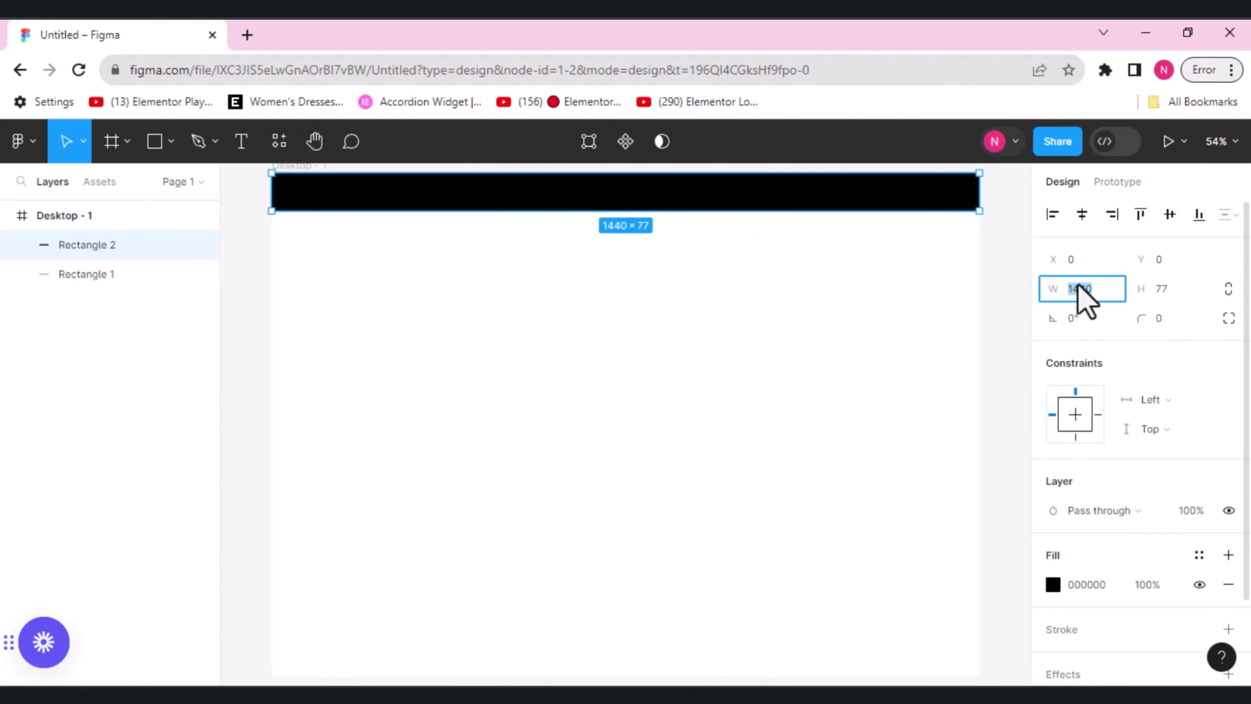
{"action": "type", "text": "1280"}
{"action": "left_click", "coordinate": [1076, 220]}
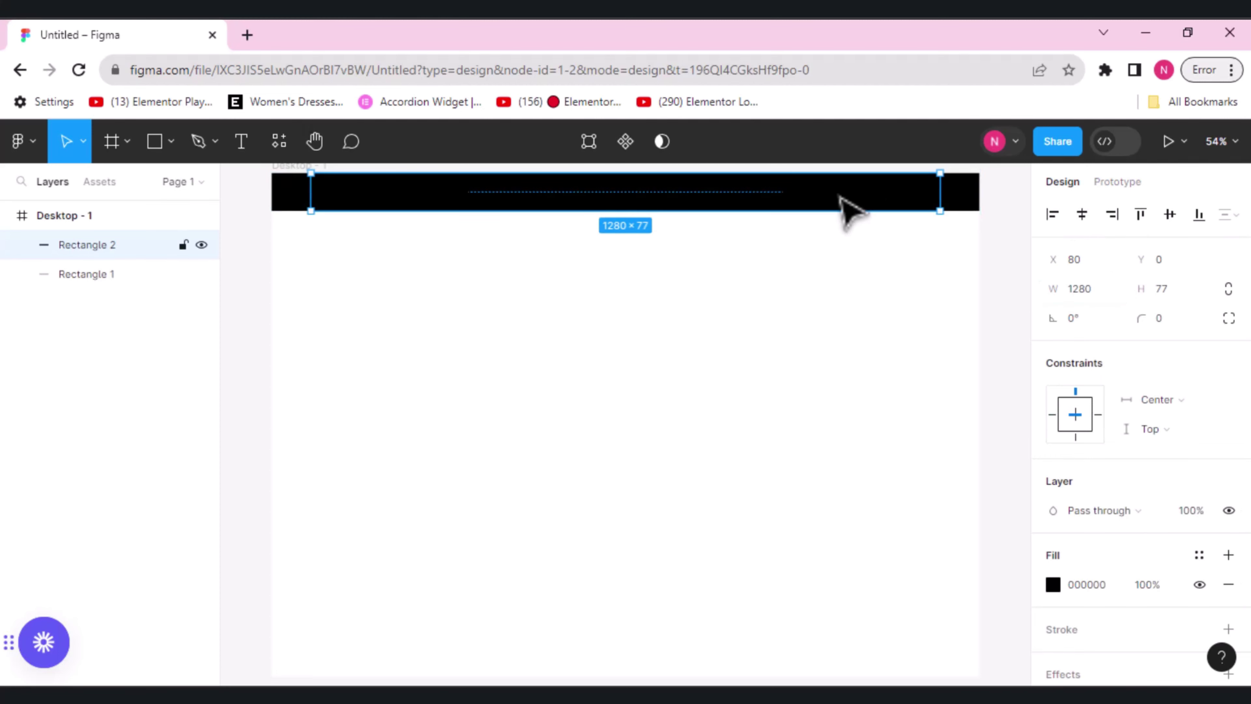
- Change the fill of the 1280-wide bar to red D90606
{"action": "left_click", "coordinate": [1069, 582]}
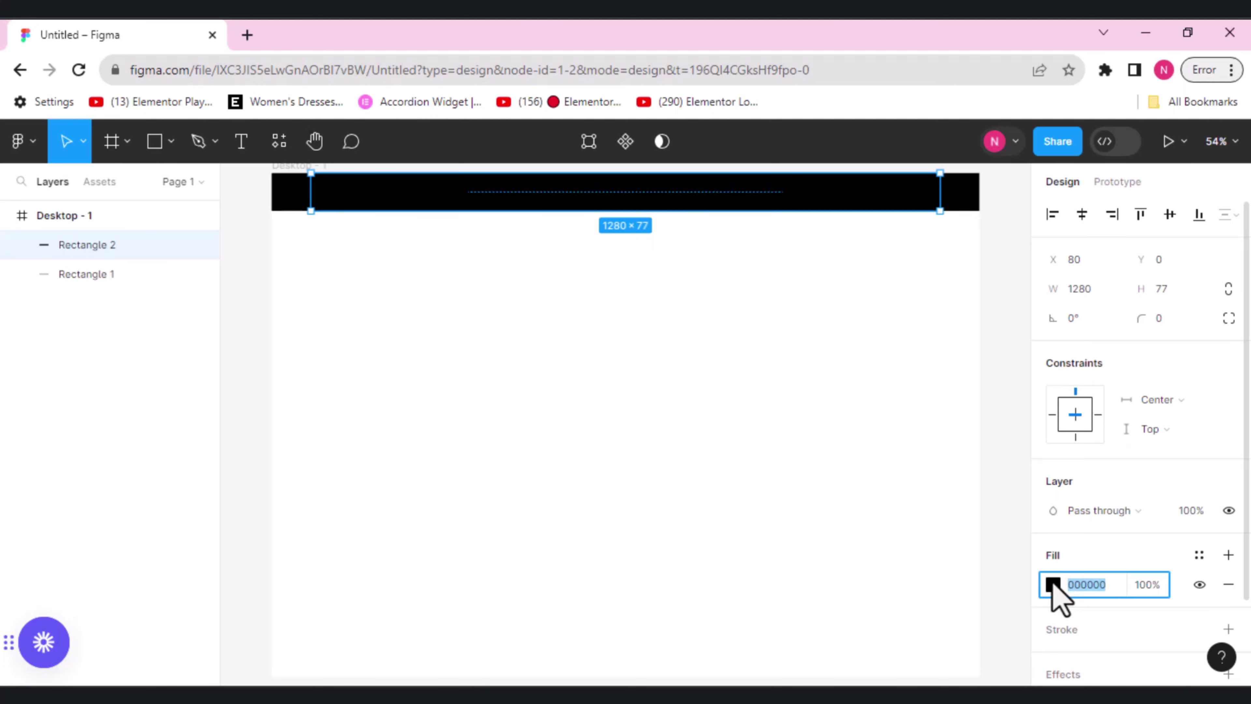
{"action": "left_click", "coordinate": [1054, 586]}
{"action": "left_click_drag", "start_coordinate": [1010, 340], "coordinate": [1026, 271]}
{"action": "left_click", "coordinate": [657, 397]}
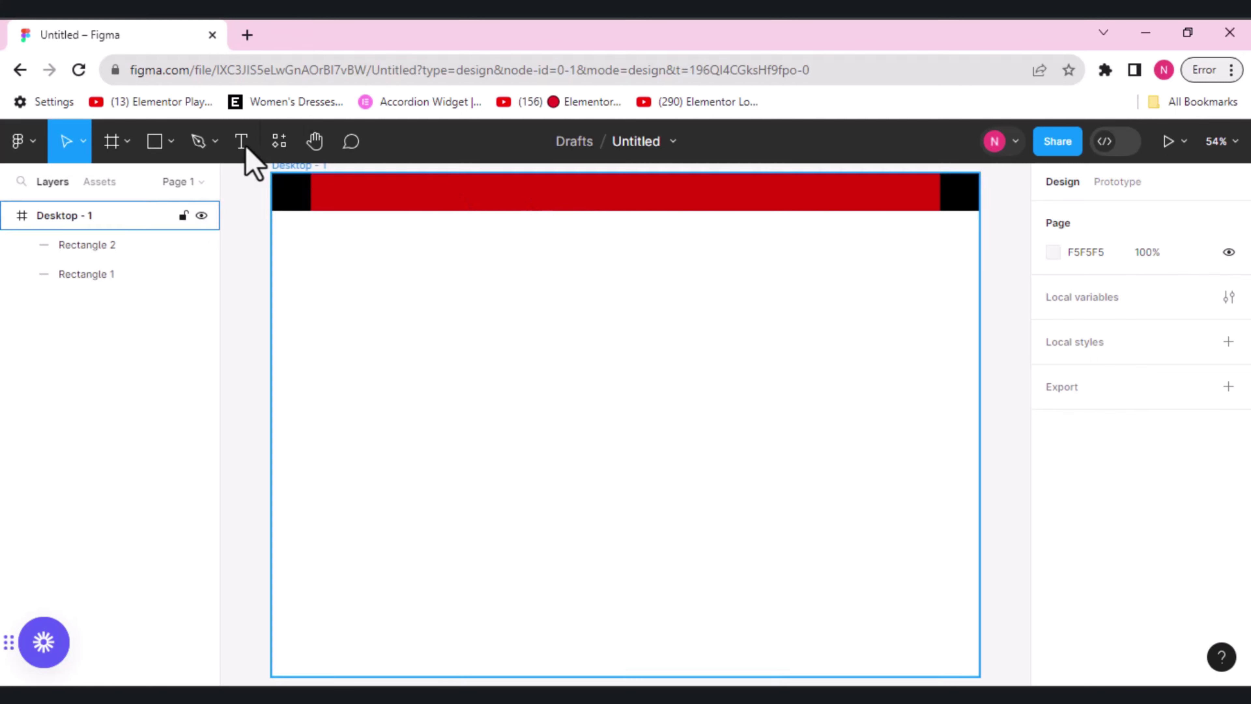
- Add the text label "Uber" near the left end of the red bar, with font size 24
{"action": "left_click", "coordinate": [242, 143]}
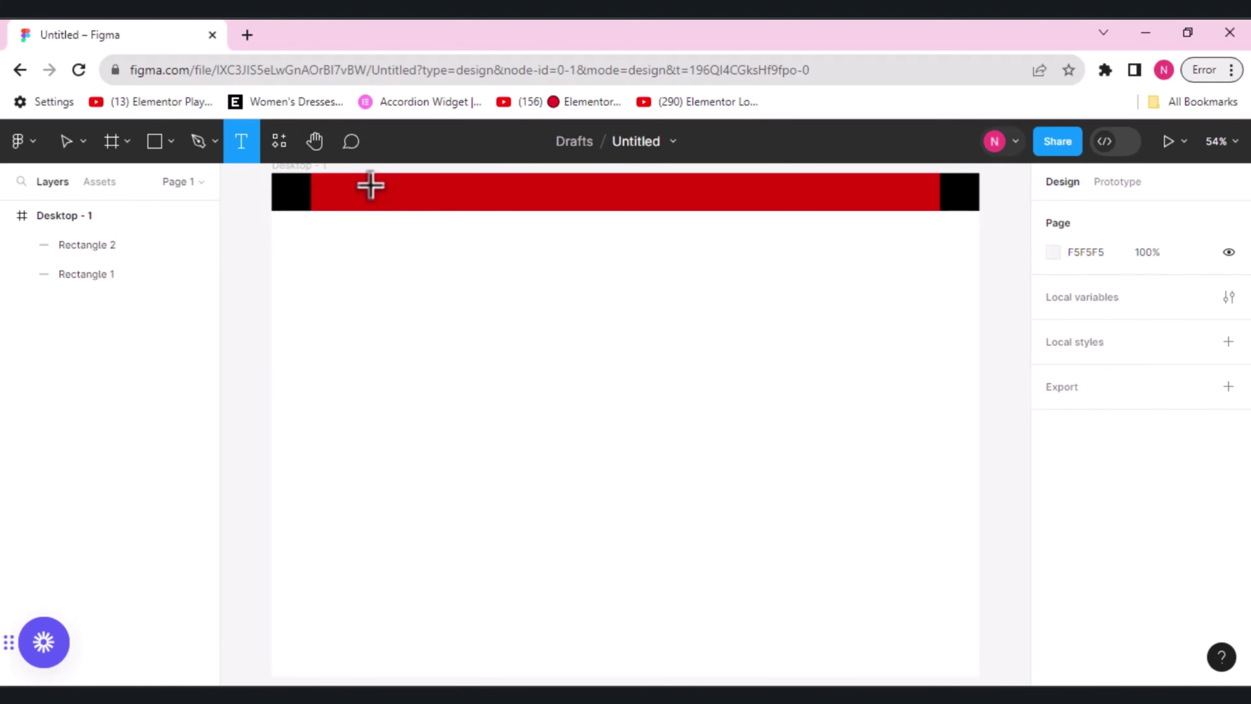
{"action": "left_click", "coordinate": [331, 191]}
{"action": "key", "text": "Escape"}
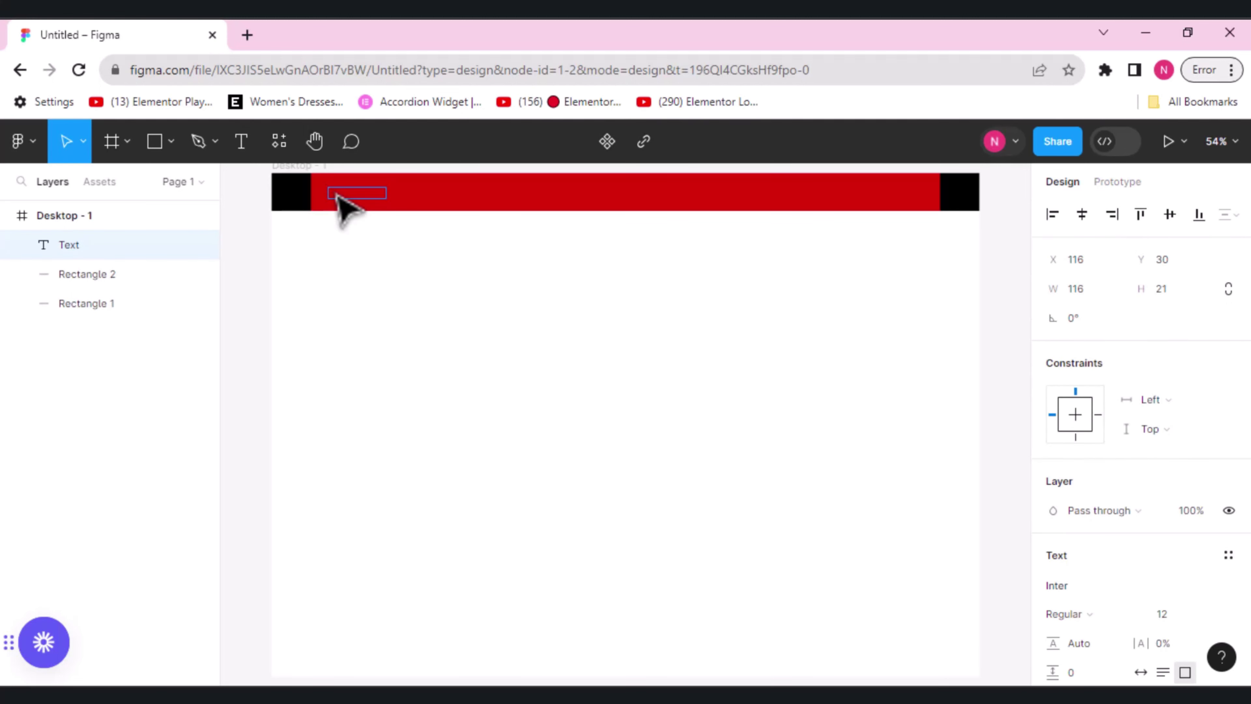
{"action": "double_click", "coordinate": [333, 193]}
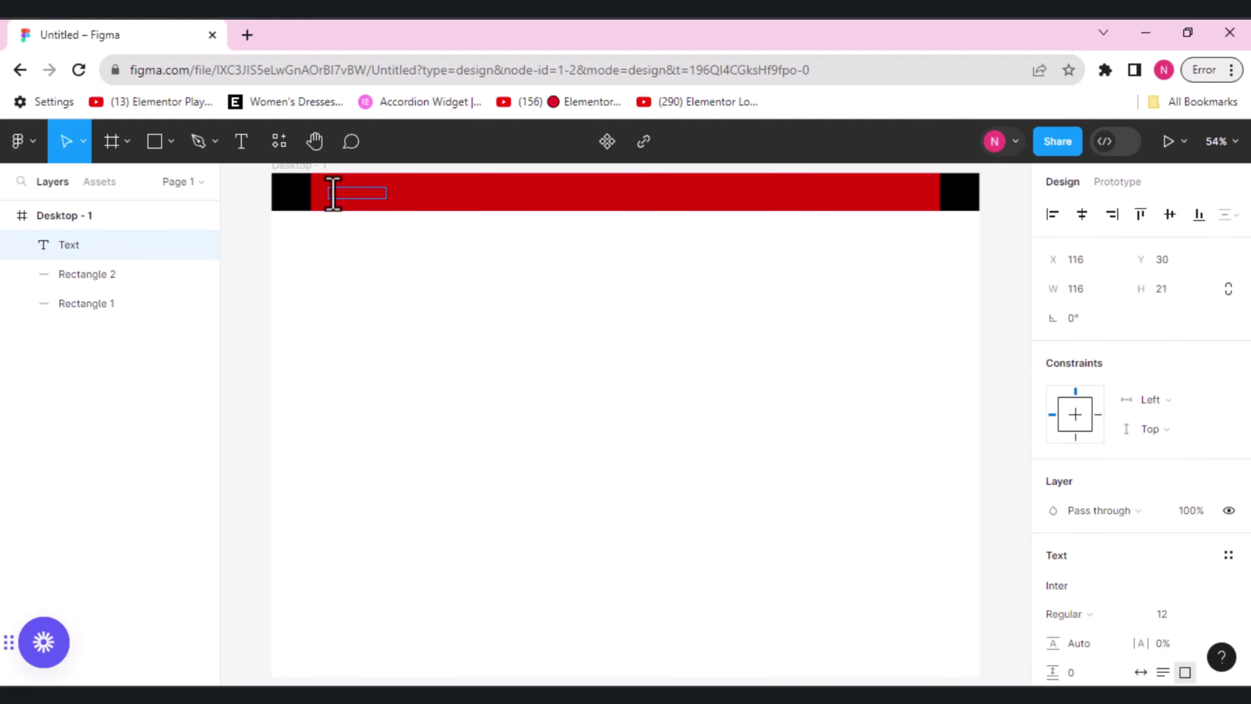
{"action": "type", "text": "Uber"}
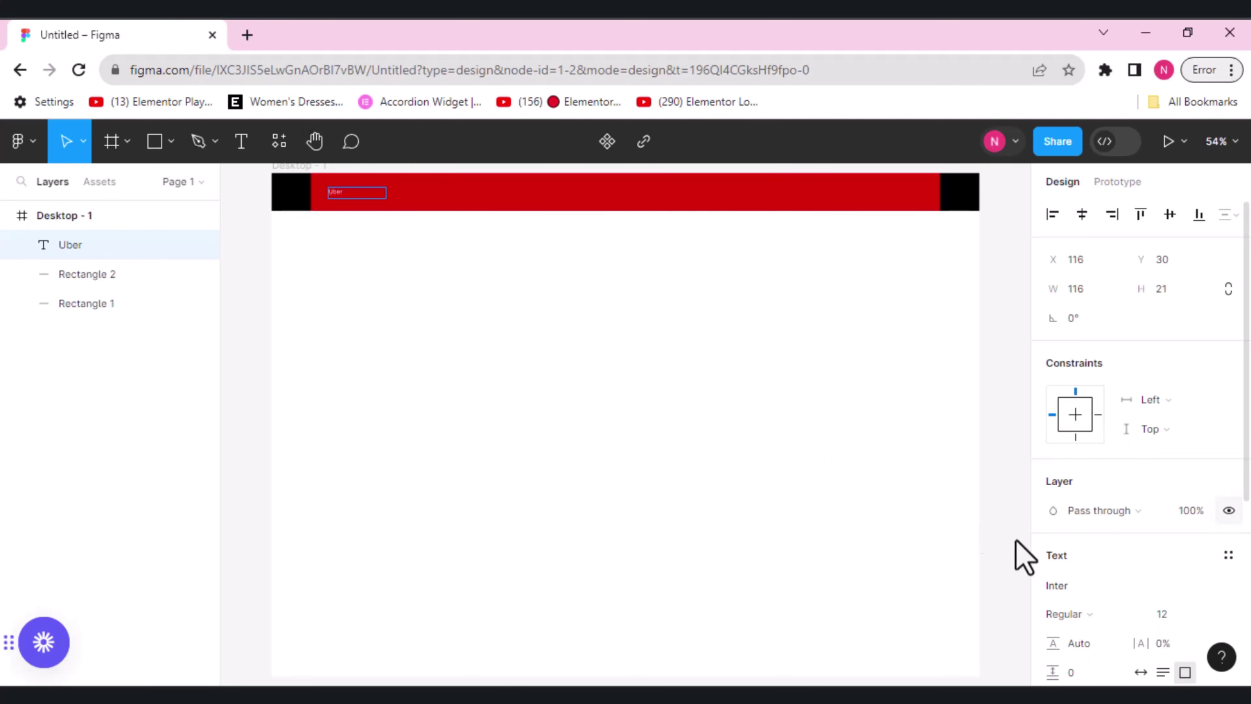
{"action": "left_click", "coordinate": [1166, 616]}
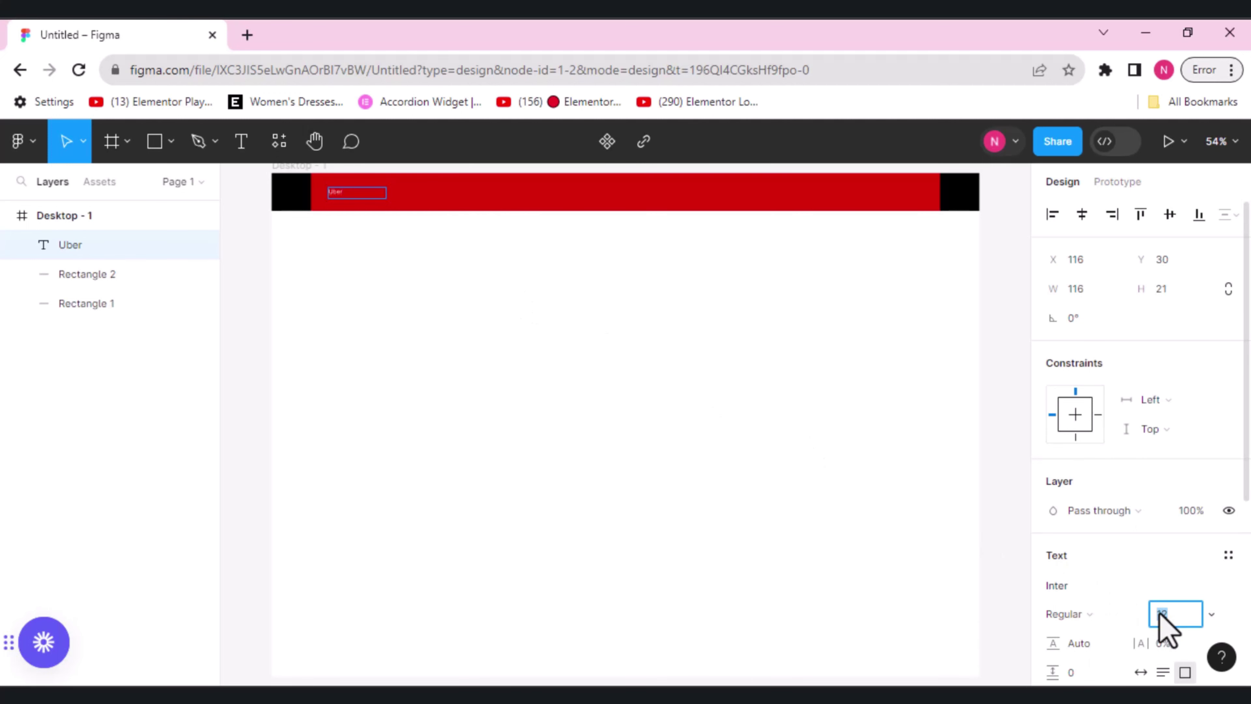
{"action": "type", "text": "4"}
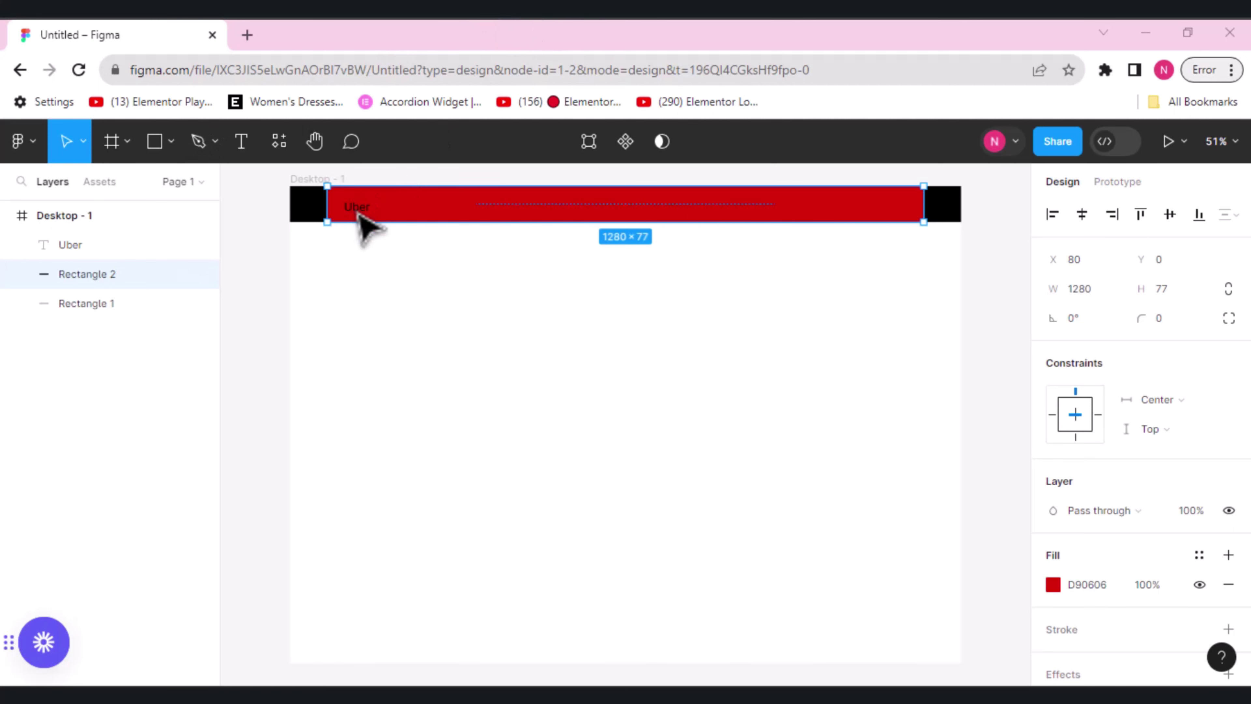
- Duplicate the Uber label and place the copy directly to its right at the same height
{"action": "left_click", "coordinate": [359, 215]}
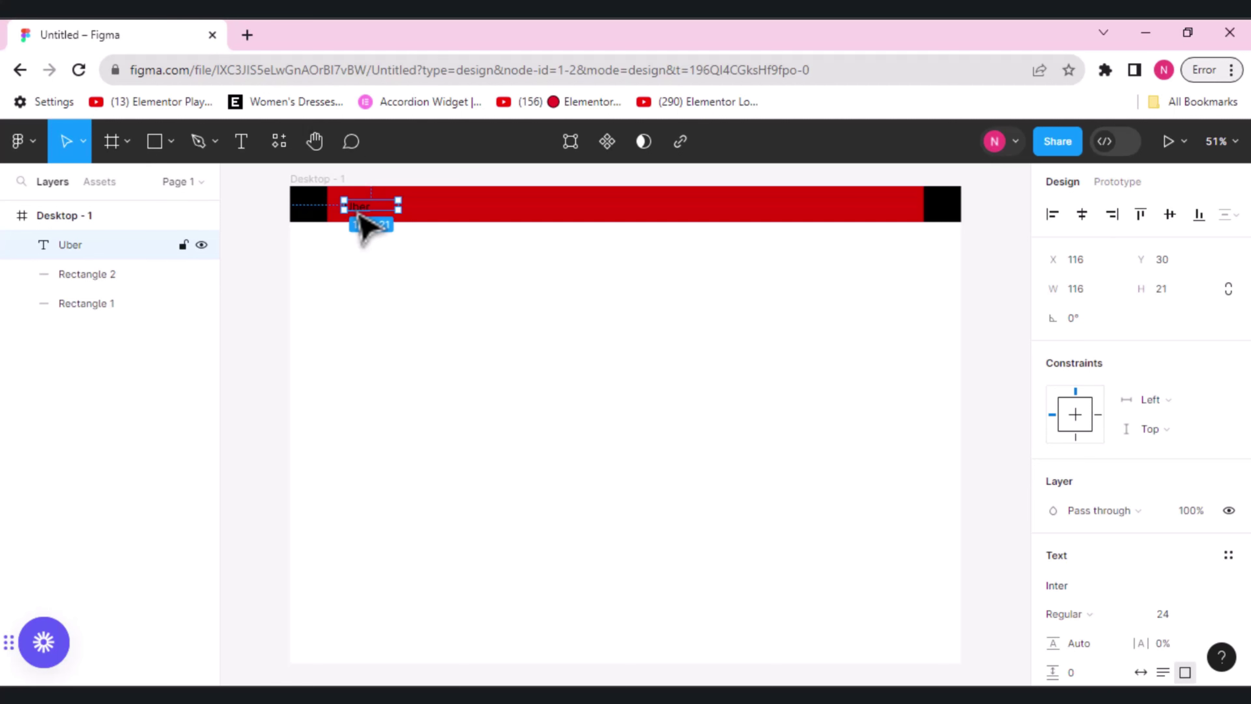
{"action": "key", "text": "ctrl+d"}
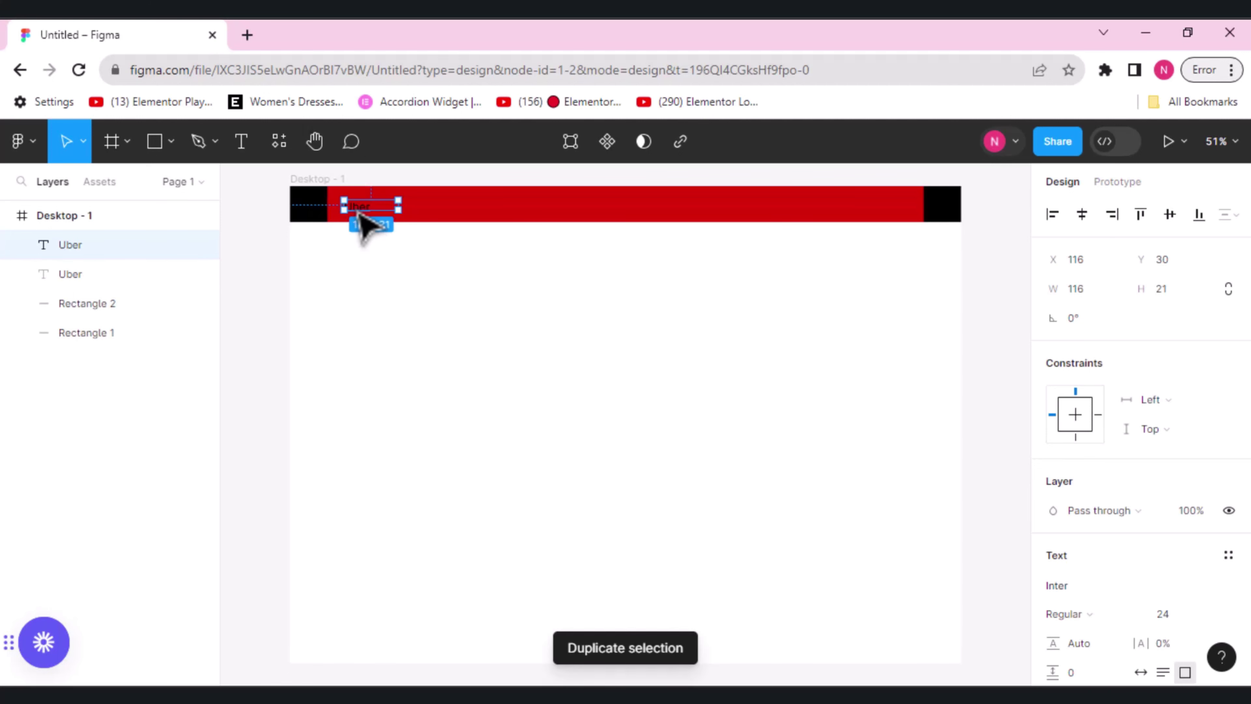
{"action": "left_click_drag", "start_coordinate": [357, 207], "coordinate": [413, 210]}
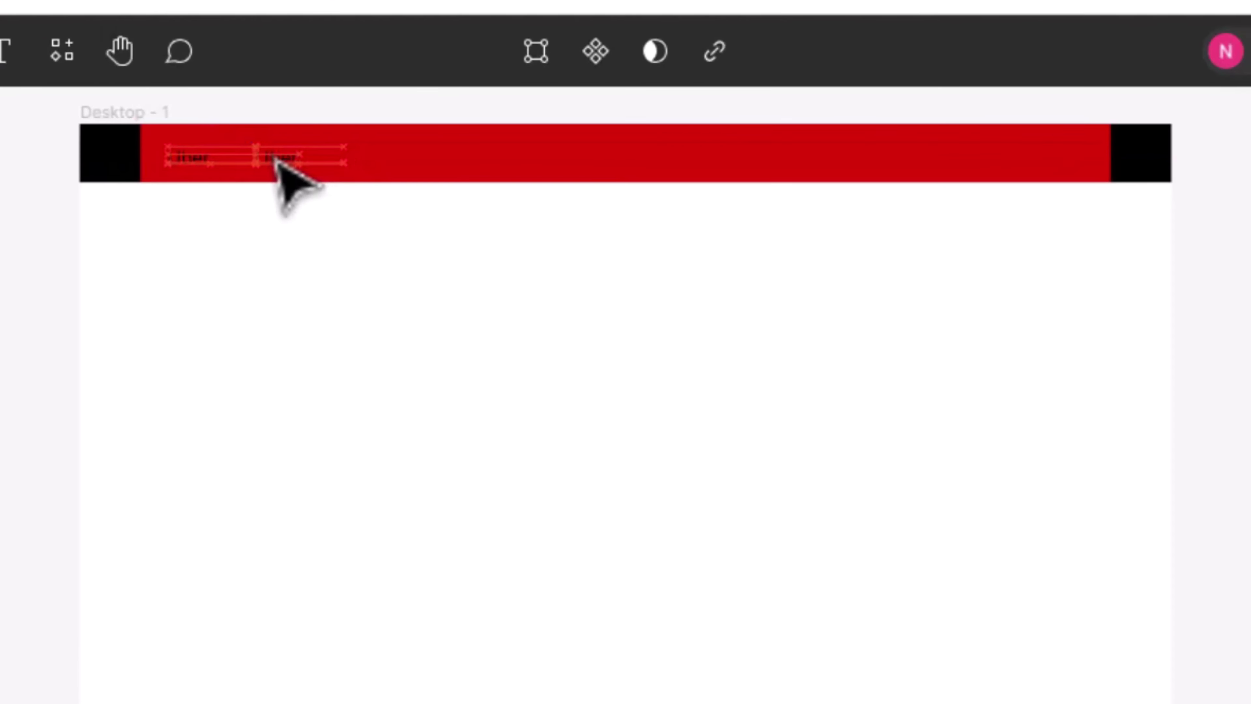
{"action": "left_click_drag", "start_coordinate": [276, 159], "coordinate": [276, 158]}
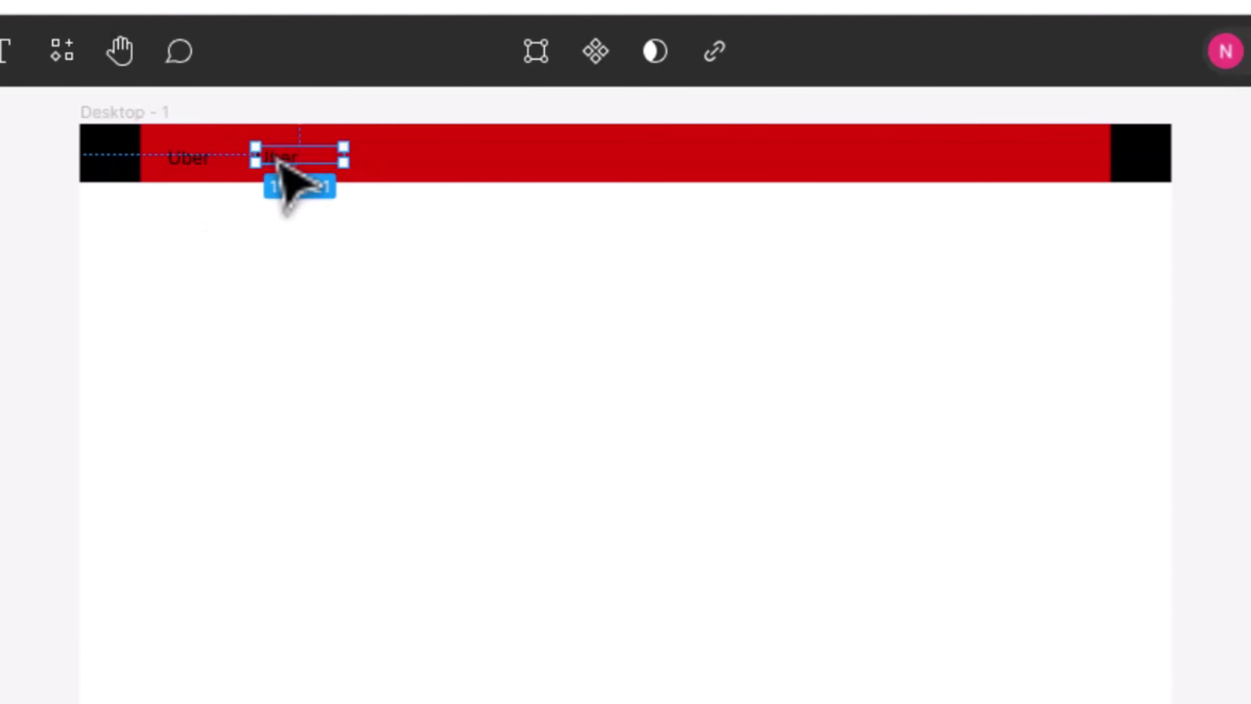
- Change the text of the copied label beside Uber to "Company"
{"action": "double_click", "coordinate": [277, 161]}
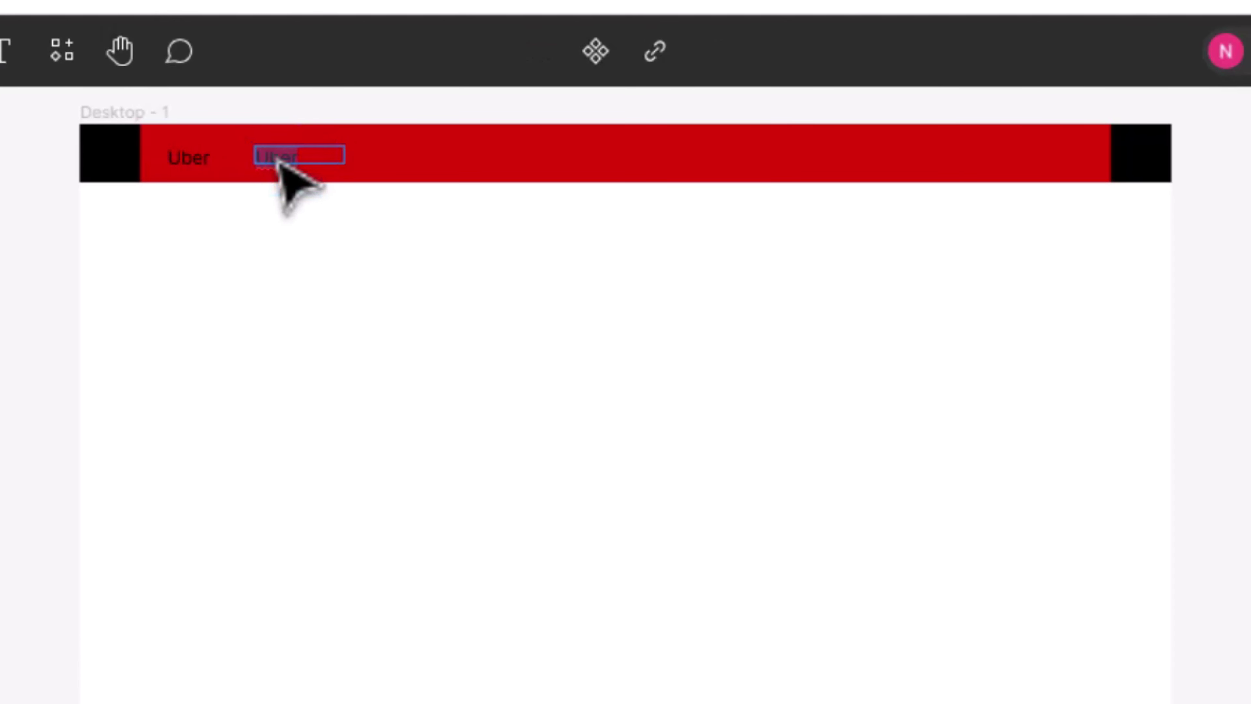
{"action": "type", "text": "Company"}
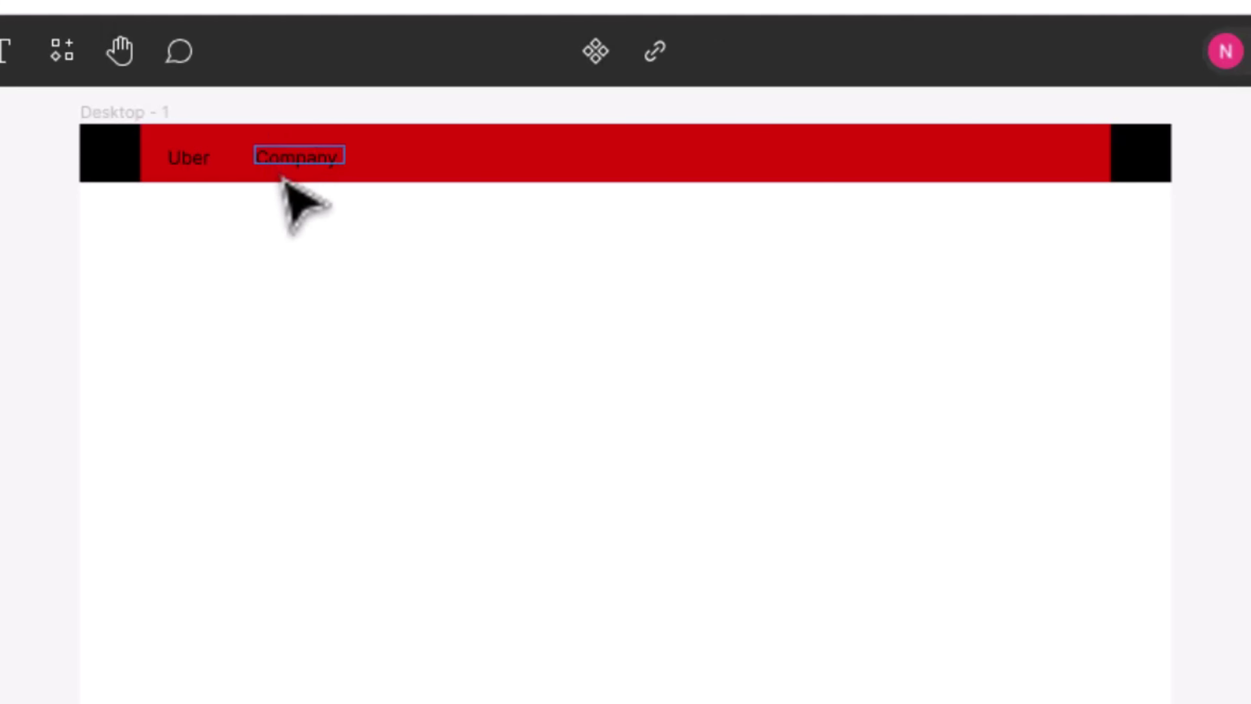
{"action": "key", "text": "Escape"}
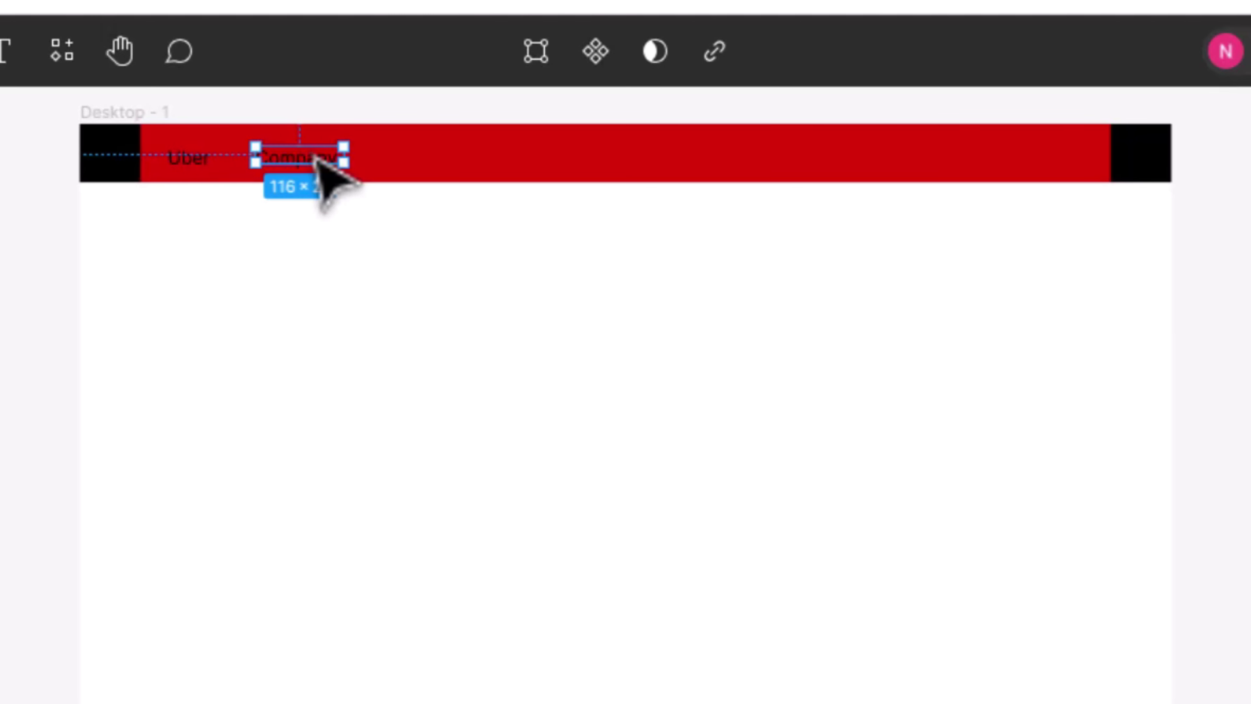
- Duplicate the Company label to its right in the red bar and change the copy's text to "Safety"
{"action": "left_click_drag", "start_coordinate": [318, 162], "coordinate": [427, 163]}
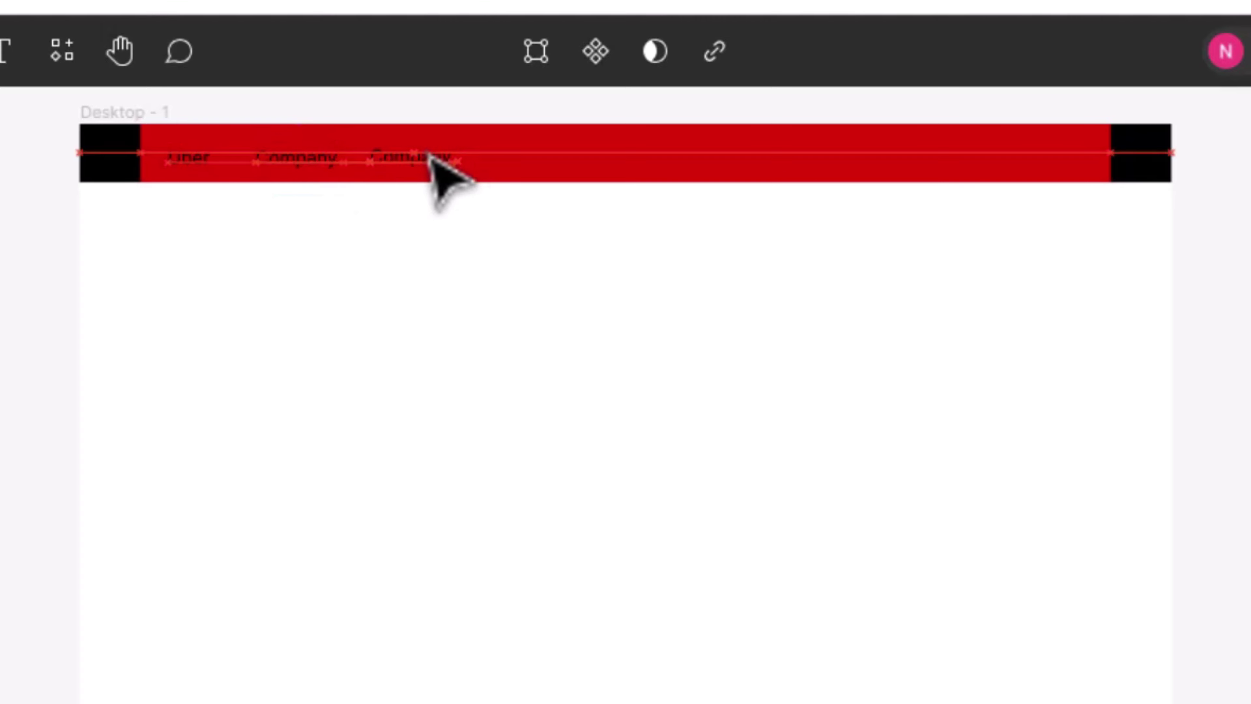
{"action": "double_click", "coordinate": [428, 156]}
{"action": "type", "text": "Safety"}
{"action": "key", "text": "Escape"}
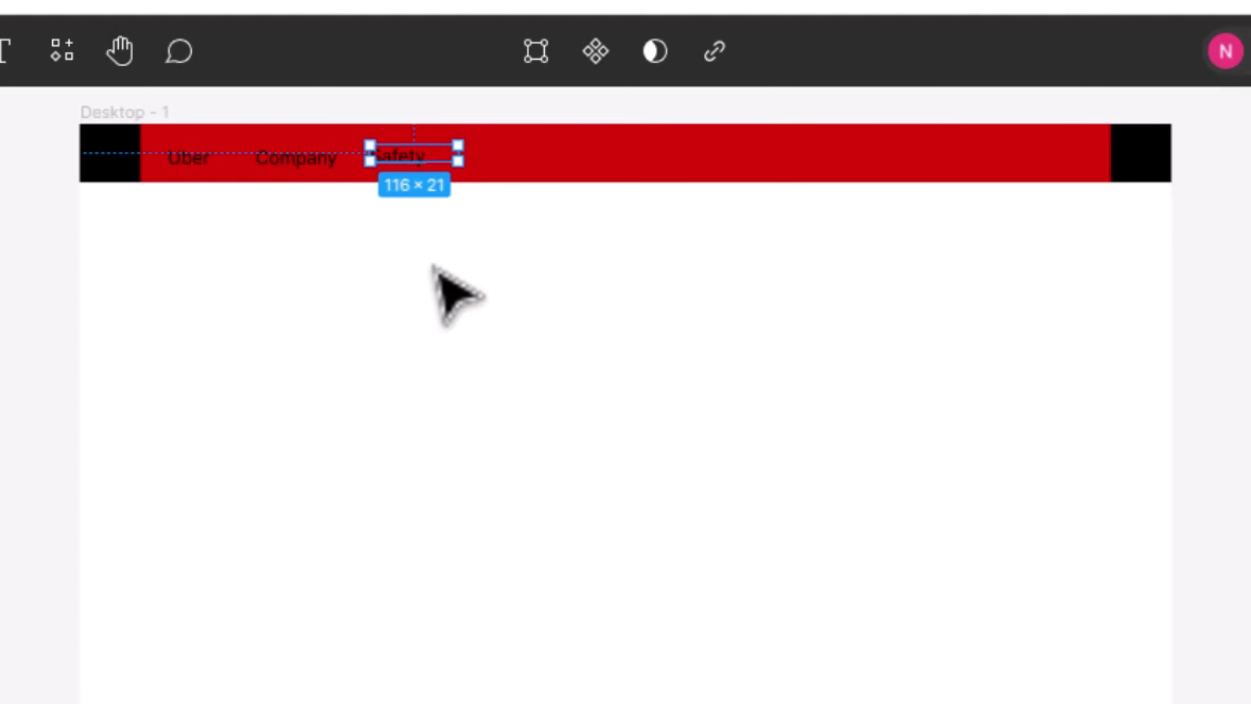
- Duplicate the Safety label to its right and change the copy's text to "Help"
{"action": "left_click_drag", "start_coordinate": [438, 163], "coordinate": [517, 181]}
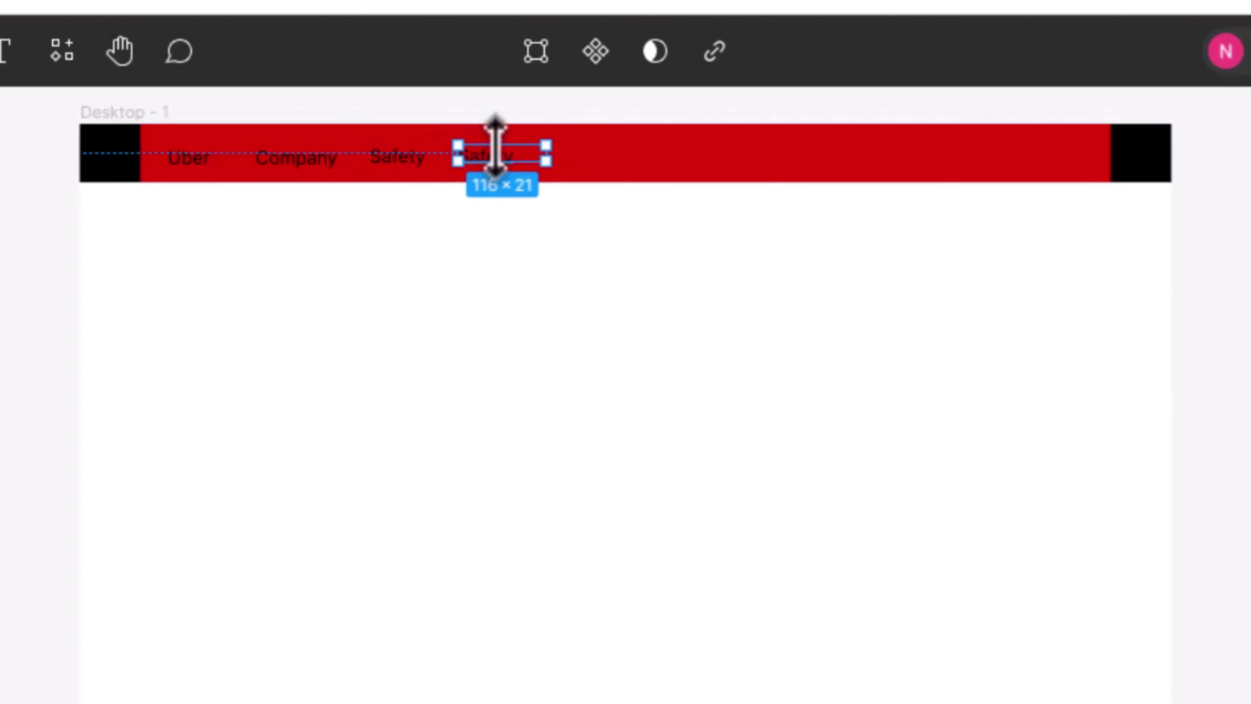
{"action": "double_click", "coordinate": [495, 153]}
{"action": "type", "text": "Help"}
{"action": "key", "text": "Escape"}
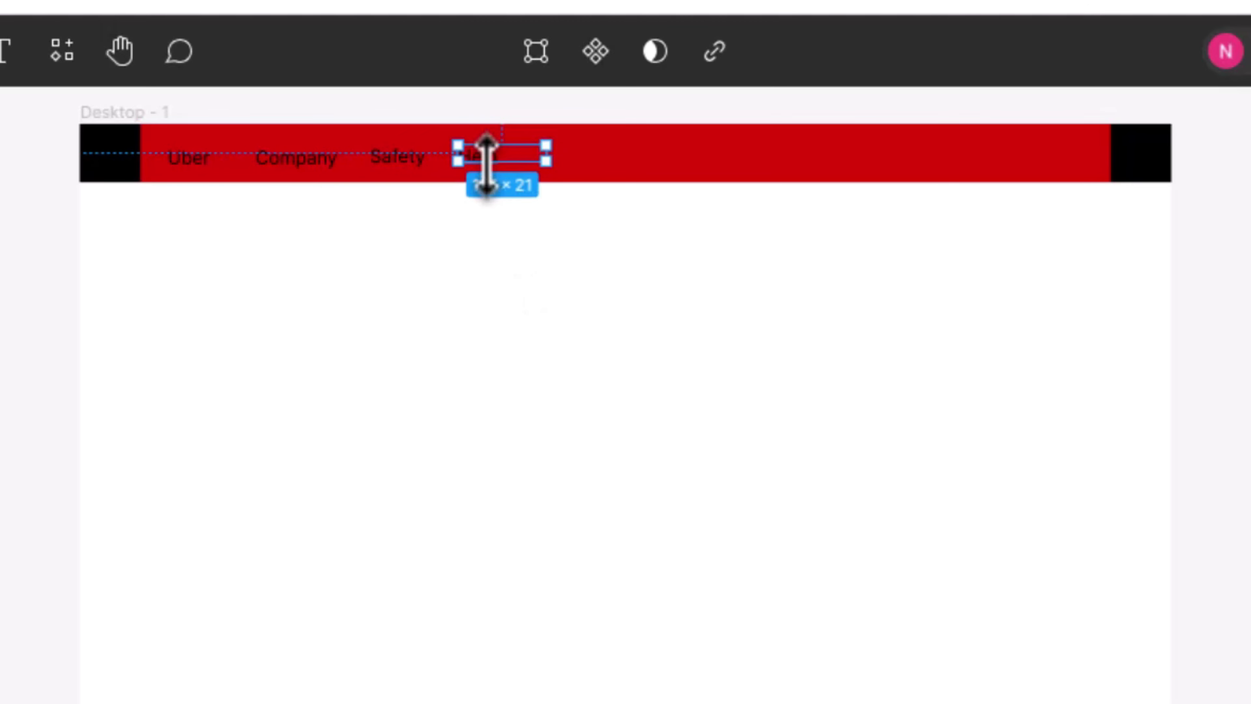
- Continue the menu to the right of Help with copied labels reading "EN", "Product", "Log in" and "Sign up"
{"action": "left_click_drag", "start_coordinate": [481, 156], "coordinate": [603, 157]}
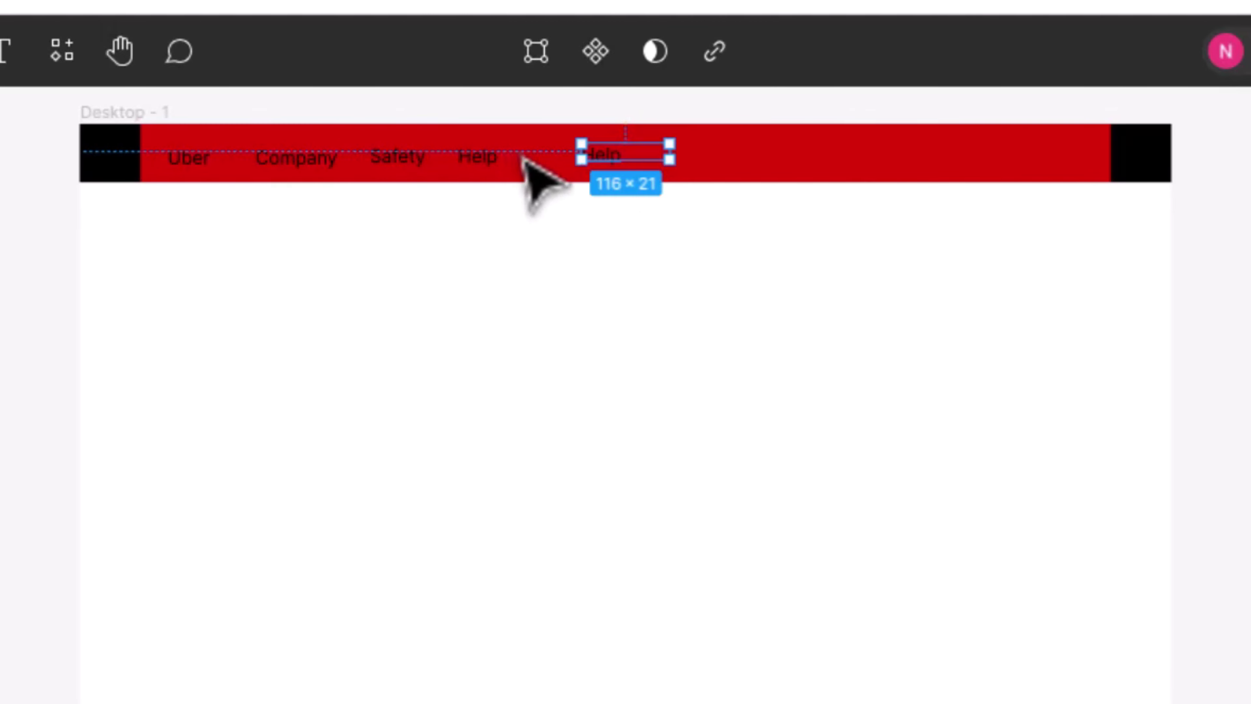
{"action": "double_click", "coordinate": [584, 155]}
{"action": "key", "text": "Escape"}
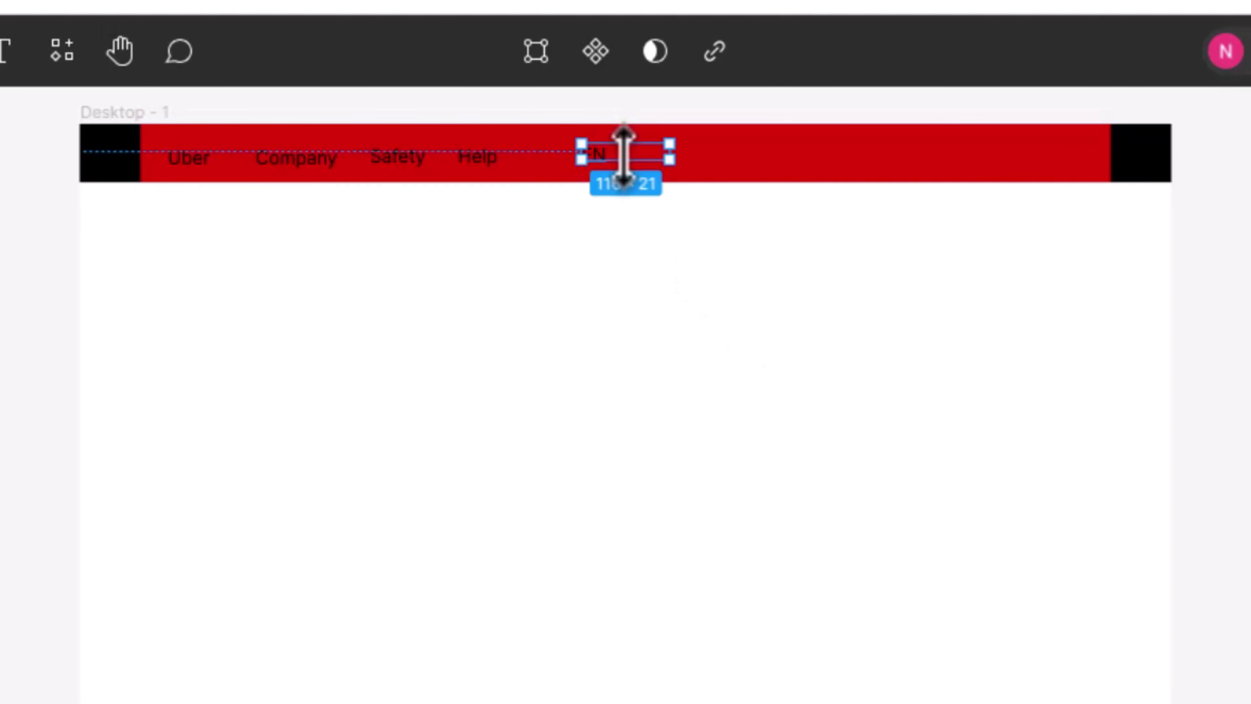
{"action": "key", "text": "Escape"}
{"action": "left_click_drag", "start_coordinate": [656, 173], "coordinate": [707, 179]}
{"action": "left_click", "coordinate": [606, 158]}
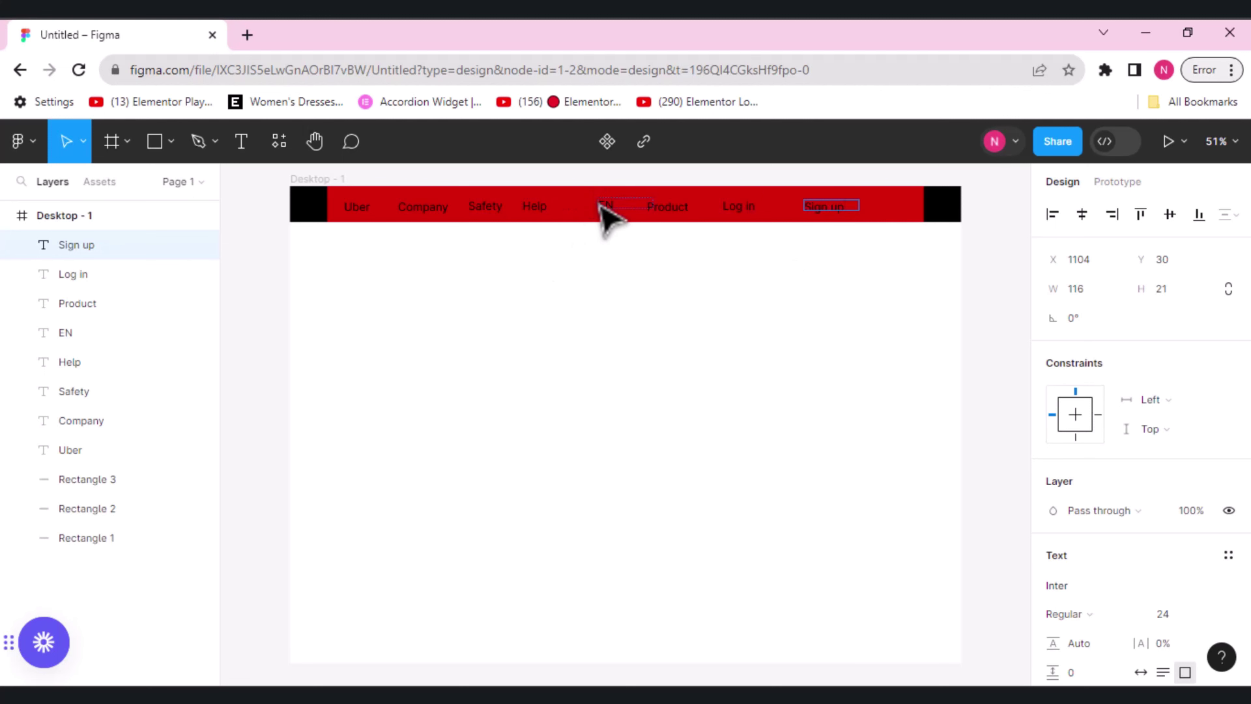
- Draw an ellipse of about 59 × 52 on the white area just below the EN label
{"action": "left_click", "coordinate": [169, 150]}
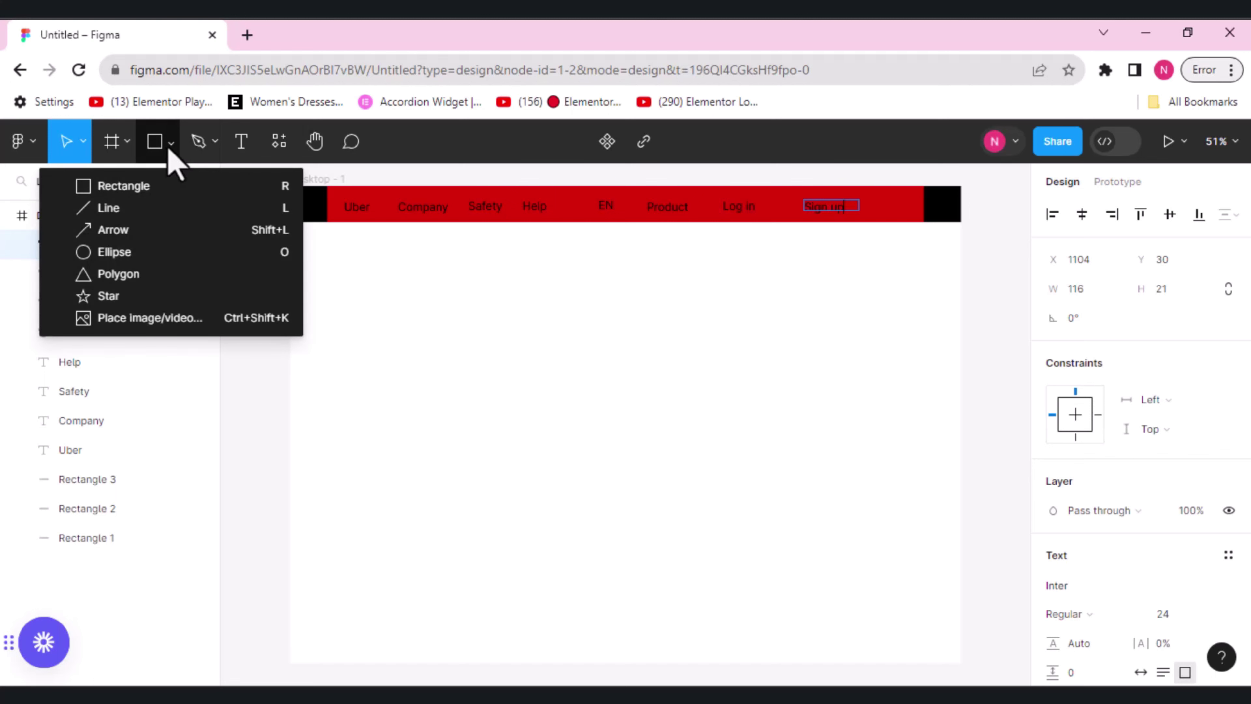
{"action": "left_click", "coordinate": [113, 254]}
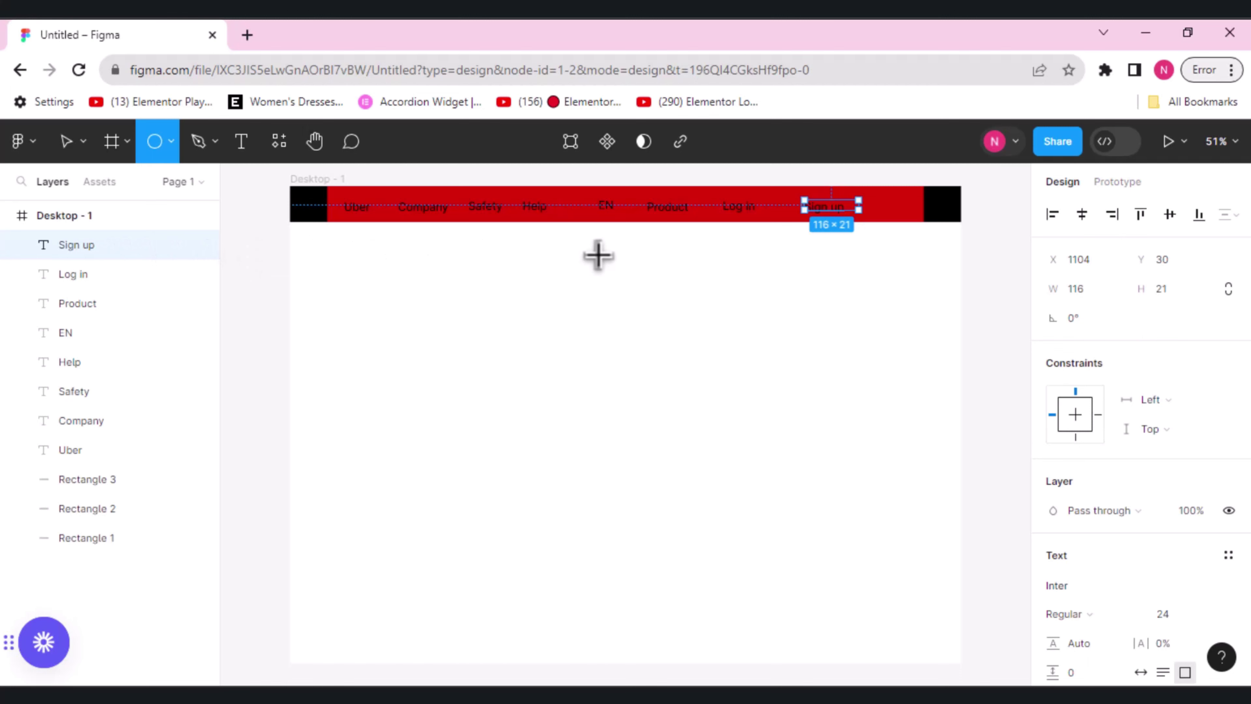
{"action": "left_click_drag", "start_coordinate": [626, 274], "coordinate": [598, 255]}
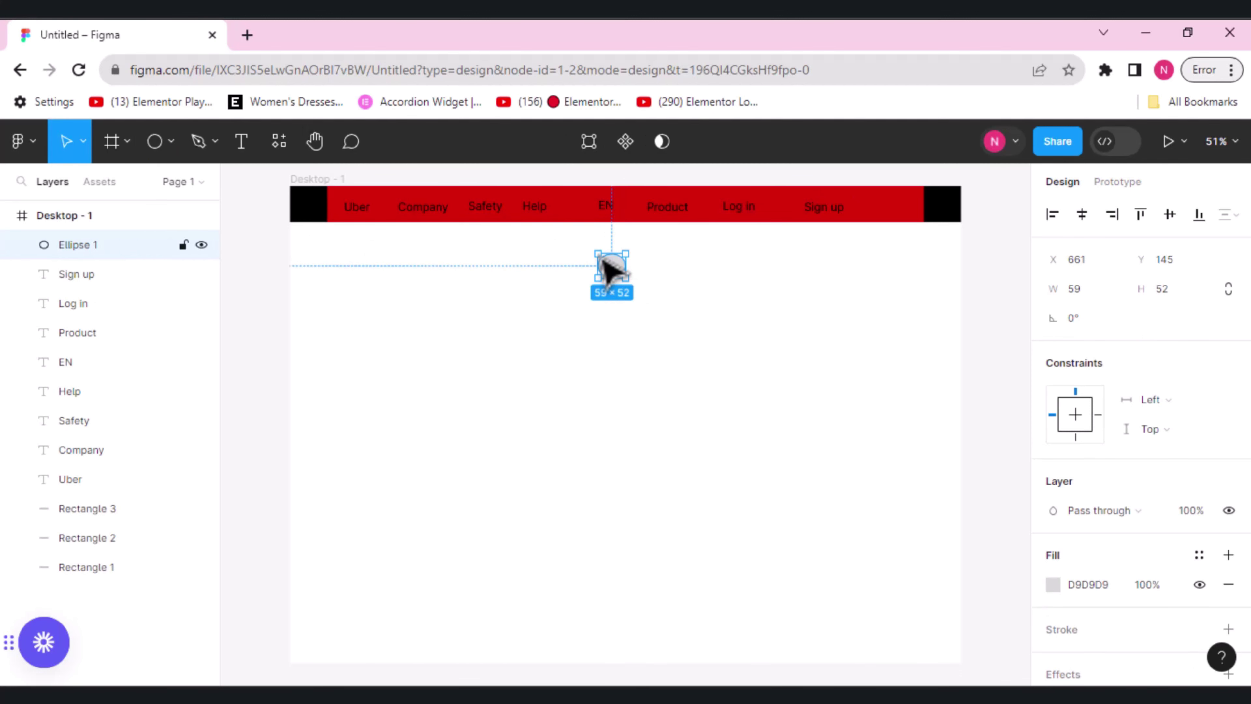
- Duplicate the ellipse in place and narrow the copy to about 30 wide, centred inside the original
{"action": "key", "text": "ctrl+d"}
{"action": "mouse_move", "coordinate": [609, 271]}
{"action": "left_mouse_down"}
{"action": "mouse_move", "coordinate": [631, 285]}
{"action": "mouse_move", "coordinate": [603, 274]}
{"action": "mouse_move", "coordinate": [621, 280]}
{"action": "left_mouse_up"}
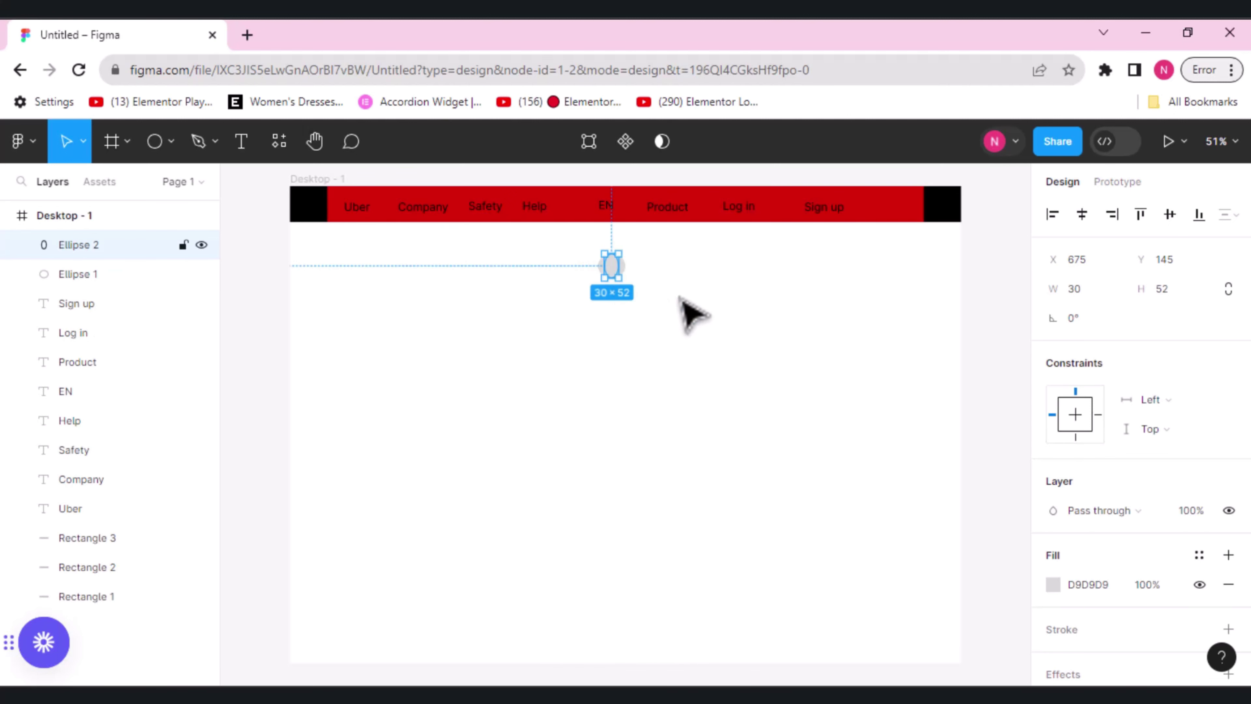
{"action": "left_click", "coordinate": [699, 310]}
- Add a black 000000 stroke to the narrow inner ellipse
{"action": "left_click", "coordinate": [614, 268]}
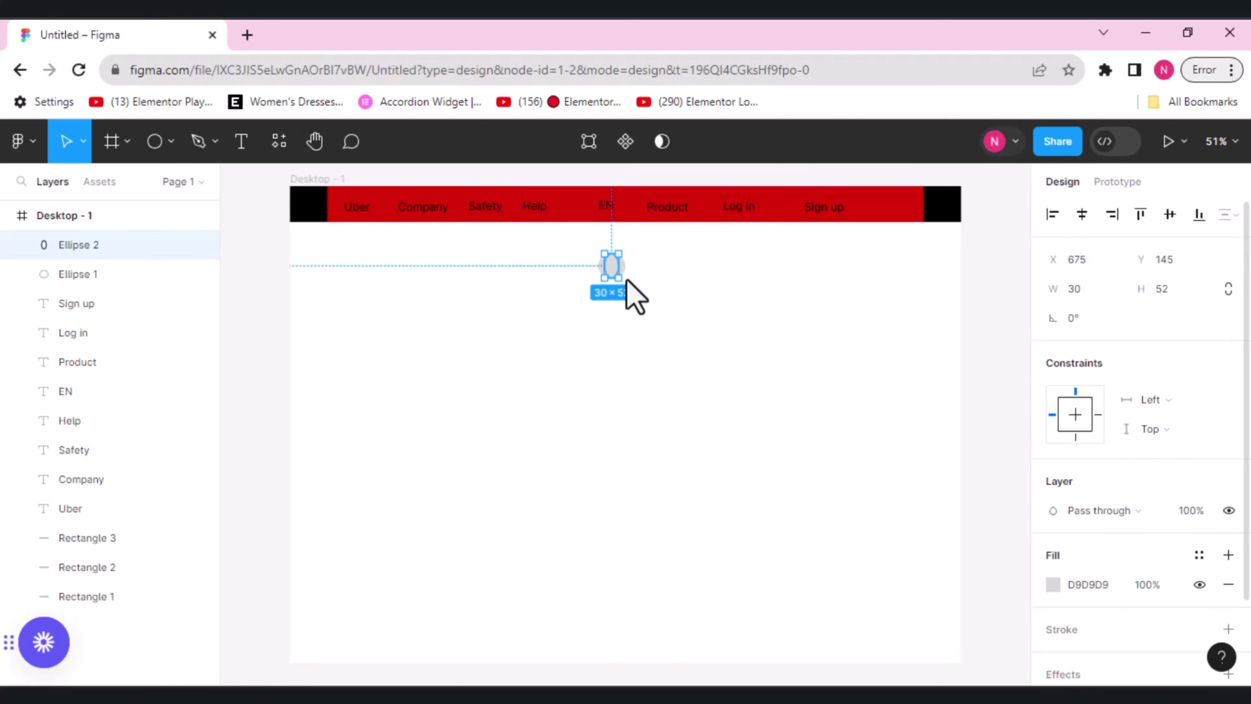
{"action": "left_click", "coordinate": [1084, 640]}
{"action": "left_click", "coordinate": [1053, 659]}
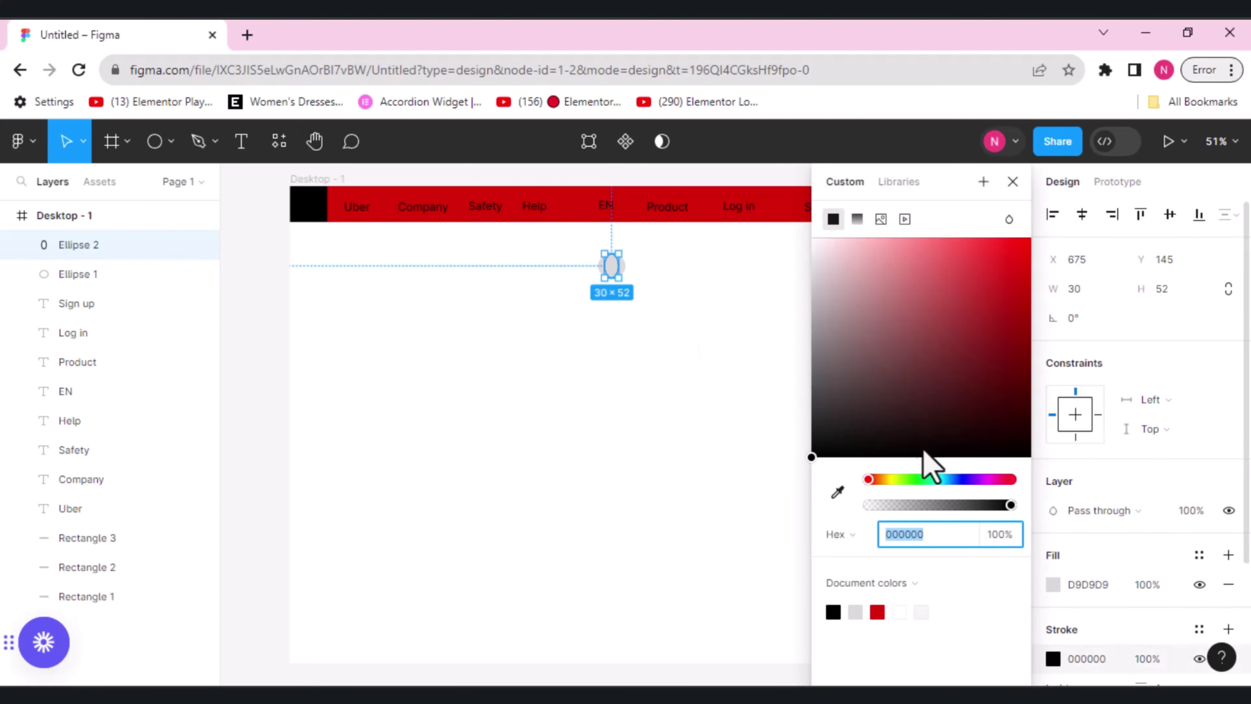
{"action": "left_click", "coordinate": [840, 415]}
{"action": "left_click_drag", "start_coordinate": [840, 432], "coordinate": [818, 475]}
{"action": "left_click", "coordinate": [525, 414]}
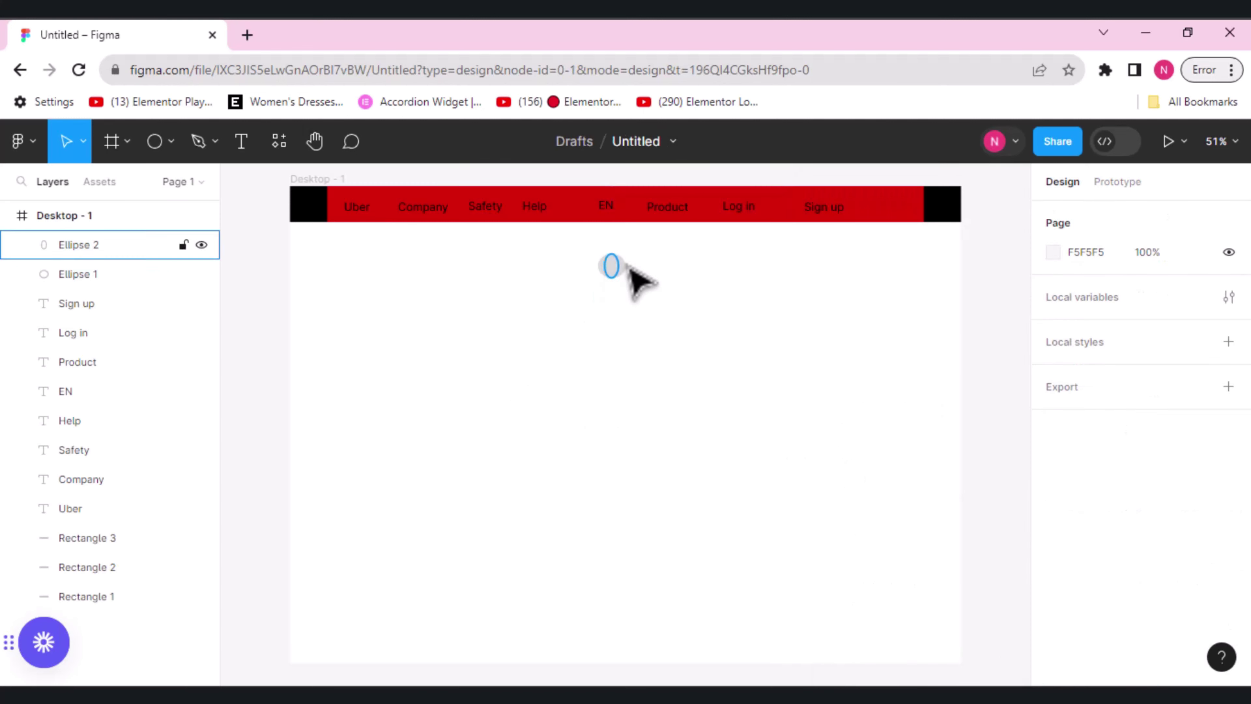
- Add a near-black 030303 stroke to the wide outer ellipse
{"action": "left_click", "coordinate": [624, 269]}
{"action": "left_click", "coordinate": [1061, 635]}
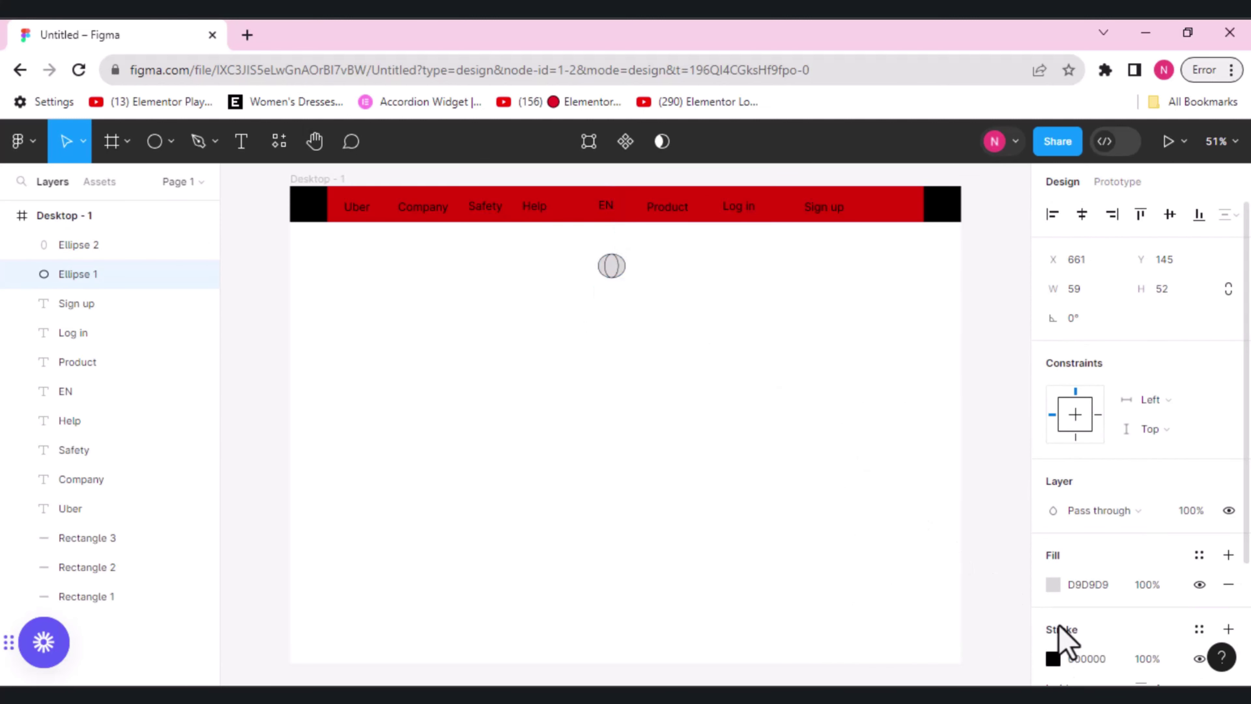
{"action": "left_click", "coordinate": [1053, 659]}
{"action": "left_click_drag", "start_coordinate": [870, 441], "coordinate": [802, 478]}
{"action": "left_click", "coordinate": [561, 509]}
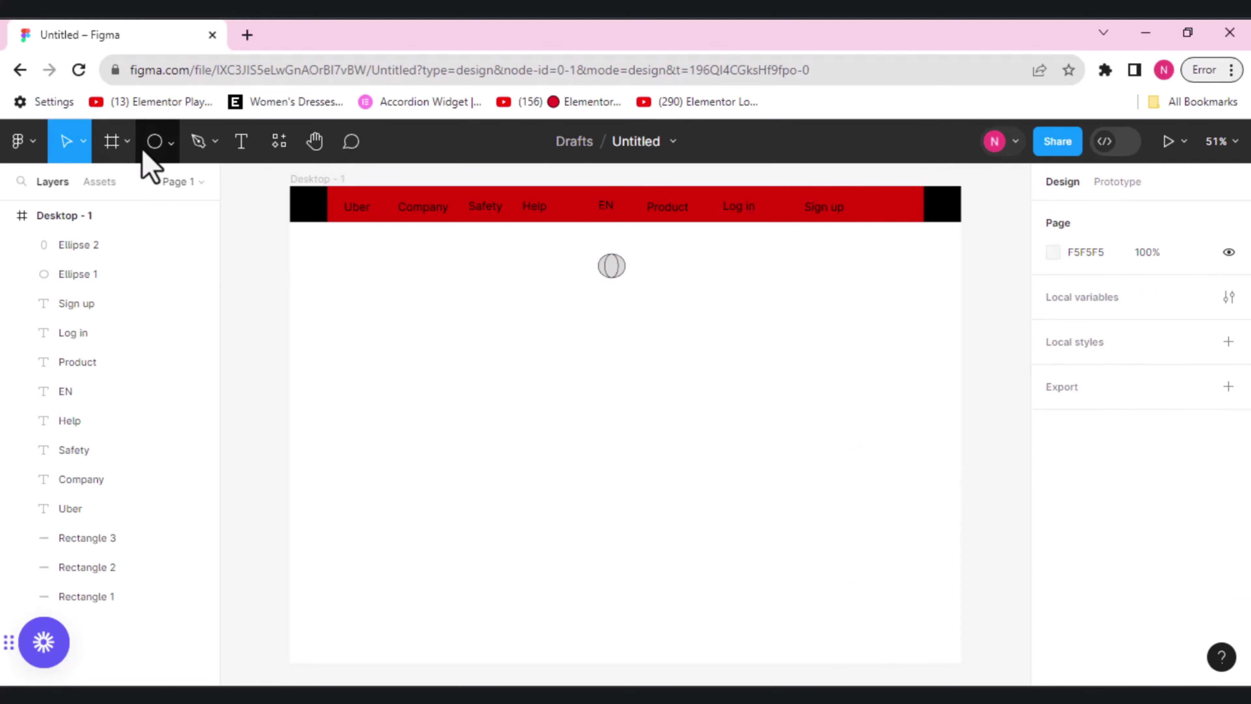
- Draw a horizontal line about 59 long across the middle of the outer ellipse to complete the globe icon
{"action": "left_click", "coordinate": [170, 144]}
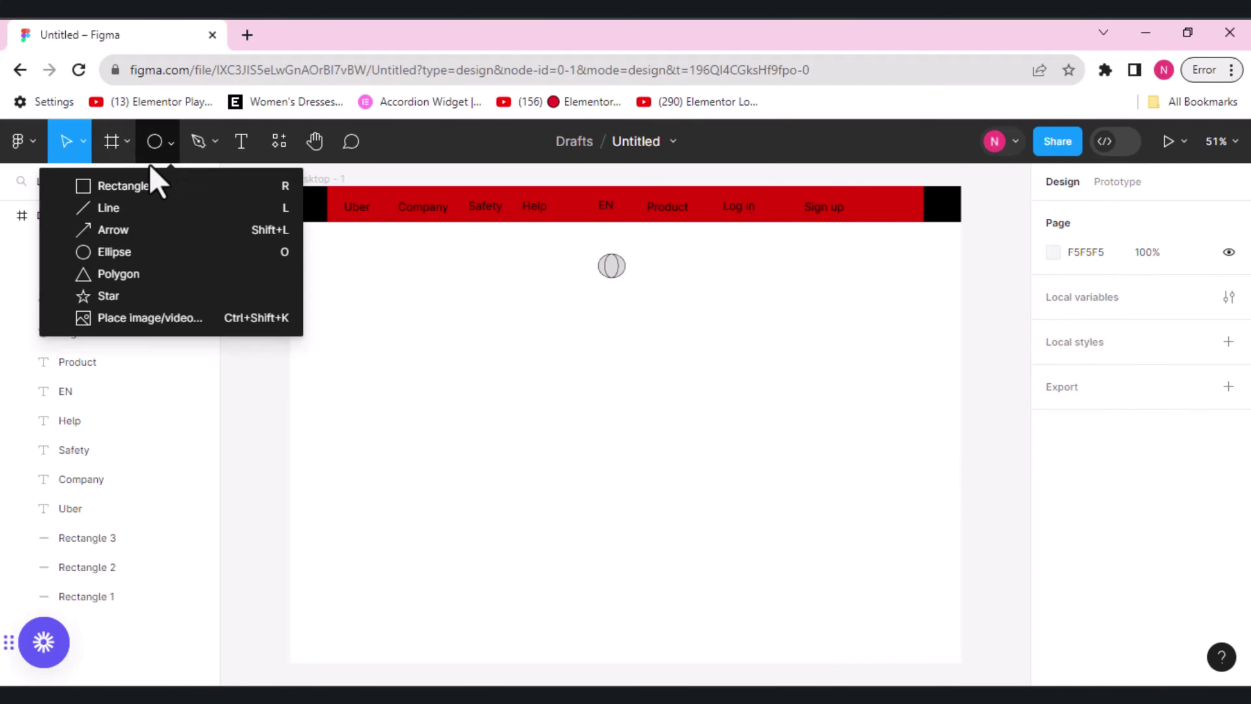
{"action": "left_click", "coordinate": [103, 210]}
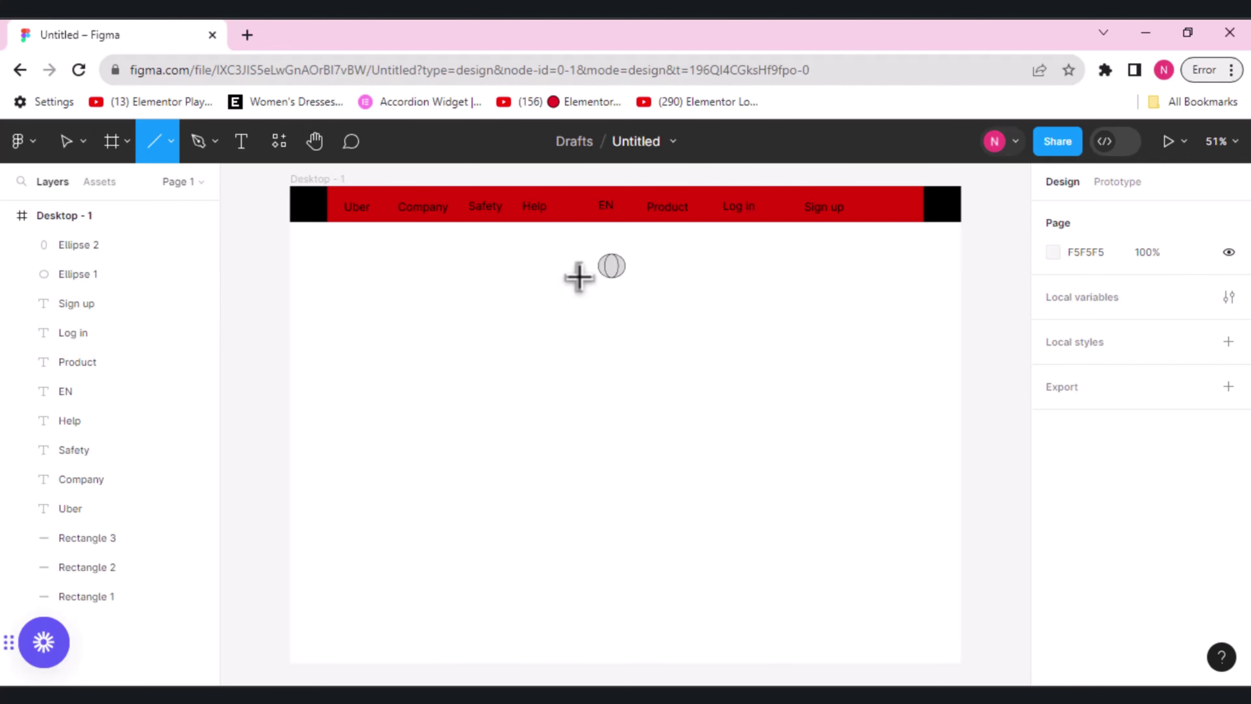
{"action": "scroll", "coordinate": [579, 277], "scroll_direction": "up", "scroll_amount": 2, "text": "ctrl"}
{"action": "scroll", "coordinate": [578, 278], "scroll_direction": "up", "scroll_amount": 2}
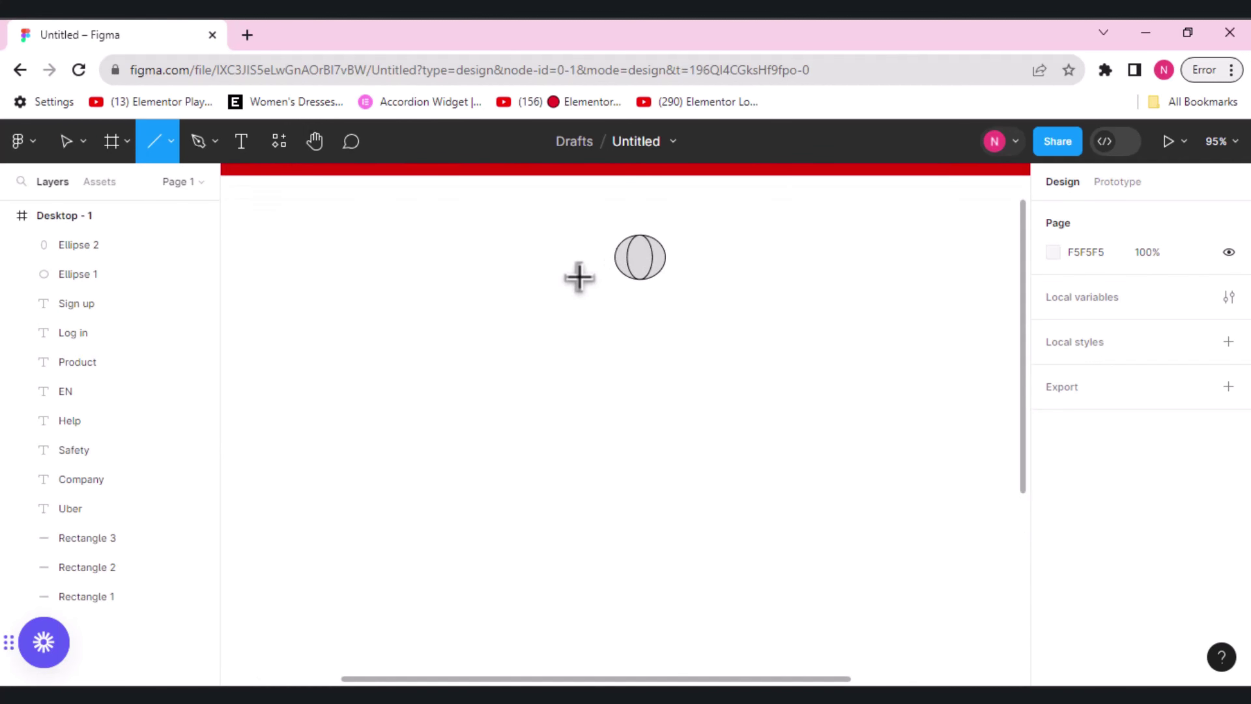
{"action": "scroll", "coordinate": [579, 277], "scroll_direction": "up", "scroll_amount": 1}
{"action": "scroll", "coordinate": [579, 277], "scroll_direction": "up", "scroll_amount": 2, "text": "ctrl"}
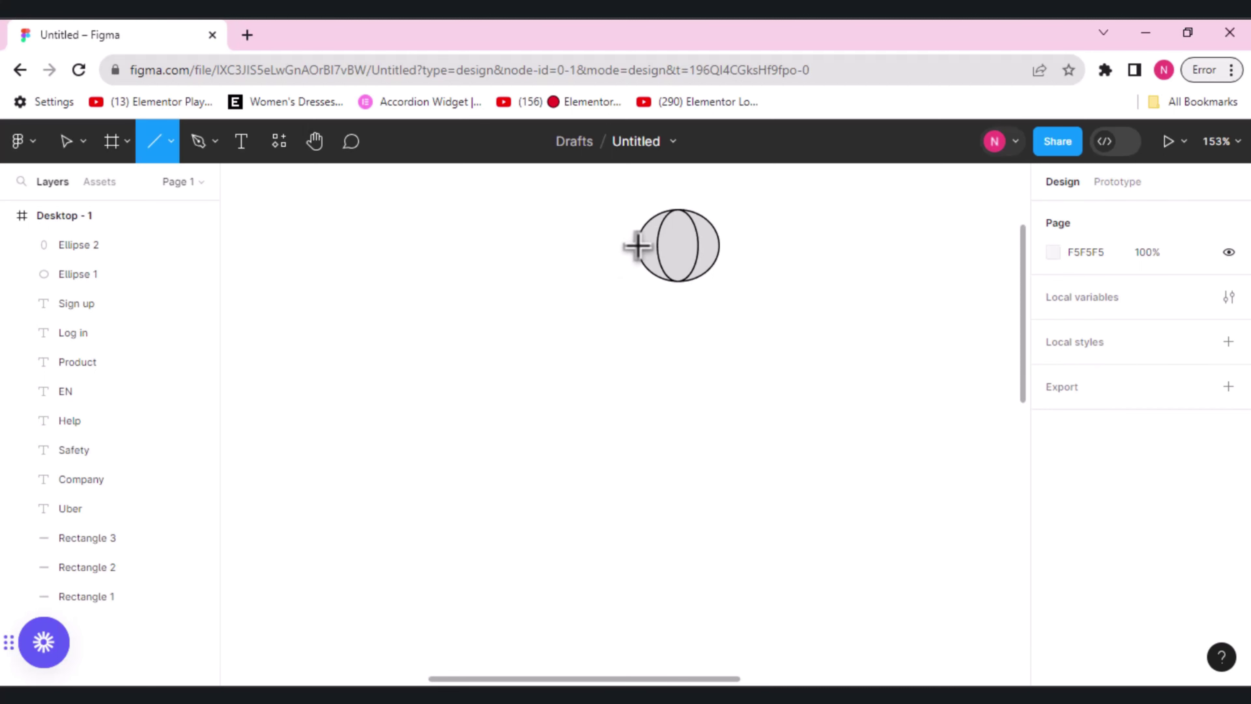
{"action": "left_click_drag", "start_coordinate": [637, 243], "coordinate": [720, 245]}
{"action": "left_click", "coordinate": [801, 278]}
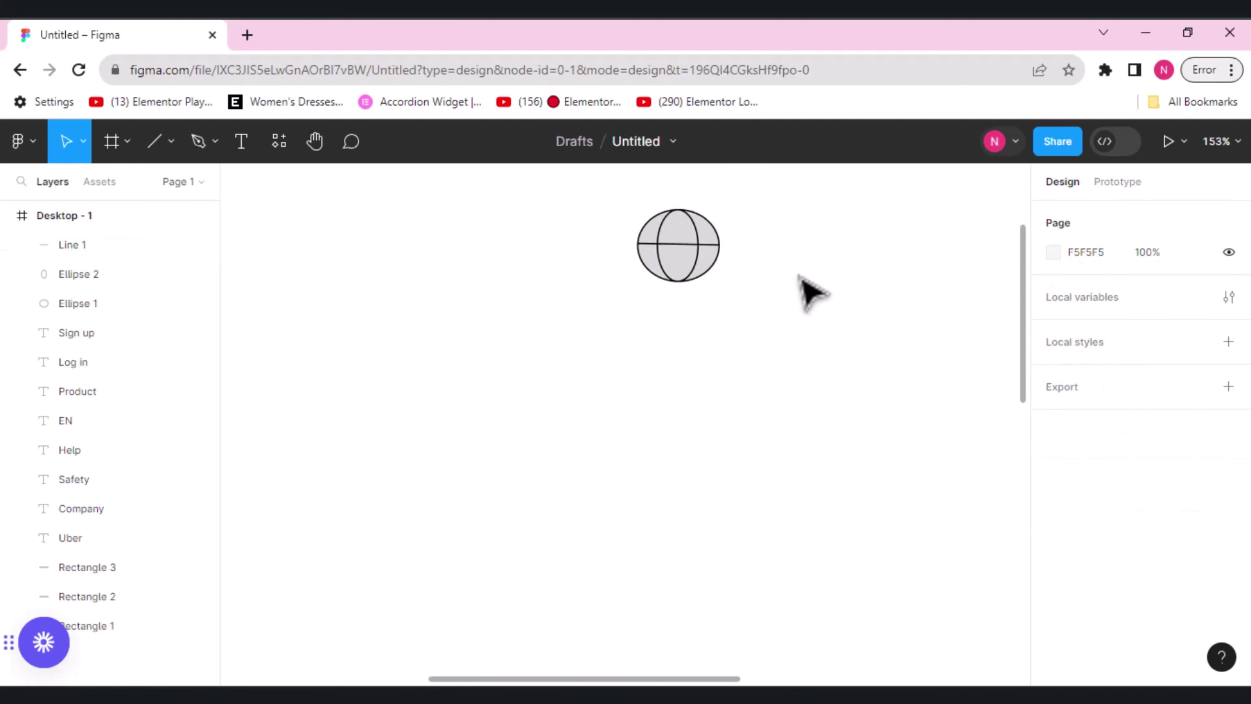
- Remove the grey fill from the globe's horizontal line
{"action": "scroll", "coordinate": [801, 278], "scroll_direction": "down", "scroll_amount": 2, "text": "ctrl"}
{"action": "scroll", "coordinate": [801, 278], "scroll_direction": "down", "scroll_amount": 4, "text": "ctrl"}
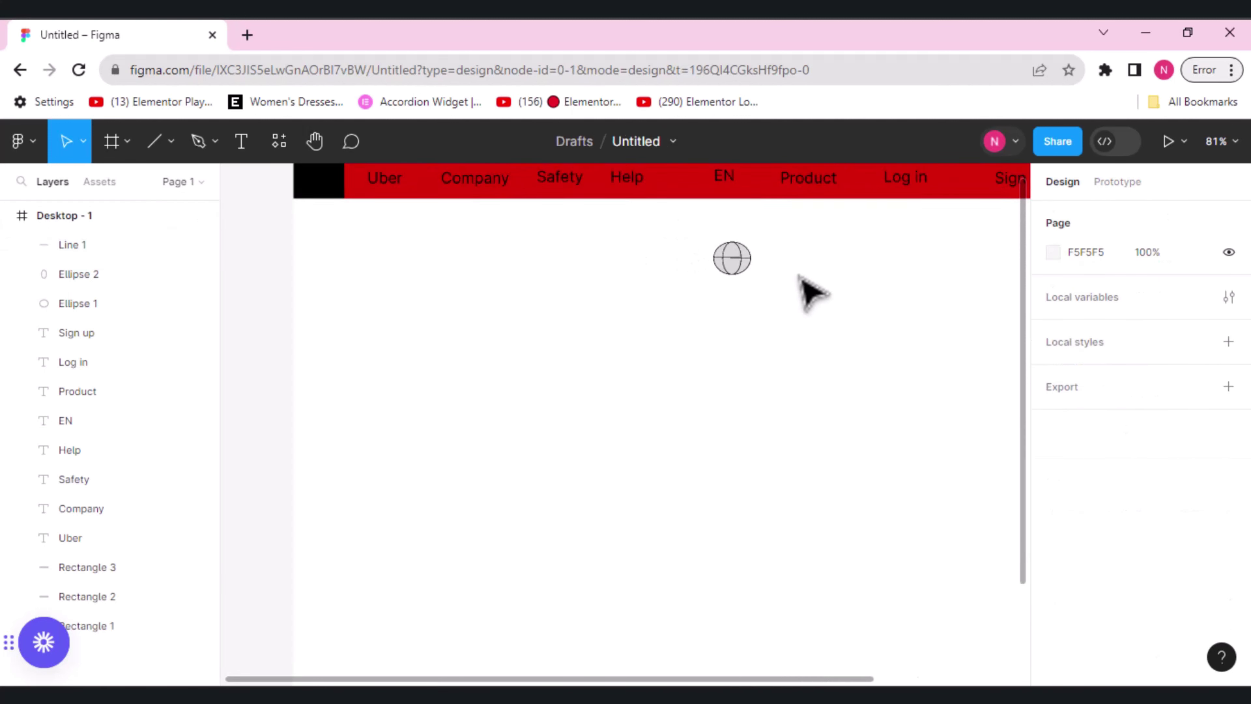
{"action": "scroll", "coordinate": [801, 278], "scroll_direction": "down", "scroll_amount": 1, "text": "ctrl"}
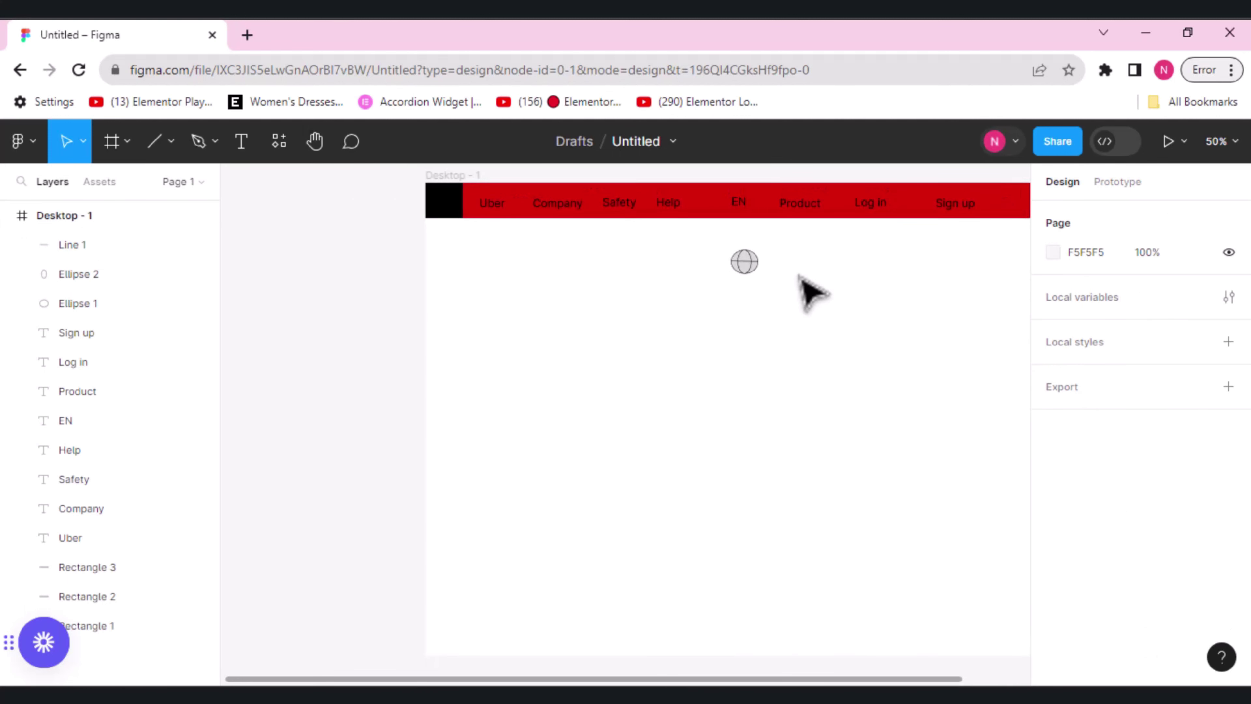
{"action": "key", "text": "Tab"}
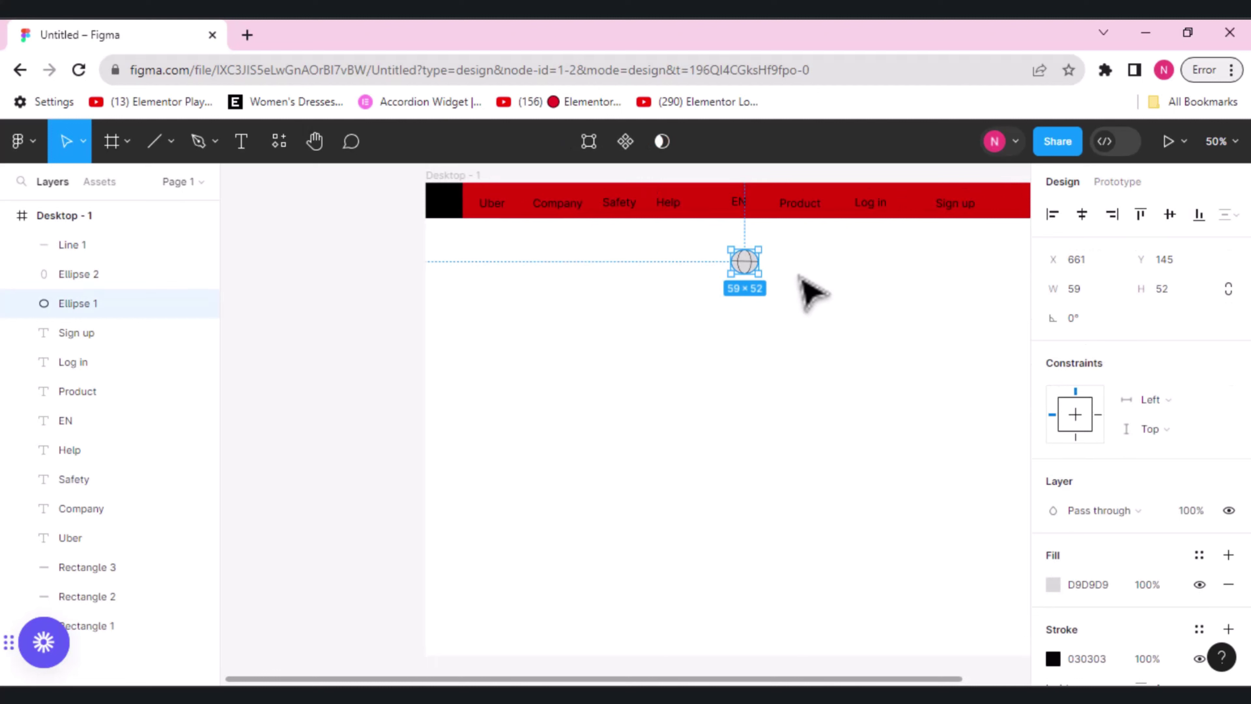
{"action": "left_click", "coordinate": [746, 266]}
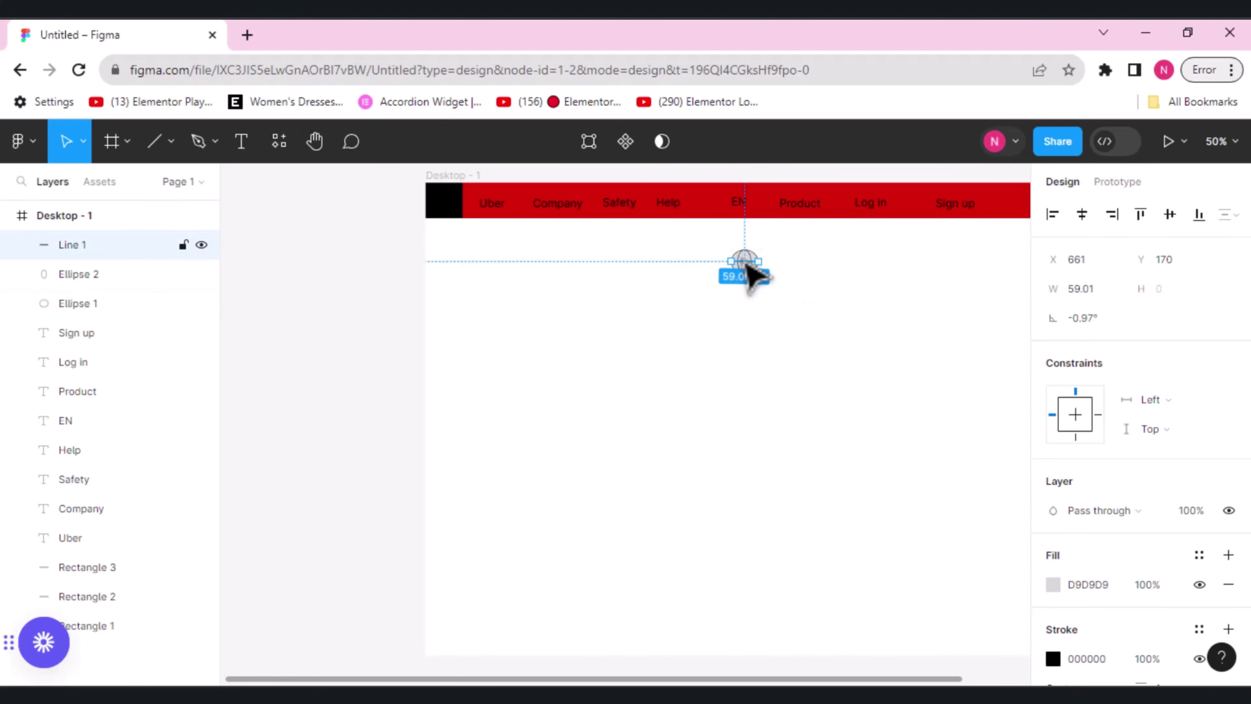
{"action": "left_click", "coordinate": [1229, 585]}
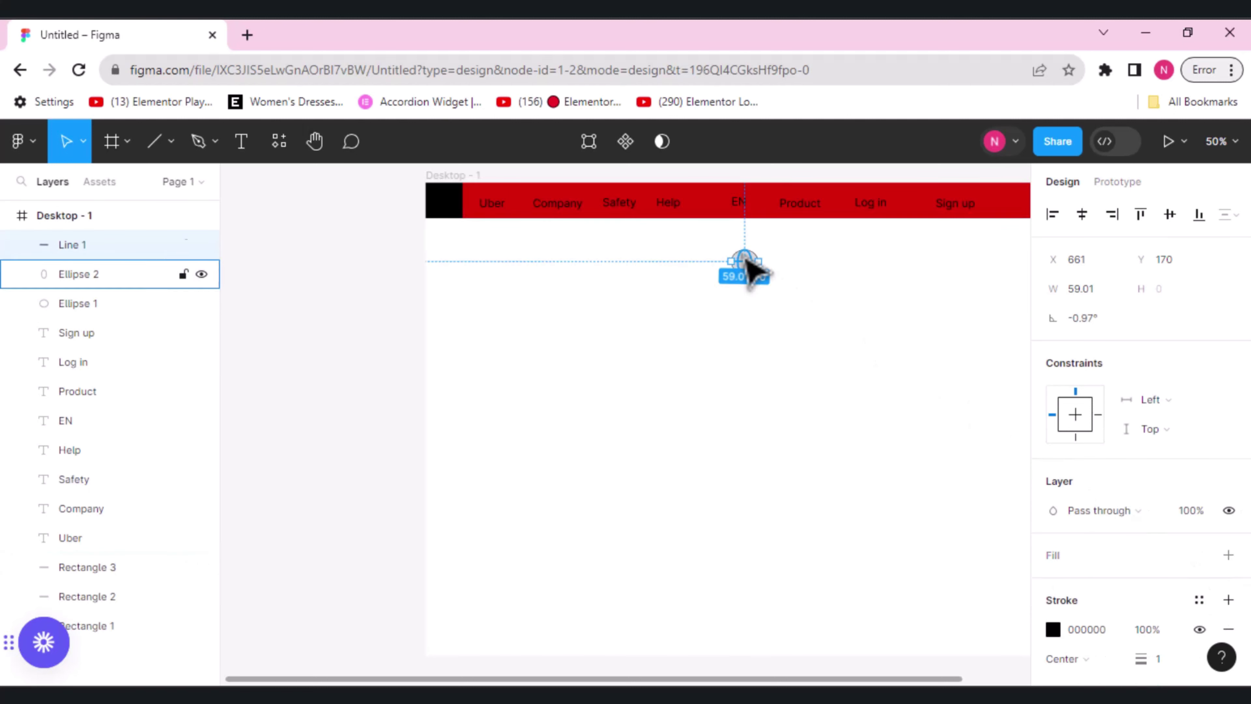
{"action": "left_click", "coordinate": [802, 397]}
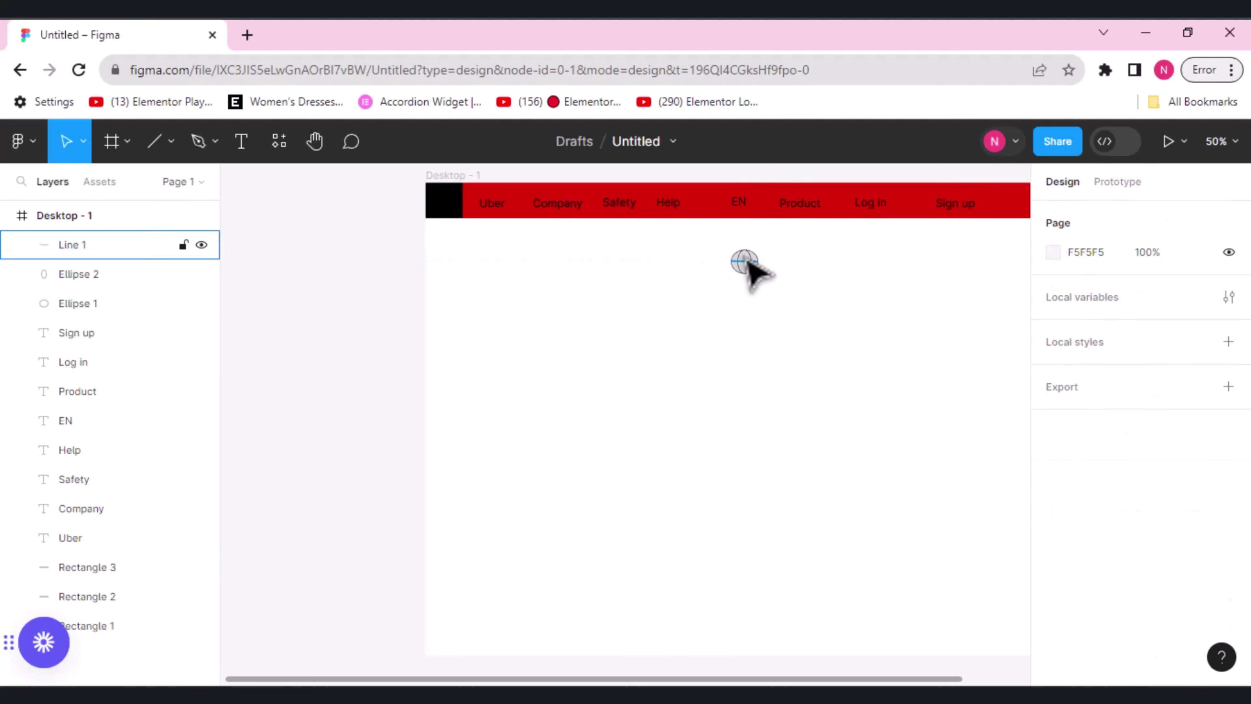
- Remove the D9D9D9 fill from both the inner and the outer ellipse of the globe
{"action": "left_click", "coordinate": [748, 268]}
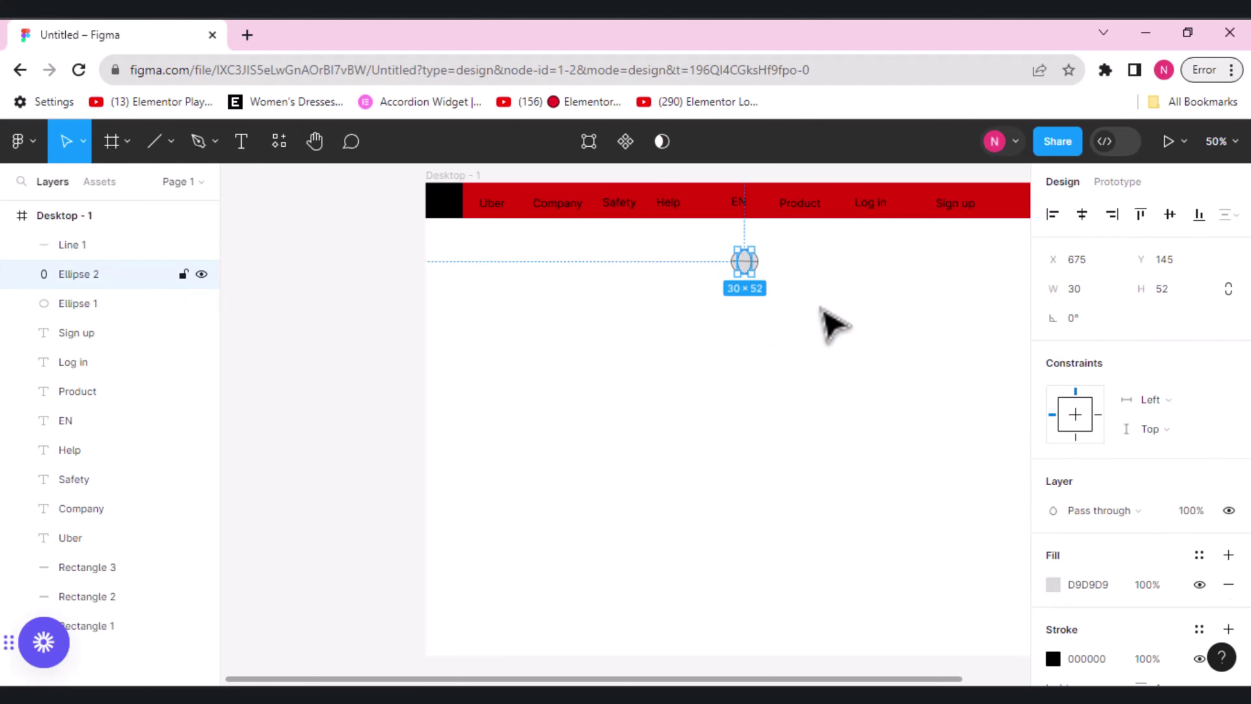
{"action": "left_click", "coordinate": [1229, 584]}
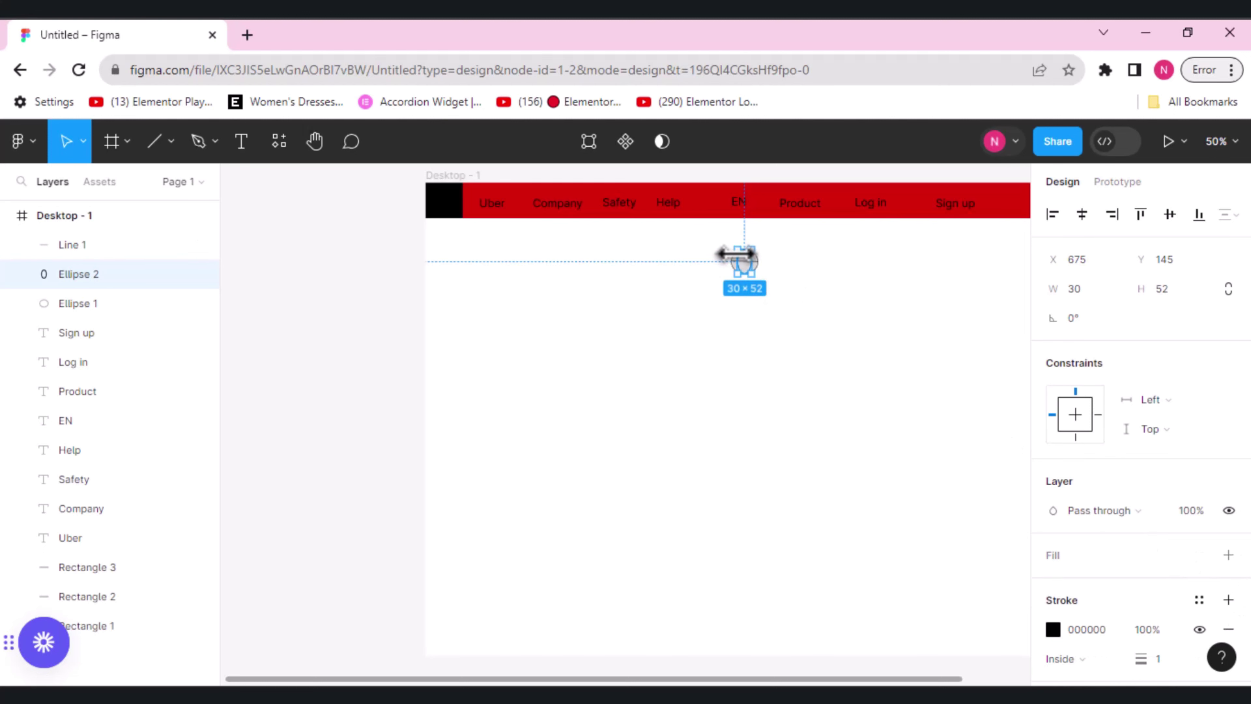
{"action": "left_click", "coordinate": [70, 304]}
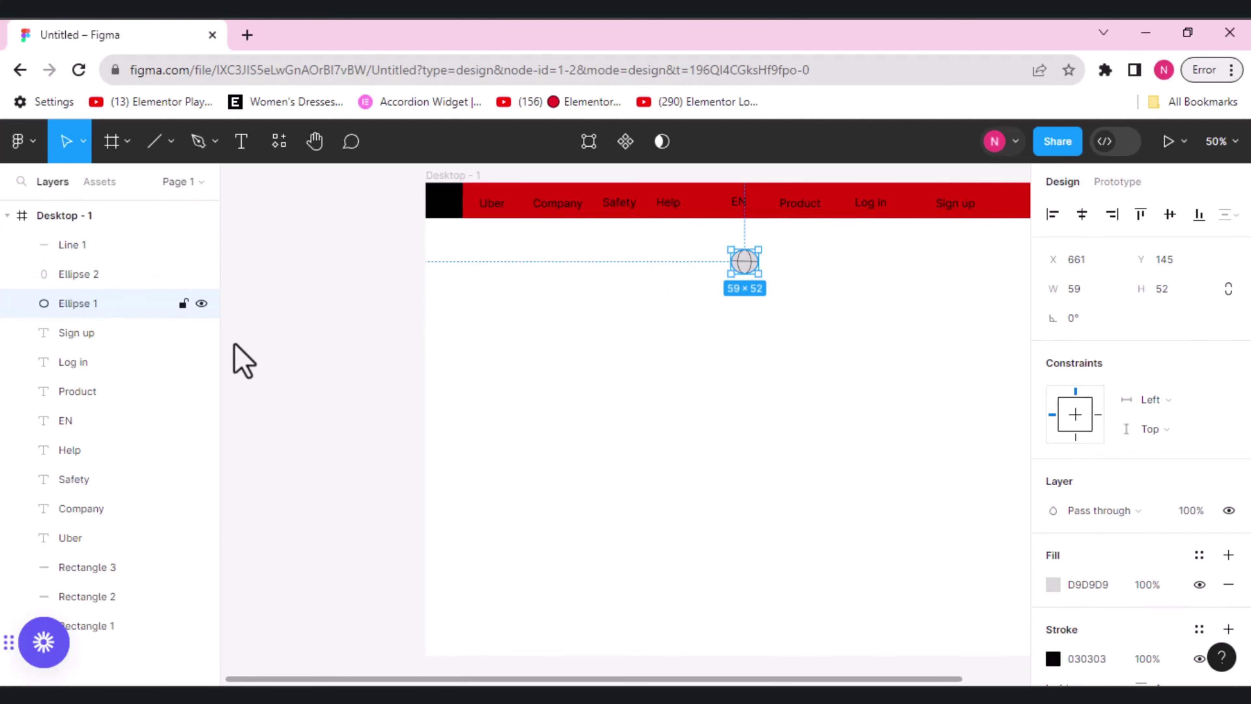
{"action": "left_click", "coordinate": [1229, 585]}
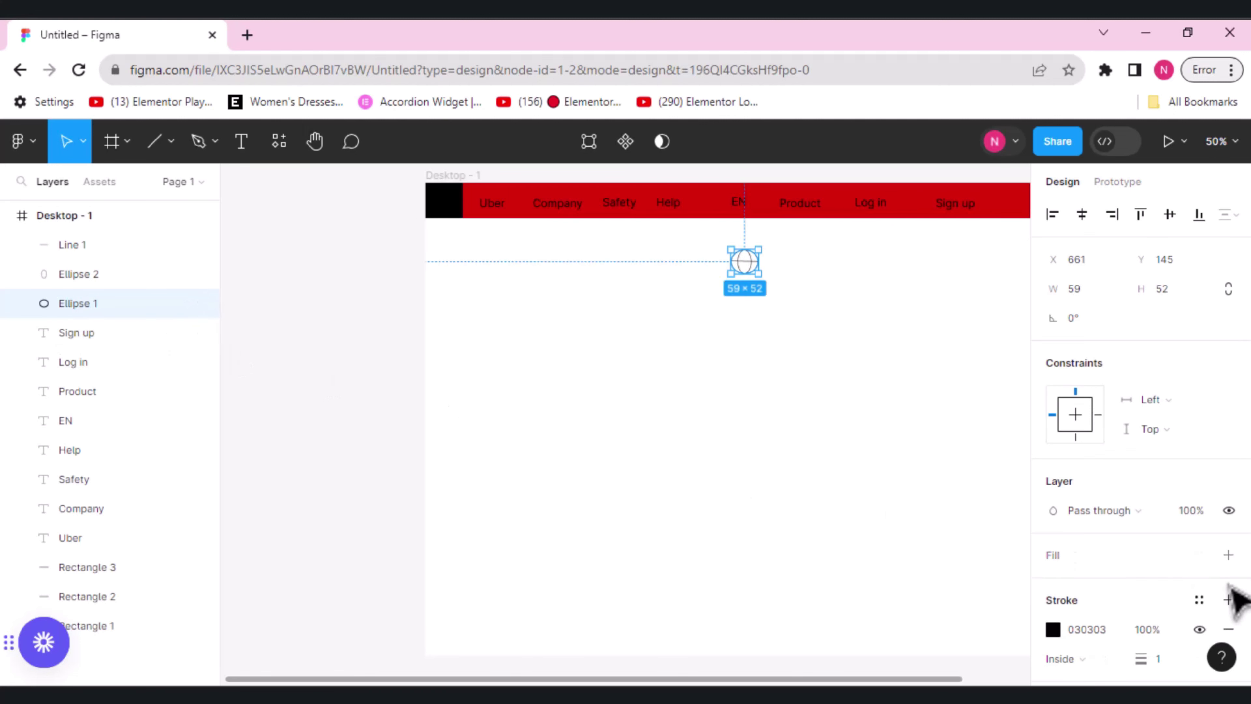
{"action": "left_click", "coordinate": [83, 270]}
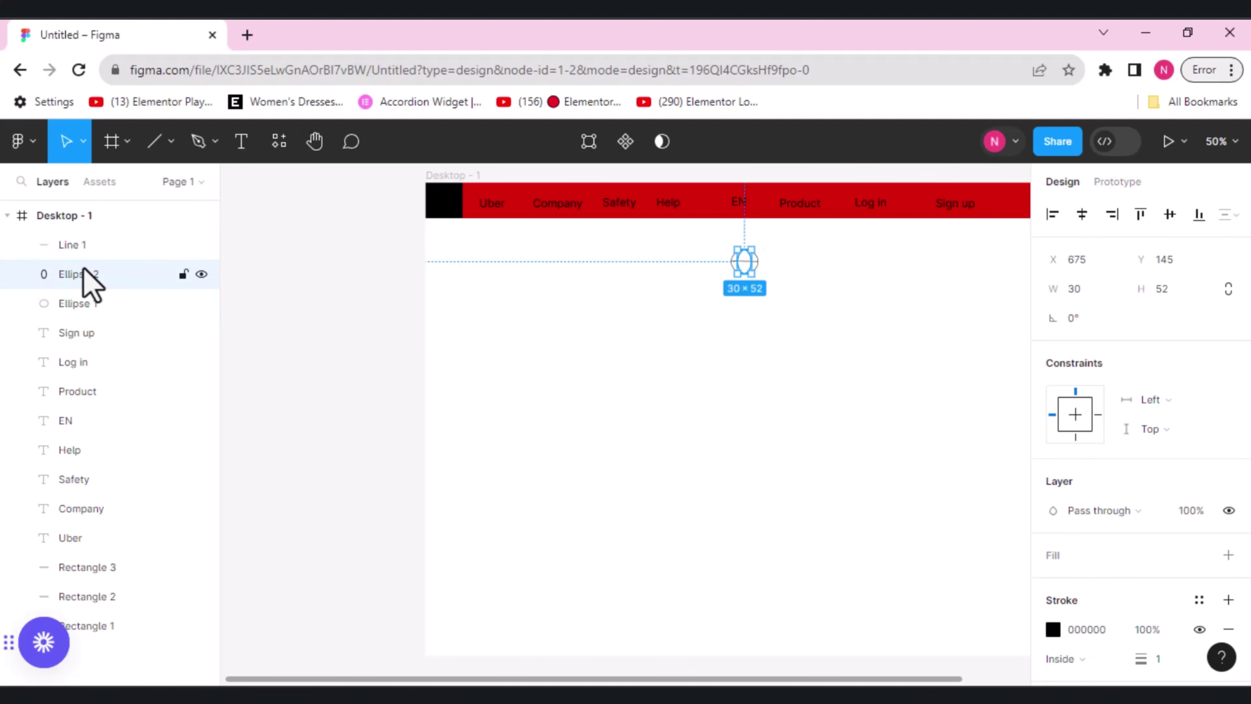
- Group the globe's line and two ellipses and place the group in the navigation bar directly before the EN label
{"action": "left_click", "coordinate": [55, 300]}
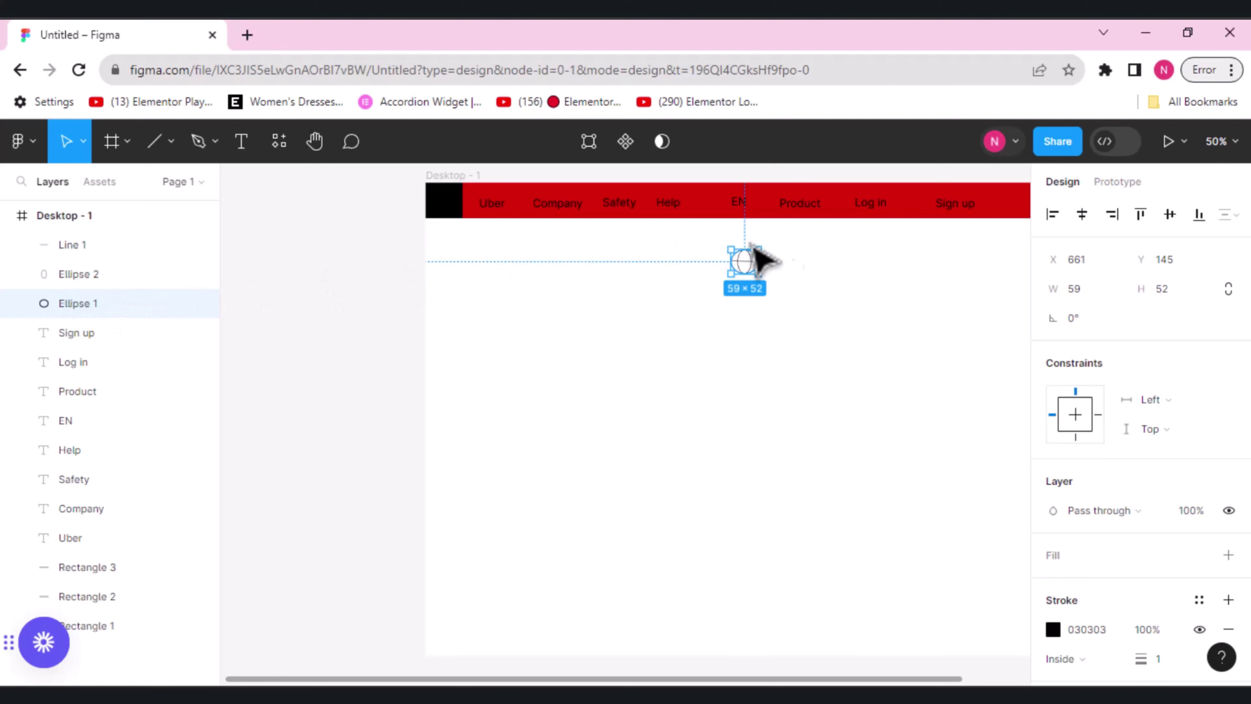
{"action": "left_click", "coordinate": [838, 310]}
{"action": "left_click_drag", "start_coordinate": [844, 316], "coordinate": [815, 304]}
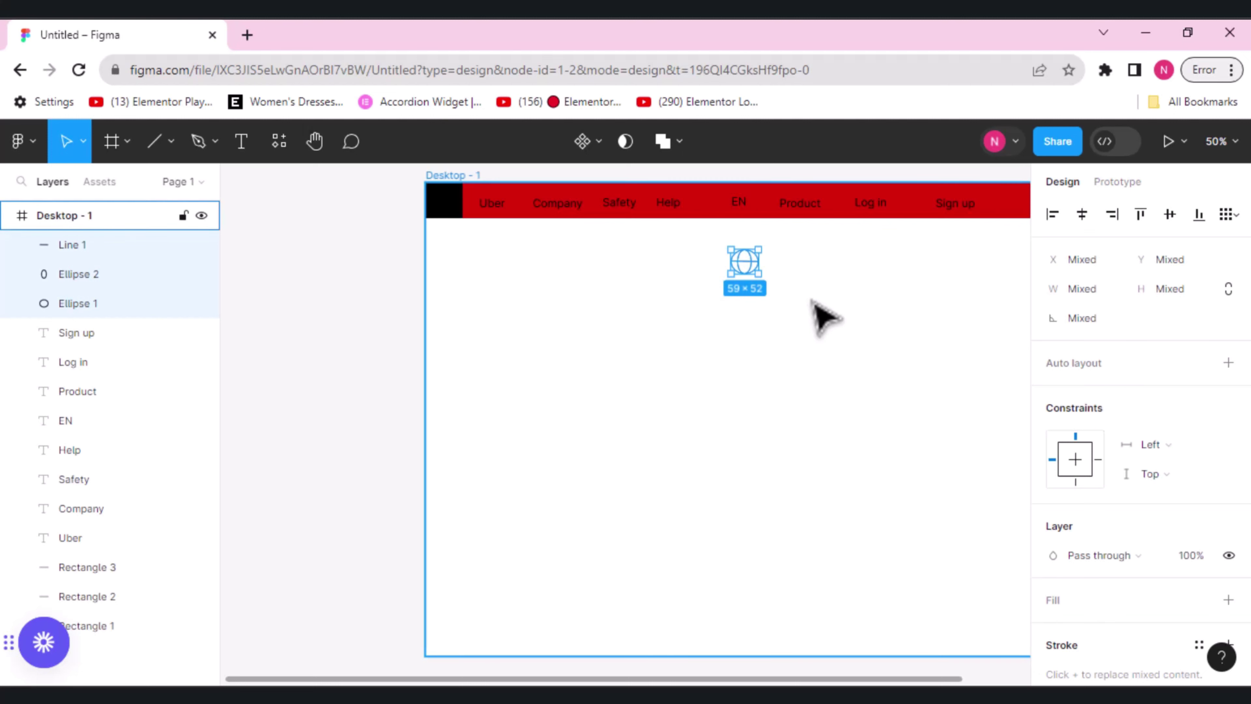
{"action": "key", "text": "ctrl+g"}
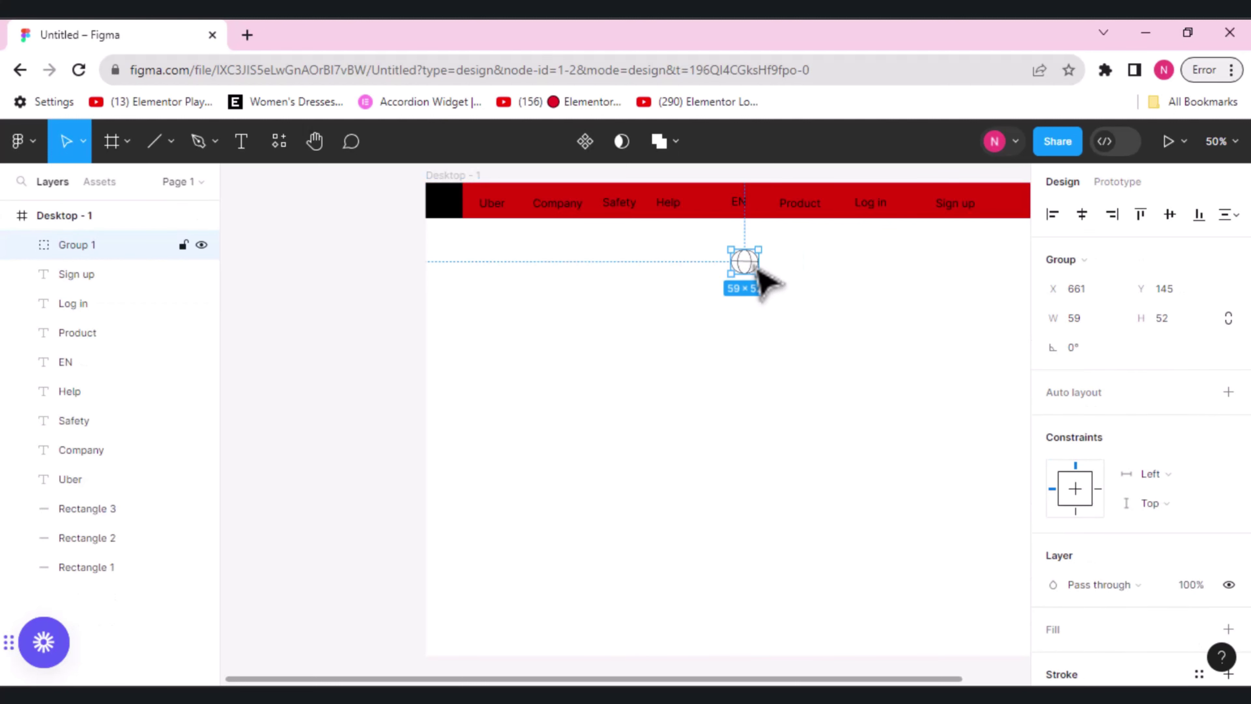
{"action": "left_click_drag", "start_coordinate": [752, 279], "coordinate": [727, 202]}
{"action": "left_click", "coordinate": [744, 314]}
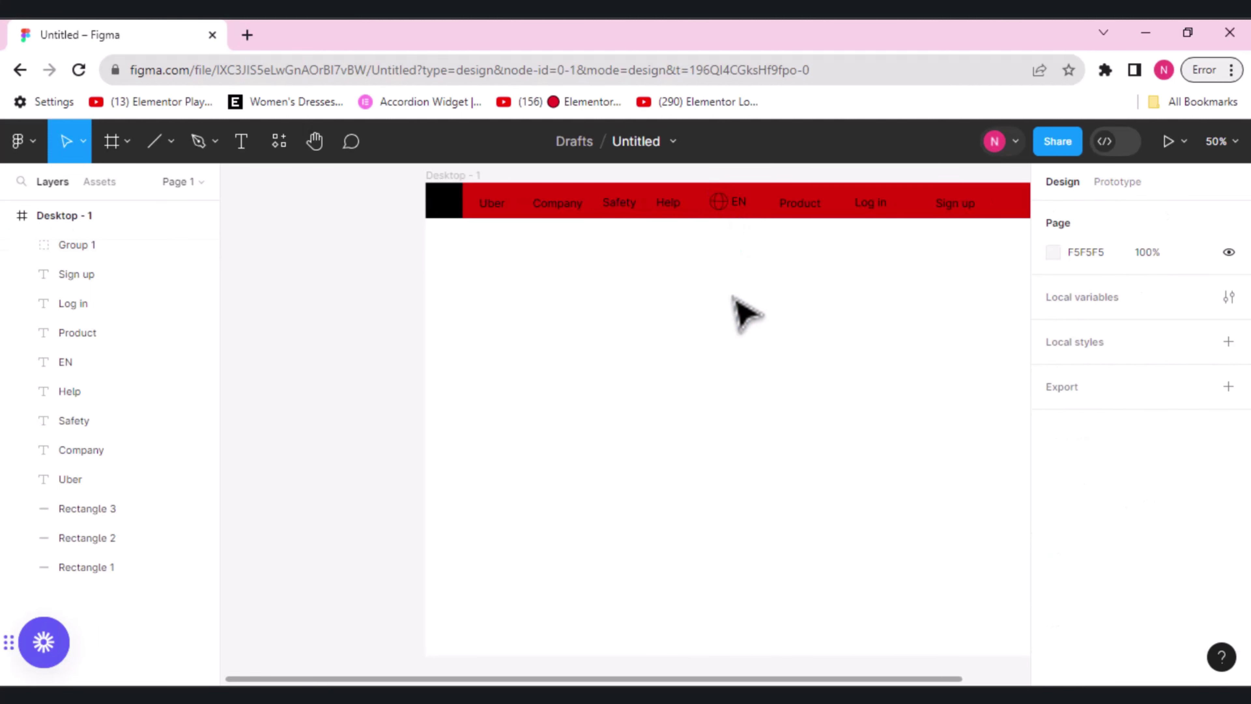
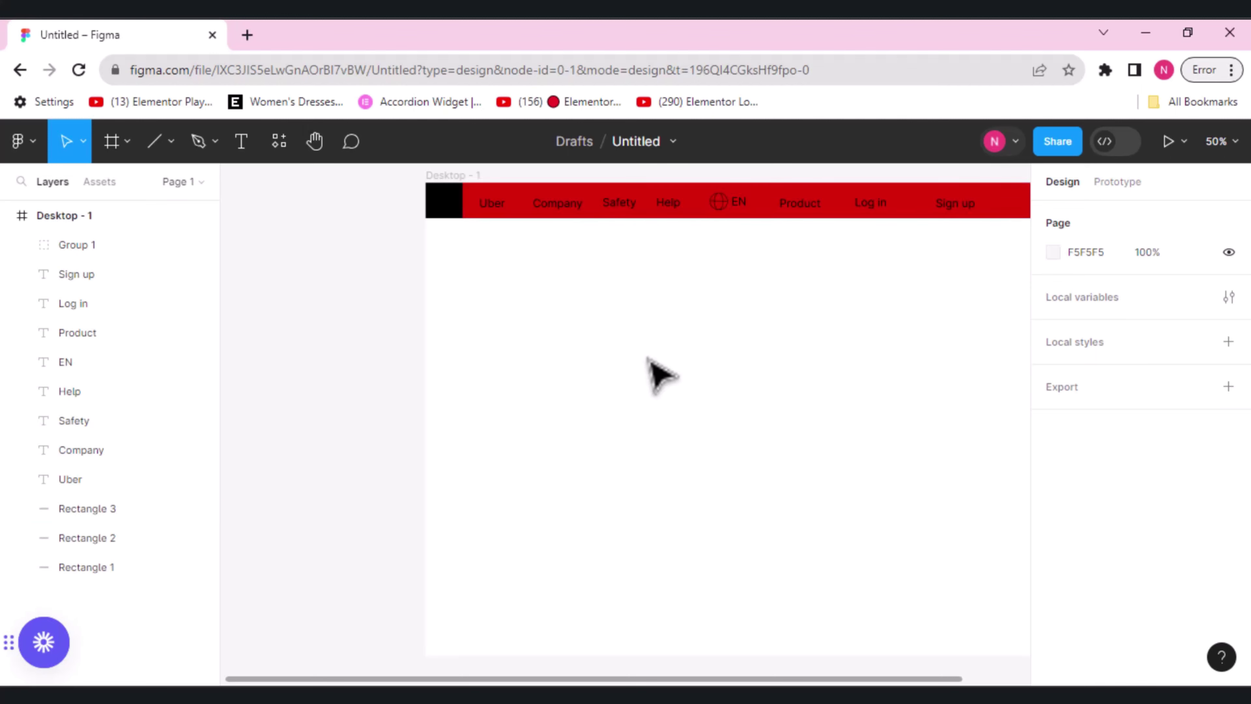
- Draw a small rectangle about 27 × 29 on the empty frame area below the Company and Safety labels
{"action": "left_click", "coordinate": [126, 143]}
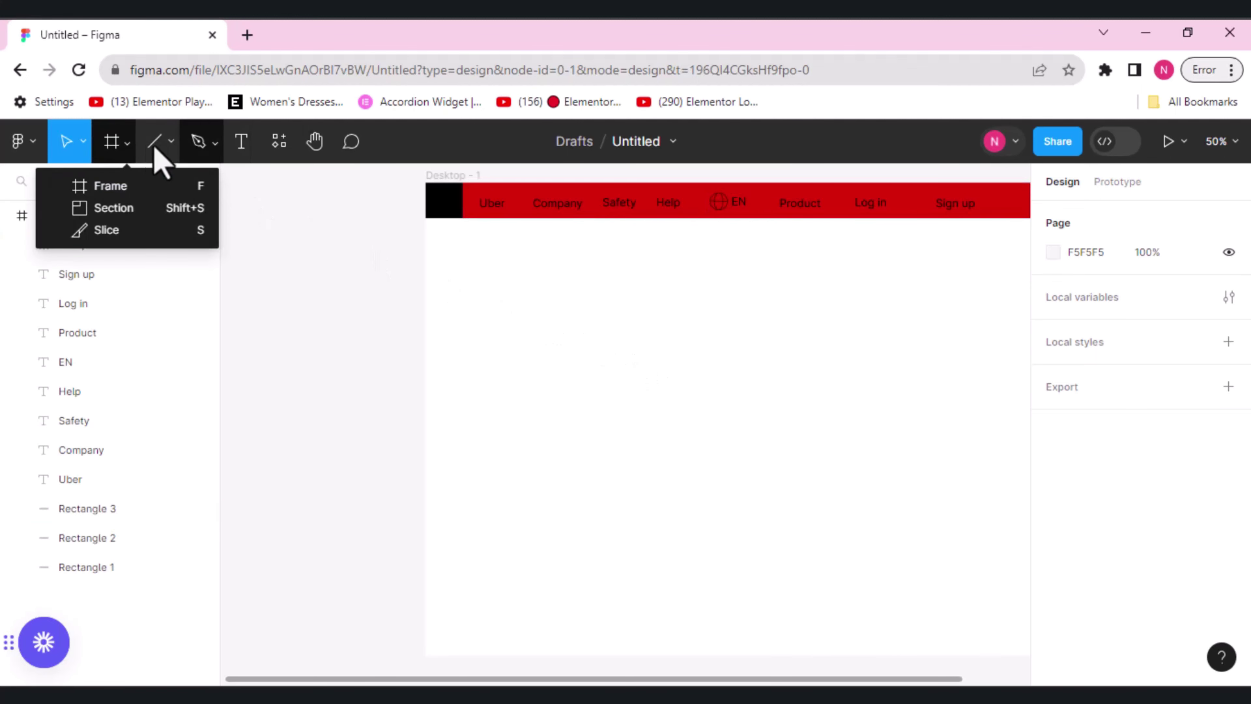
{"action": "left_click", "coordinate": [172, 146]}
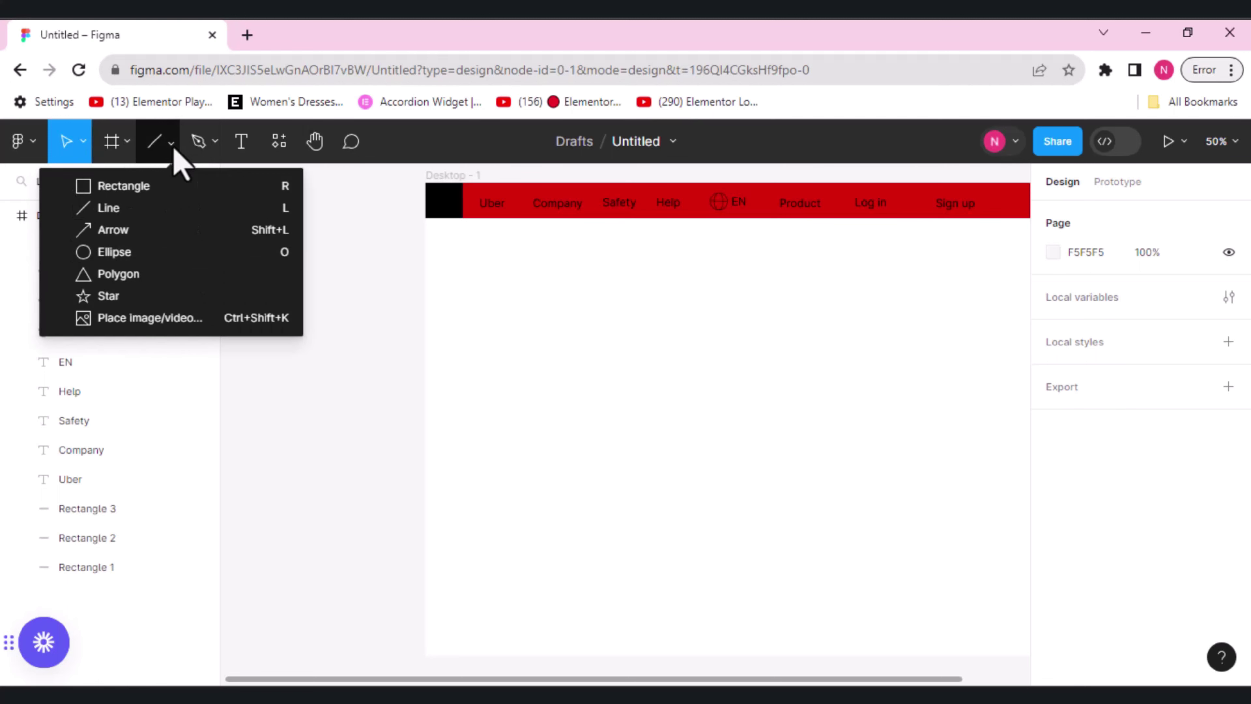
{"action": "left_click", "coordinate": [123, 187]}
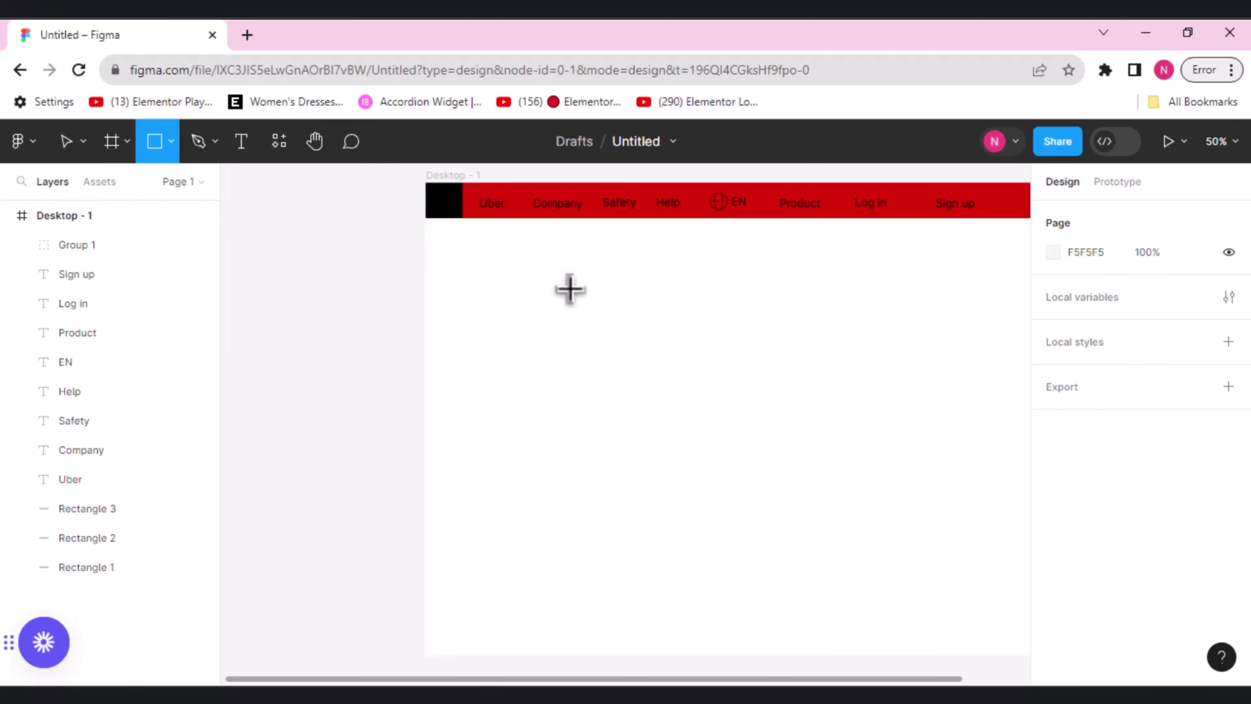
{"action": "left_click_drag", "start_coordinate": [565, 284], "coordinate": [582, 299]}
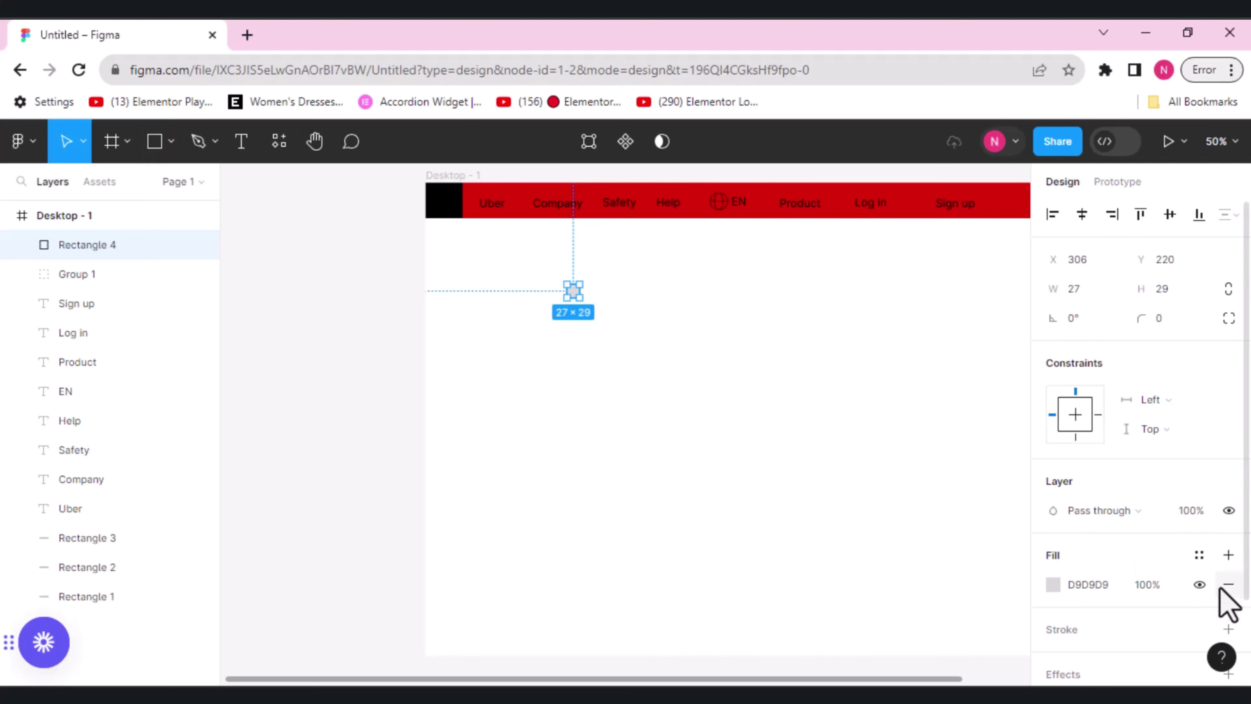
- Add a 000000 stroke to the small rectangle and remove its D9D9D9 fill
{"action": "left_click", "coordinate": [1063, 631]}
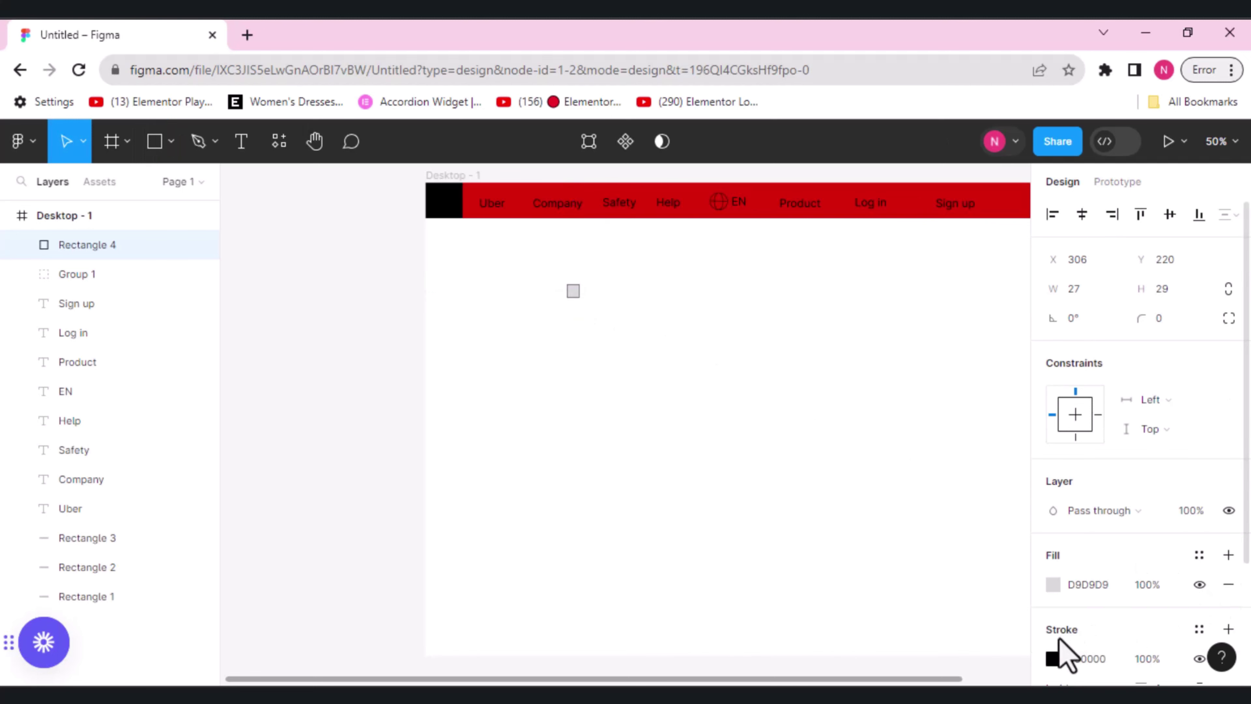
{"action": "left_click", "coordinate": [1053, 659]}
{"action": "left_click", "coordinate": [584, 308]}
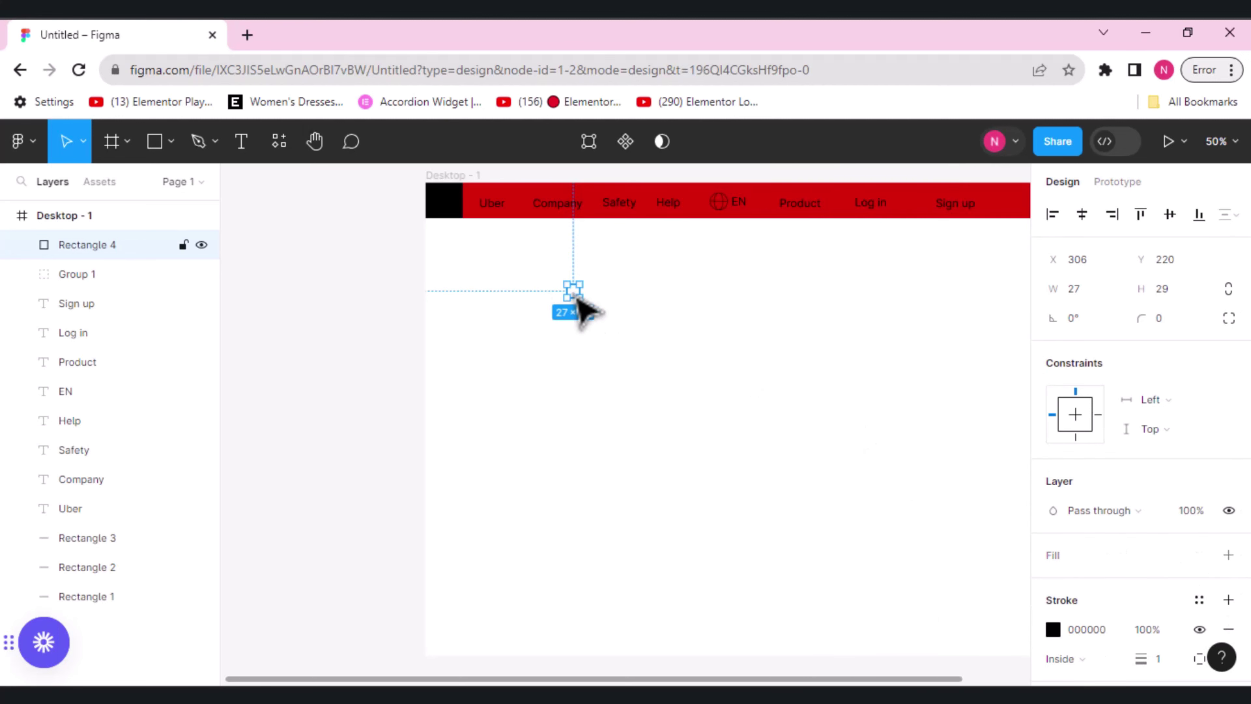
- Duplicate the outlined square twice to form a horizontal row of three with gaps of about 37
{"action": "key", "text": "ctrl+d"}
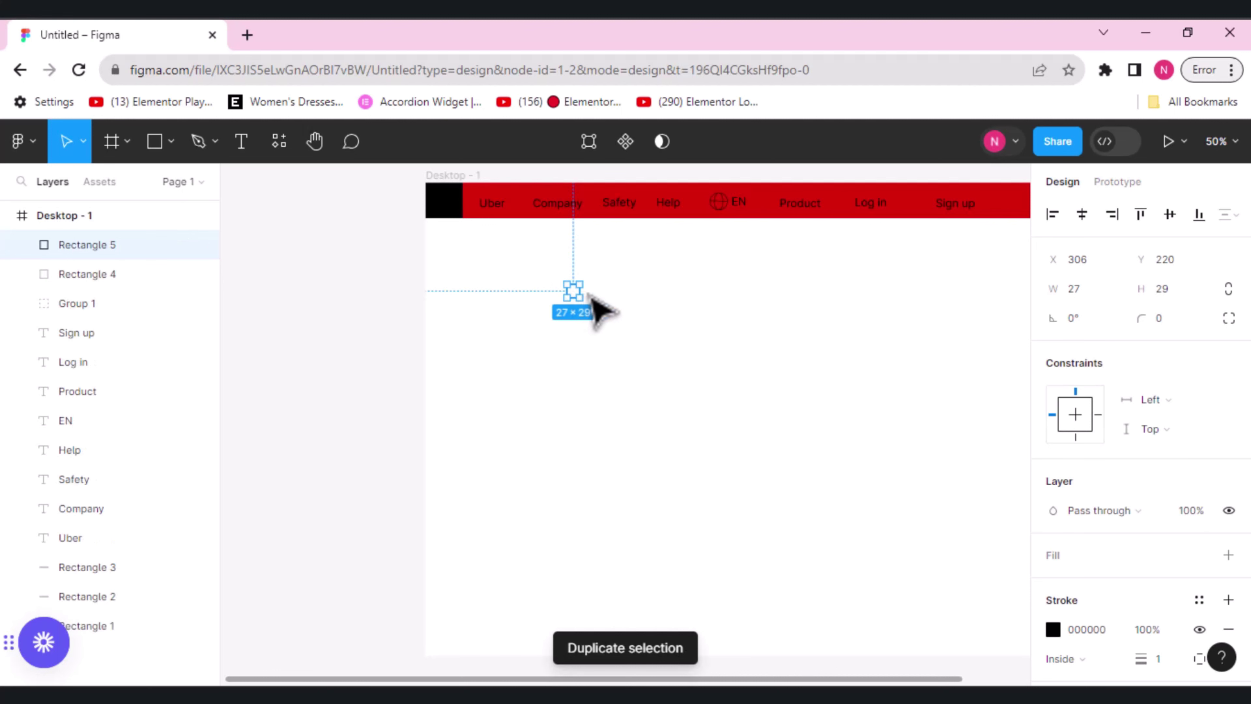
{"action": "left_click_drag", "start_coordinate": [591, 301], "coordinate": [608, 298]}
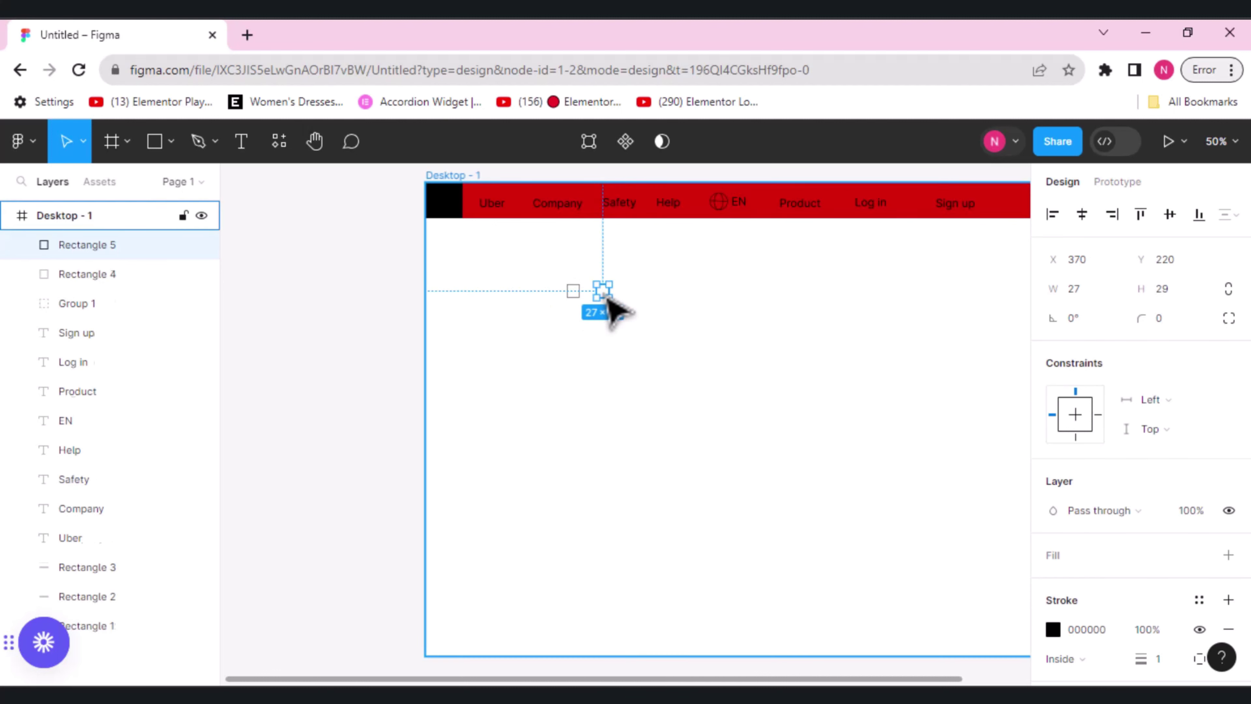
{"action": "key", "text": "ctrl+d"}
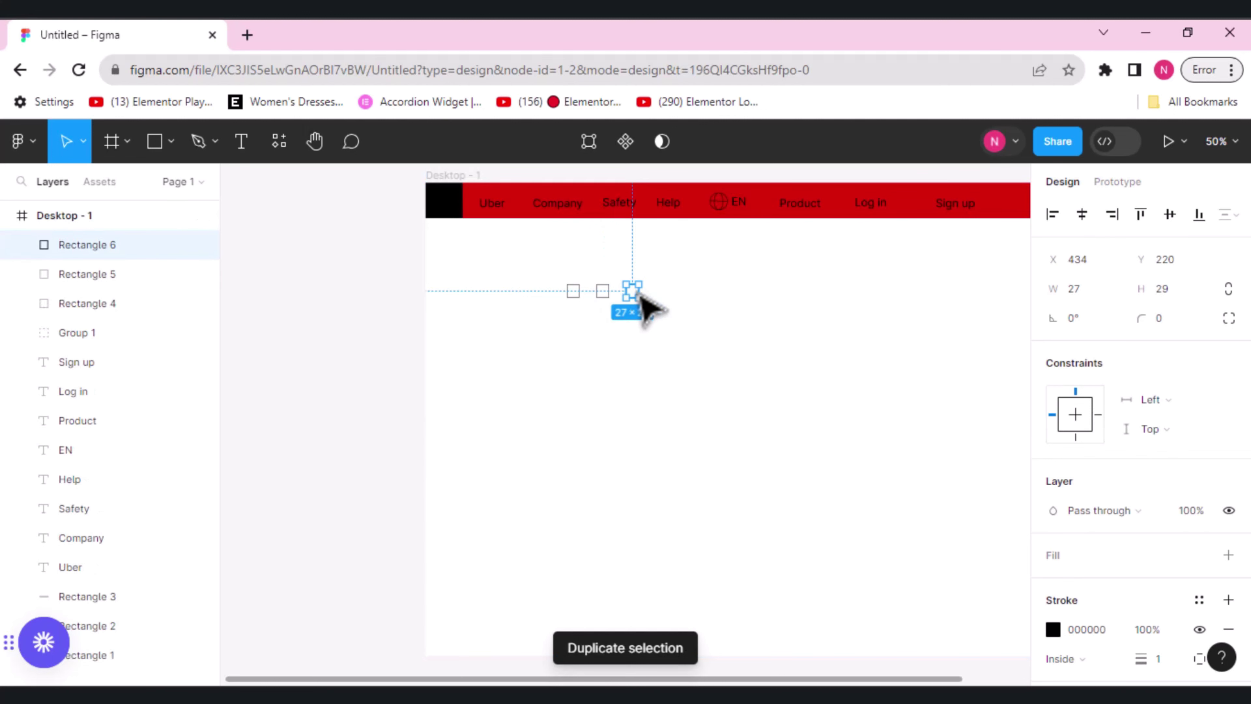
{"action": "left_click", "coordinate": [669, 304]}
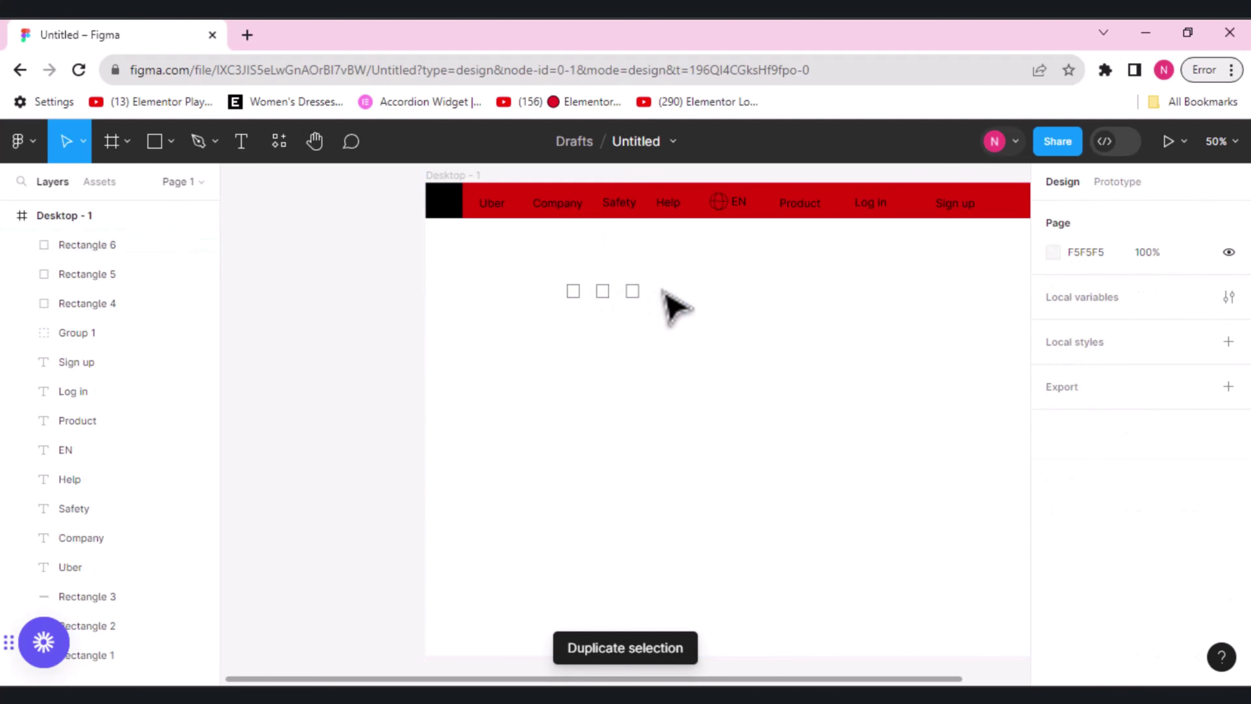
{"action": "left_click", "coordinate": [575, 293]}
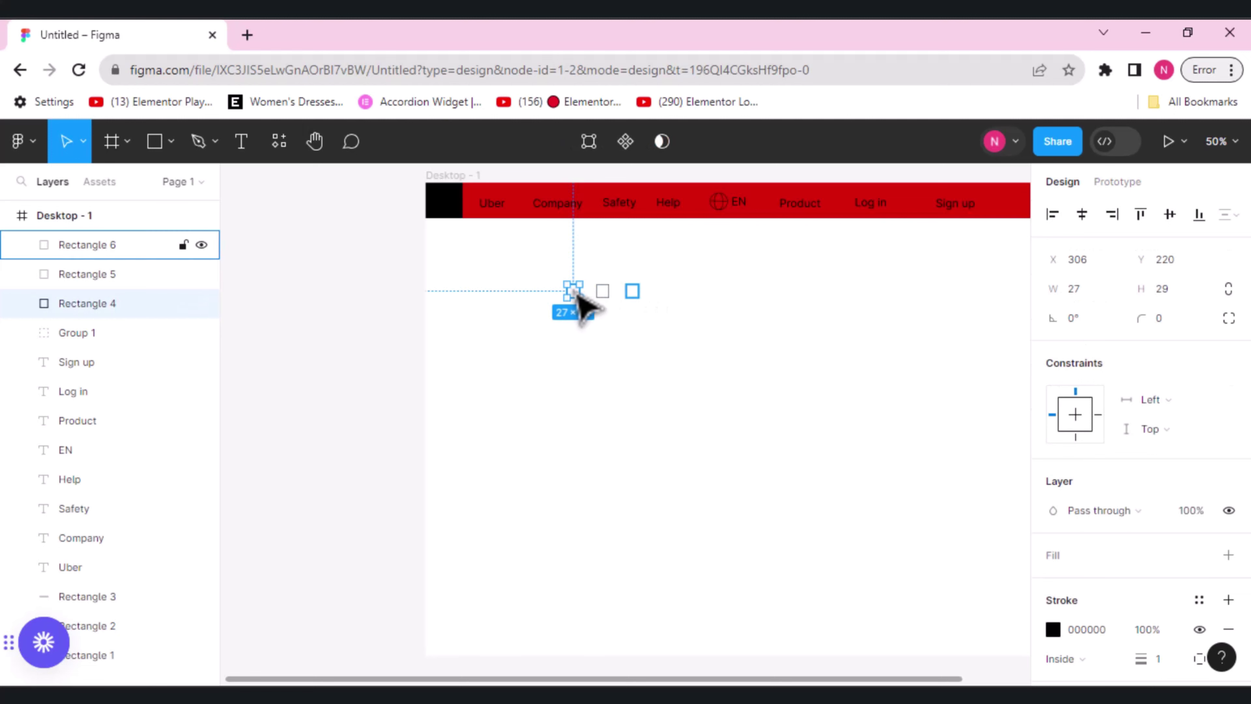
{"action": "left_click", "coordinate": [602, 292]}
{"action": "key", "text": "Escape"}
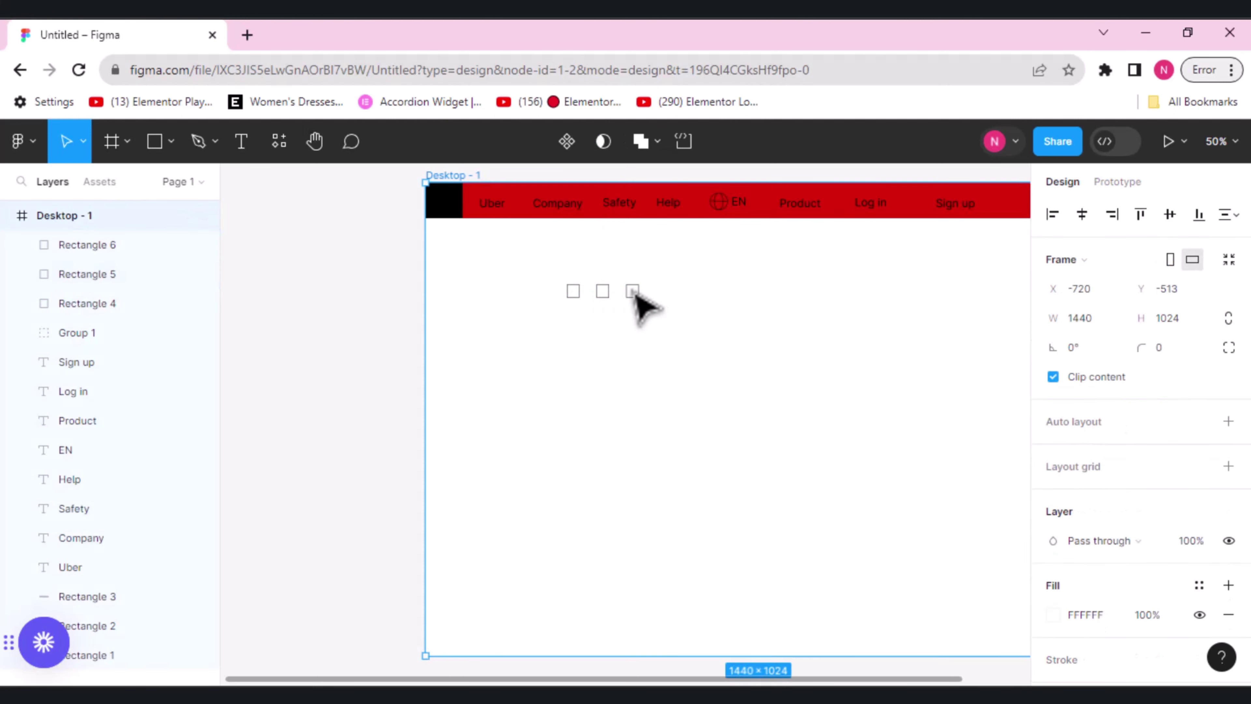
- Duplicate the row of three squares and place the copy directly below it at about Y 272
{"action": "left_click", "coordinate": [575, 292]}
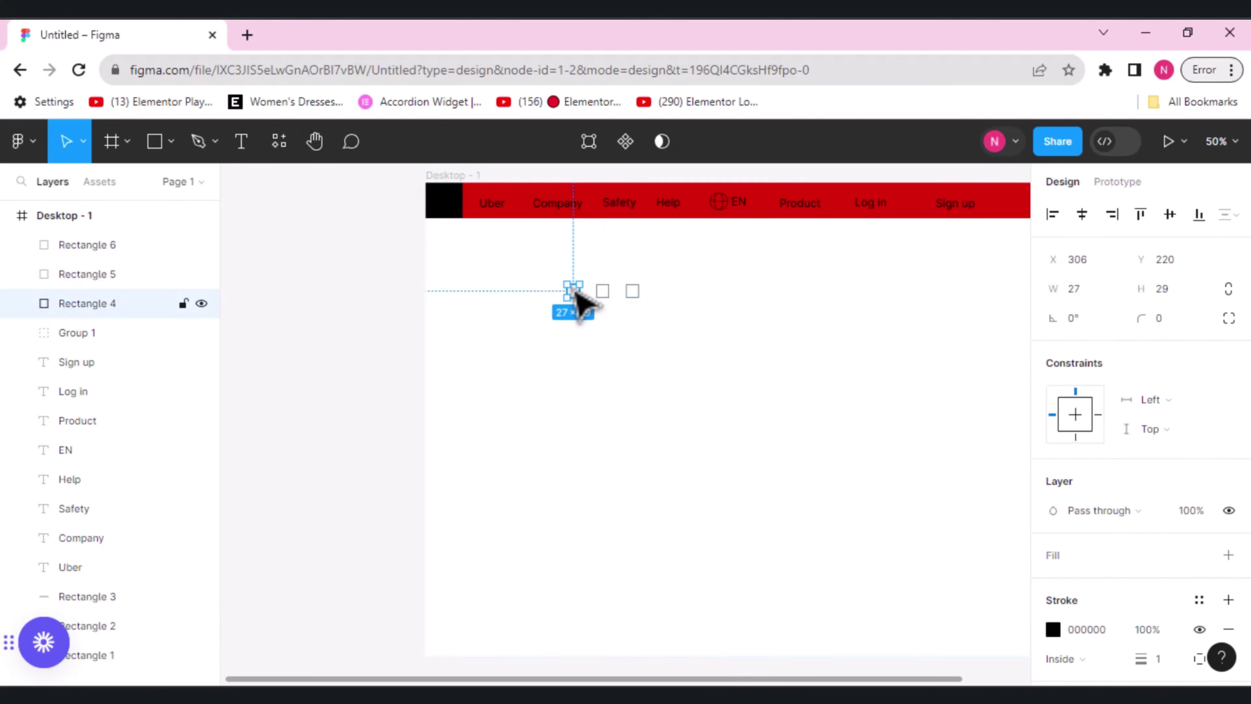
{"action": "left_click", "coordinate": [603, 292], "text": "shift"}
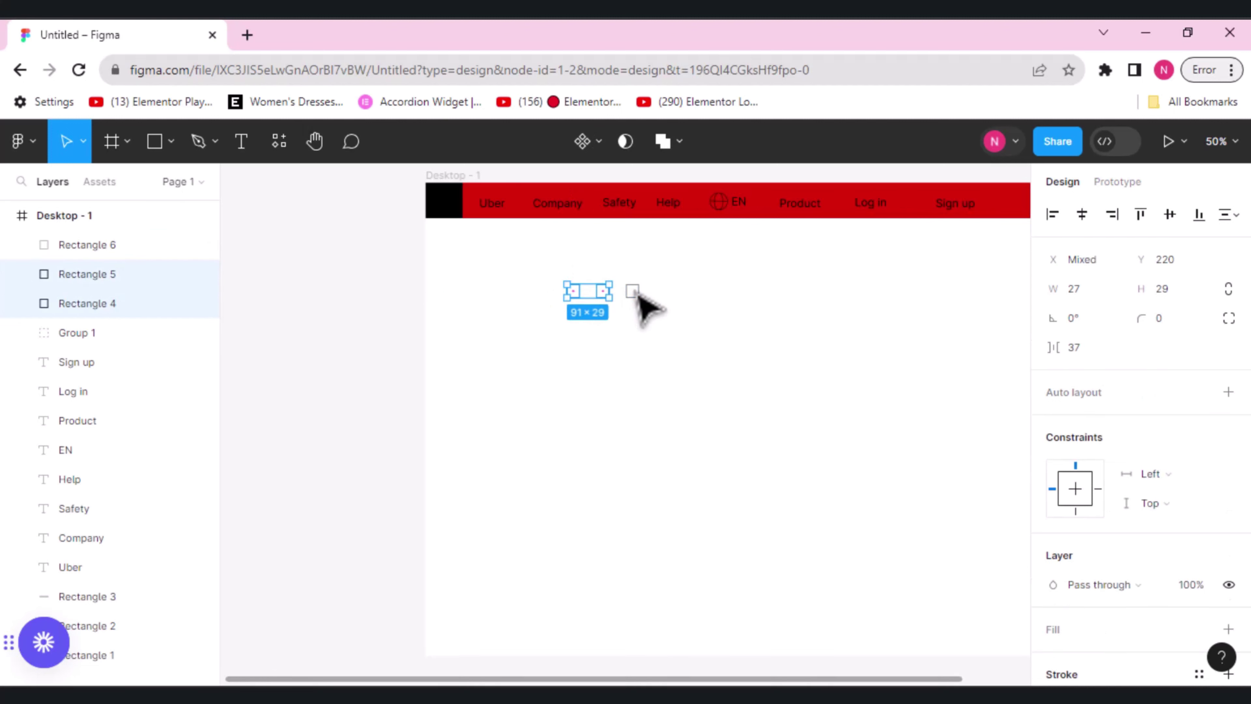
{"action": "left_click", "coordinate": [633, 292], "text": "shift"}
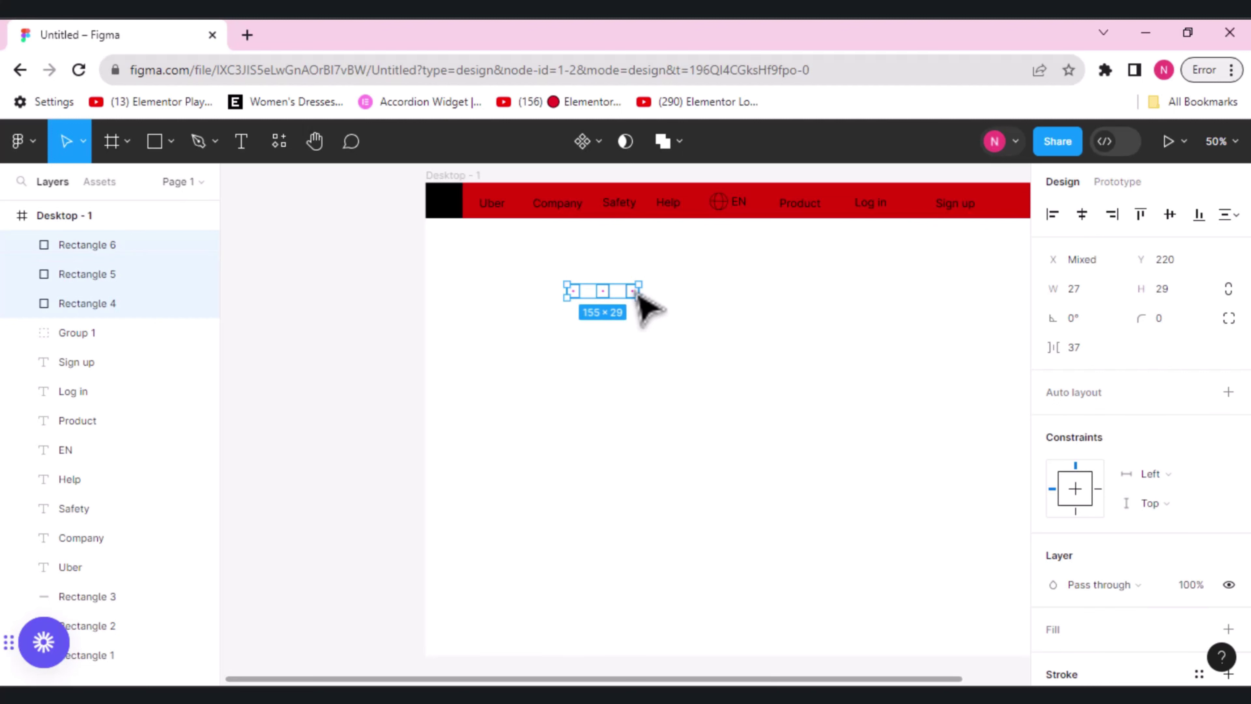
{"action": "key", "text": "ctrl+d"}
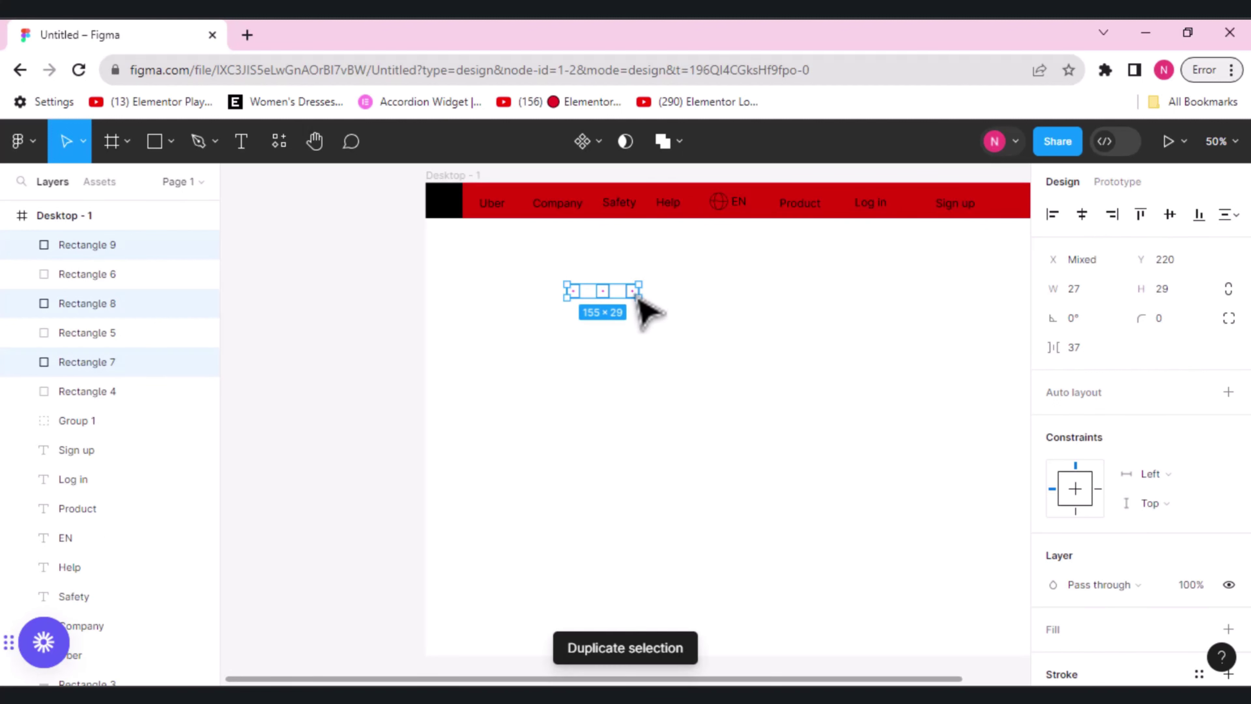
{"action": "left_click_drag", "start_coordinate": [638, 295], "coordinate": [638, 316]}
- Add a third row of three squares below the second one at about Y 324 to complete the grid
{"action": "left_click", "coordinate": [639, 318]}
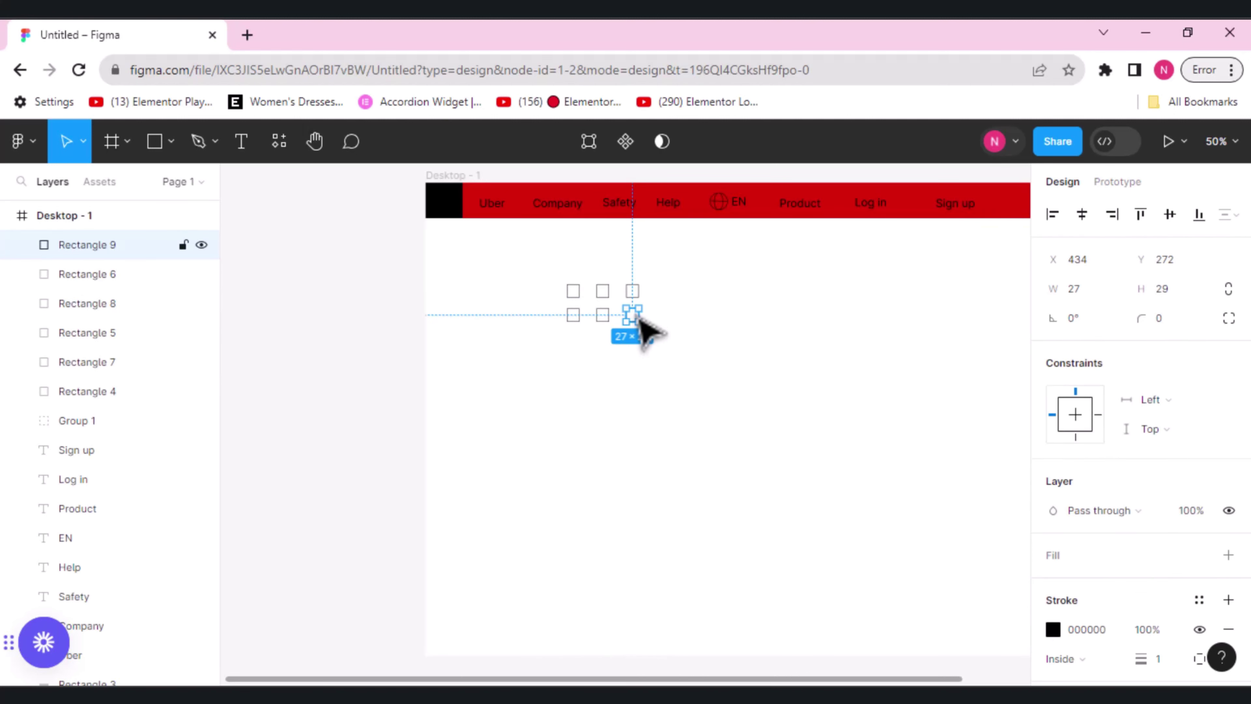
{"action": "key", "text": "ctrl+d"}
{"action": "key", "text": "ctrl+d"}
{"action": "left_click_drag", "start_coordinate": [648, 355], "coordinate": [637, 345]}
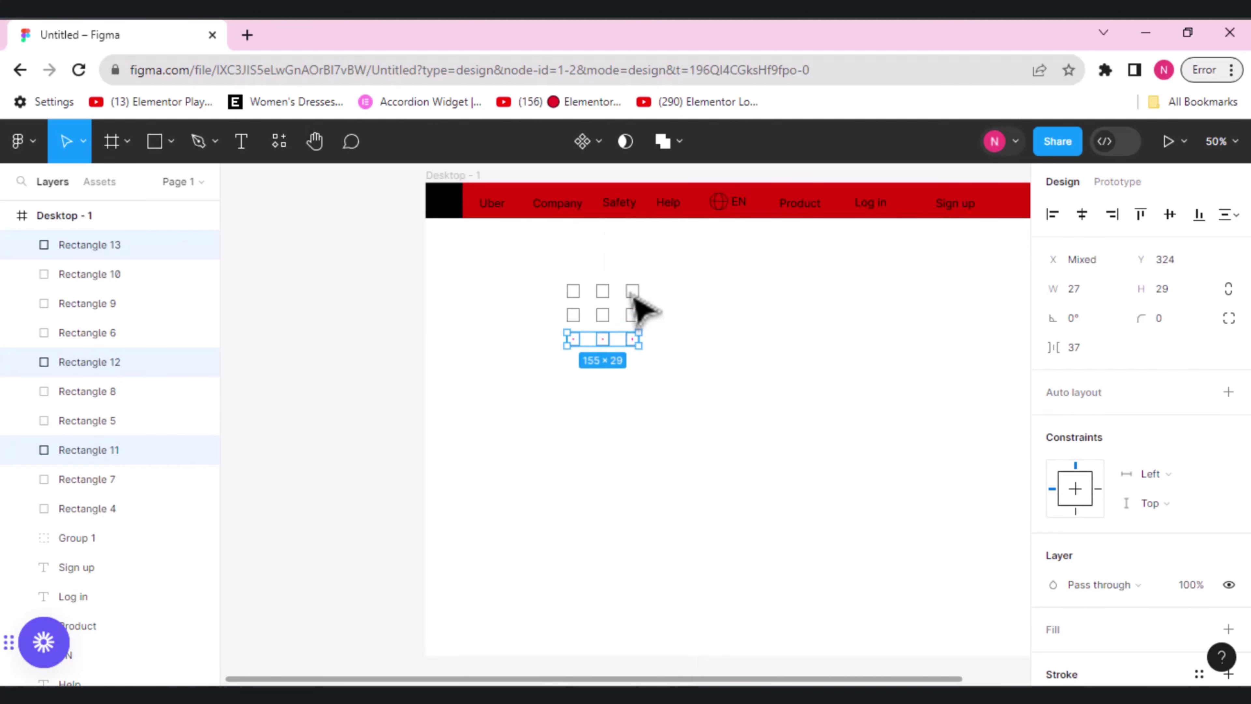
- Group all the small squares of the 3 × 3 grid into one object
{"action": "left_click", "coordinate": [633, 292]}
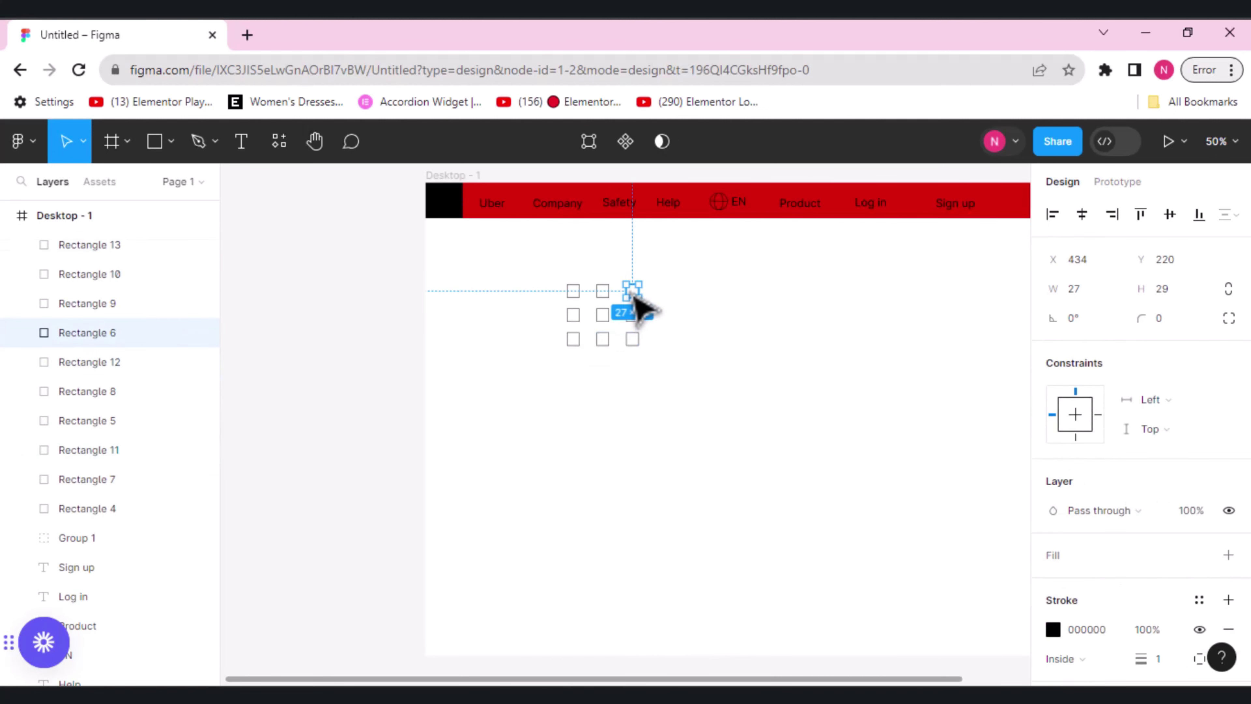
{"action": "left_click", "coordinate": [635, 320]}
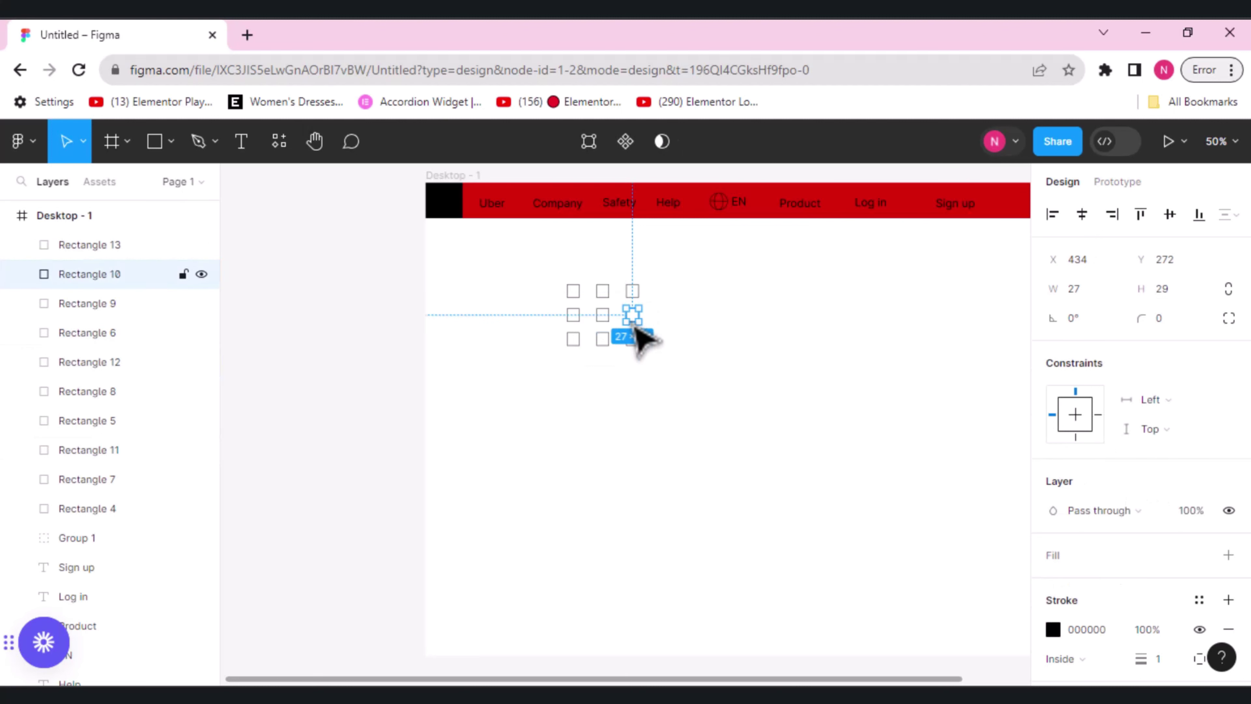
{"action": "left_click", "coordinate": [635, 345]}
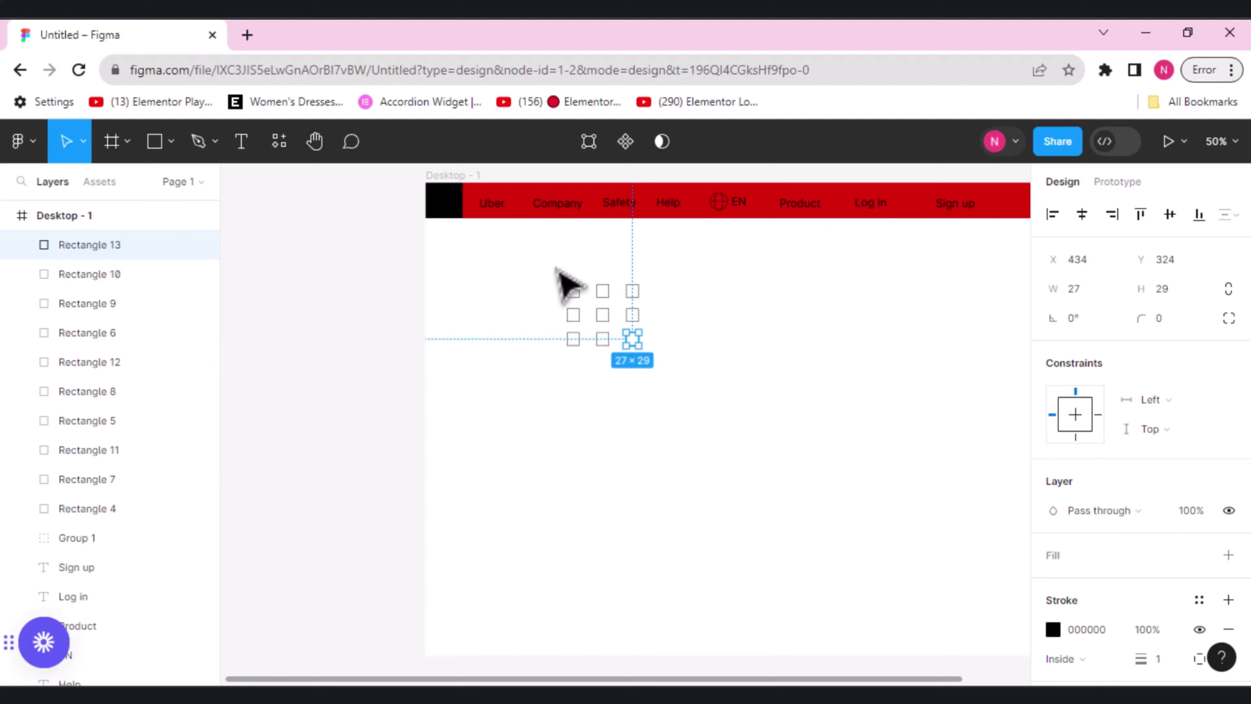
{"action": "left_click_drag", "start_coordinate": [720, 424], "coordinate": [554, 268]}
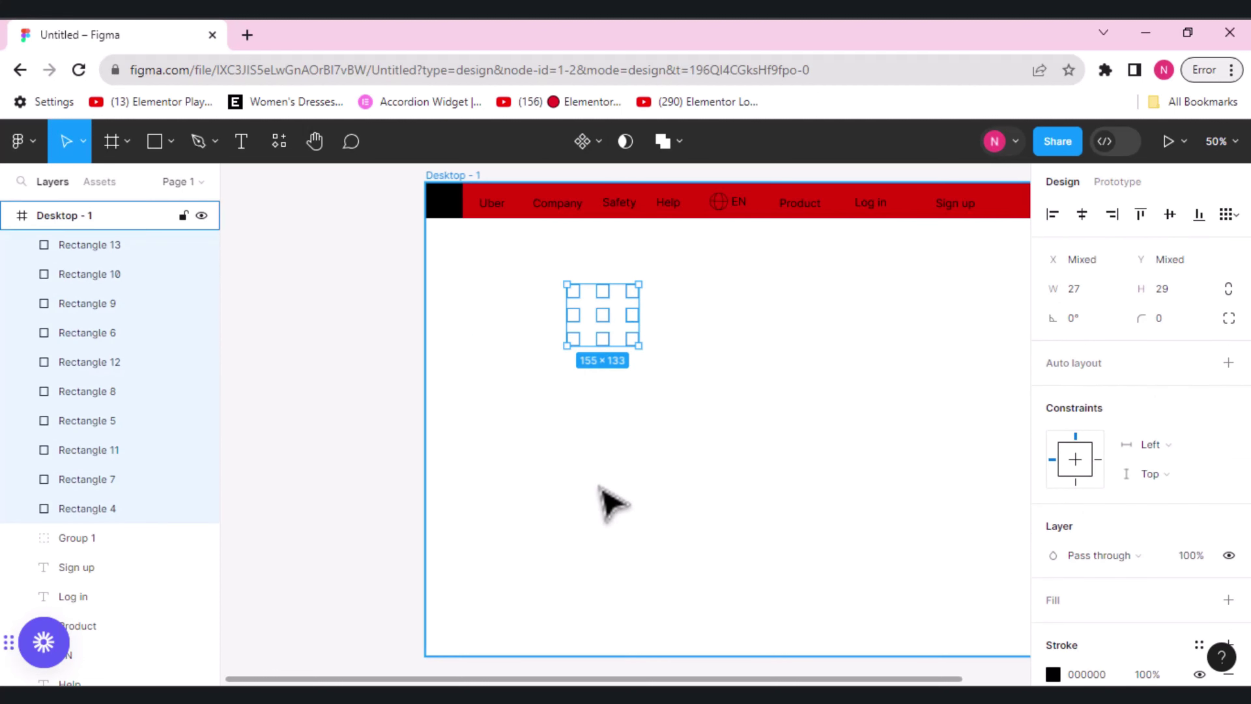
{"action": "key", "text": "ctrl+g"}
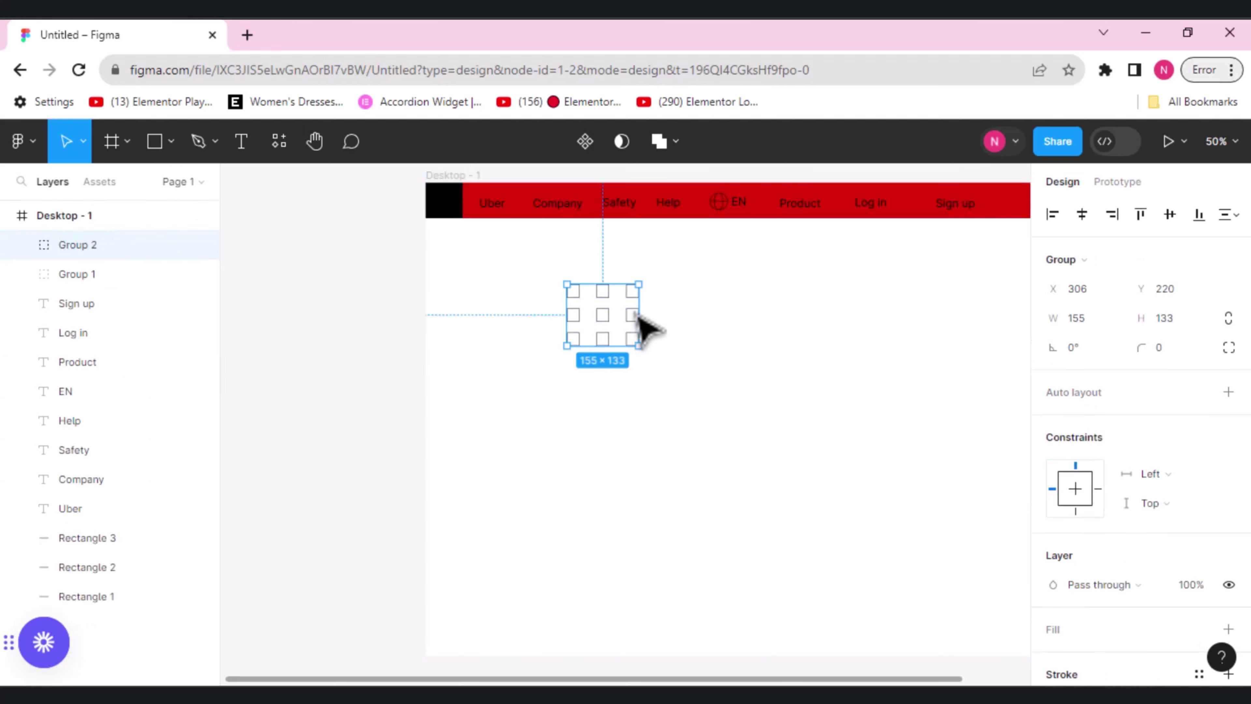
- Shrink the square-grid icon to about 32 × 32 between the EN and Product labels, and shift the Product label clear of it
{"action": "left_click_drag", "start_coordinate": [639, 284], "coordinate": [763, 216]}
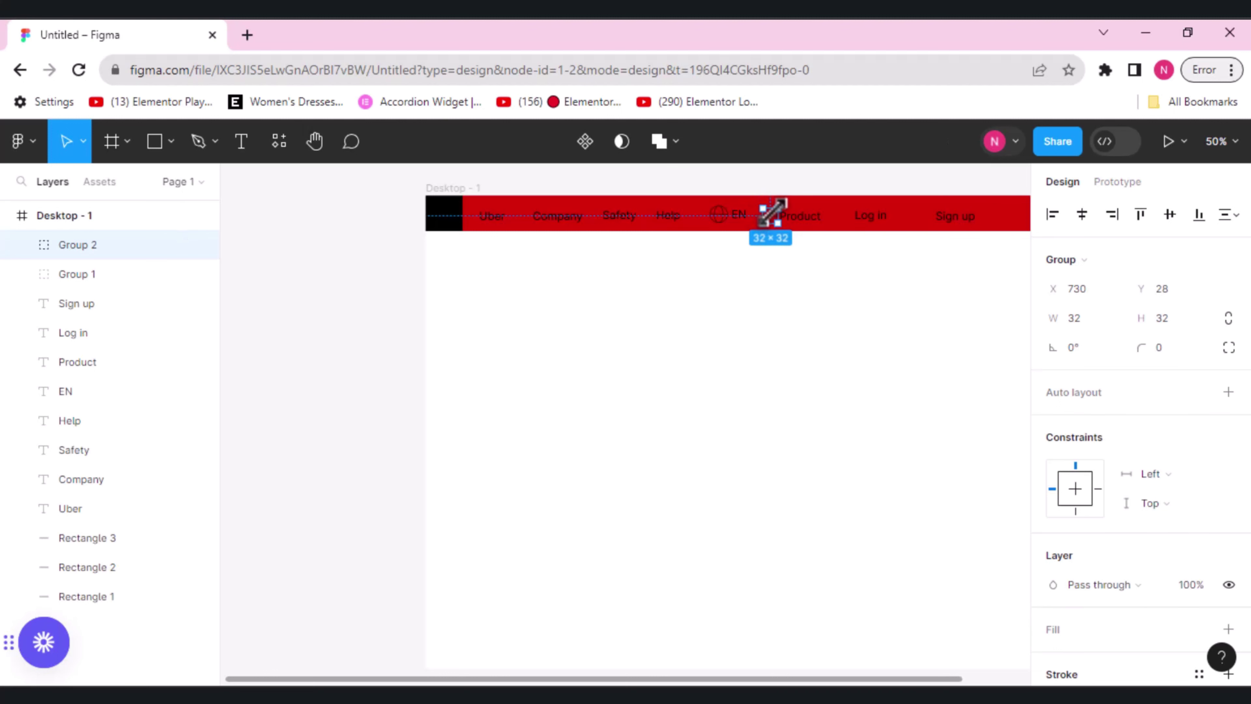
{"action": "left_click", "coordinate": [823, 355]}
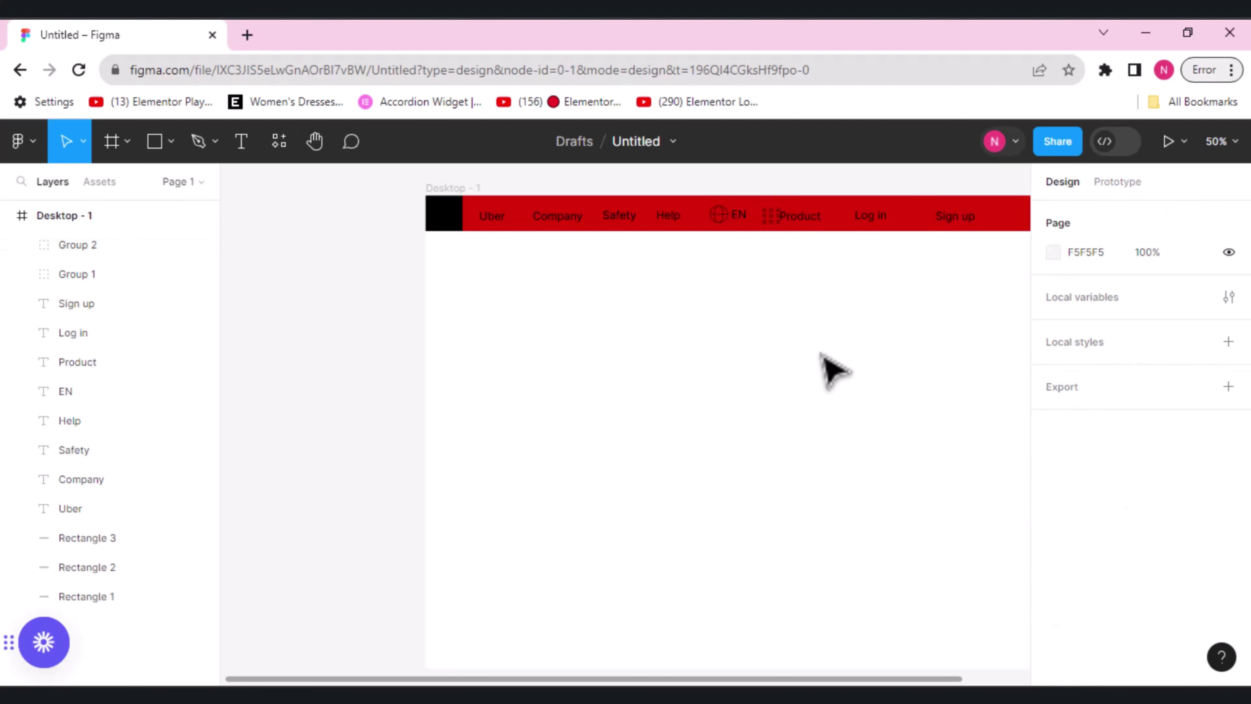
{"action": "left_click", "coordinate": [801, 218]}
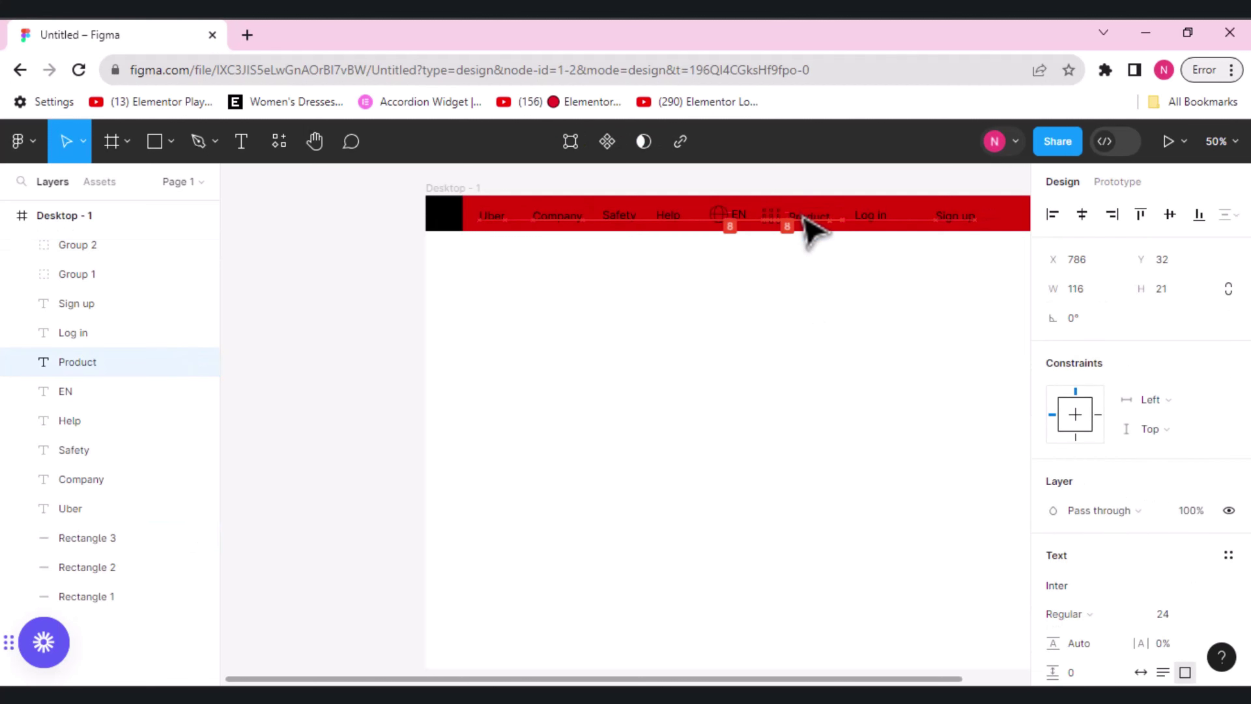
{"action": "left_click", "coordinate": [810, 313]}
- Reduce the grid icon to about 26 × 21 and move the Product label closer to it at about X 778, Y 26
{"action": "left_click", "coordinate": [771, 220]}
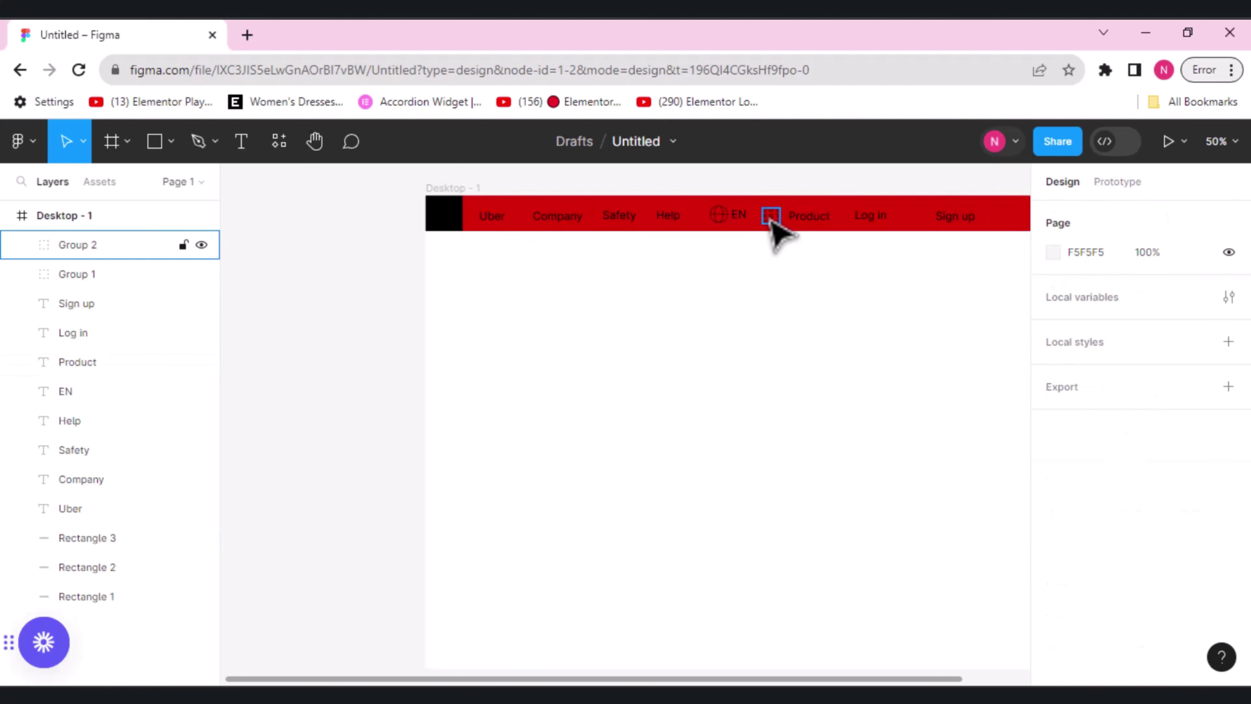
{"action": "left_click_drag", "start_coordinate": [763, 225], "coordinate": [769, 219]}
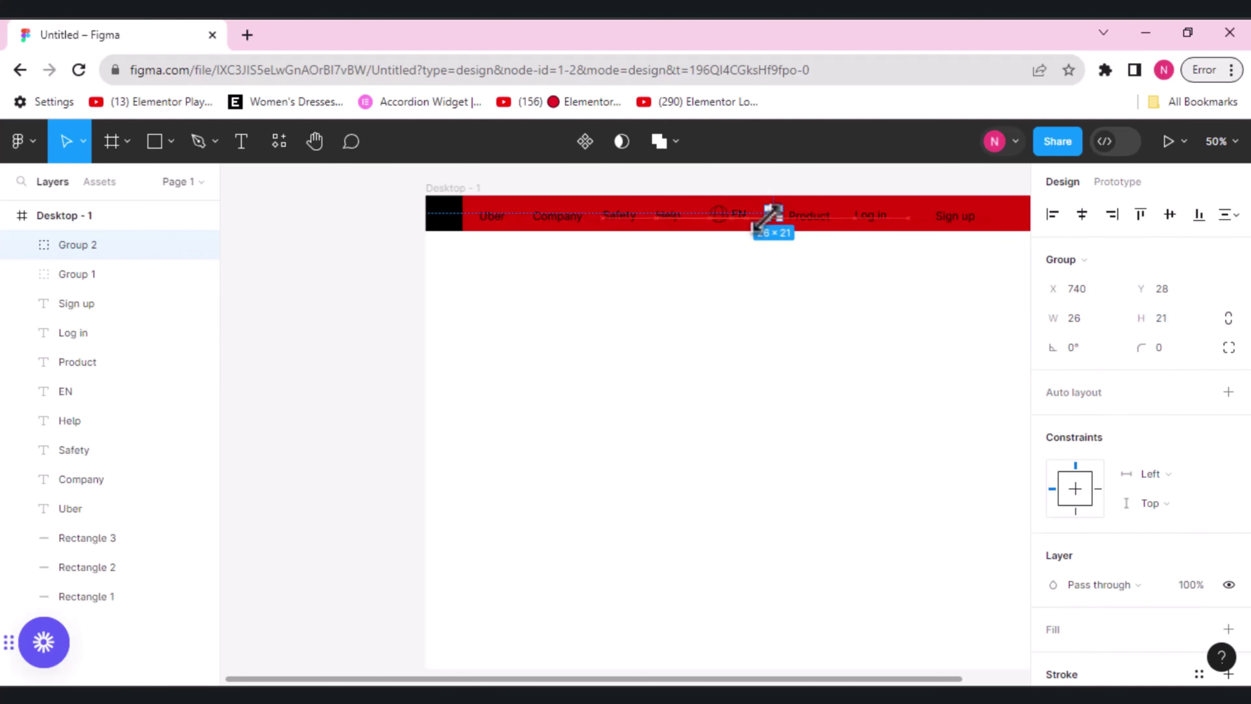
{"action": "left_click", "coordinate": [861, 330]}
{"action": "left_click", "coordinate": [811, 217]}
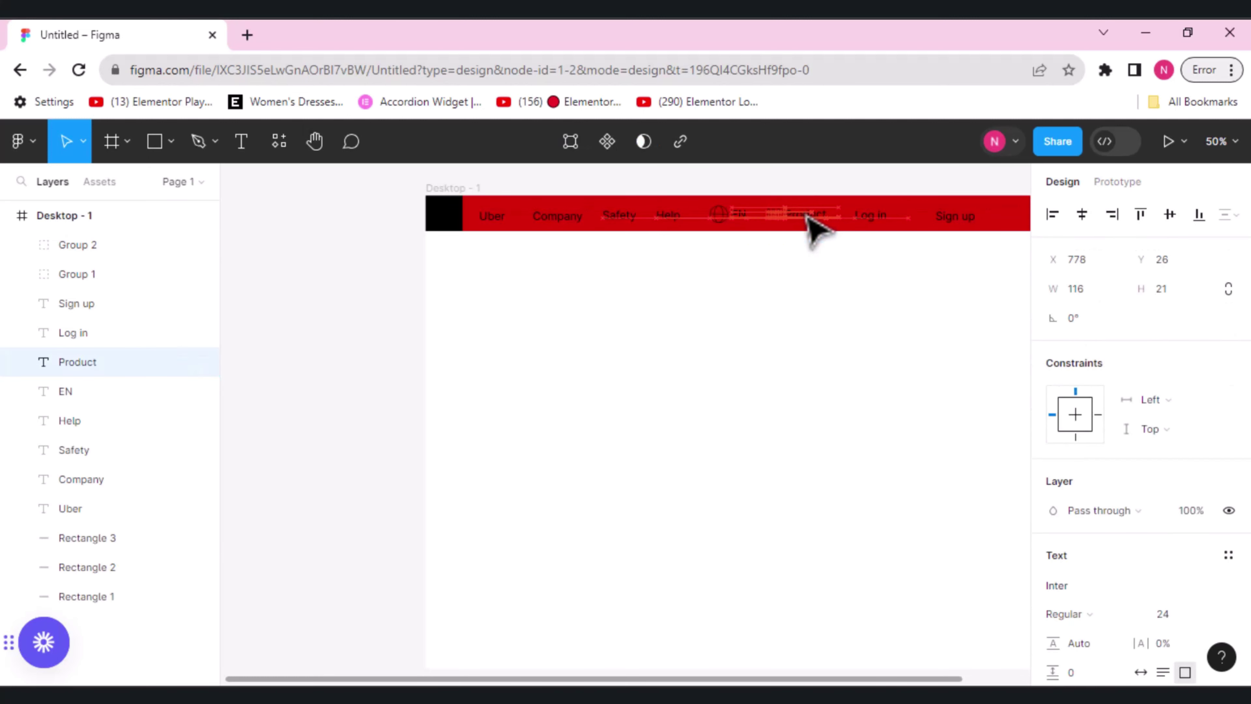
{"action": "left_click", "coordinate": [821, 285]}
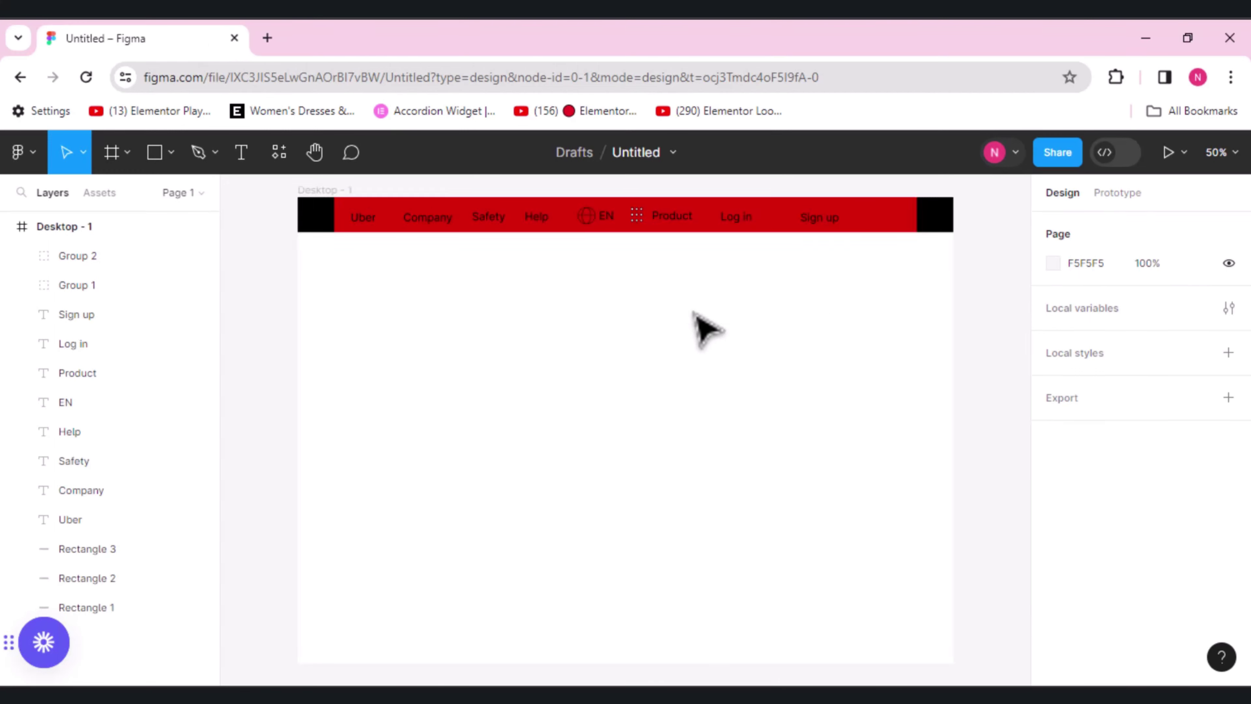
- Draw a circle about 27 × 26 in the blank area below the EN label, with no fill and a black 1 px stroke
{"action": "scroll", "coordinate": [698, 318], "scroll_direction": "up", "scroll_amount": 3}
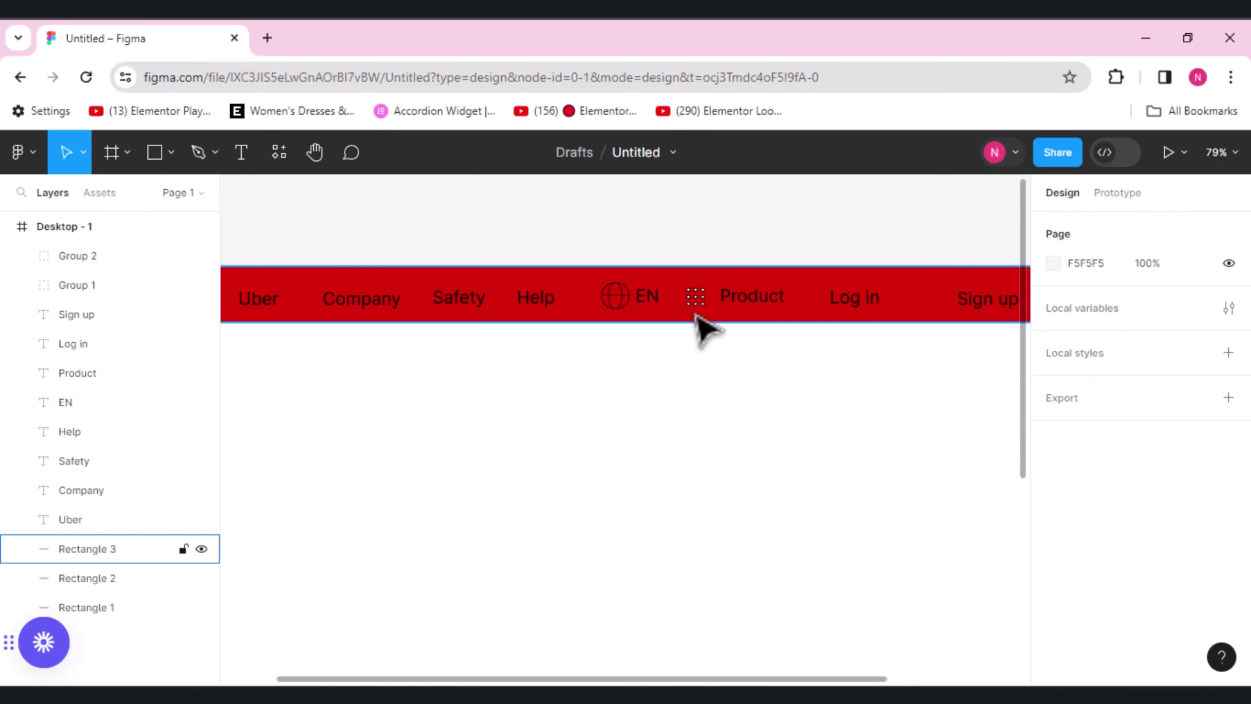
{"action": "left_click", "coordinate": [171, 163]}
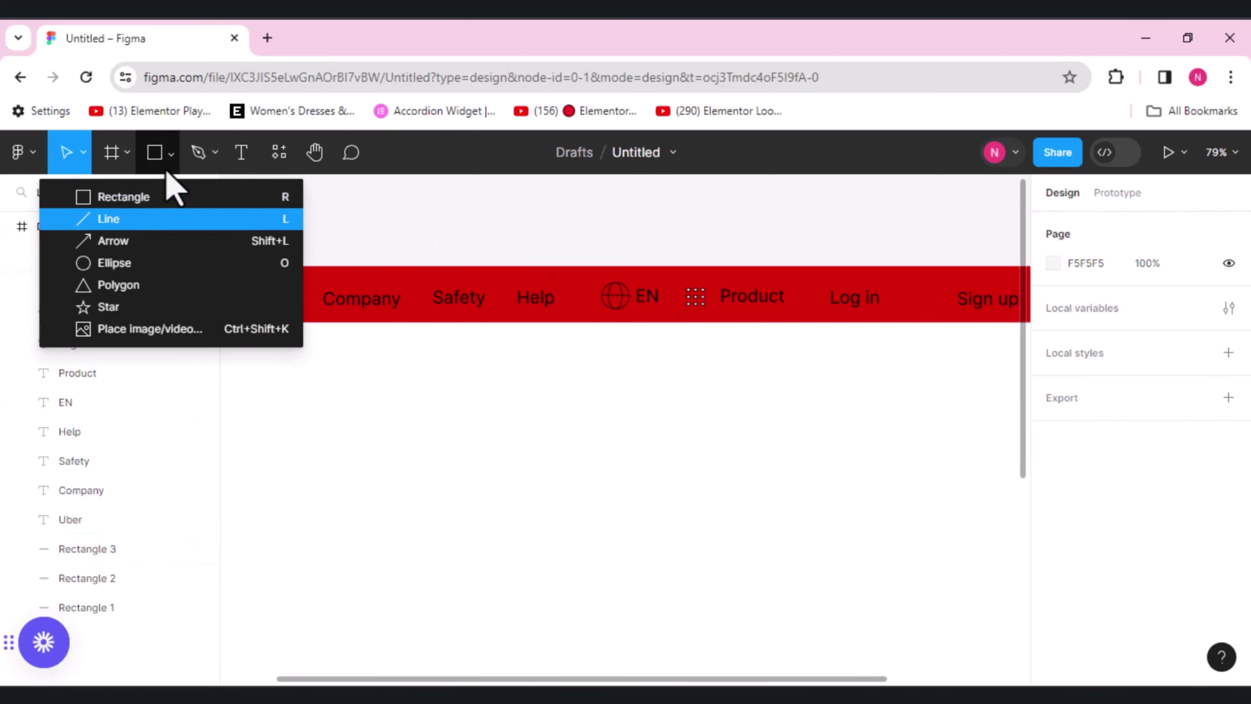
{"action": "left_click", "coordinate": [125, 266]}
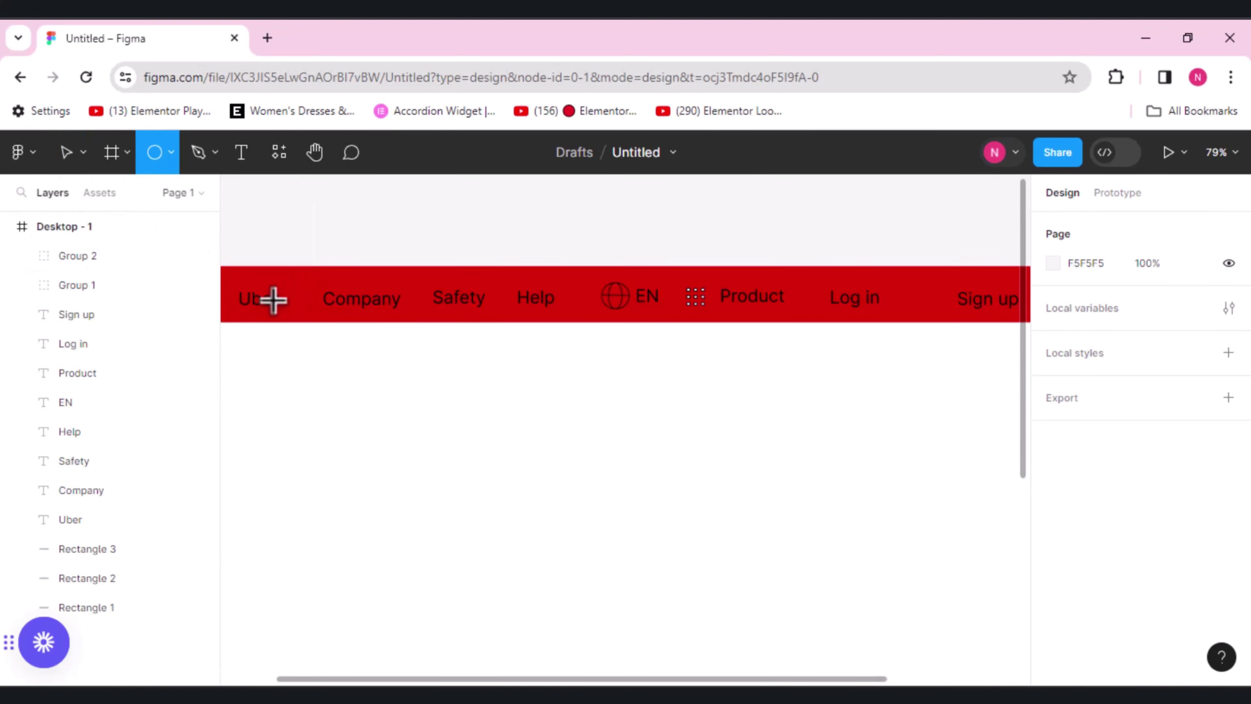
{"action": "left_click_drag", "start_coordinate": [646, 392], "coordinate": [663, 412]}
{"action": "left_click", "coordinate": [1229, 595]}
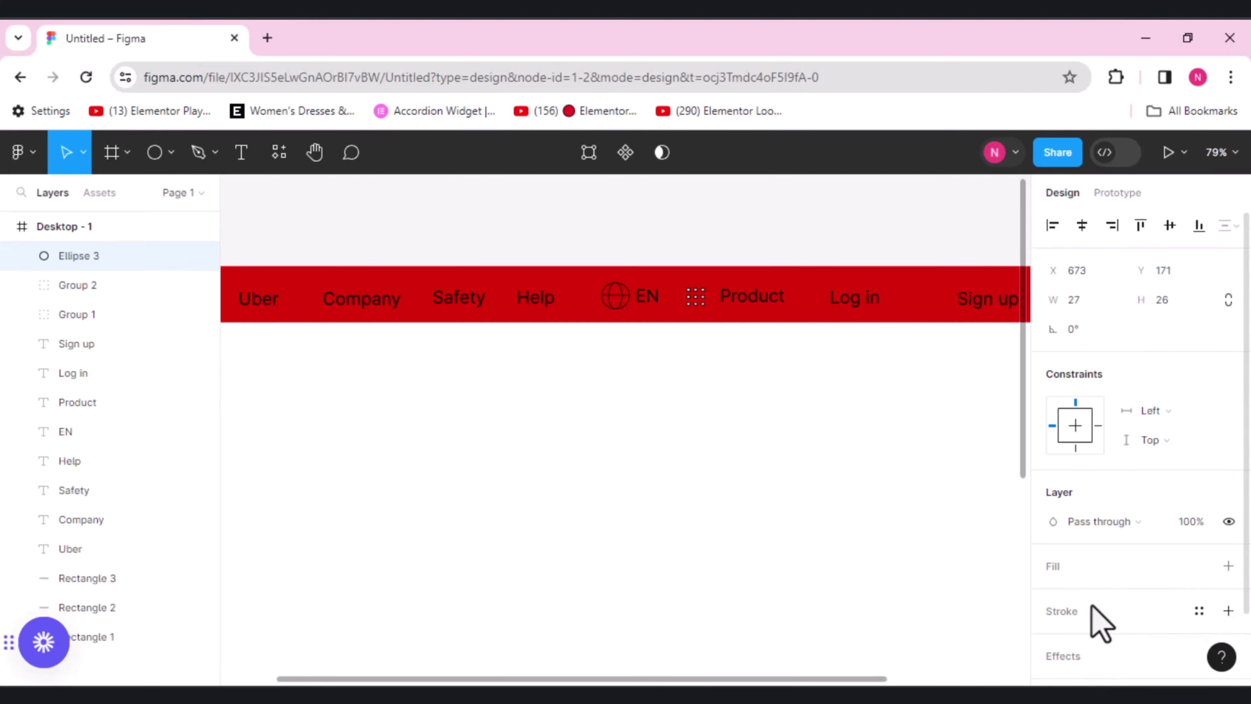
{"action": "left_click", "coordinate": [1059, 611]}
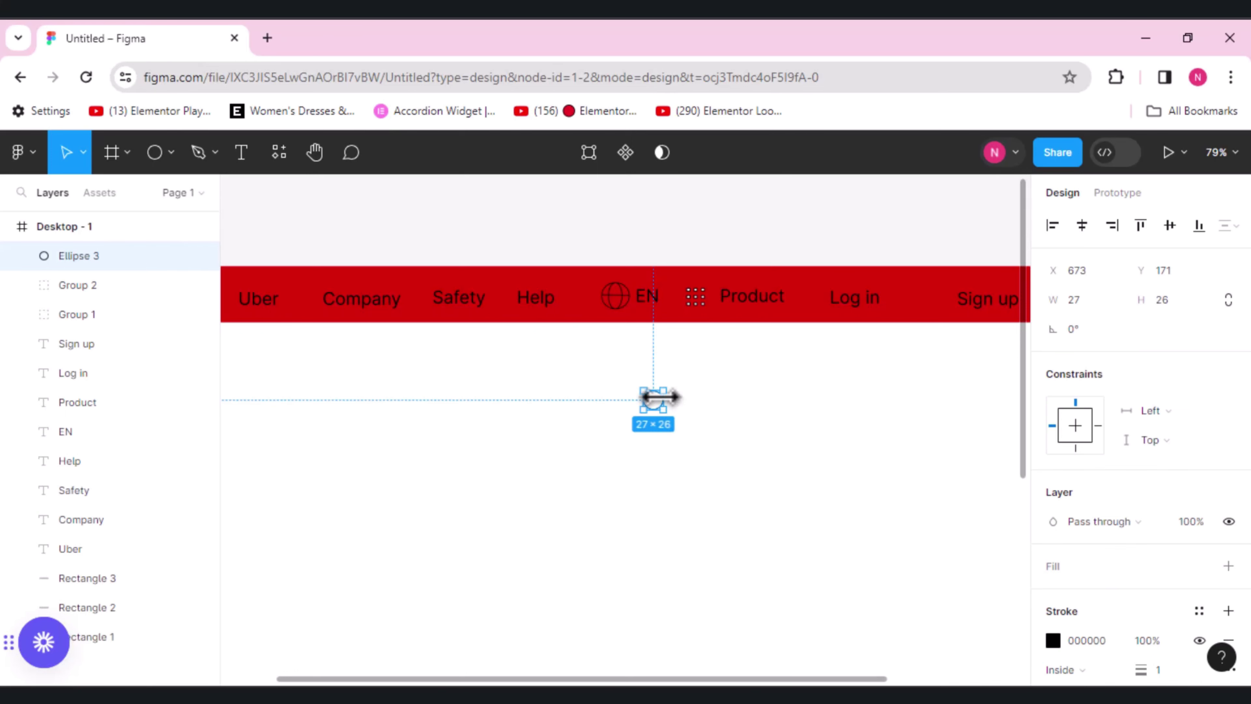
{"action": "left_click", "coordinate": [433, 520]}
- Draw an unfilled, black-outlined rectangle about 29 × 26 just below the circle, with a corner radius of 3
{"action": "left_click", "coordinate": [171, 153]}
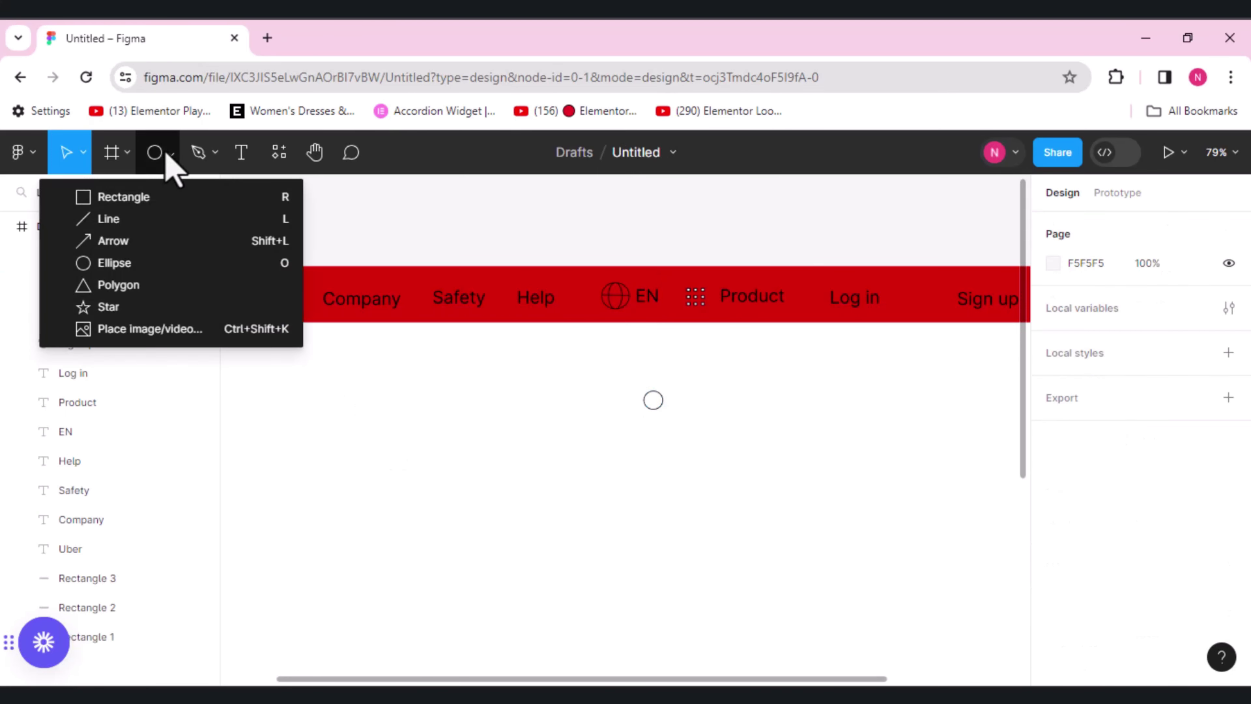
{"action": "key", "text": "r"}
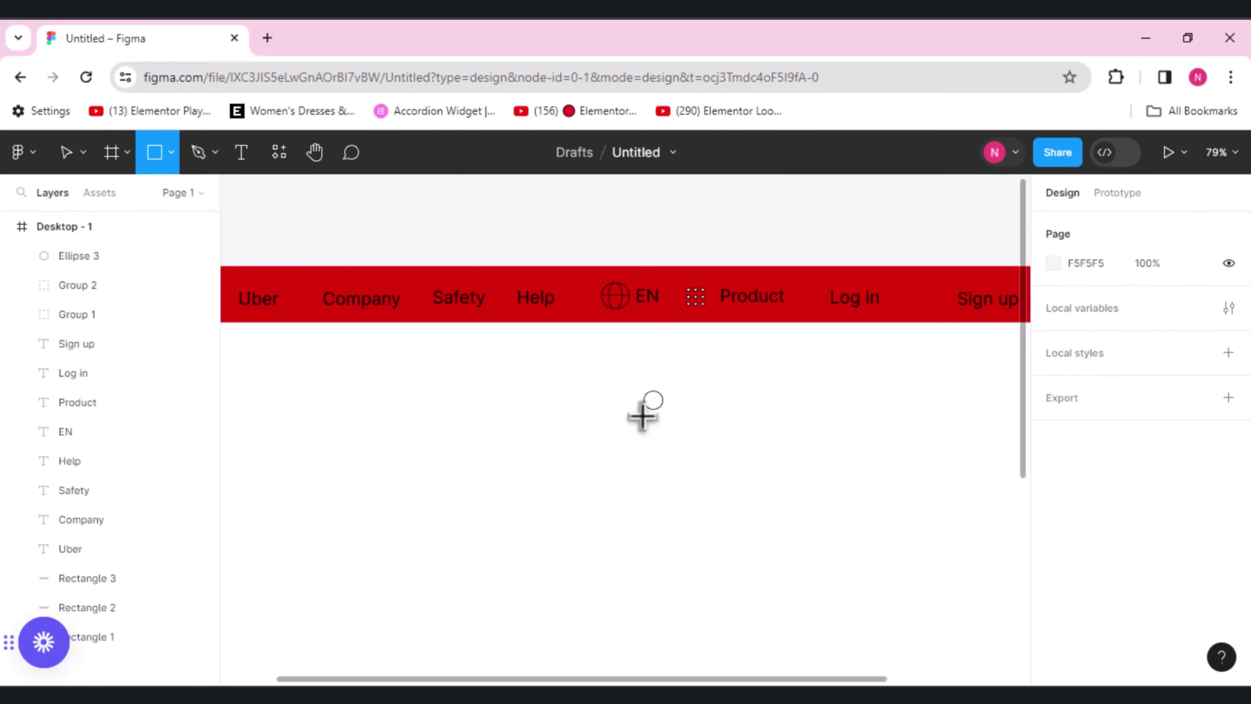
{"action": "left_click_drag", "start_coordinate": [644, 416], "coordinate": [664, 435]}
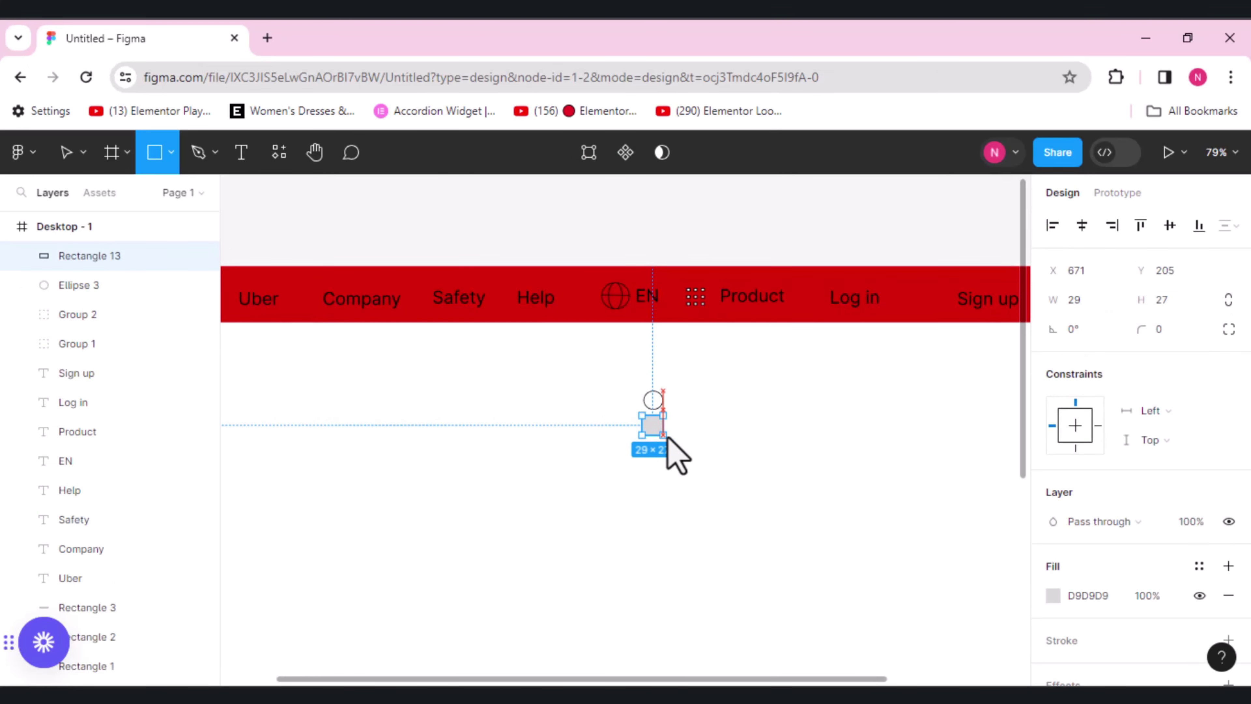
{"action": "left_click", "coordinate": [1229, 596]}
{"action": "left_click", "coordinate": [1075, 612]}
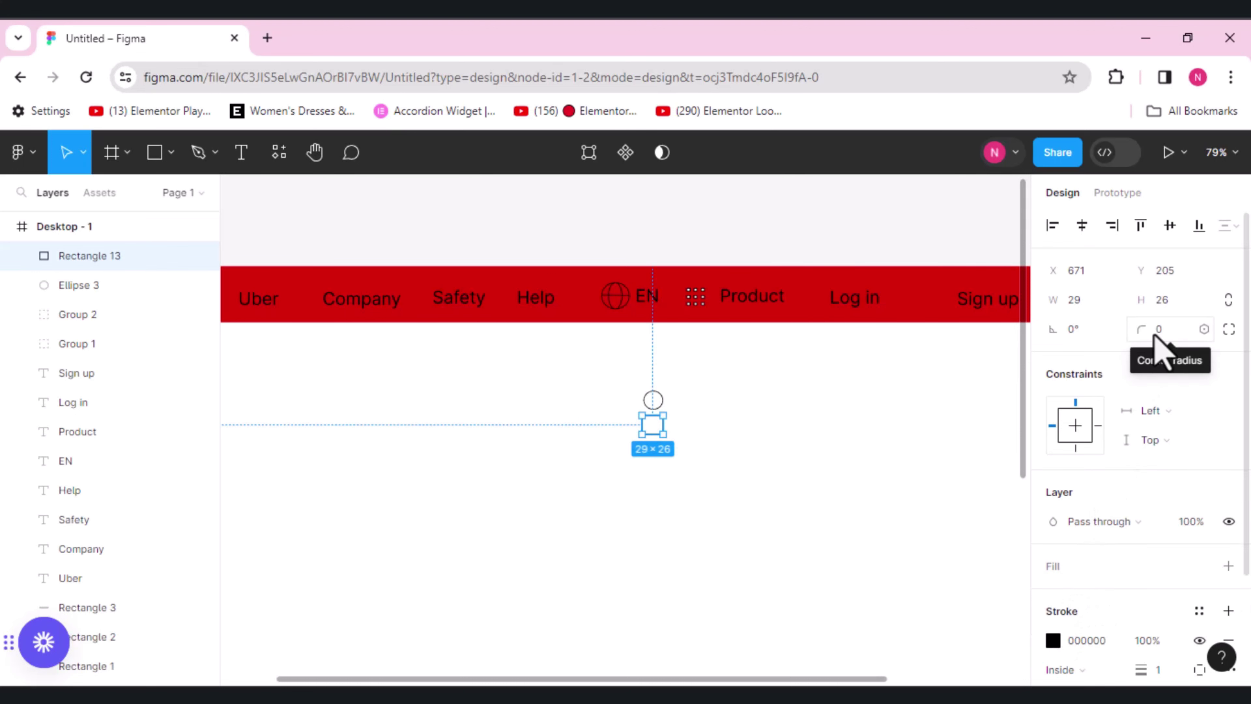
{"action": "left_click", "coordinate": [1162, 328]}
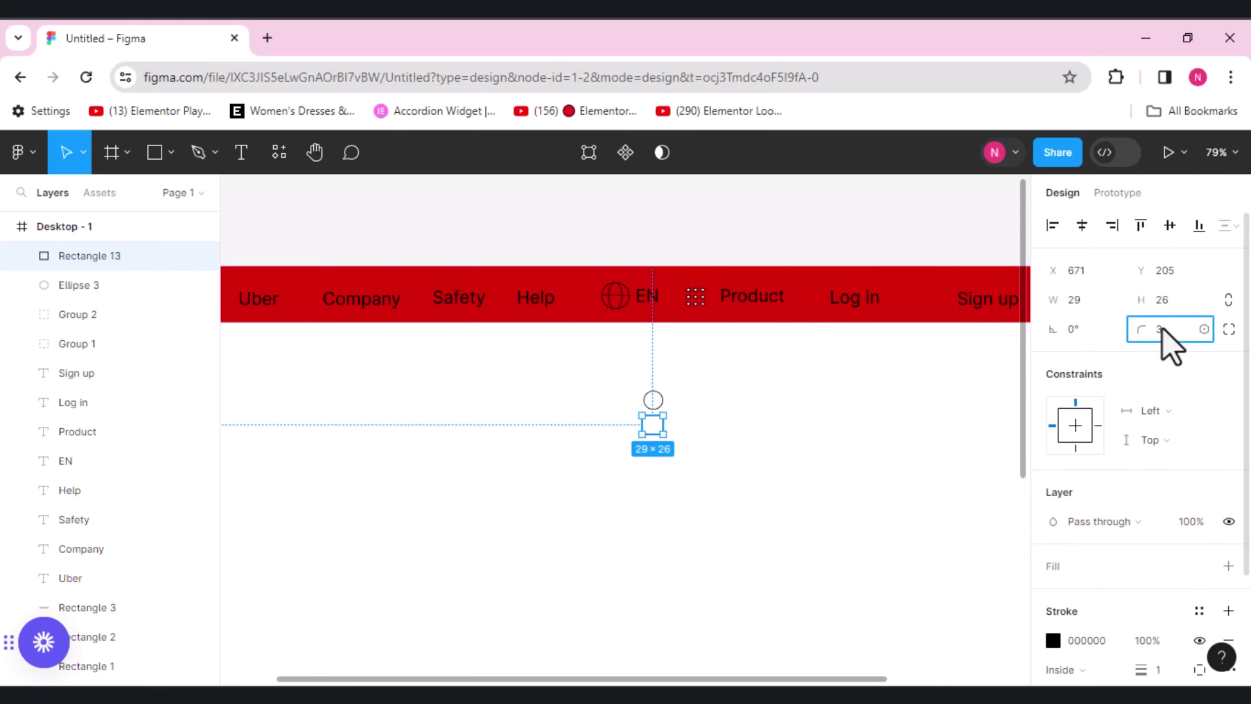
{"action": "left_click", "coordinate": [788, 489]}
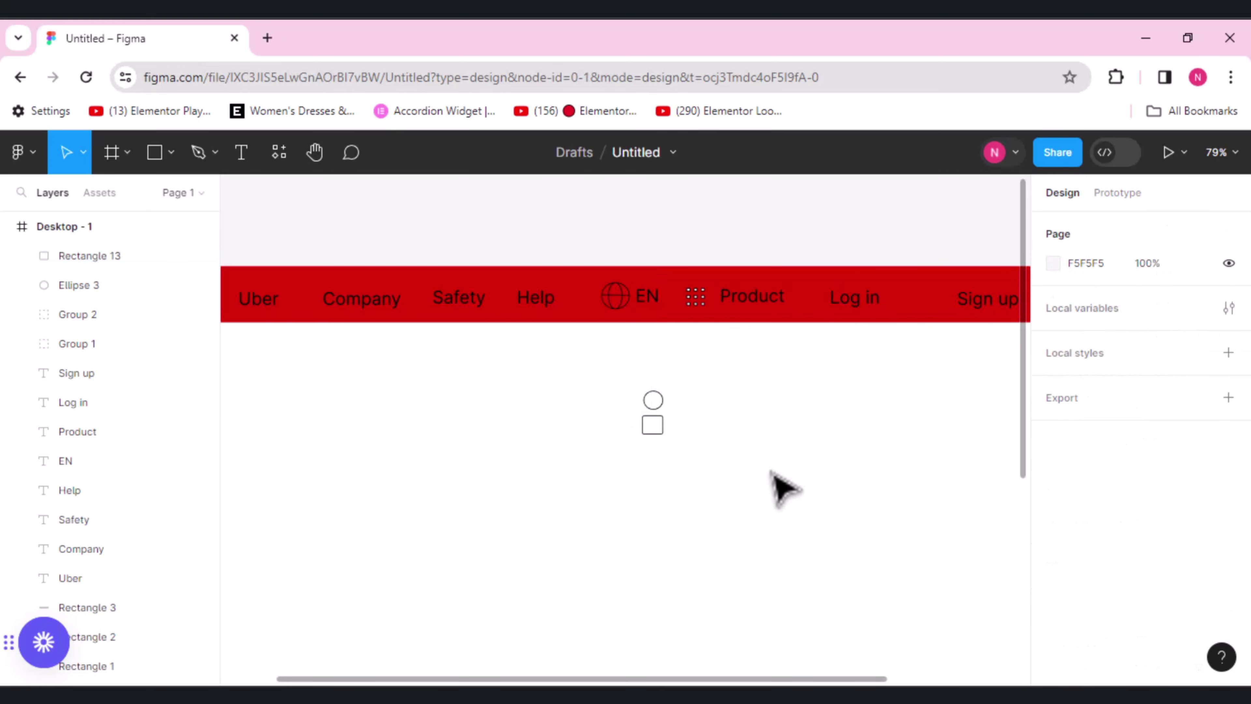
- Edit the small rectangle's vector shape to remove its lower edge and shorten both sides into an open shoulder outline
{"action": "left_click", "coordinate": [660, 431]}
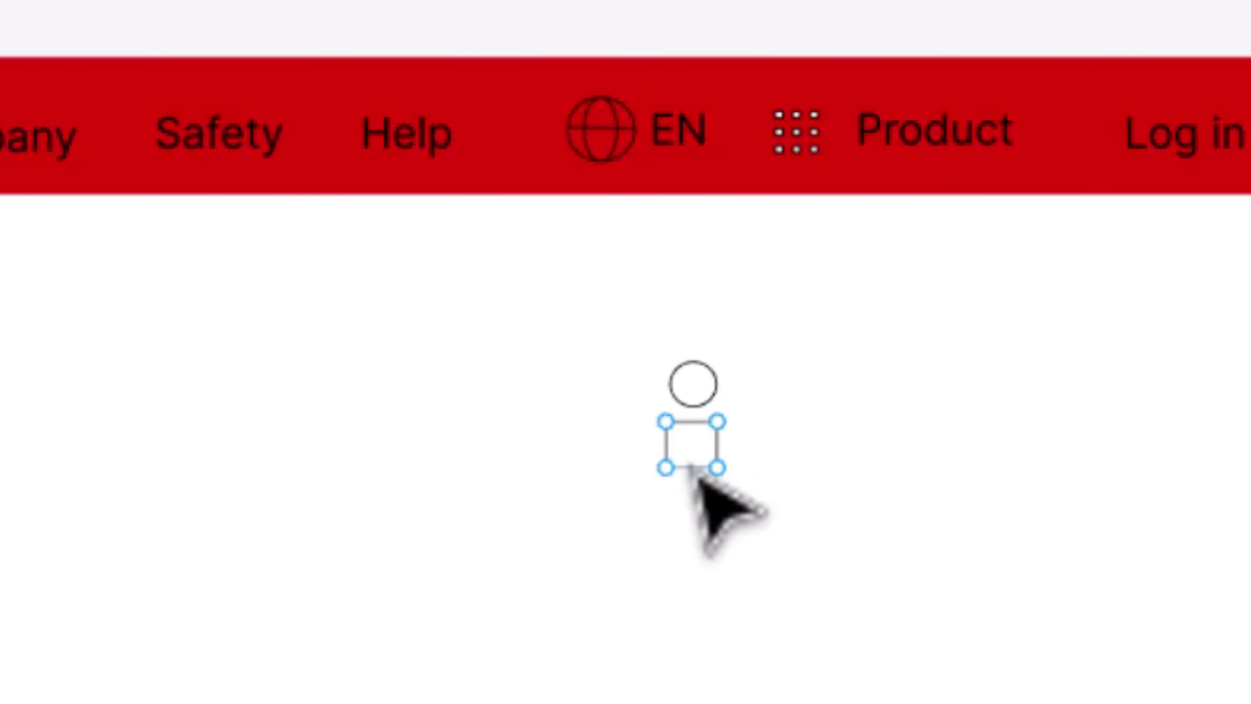
{"action": "left_click_drag", "start_coordinate": [695, 473], "coordinate": [696, 474]}
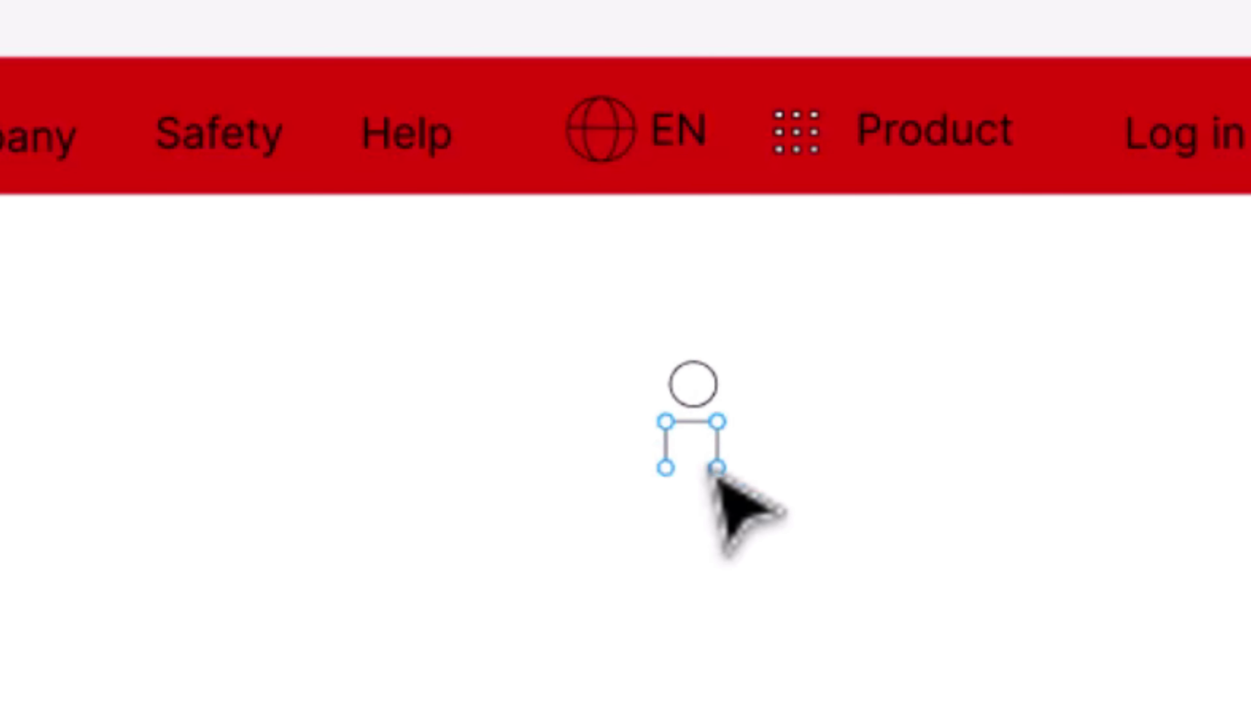
{"action": "left_click_drag", "start_coordinate": [717, 467], "coordinate": [684, 453]}
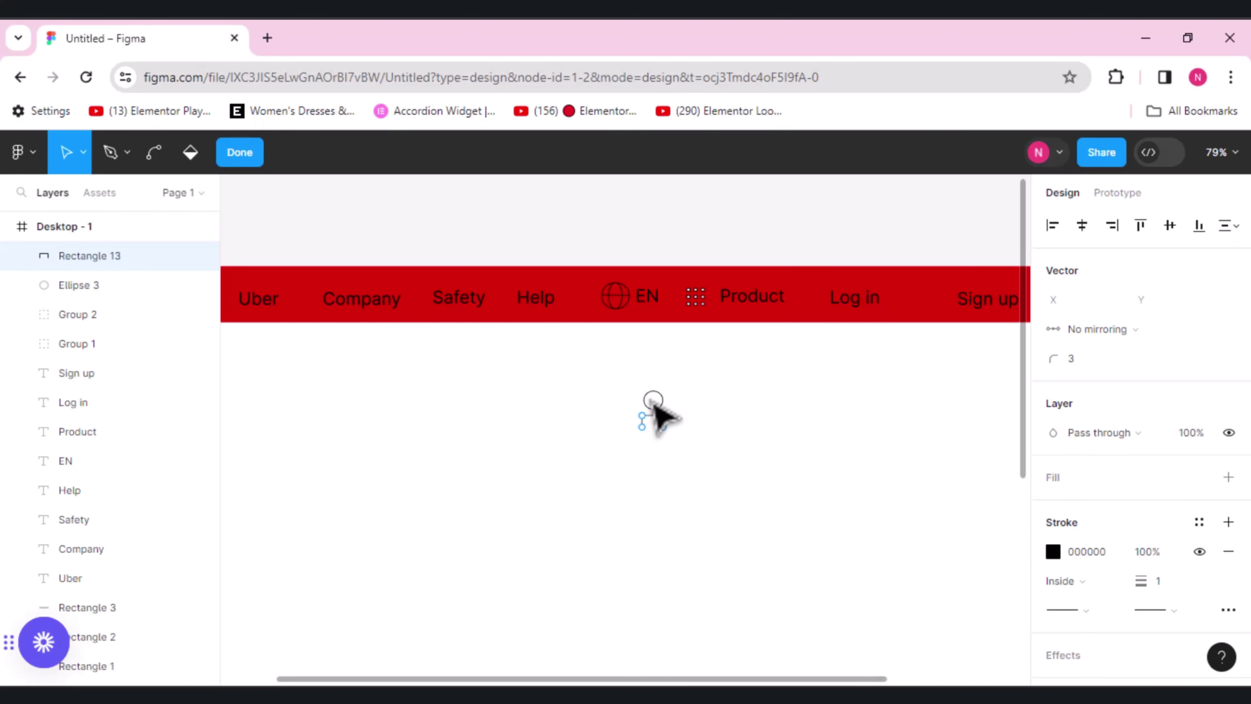
- Align the circle and the open shoulder outline on their horizontal centres
{"action": "left_click", "coordinate": [76, 285]}
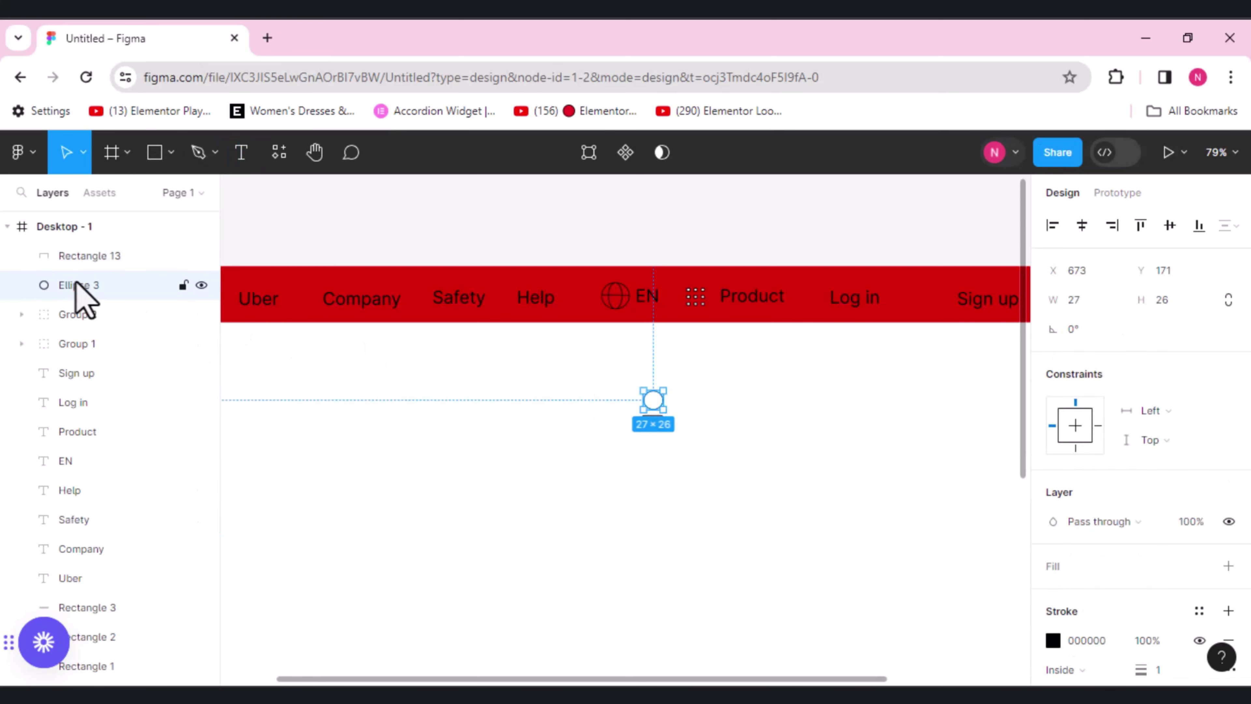
{"action": "left_click", "coordinate": [89, 257], "text": "shift"}
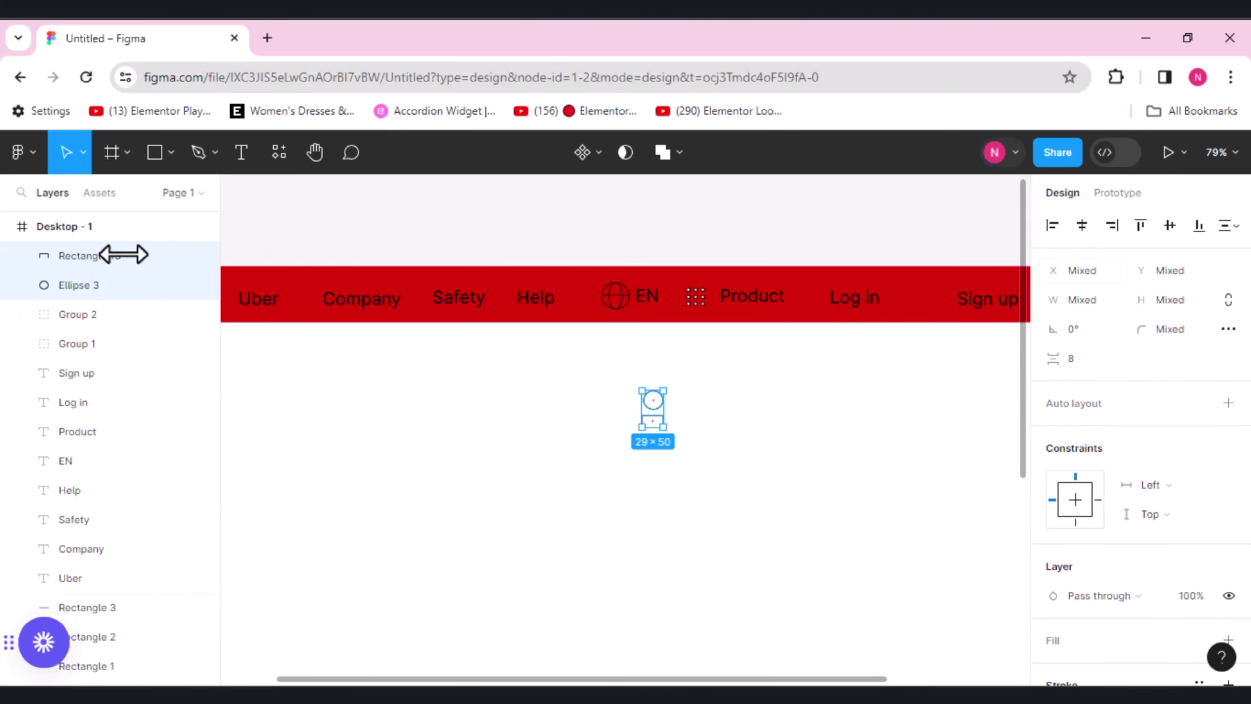
{"action": "left_click", "coordinate": [1084, 227]}
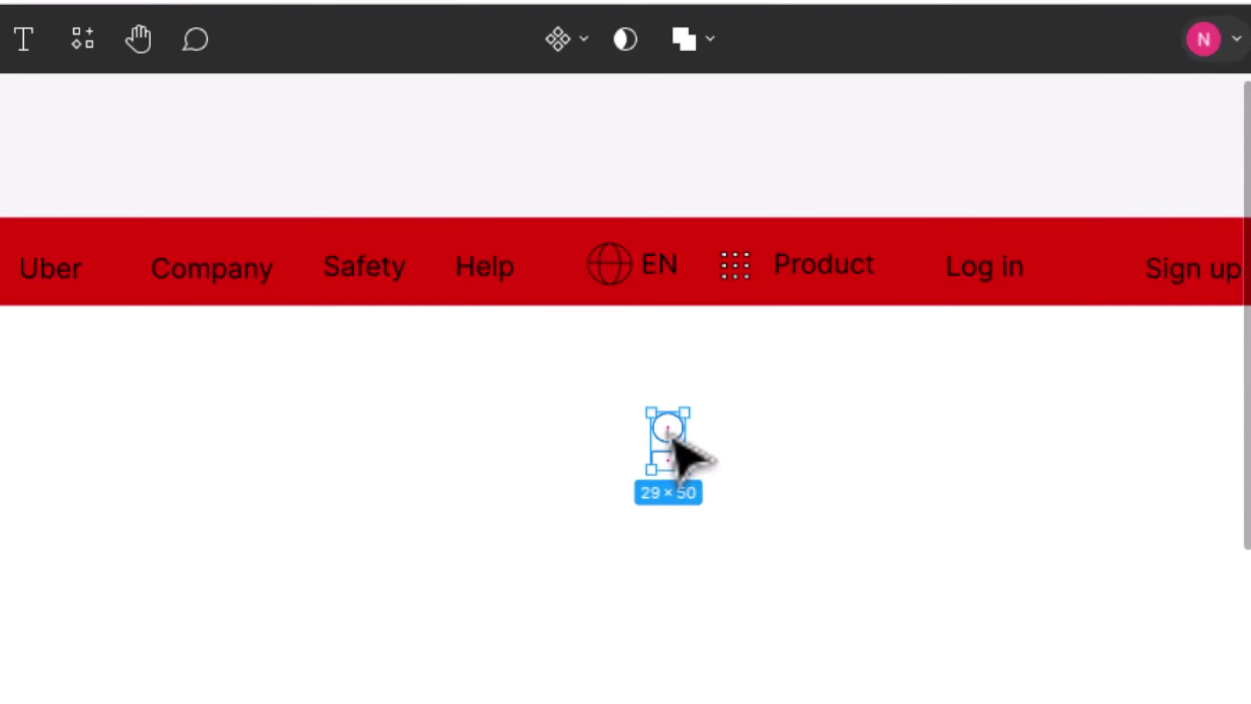
{"action": "left_click", "coordinate": [740, 455]}
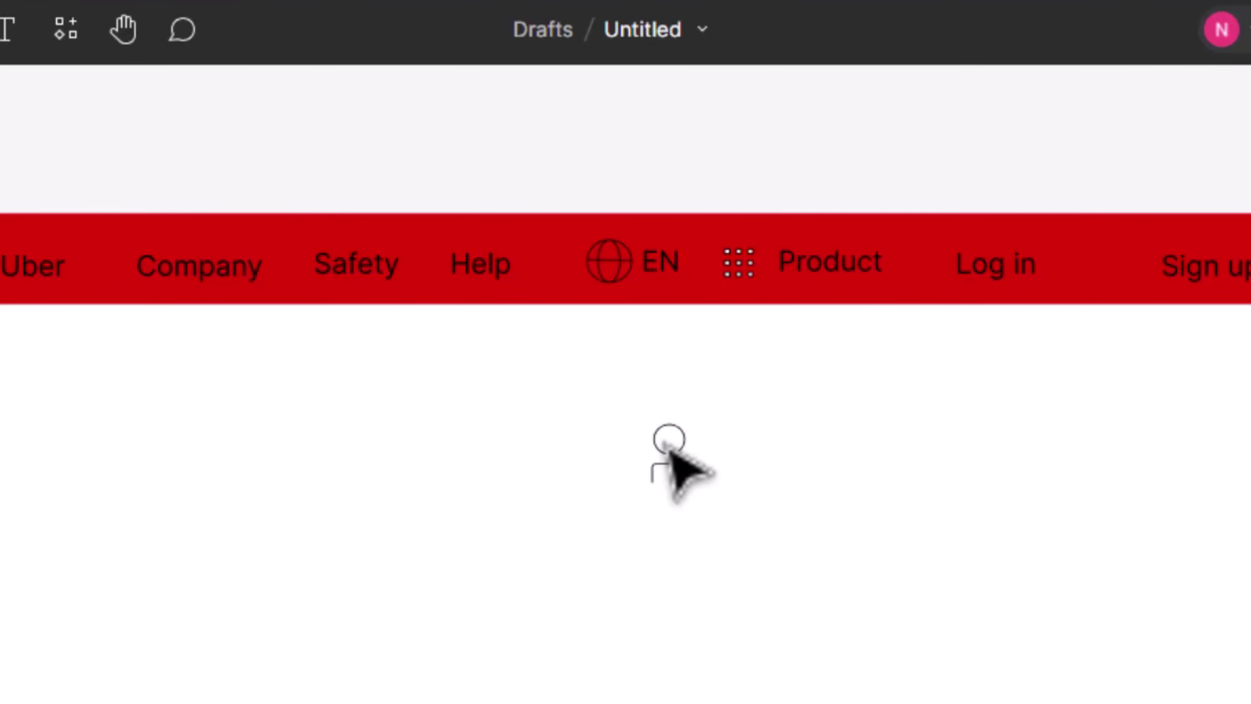
- Move the circle down and shrink it to about 20 × 18, and widen the shoulder outline beneath it to about 43 × 17
{"action": "left_click", "coordinate": [669, 447]}
{"action": "left_click", "coordinate": [887, 444]}
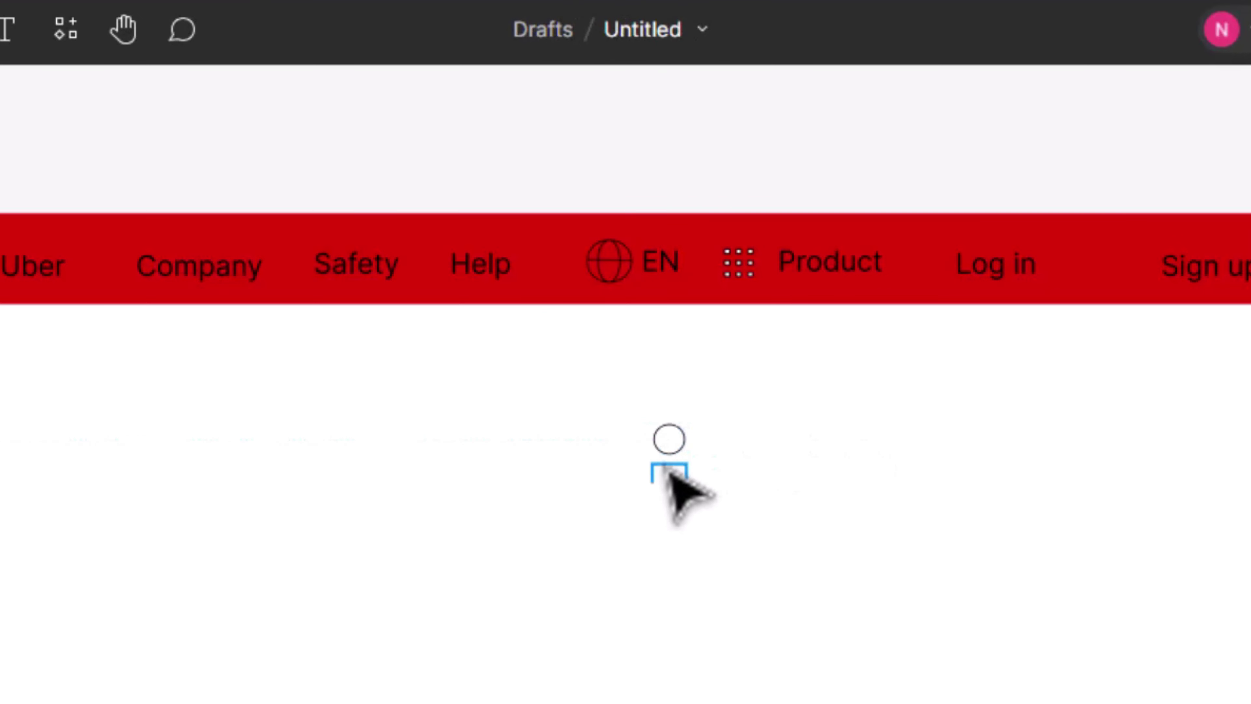
{"action": "left_click_drag", "start_coordinate": [671, 472], "coordinate": [682, 446]}
{"action": "left_click", "coordinate": [880, 490]}
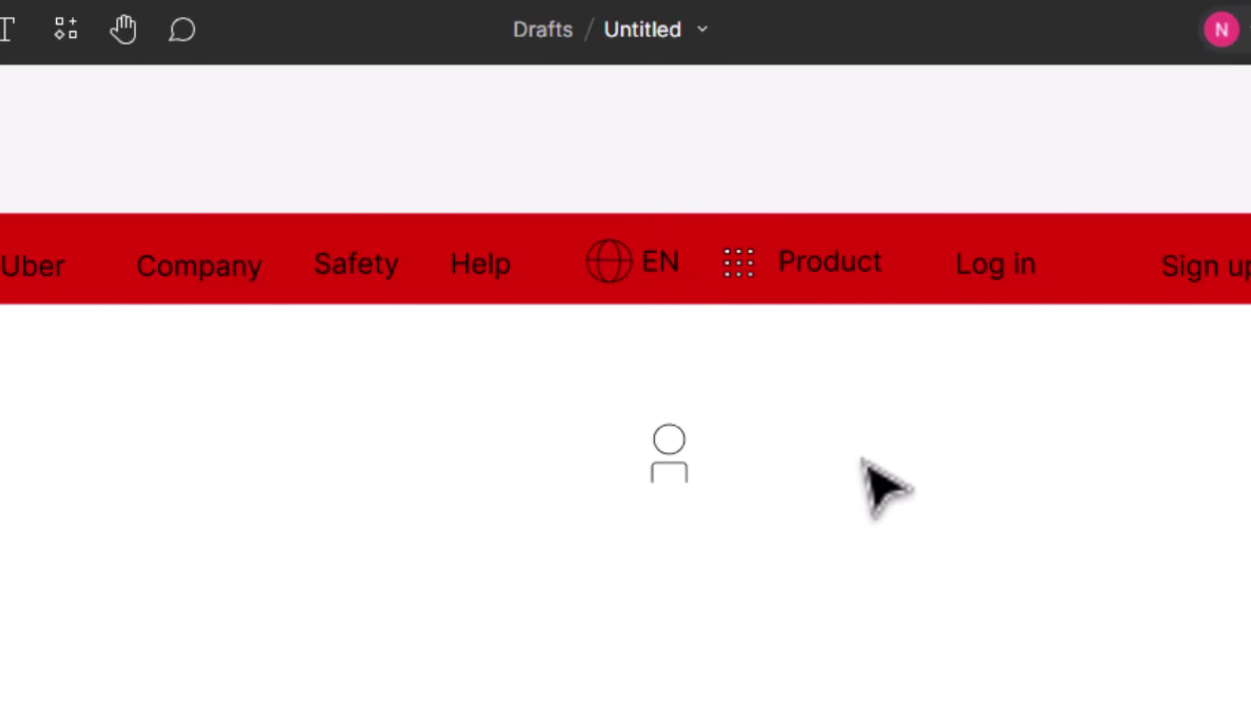
{"action": "left_click", "coordinate": [670, 446]}
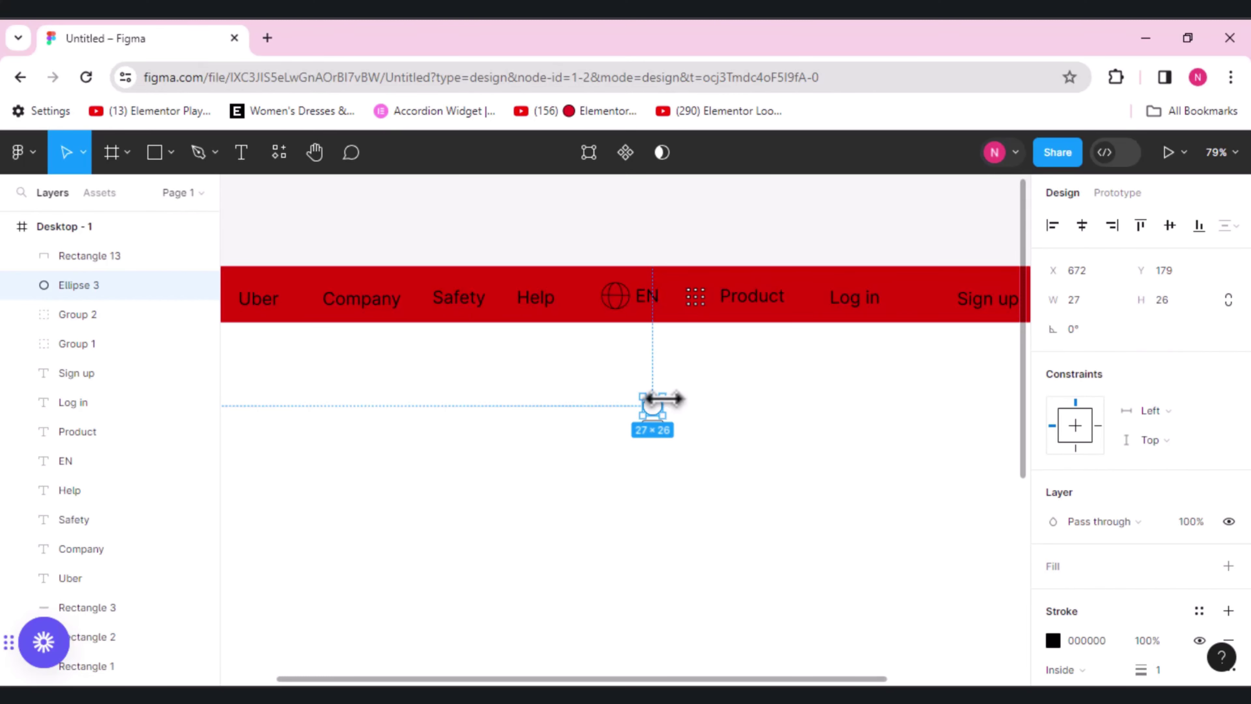
{"action": "left_click_drag", "start_coordinate": [665, 398], "coordinate": [664, 398]}
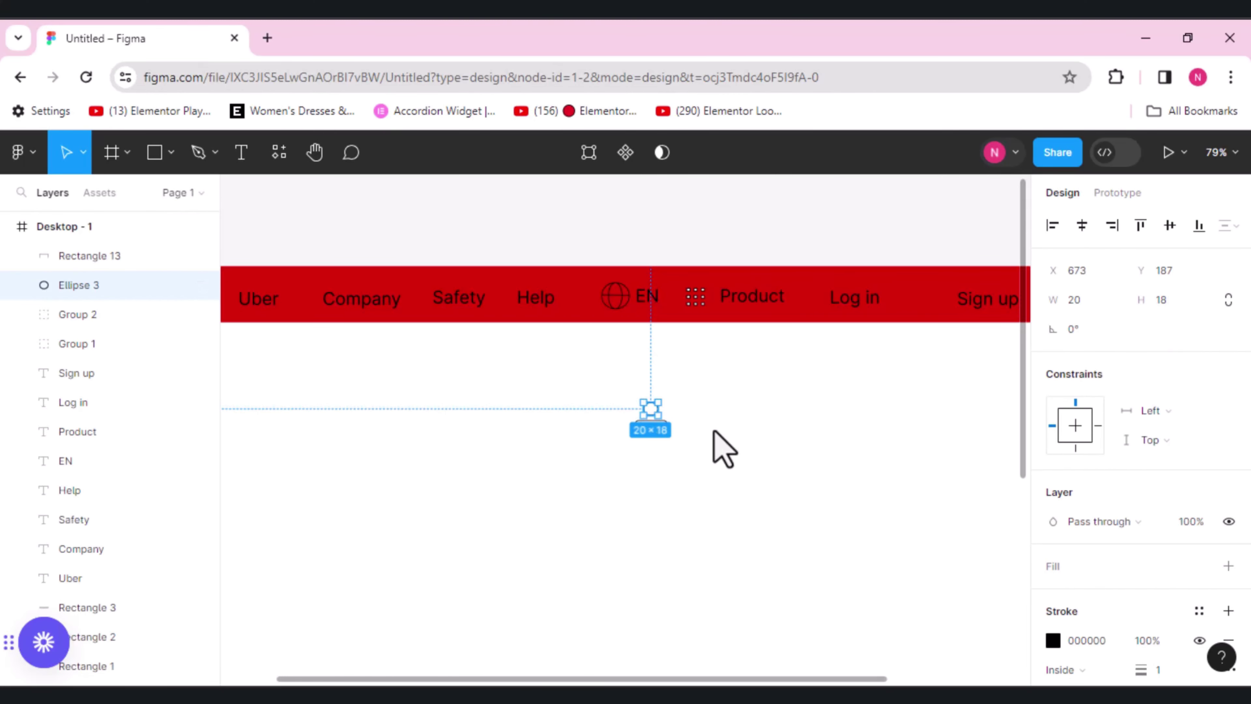
- Change the circle's stroke colour to near-white FEFDFD
{"action": "left_click", "coordinate": [1053, 640]}
{"action": "left_click_drag", "start_coordinate": [855, 405], "coordinate": [814, 260]}
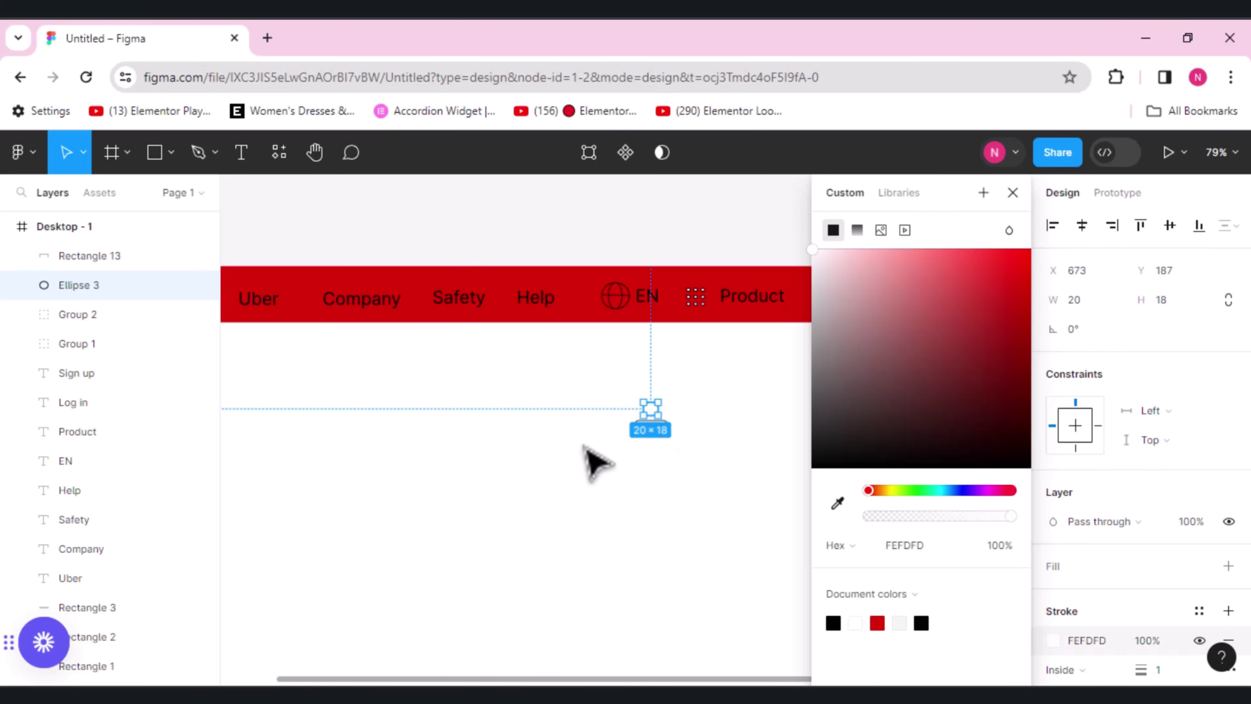
{"action": "left_click", "coordinate": [596, 462]}
- Change the shoulder outline's stroke colour to near-white FCFAFA
{"action": "left_click", "coordinate": [669, 428]}
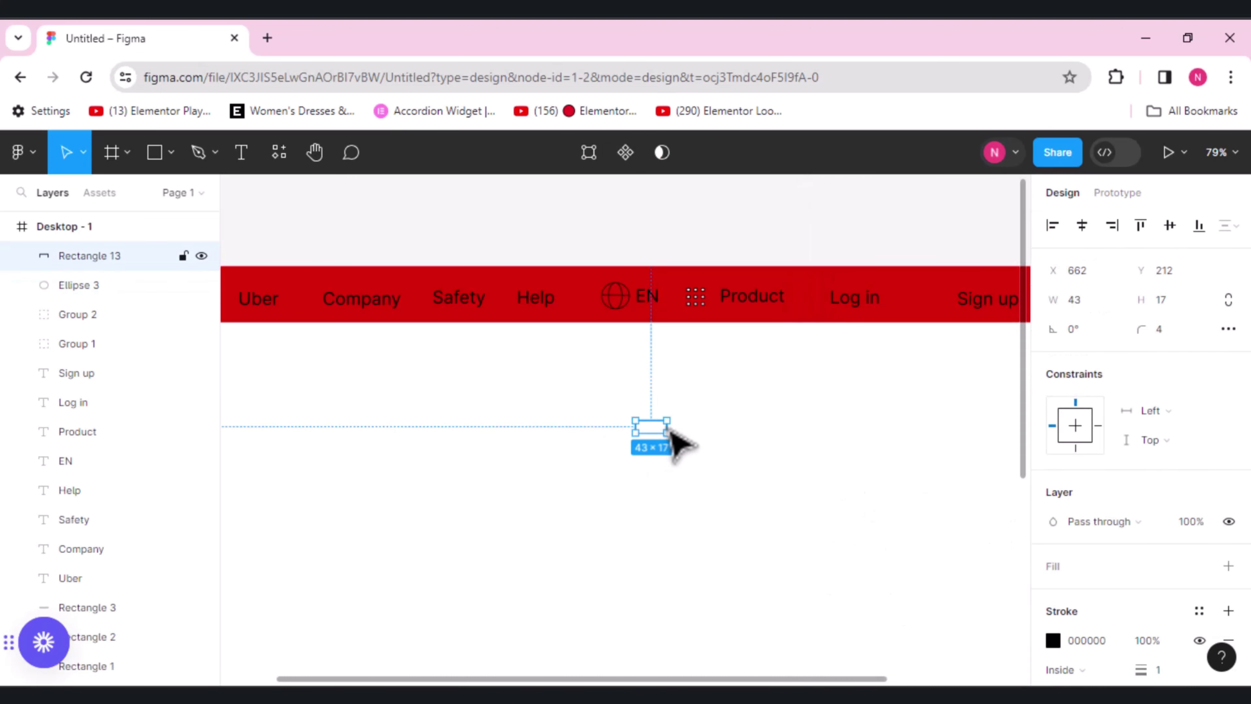
{"action": "left_click", "coordinate": [1053, 640]}
{"action": "left_click", "coordinate": [851, 262]}
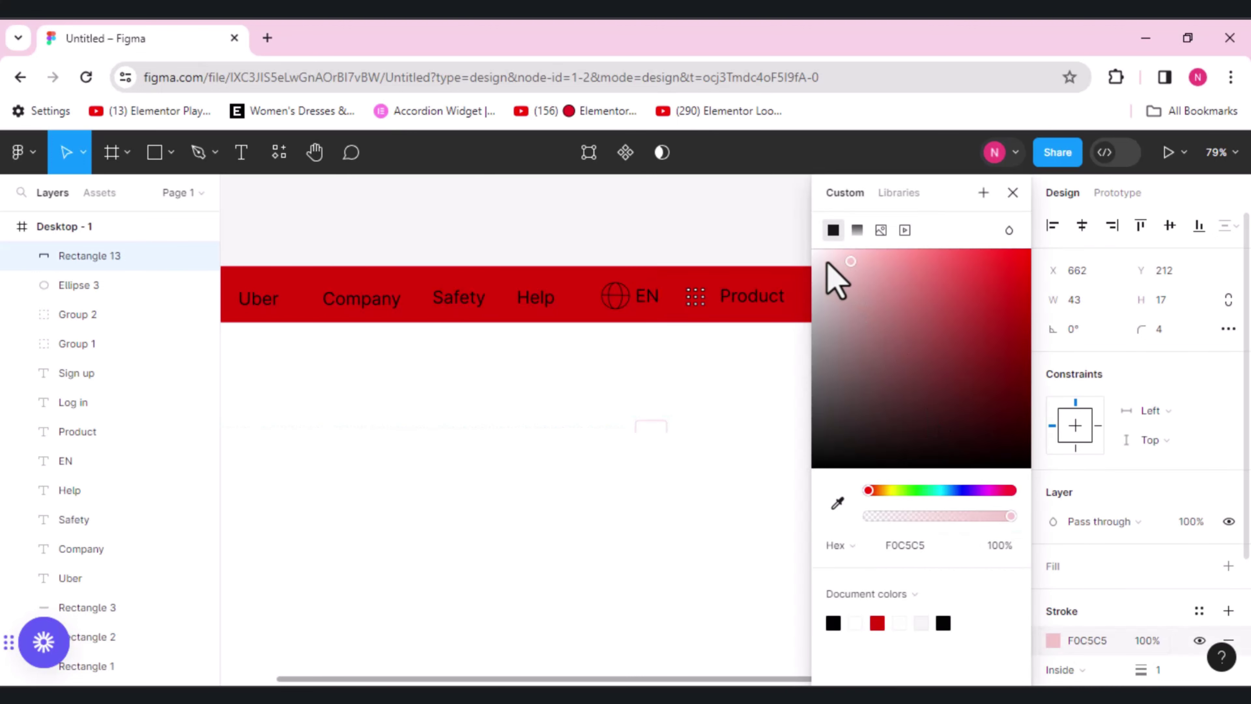
{"action": "left_click", "coordinate": [813, 254]}
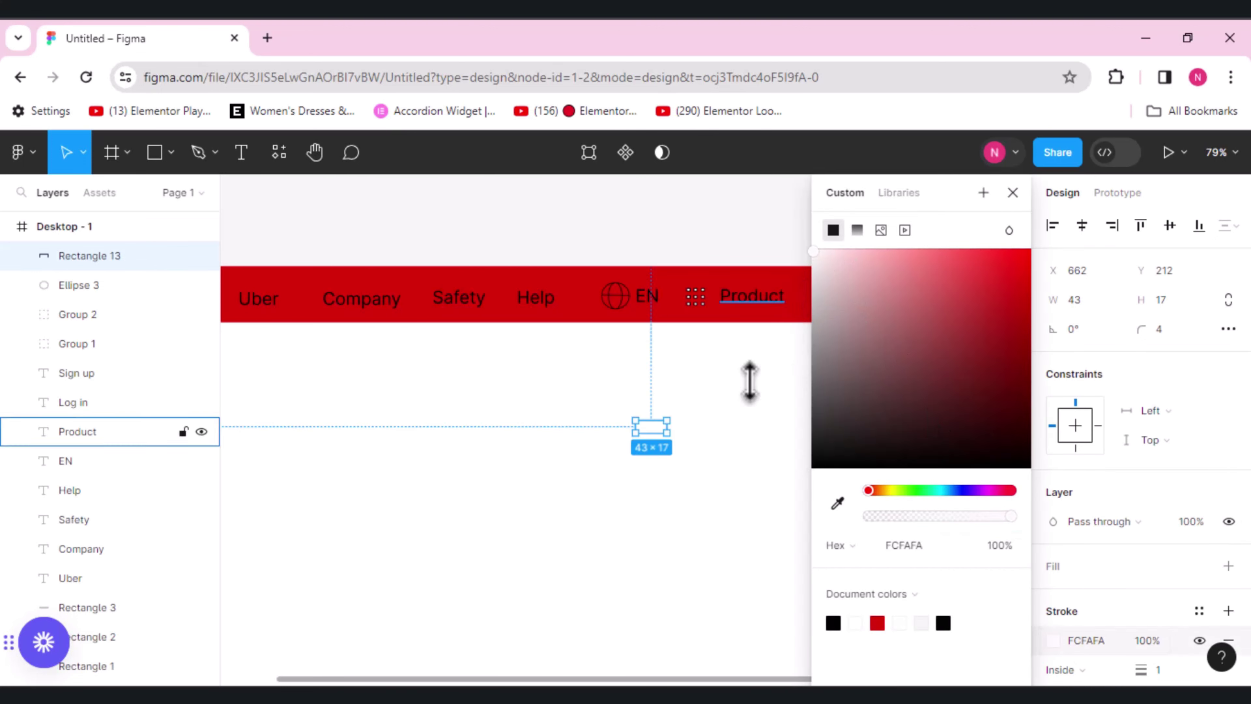
{"action": "left_click", "coordinate": [692, 500]}
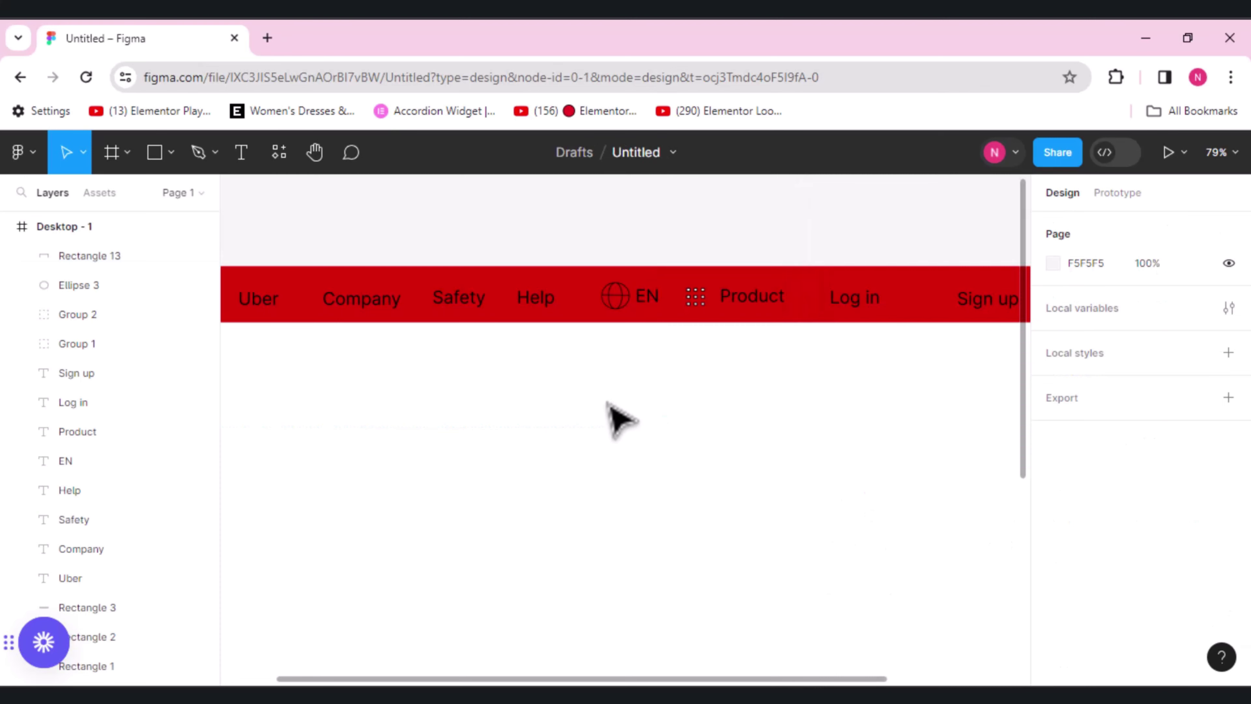
- Group the near-white circle and shoulder outline into one person icon
{"action": "left_click_drag", "start_coordinate": [591, 383], "coordinate": [637, 411]}
{"action": "left_click_drag", "start_coordinate": [744, 516], "coordinate": [735, 520]}
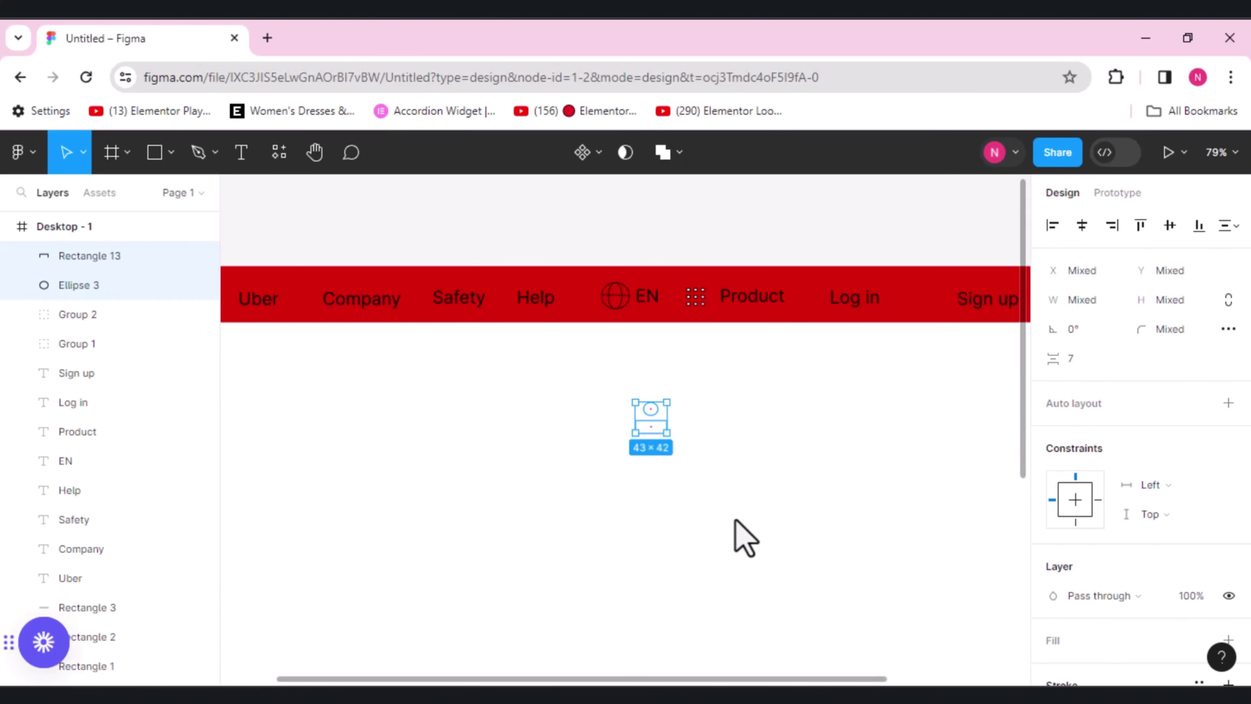
{"action": "key", "text": "ctrl+g"}
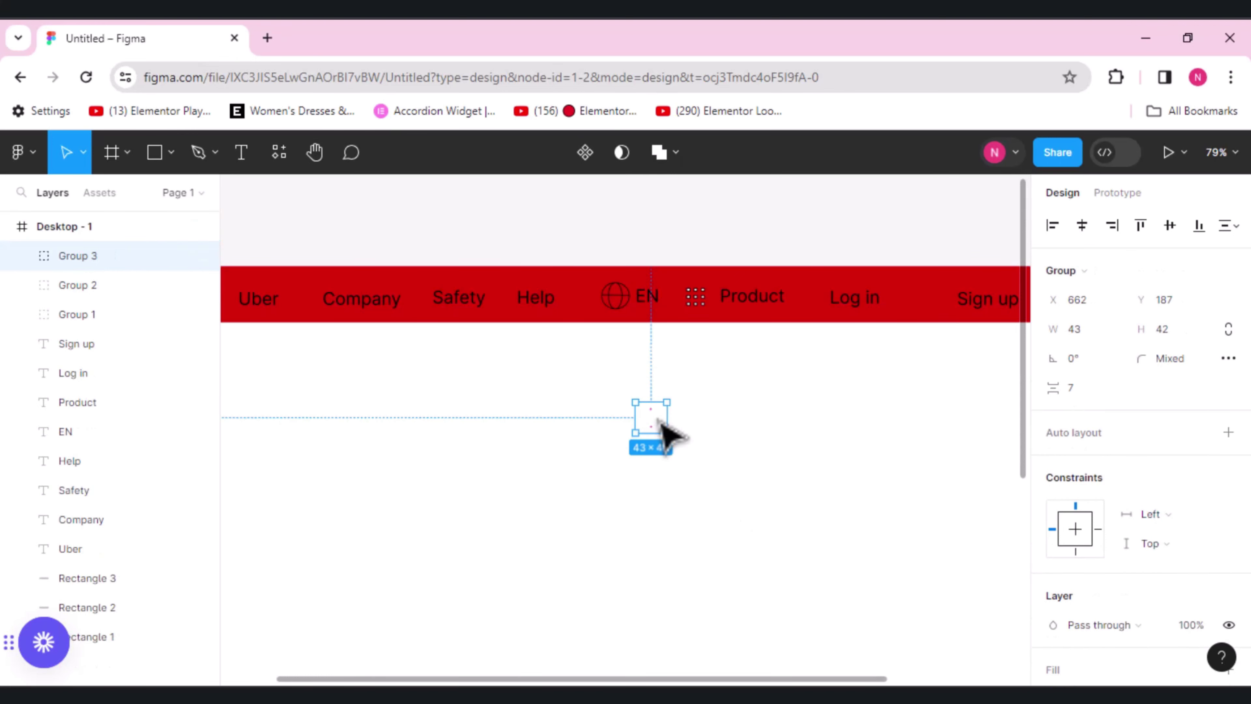
- Place the person icon just before the Log in label at about X 894, Y 30, and shrink it to about 30 × 28
{"action": "left_click_drag", "start_coordinate": [662, 422], "coordinate": [824, 303]}
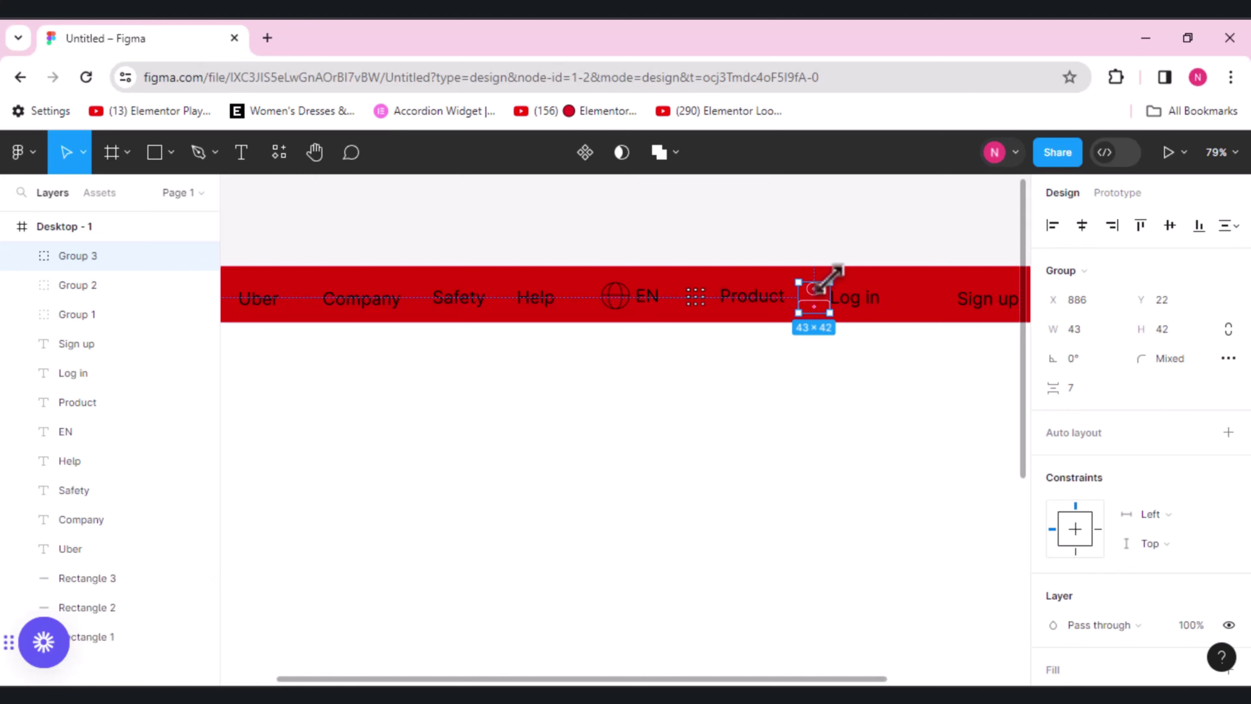
{"action": "left_click_drag", "start_coordinate": [830, 283], "coordinate": [820, 292]}
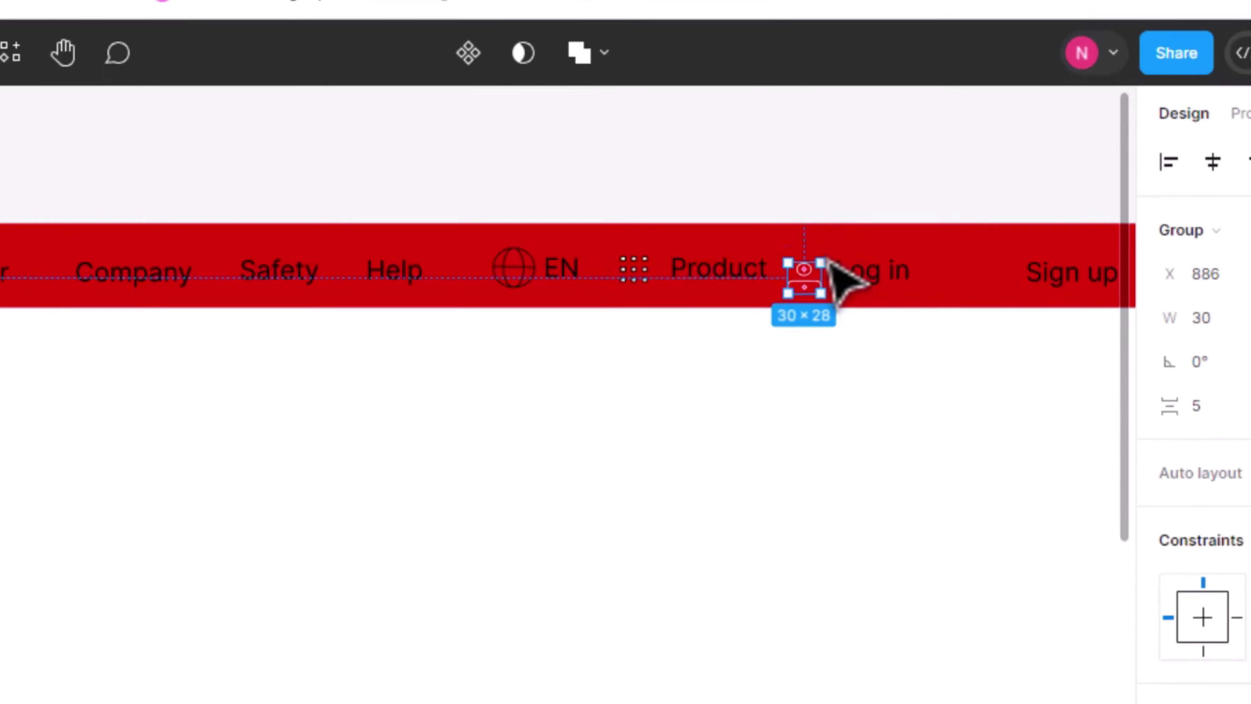
{"action": "key", "text": "Escape"}
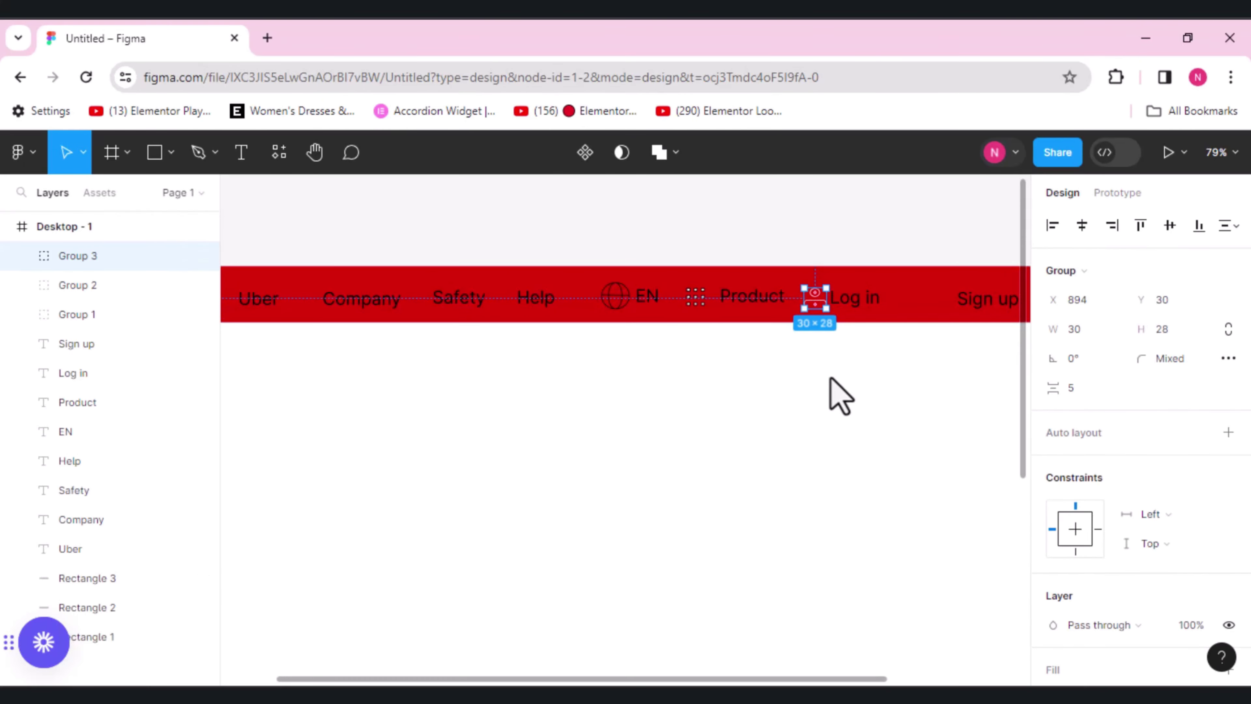
{"action": "left_click", "coordinate": [831, 380]}
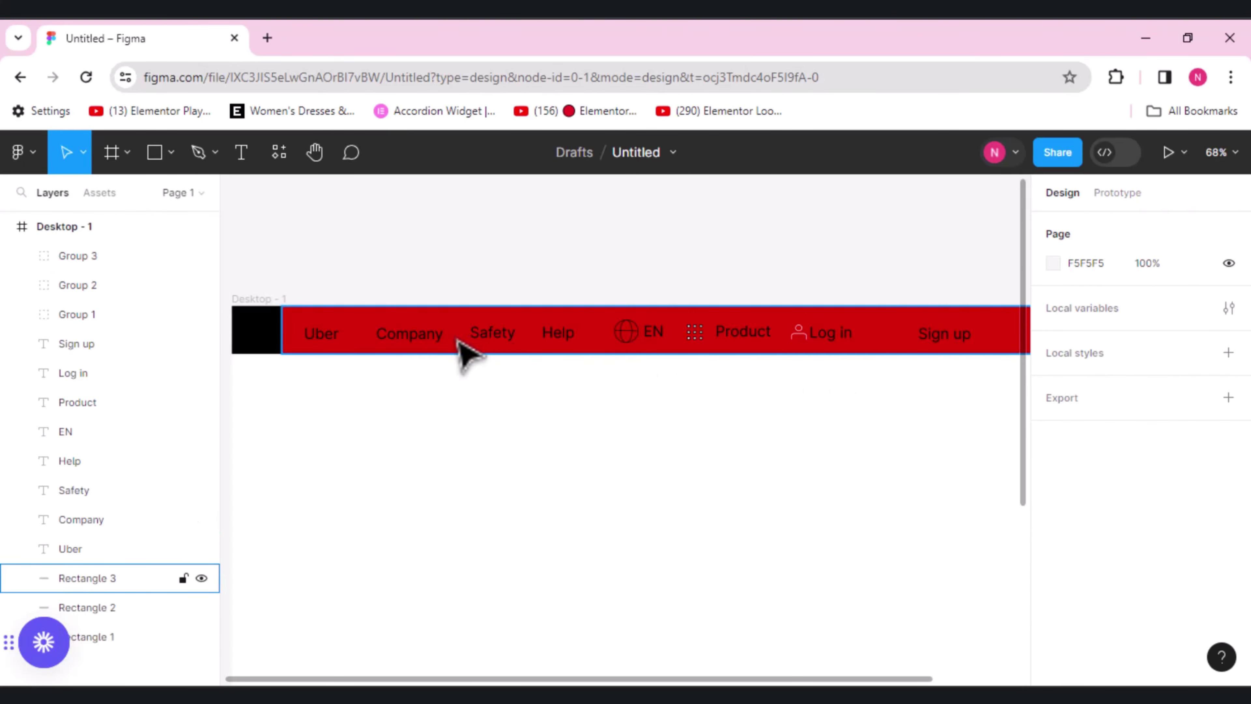
- Draw a short line slanting down to the right in the blank area below the Company label
{"action": "key", "text": "l"}
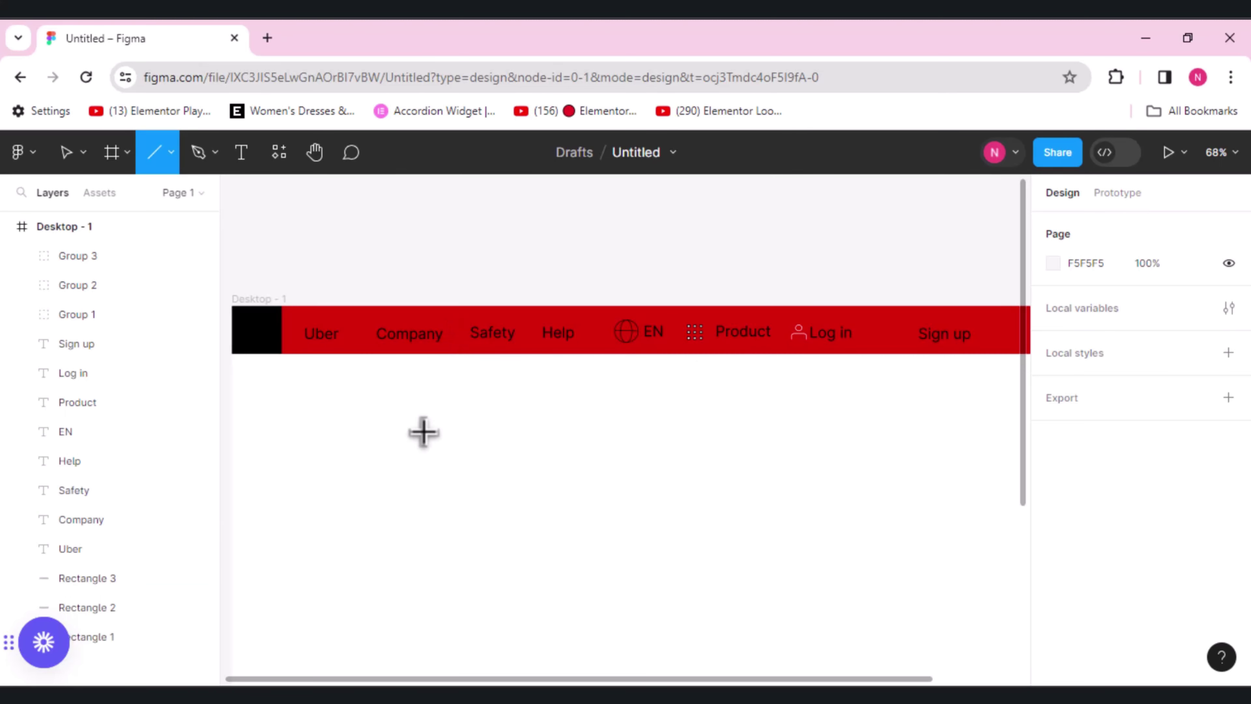
{"action": "mouse_move", "coordinate": [424, 432]}
{"action": "left_mouse_down"}
{"action": "mouse_move", "coordinate": [466, 455]}
{"action": "mouse_move", "coordinate": [445, 454]}
{"action": "left_mouse_up"}
{"action": "left_click", "coordinate": [533, 464]}
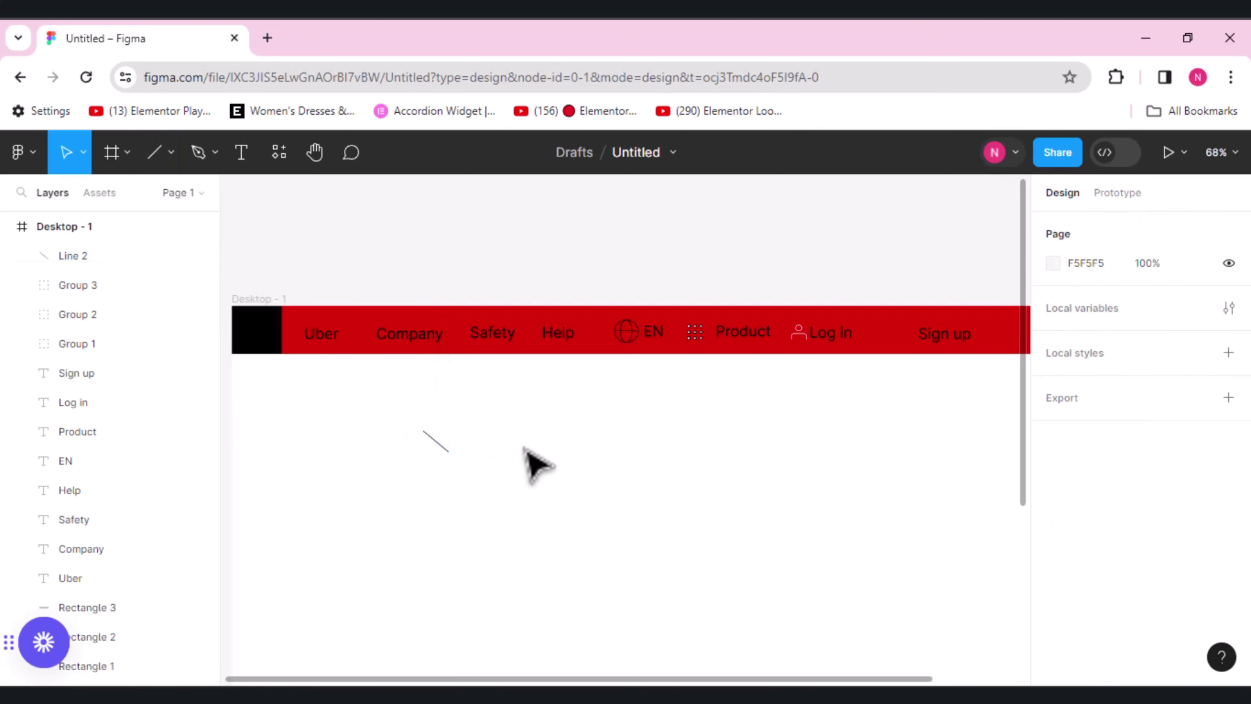
- Draw a second line rising to the right from the slanting line's lower end and group both lines into a chevron
{"action": "left_click", "coordinate": [155, 152]}
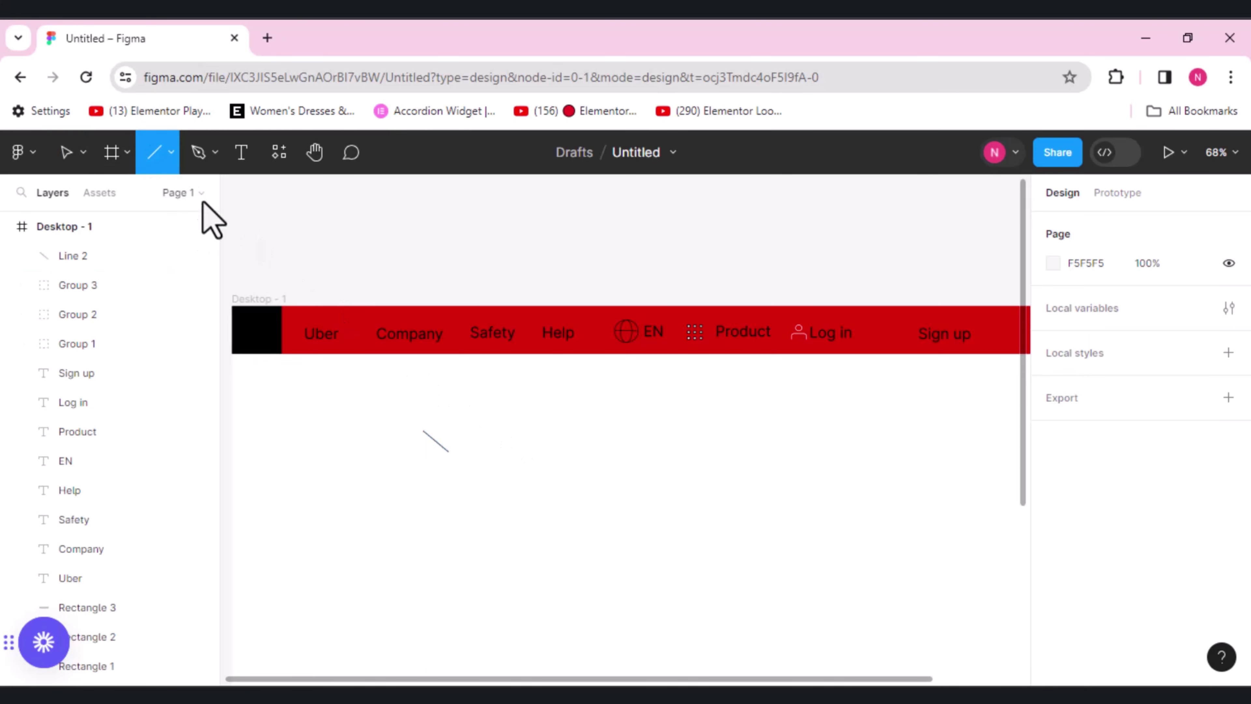
{"action": "scroll", "coordinate": [445, 449], "scroll_direction": "up", "scroll_amount": 3}
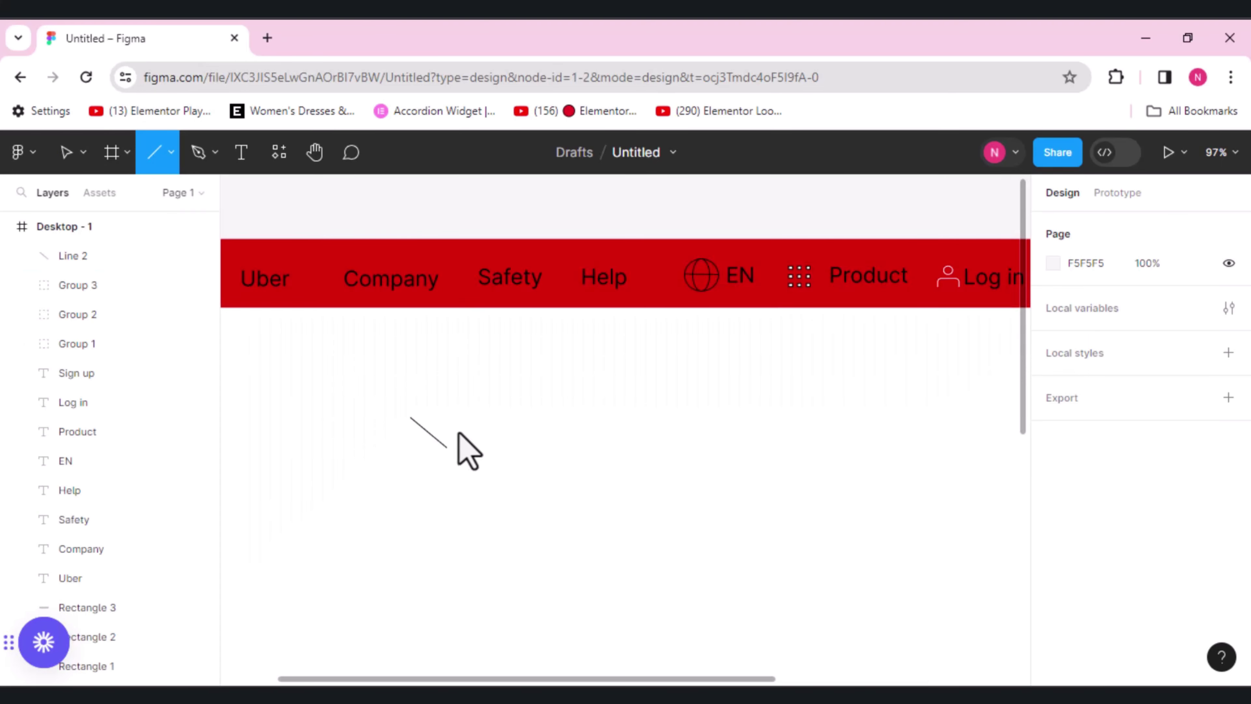
{"action": "mouse_move", "coordinate": [445, 447]}
{"action": "left_mouse_down"}
{"action": "mouse_move", "coordinate": [472, 417]}
{"action": "mouse_move", "coordinate": [478, 433]}
{"action": "mouse_move", "coordinate": [470, 425]}
{"action": "left_mouse_up"}
{"action": "key", "text": "Escape"}
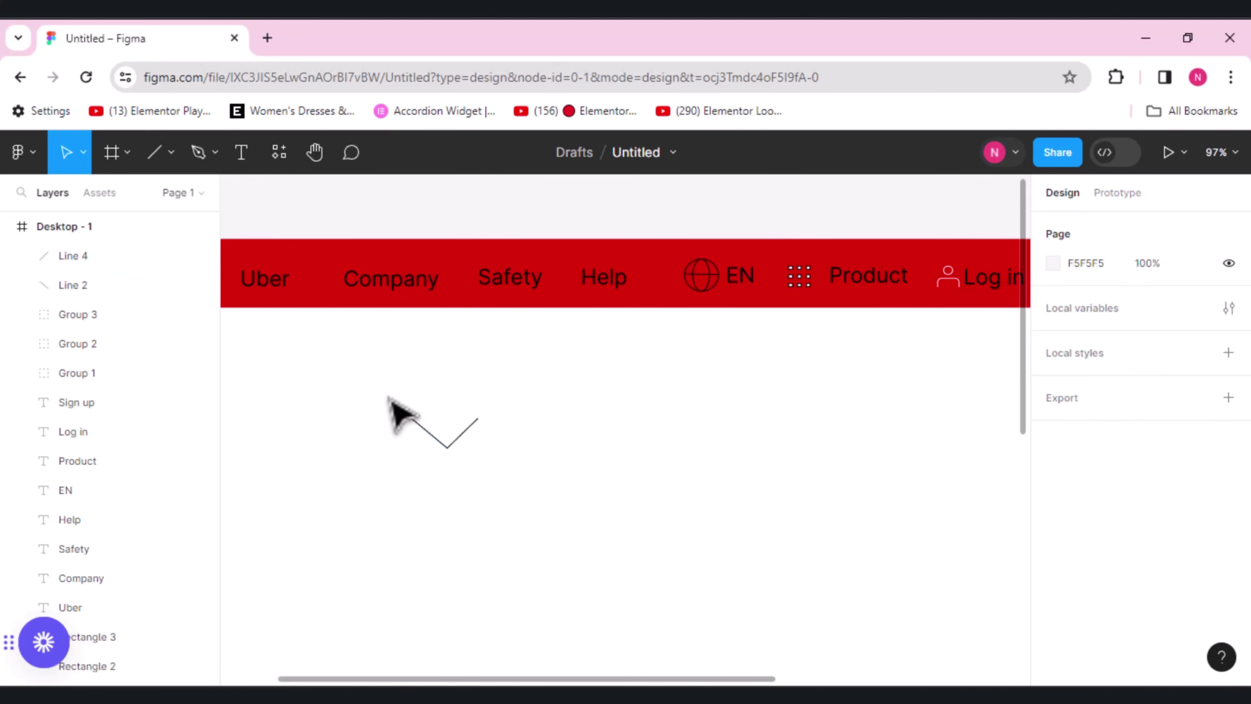
{"action": "left_click_drag", "start_coordinate": [389, 399], "coordinate": [534, 485]}
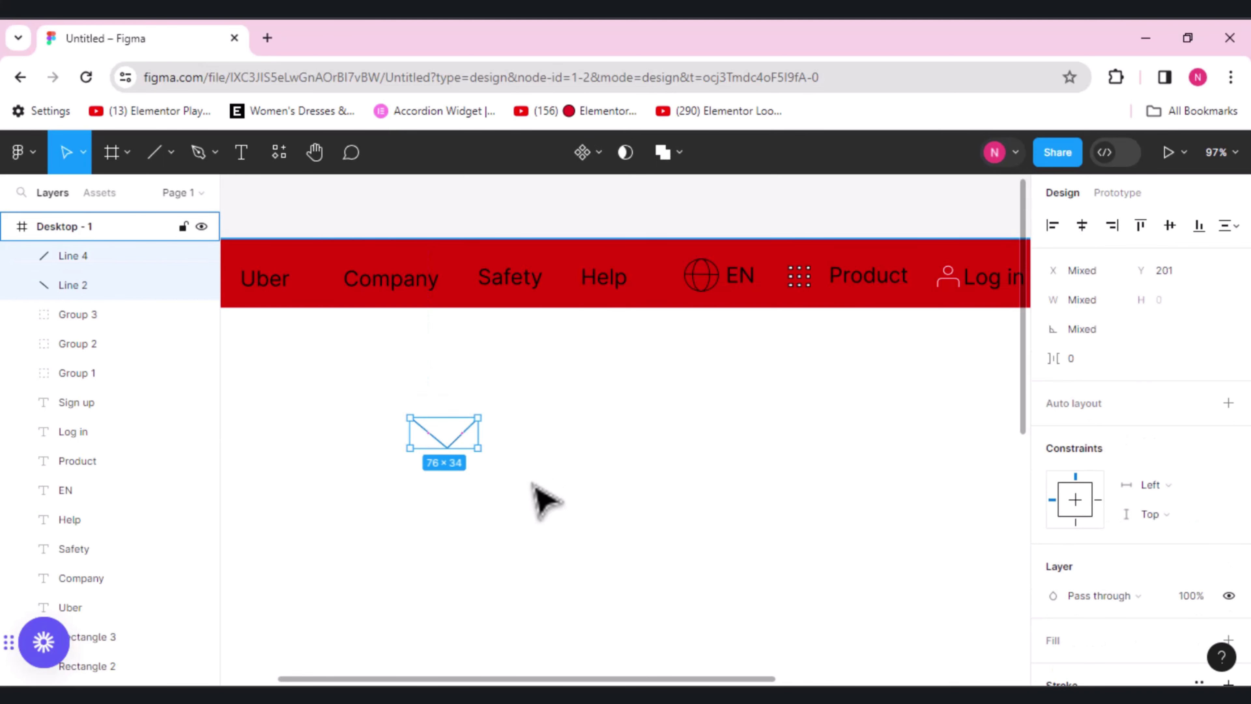
{"action": "key", "text": "ctrl+g"}
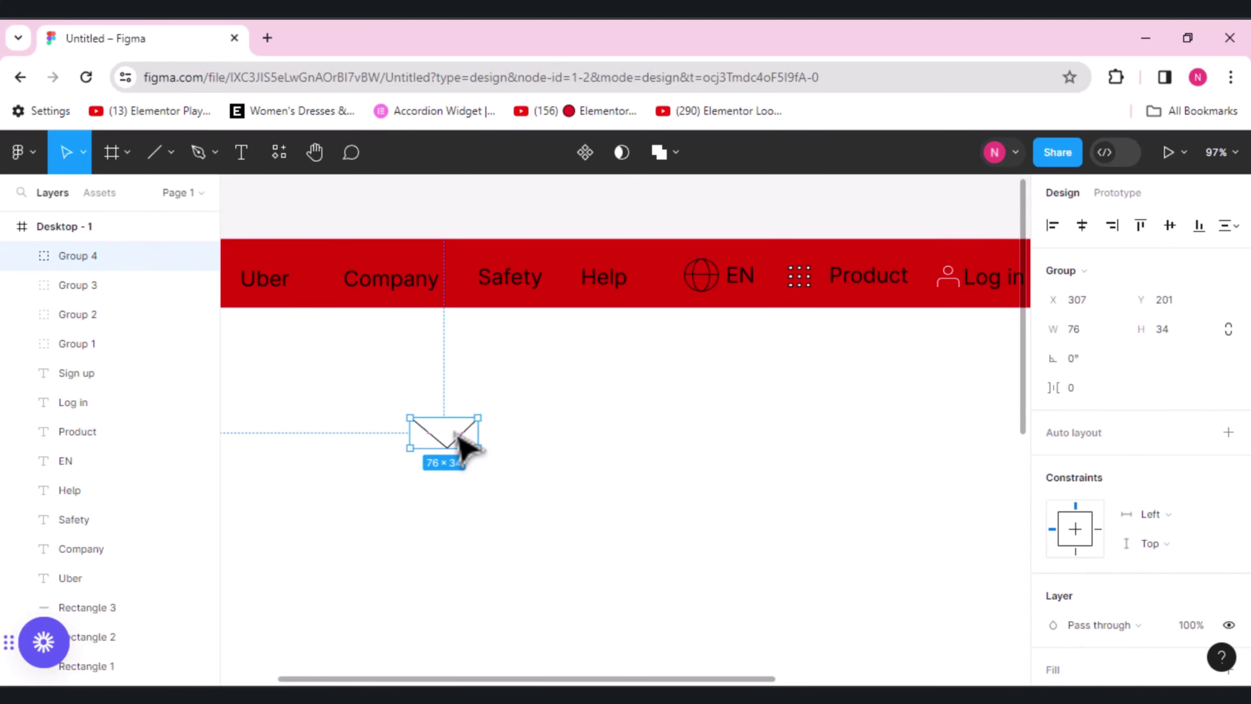
- Shrink the chevron to about 22 × 16 and place it just after the Company label at about X 348, Y 40
{"action": "mouse_move", "coordinate": [456, 430]}
{"action": "left_mouse_down"}
{"action": "mouse_move", "coordinate": [489, 427]}
{"action": "mouse_move", "coordinate": [452, 411]}
{"action": "mouse_move", "coordinate": [447, 426]}
{"action": "left_mouse_up"}
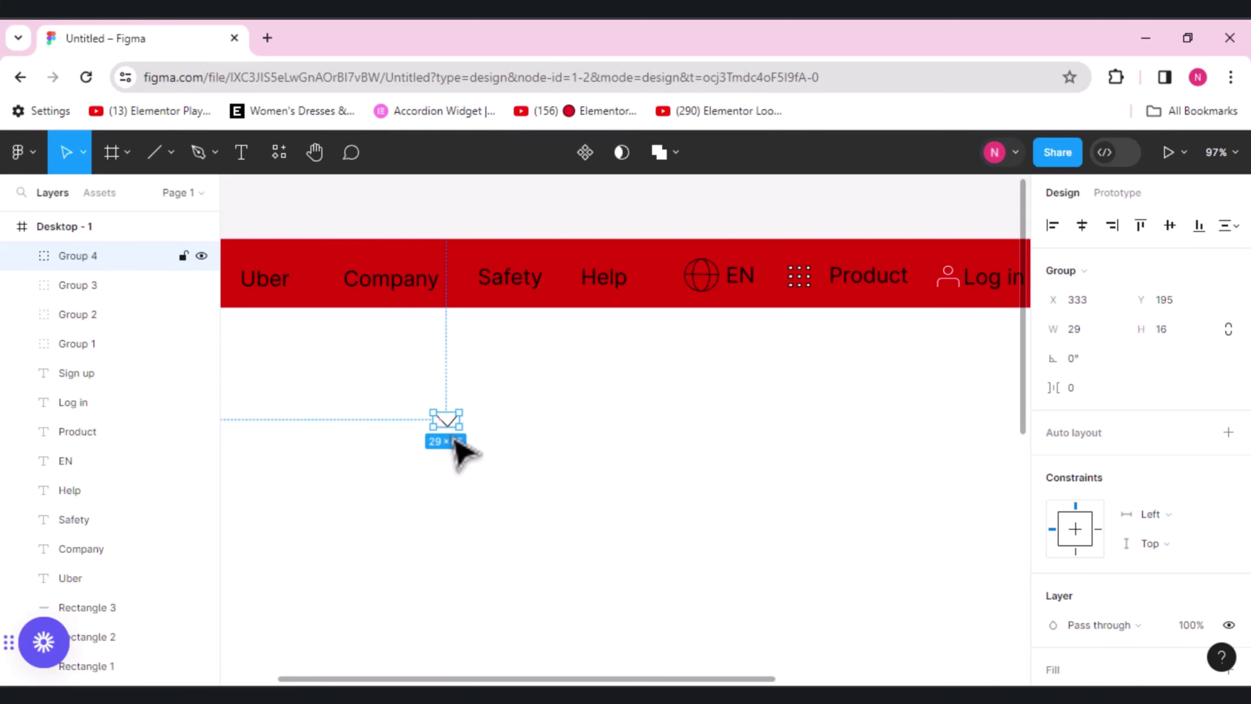
{"action": "left_click_drag", "start_coordinate": [460, 419], "coordinate": [454, 283]}
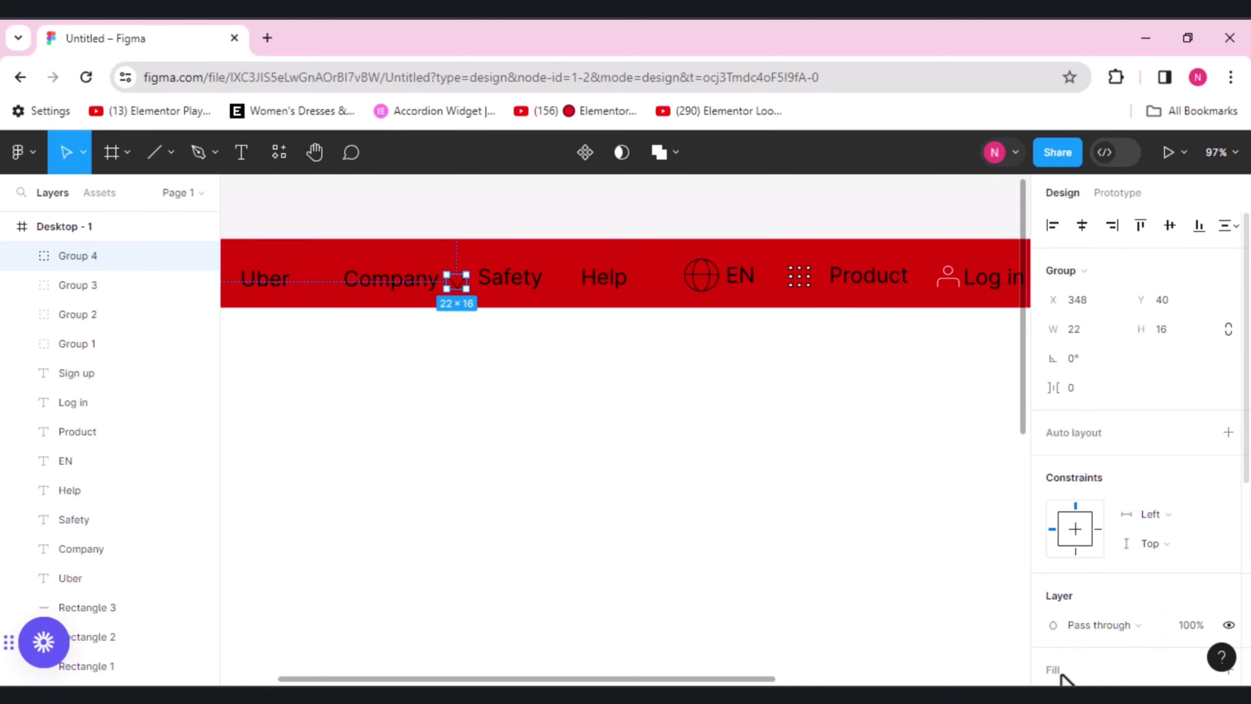
- Change the chevron's stroke colour from black to near-white
{"action": "scroll", "coordinate": [1143, 537], "scroll_direction": "down", "scroll_amount": 3}
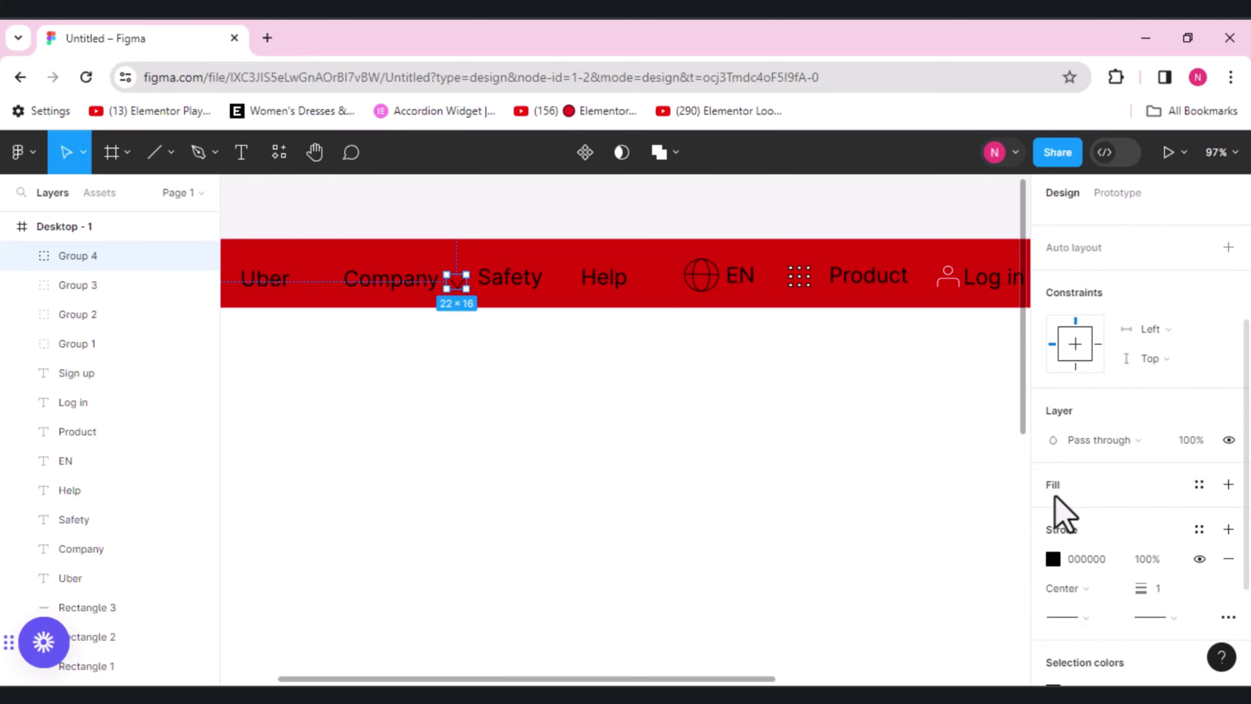
{"action": "left_click", "coordinate": [1053, 558]}
{"action": "left_click_drag", "start_coordinate": [889, 425], "coordinate": [826, 262]}
{"action": "left_click", "coordinate": [441, 495]}
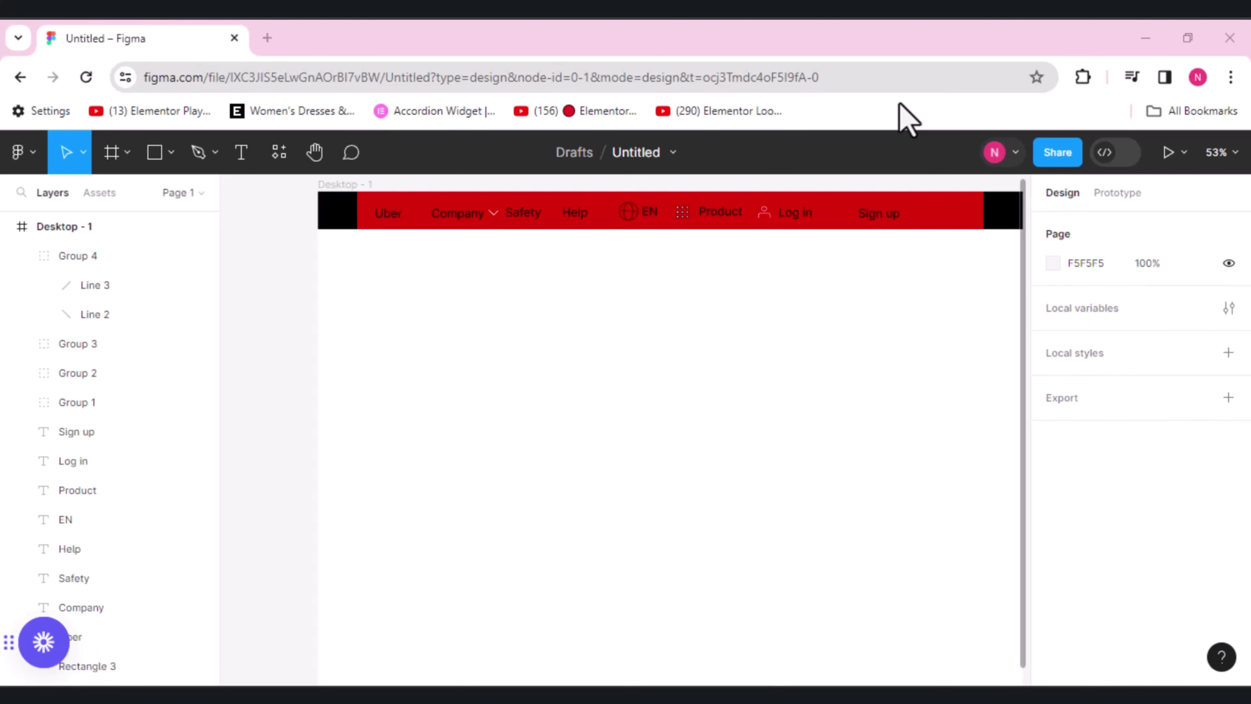
- Set all menu labels from Company through Sign up to font size 12 and Medium weight, leaving out Uber
{"action": "left_click", "coordinate": [392, 214]}
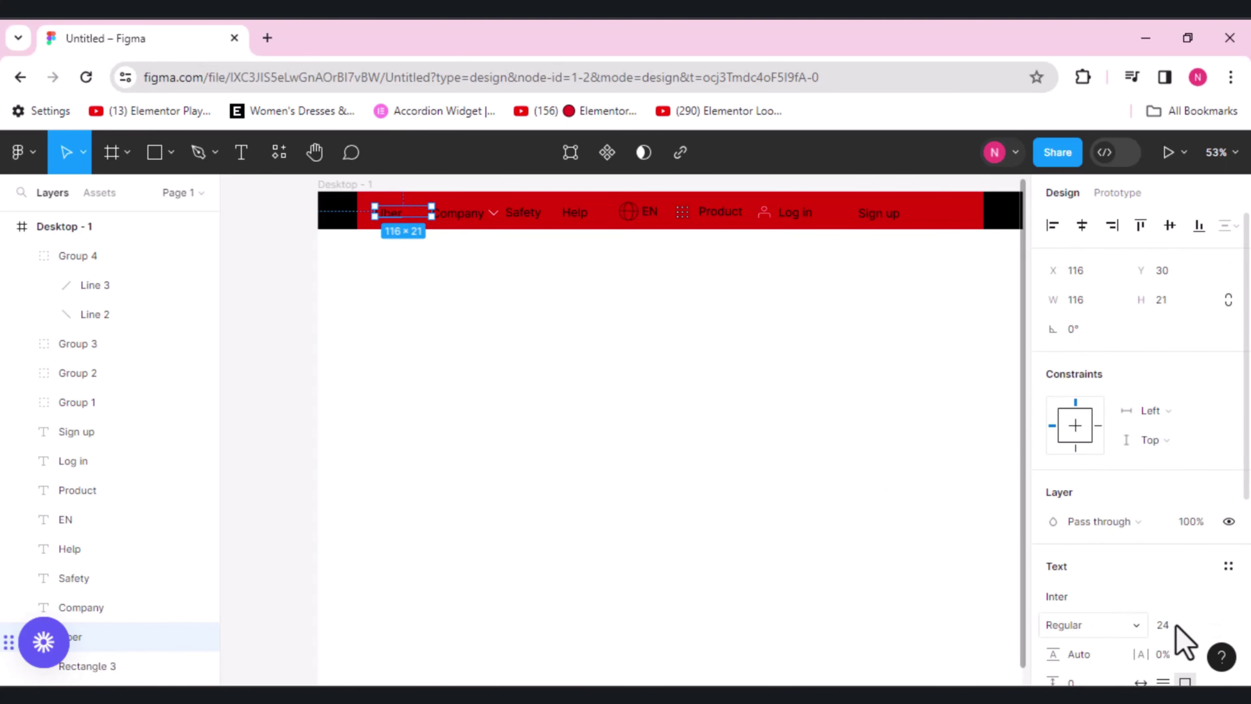
{"action": "left_click", "coordinate": [455, 223]}
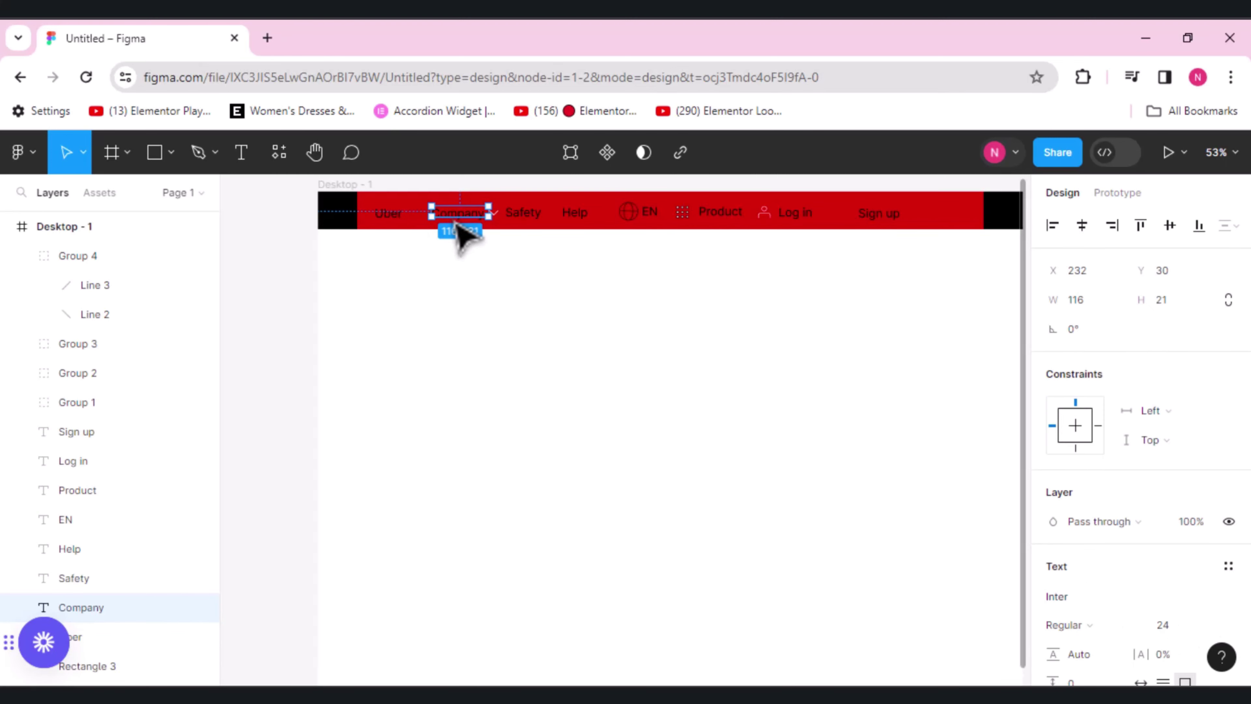
{"action": "key", "text": "ctrl+alt+a"}
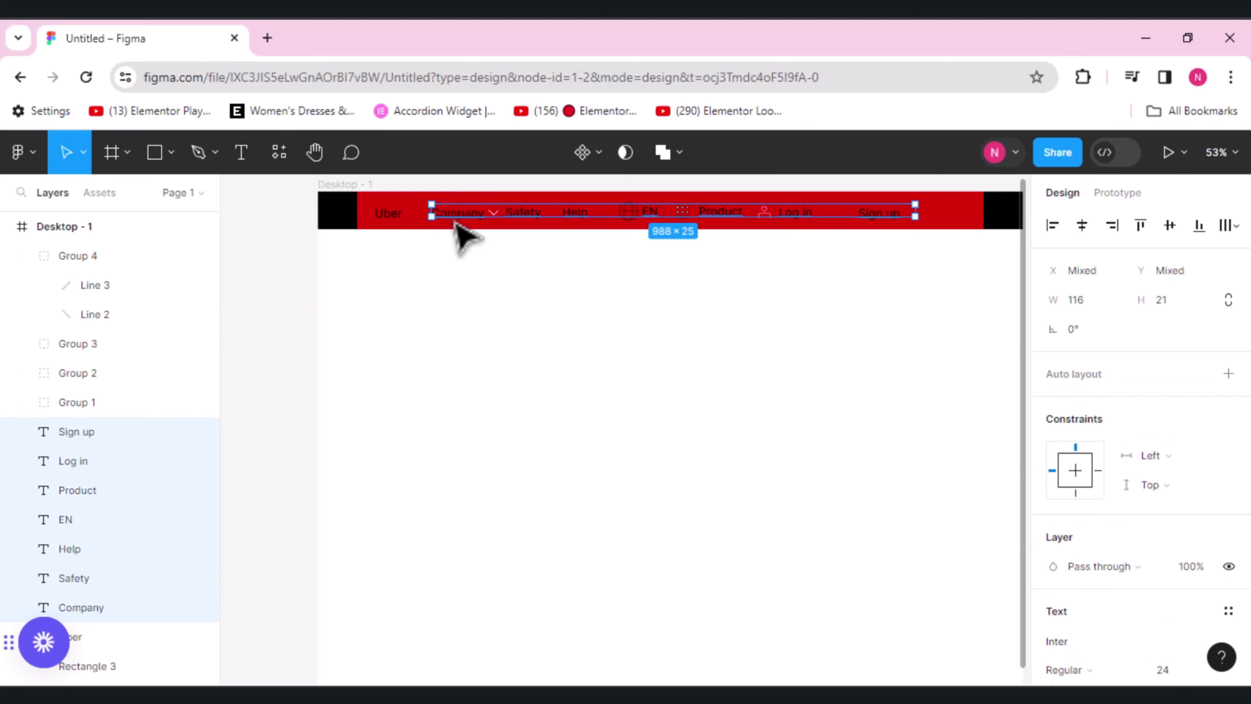
{"action": "left_click", "coordinate": [1168, 671]}
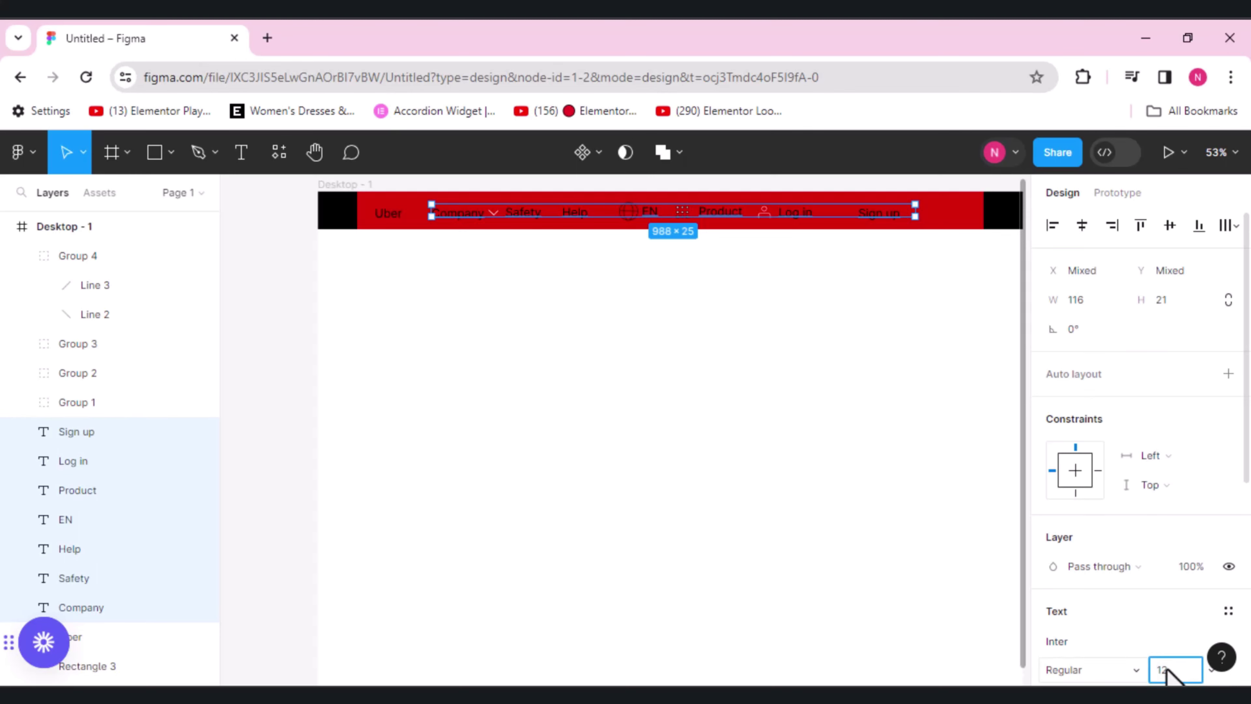
{"action": "type", "text": "12"}
{"action": "left_click", "coordinate": [1076, 673]}
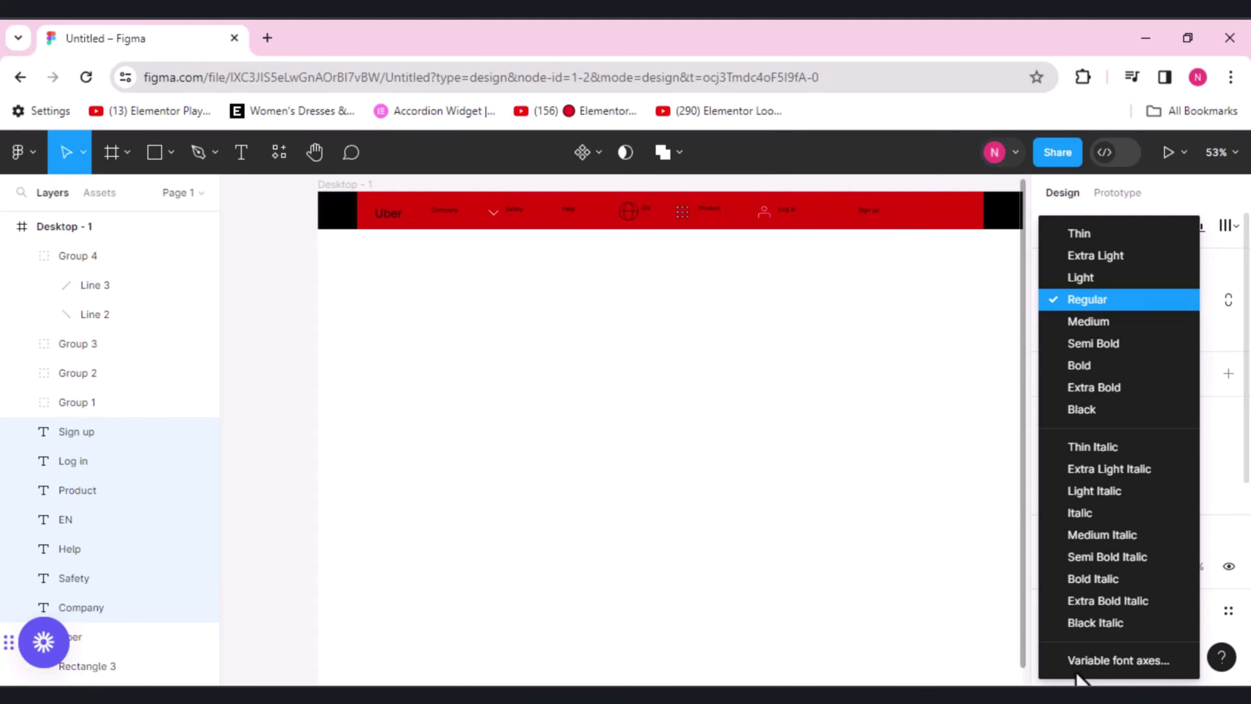
{"action": "left_click", "coordinate": [1091, 323]}
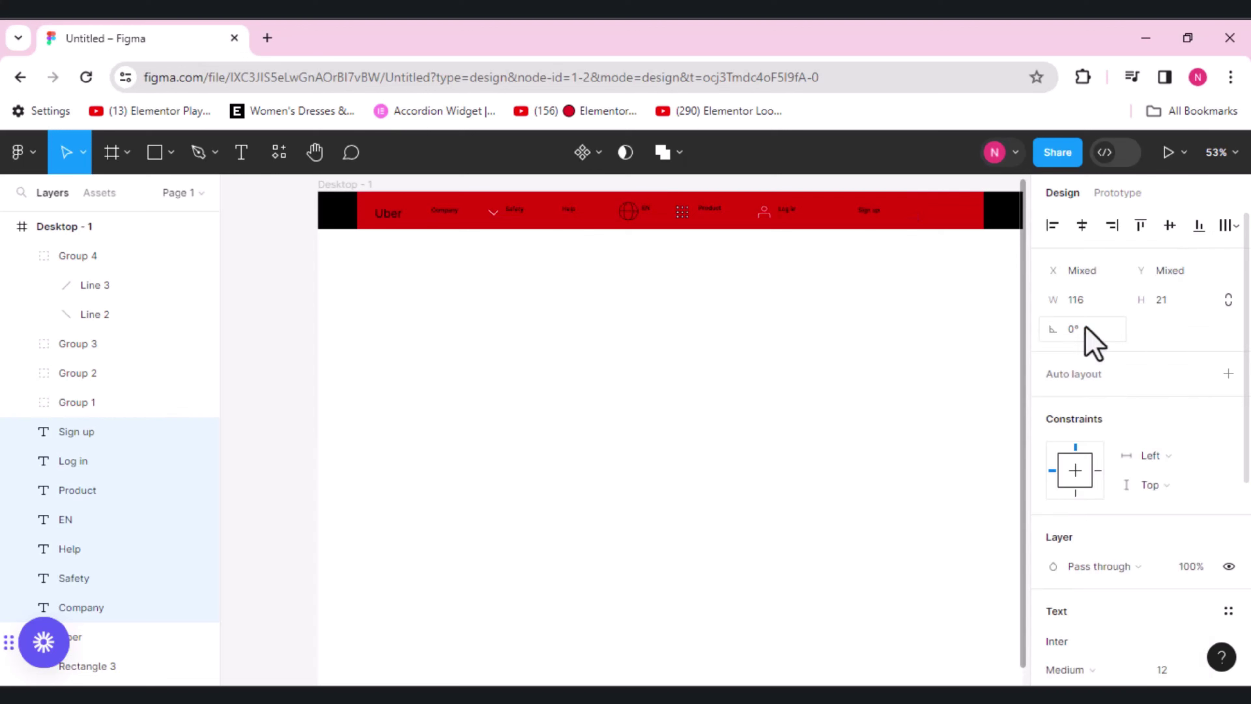
{"action": "left_click", "coordinate": [734, 390]}
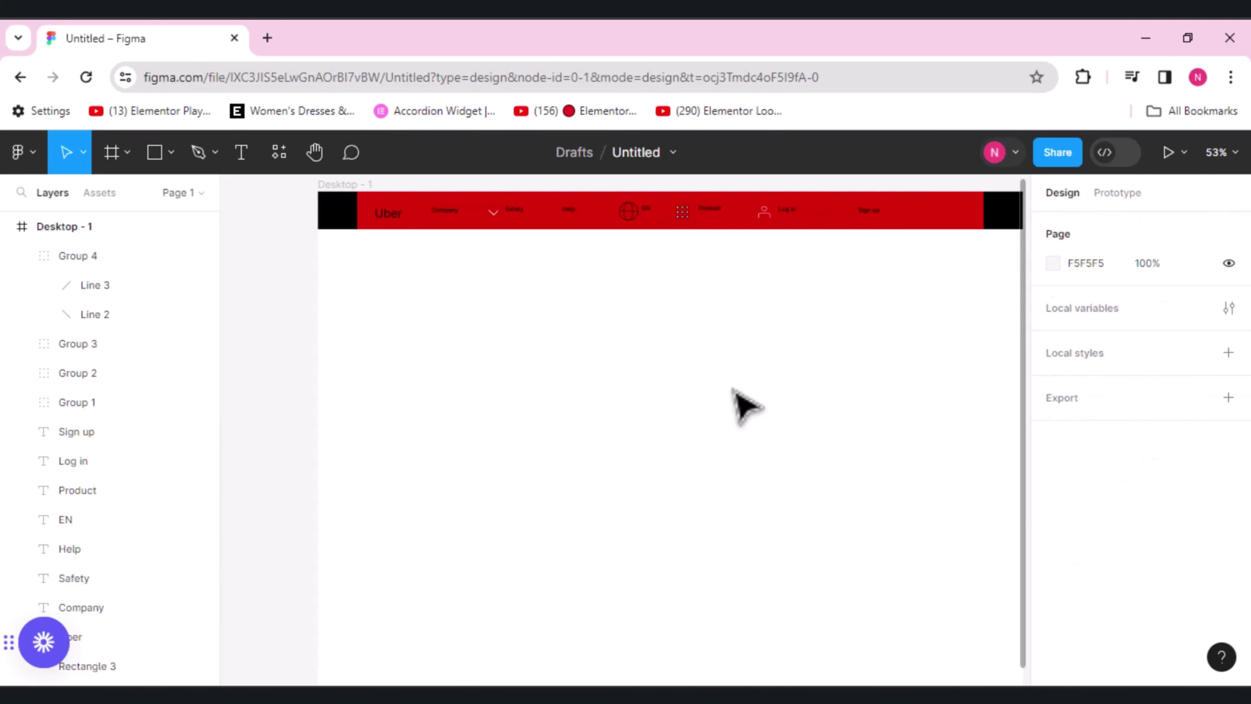
- Move the chevron closer to the Company label at about X 307, Y 35, and shrink it to about 20 × 10
{"action": "scroll", "coordinate": [735, 391], "scroll_direction": "up", "scroll_amount": 3}
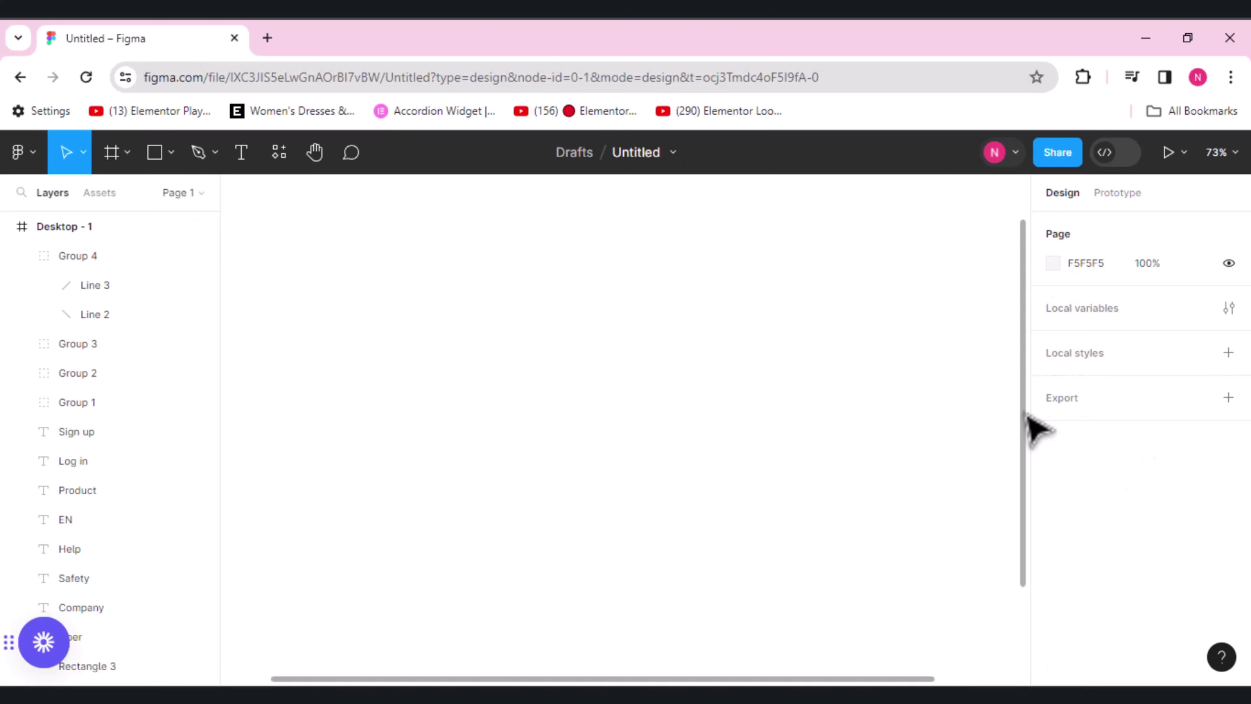
{"action": "left_click_drag", "start_coordinate": [1030, 419], "coordinate": [1033, 260]}
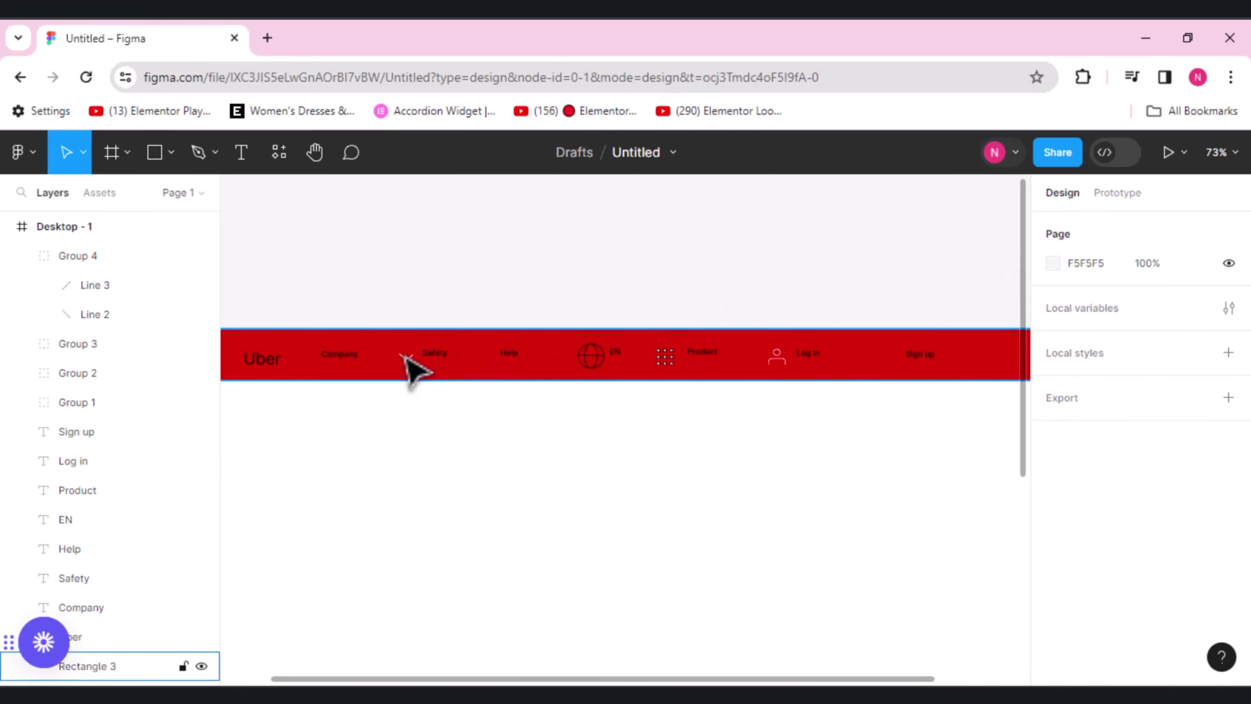
{"action": "mouse_move", "coordinate": [394, 357]}
{"action": "left_mouse_down"}
{"action": "mouse_move", "coordinate": [372, 354]}
{"action": "mouse_move", "coordinate": [384, 357]}
{"action": "left_mouse_up"}
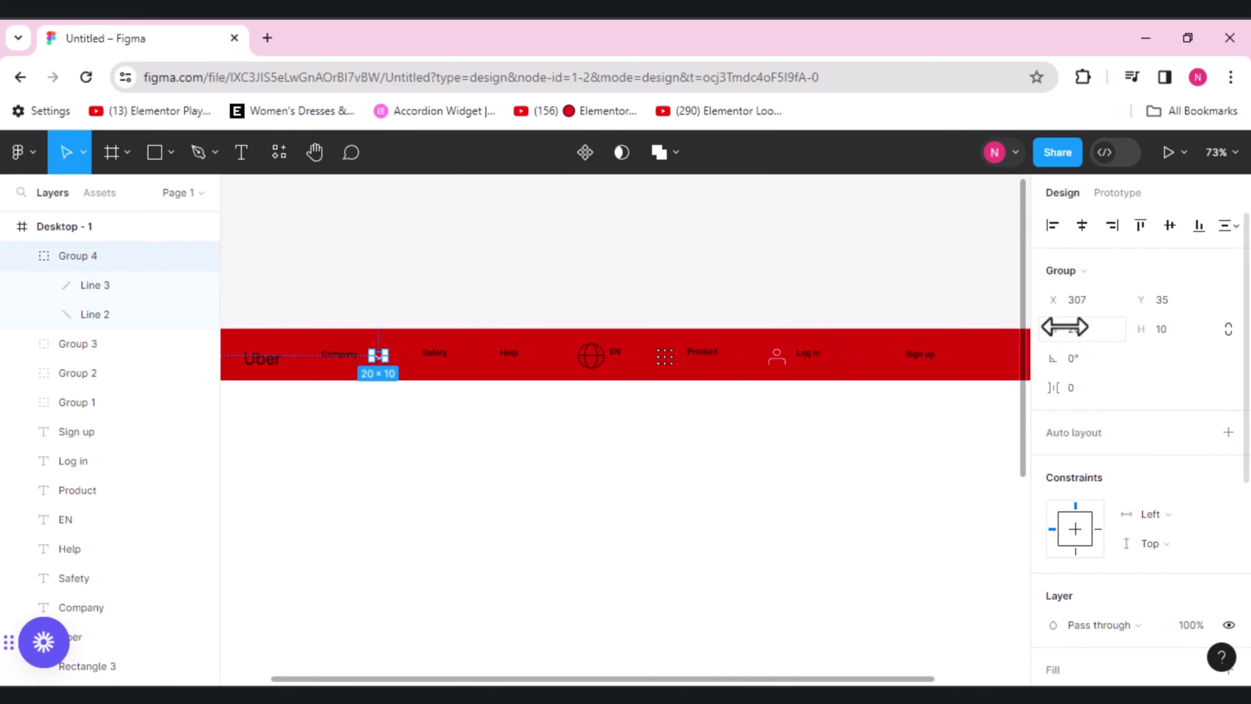
{"action": "key", "text": "Escape"}
{"action": "scroll", "coordinate": [620, 315], "scroll_direction": "down", "scroll_amount": 2}
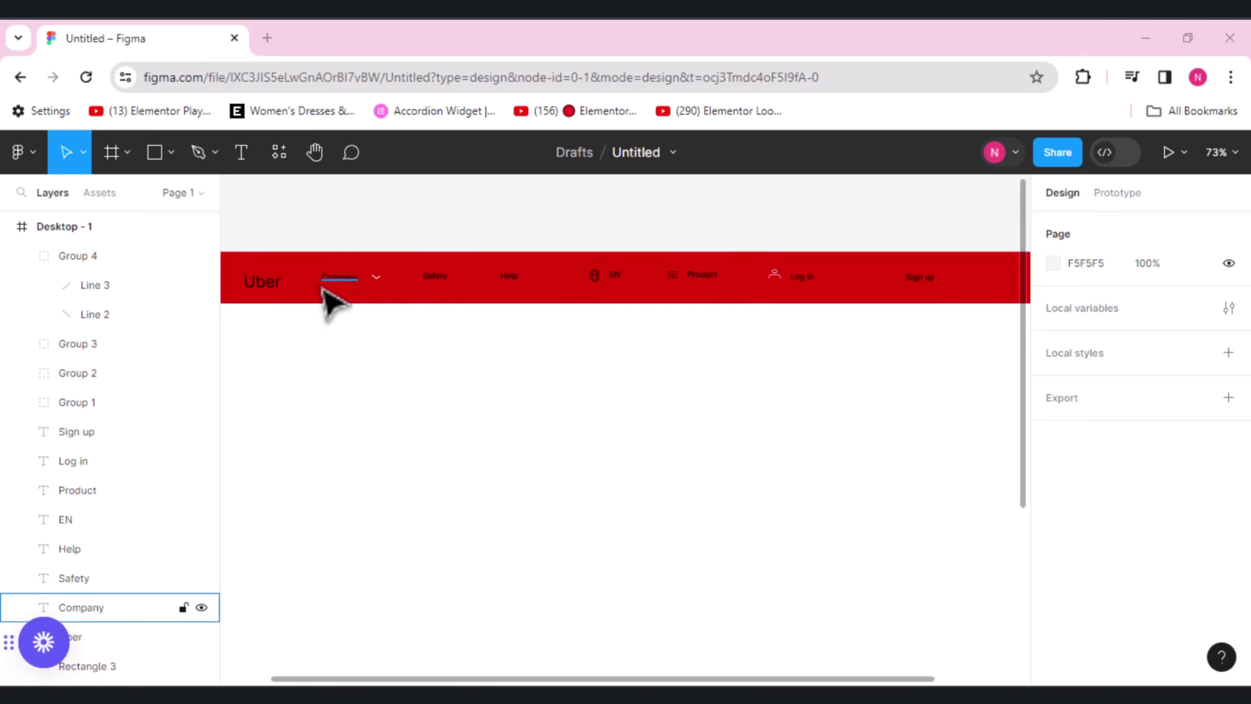
- Draw a rectangle of about 116 × 42 over the Company label and its chevron, at about X 220, Y 20
{"action": "left_click", "coordinate": [173, 156]}
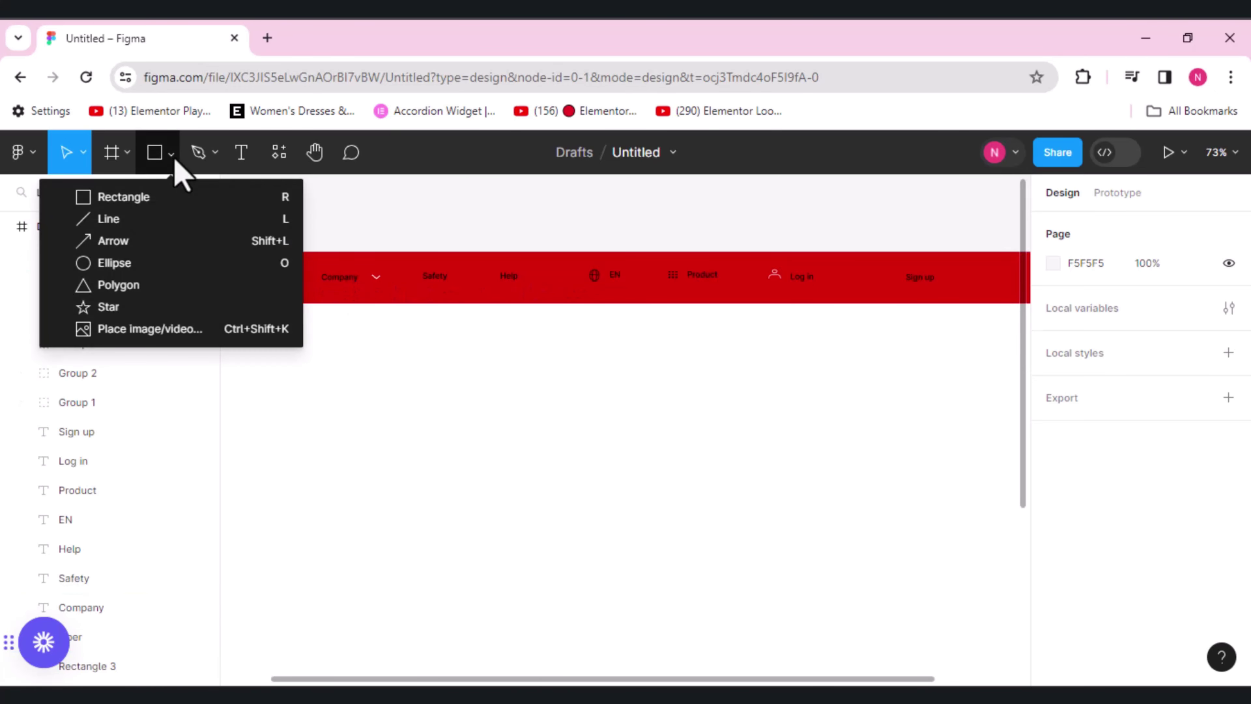
{"action": "left_click", "coordinate": [119, 199]}
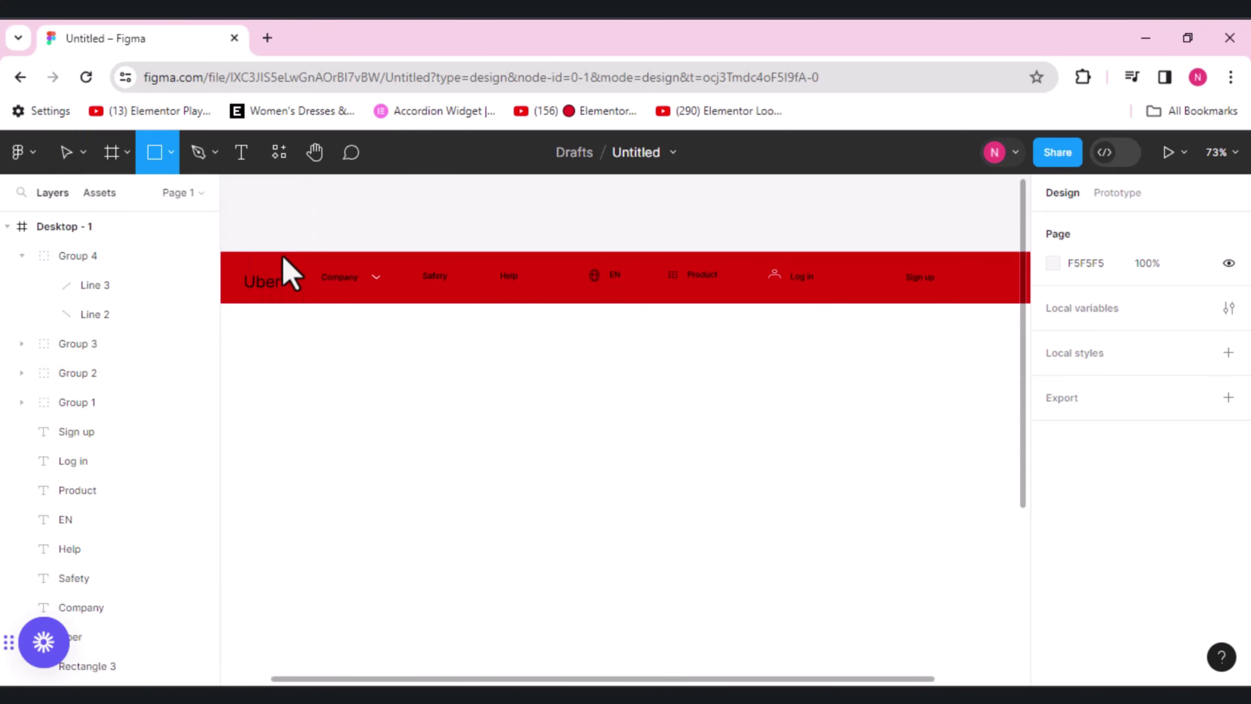
{"action": "mouse_move", "coordinate": [314, 266]}
{"action": "left_mouse_down"}
{"action": "mouse_move", "coordinate": [388, 278]}
{"action": "mouse_move", "coordinate": [392, 296]}
{"action": "left_mouse_up"}
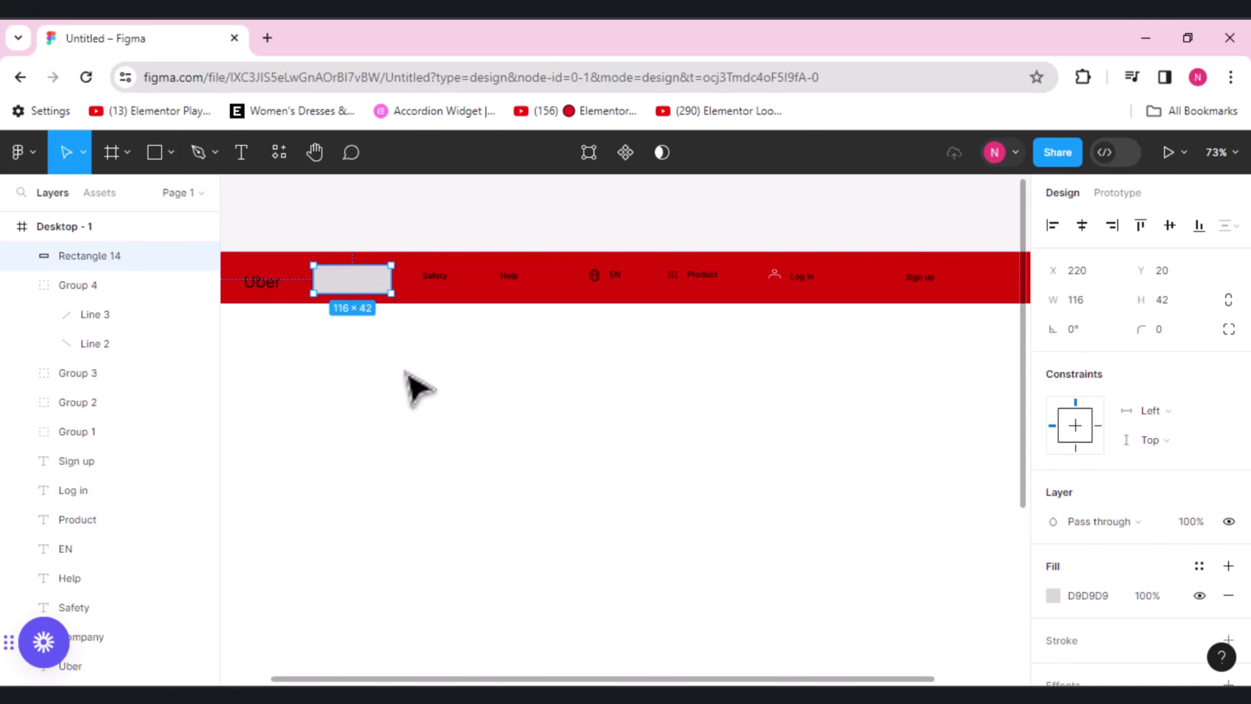
{"action": "left_click", "coordinate": [414, 389]}
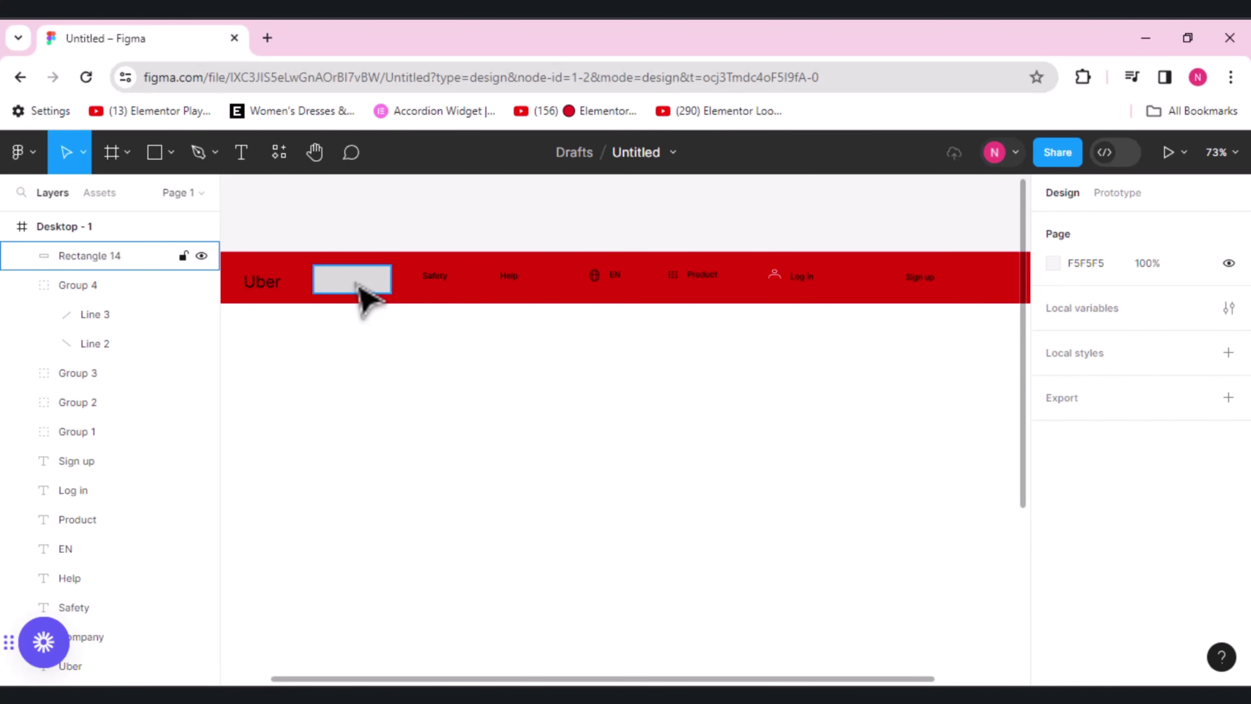
{"action": "left_click", "coordinate": [360, 286]}
{"action": "key", "text": "alt"}
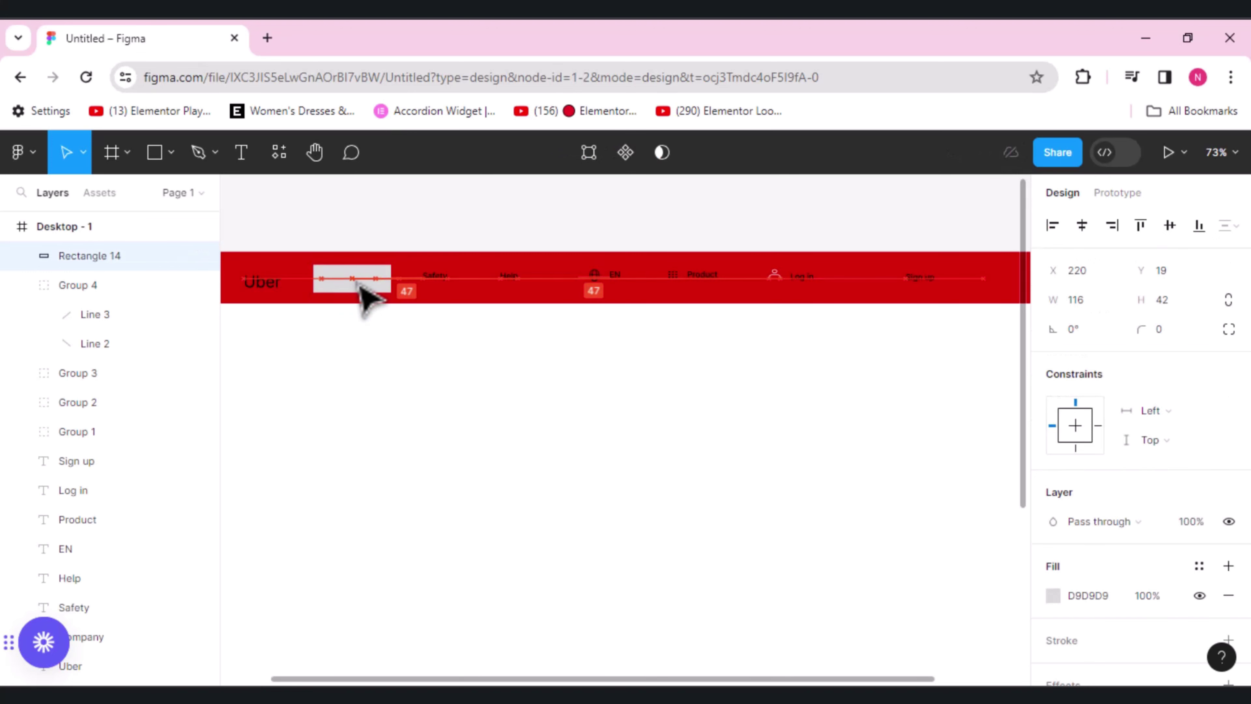
{"action": "left_click", "coordinate": [356, 285]}
{"action": "left_click_drag", "start_coordinate": [361, 284], "coordinate": [362, 286]}
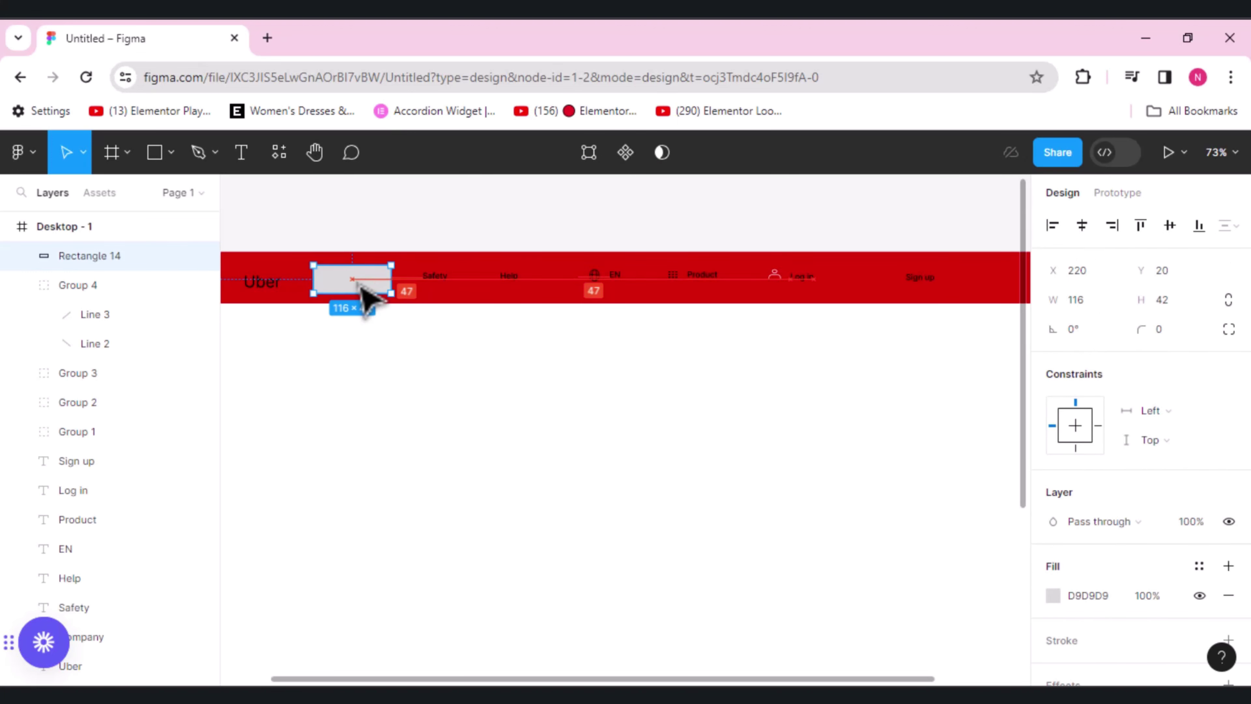
{"action": "left_click", "coordinate": [386, 356]}
- Set the corner radius of the rectangle over the Company label to 19
{"action": "left_click", "coordinate": [373, 285]}
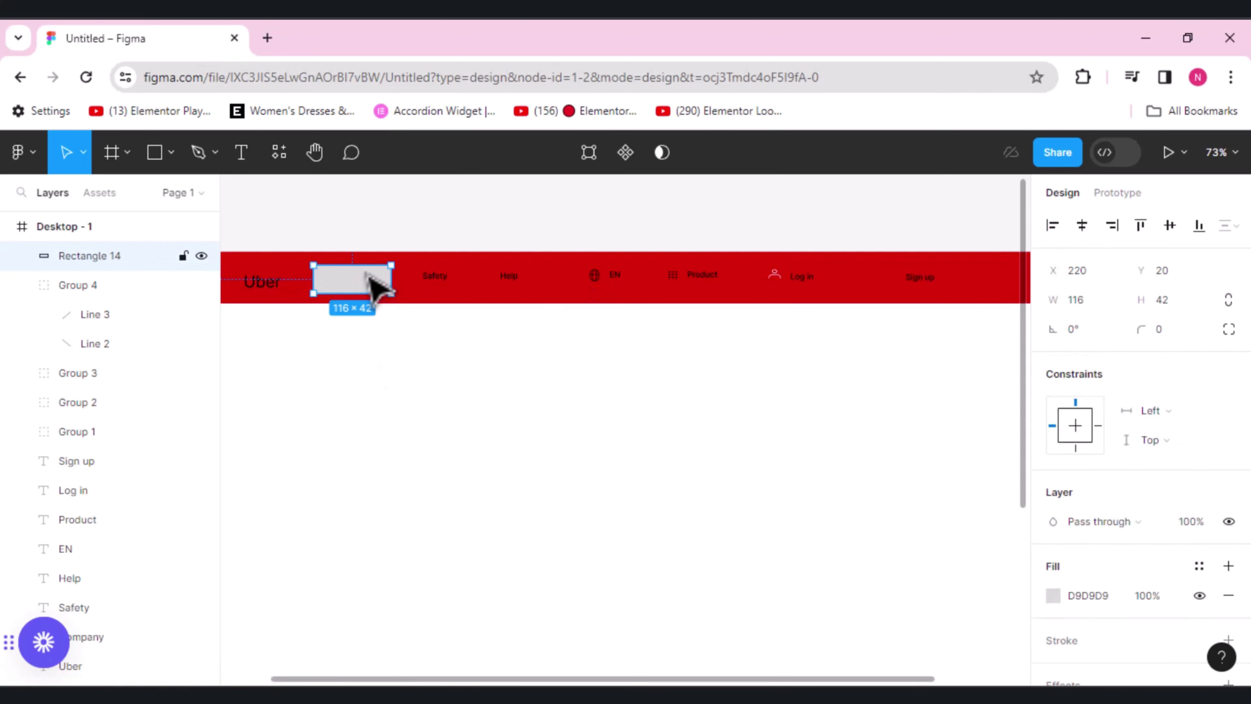
{"action": "left_click", "coordinate": [1160, 328]}
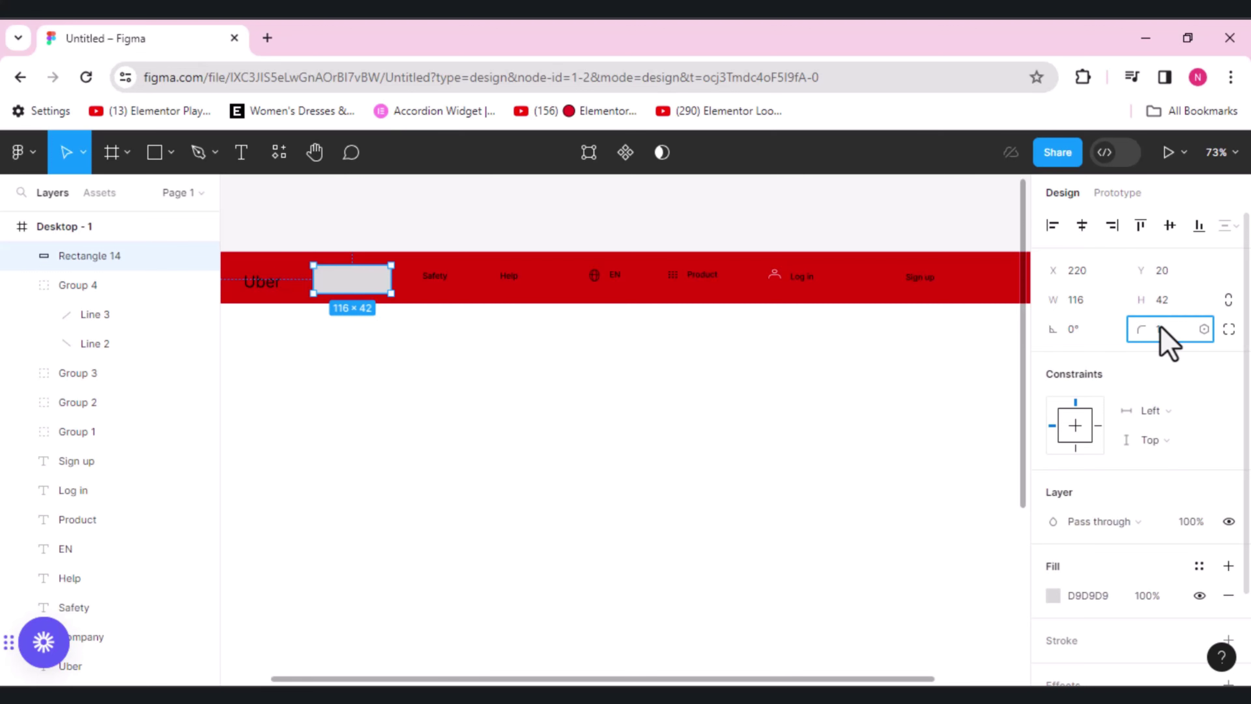
{"action": "type", "text": "19"}
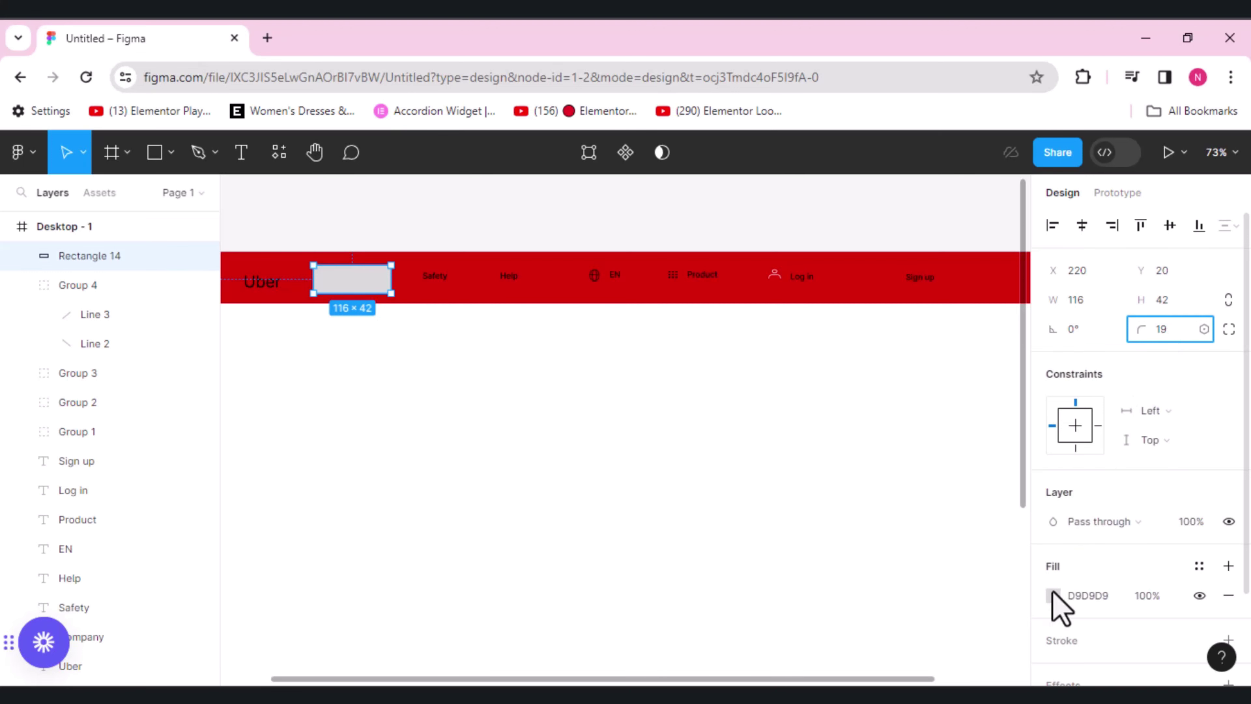
- Change the rounded rectangle's fill to dark grey 4D4D4D
{"action": "left_click", "coordinate": [1053, 595]}
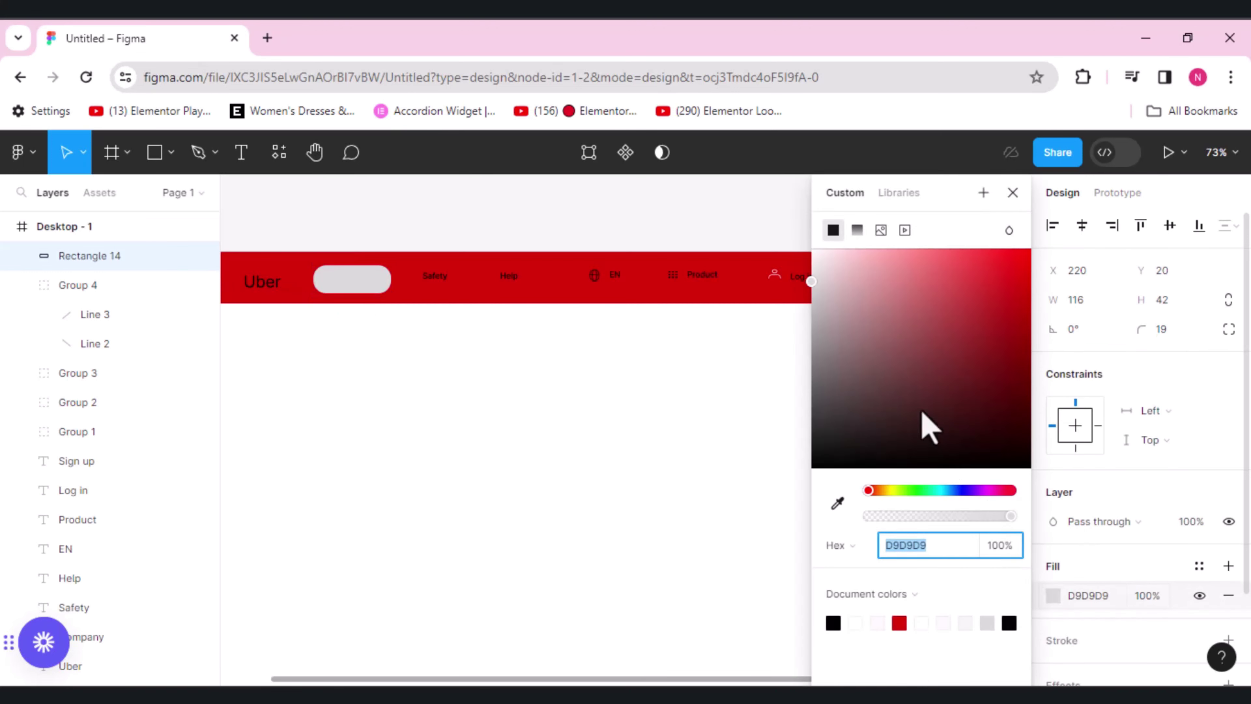
{"action": "left_click", "coordinate": [843, 327]}
{"action": "left_click_drag", "start_coordinate": [838, 389], "coordinate": [812, 403]}
{"action": "left_click", "coordinate": [586, 471]}
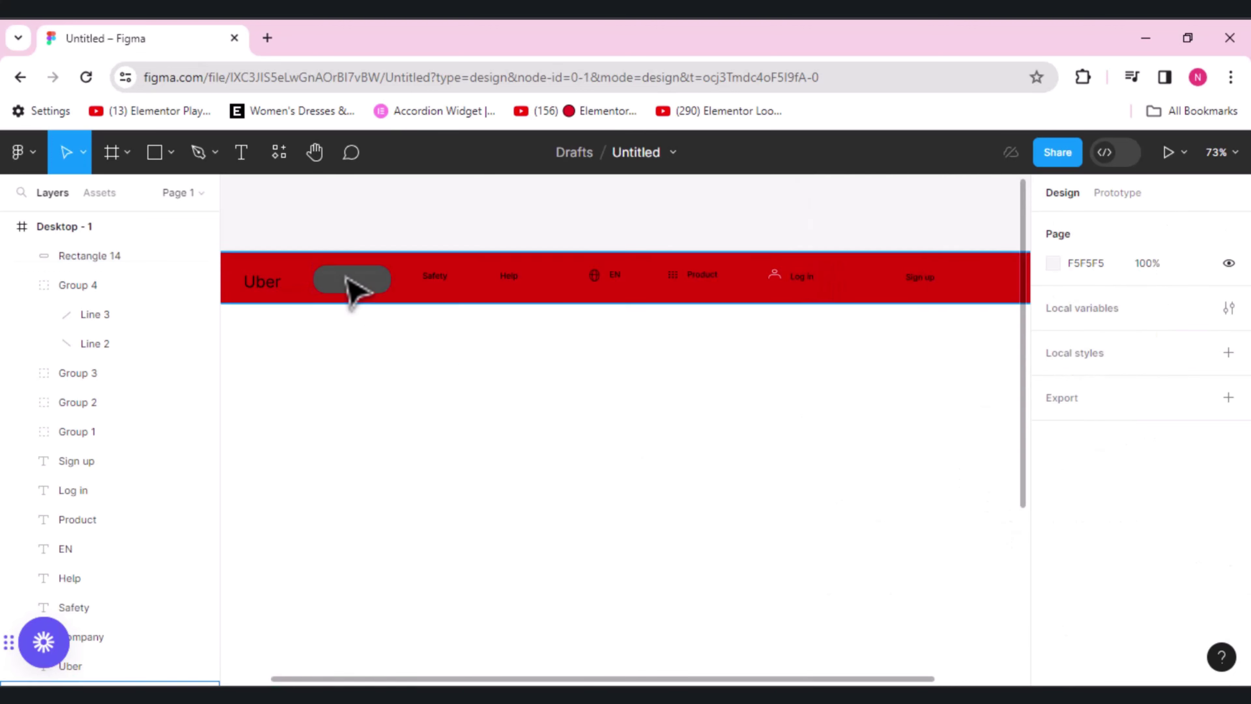
- Bring the Company label and the chevron group above the dark grey rectangle in the layer order
{"action": "left_click", "coordinate": [348, 280]}
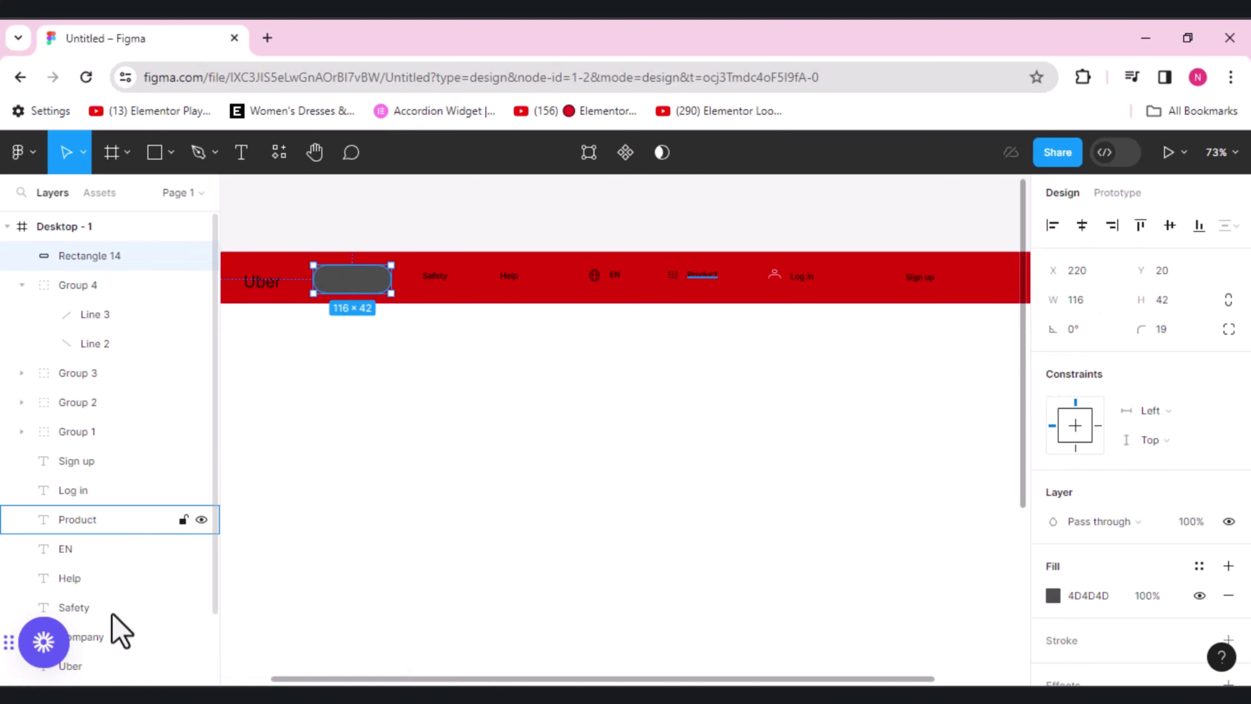
{"action": "left_click", "coordinate": [106, 636]}
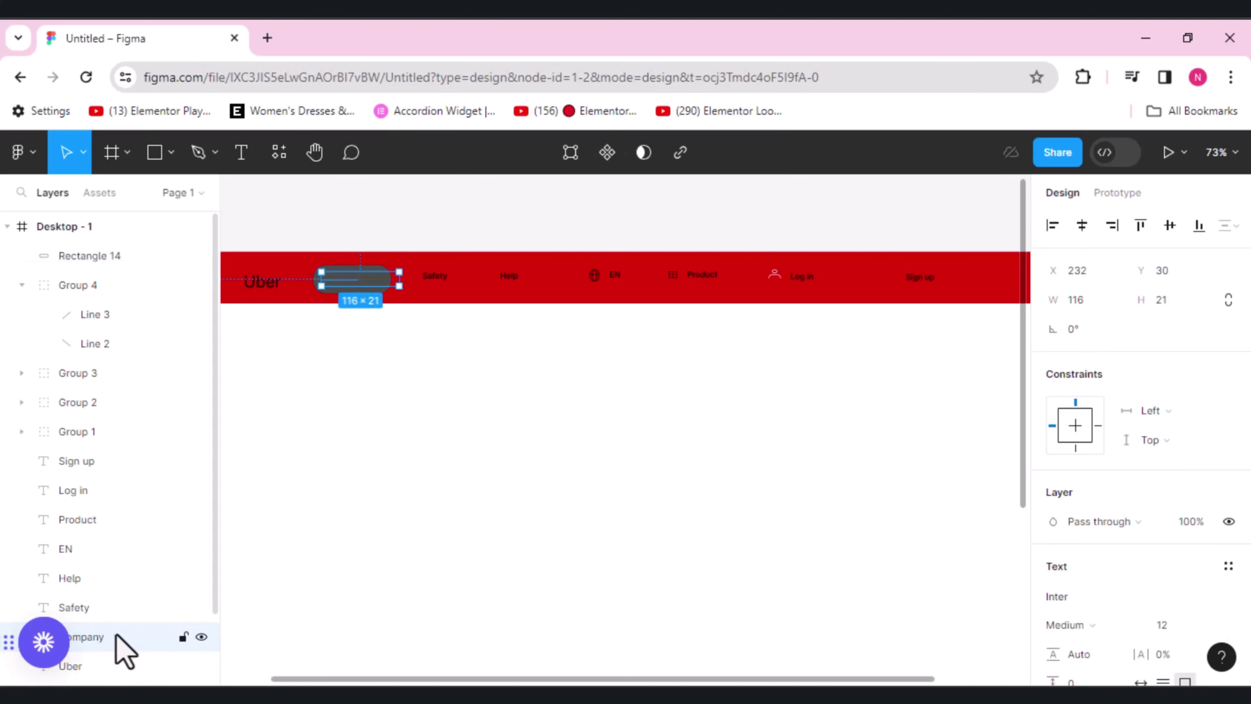
{"action": "left_click_drag", "start_coordinate": [128, 651], "coordinate": [112, 254]}
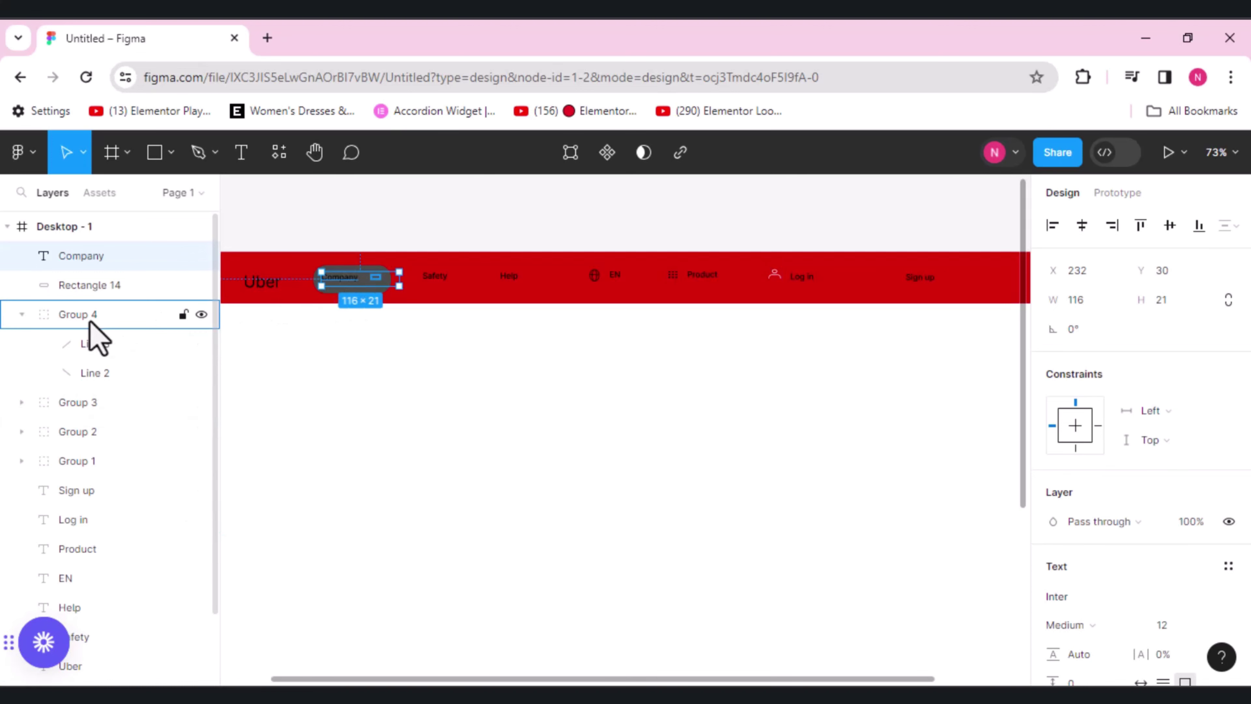
{"action": "left_click_drag", "start_coordinate": [90, 321], "coordinate": [112, 280]}
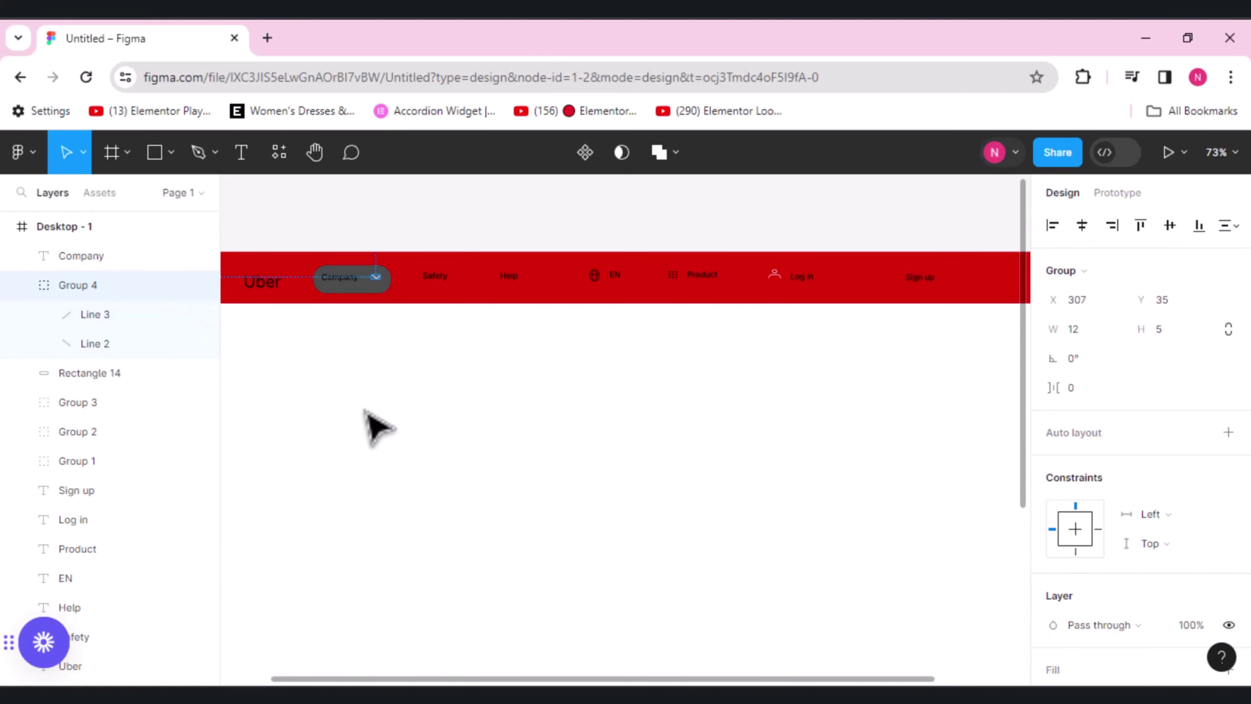
- Move the Company label to about X 239, Y 32 to centre it within the dark grey rounded rectangle
{"action": "left_click", "coordinate": [377, 427]}
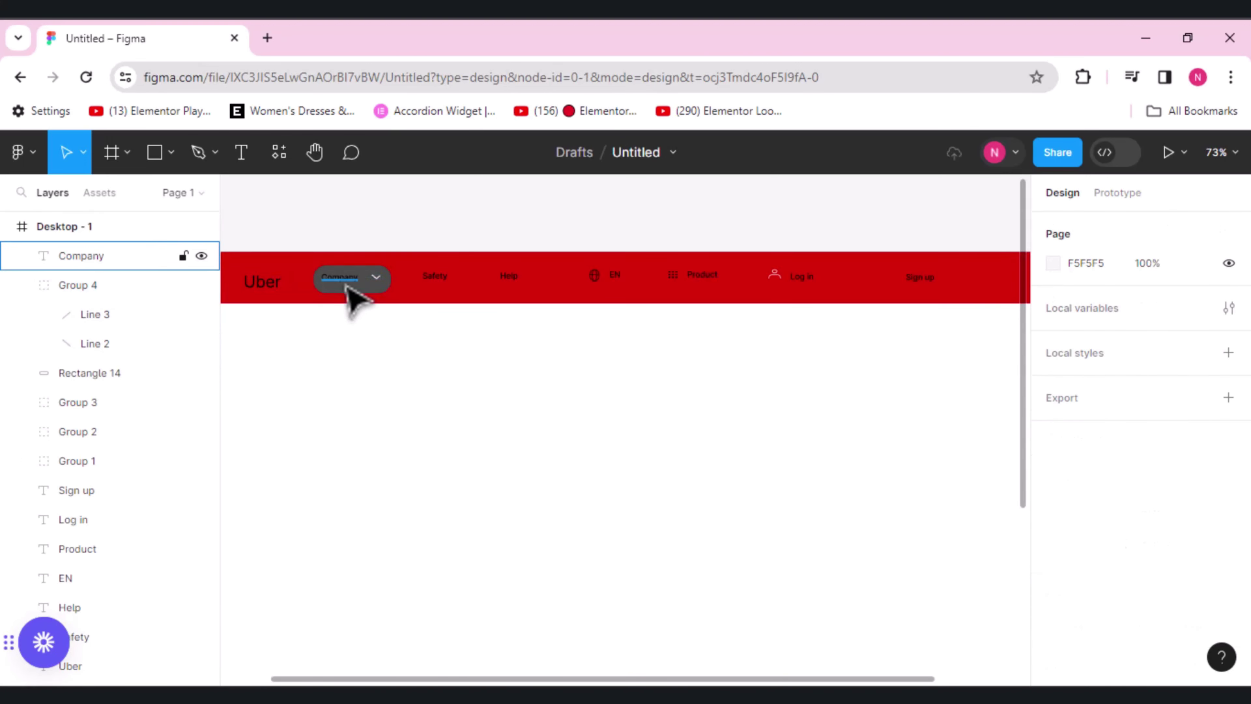
{"action": "left_click", "coordinate": [353, 299]}
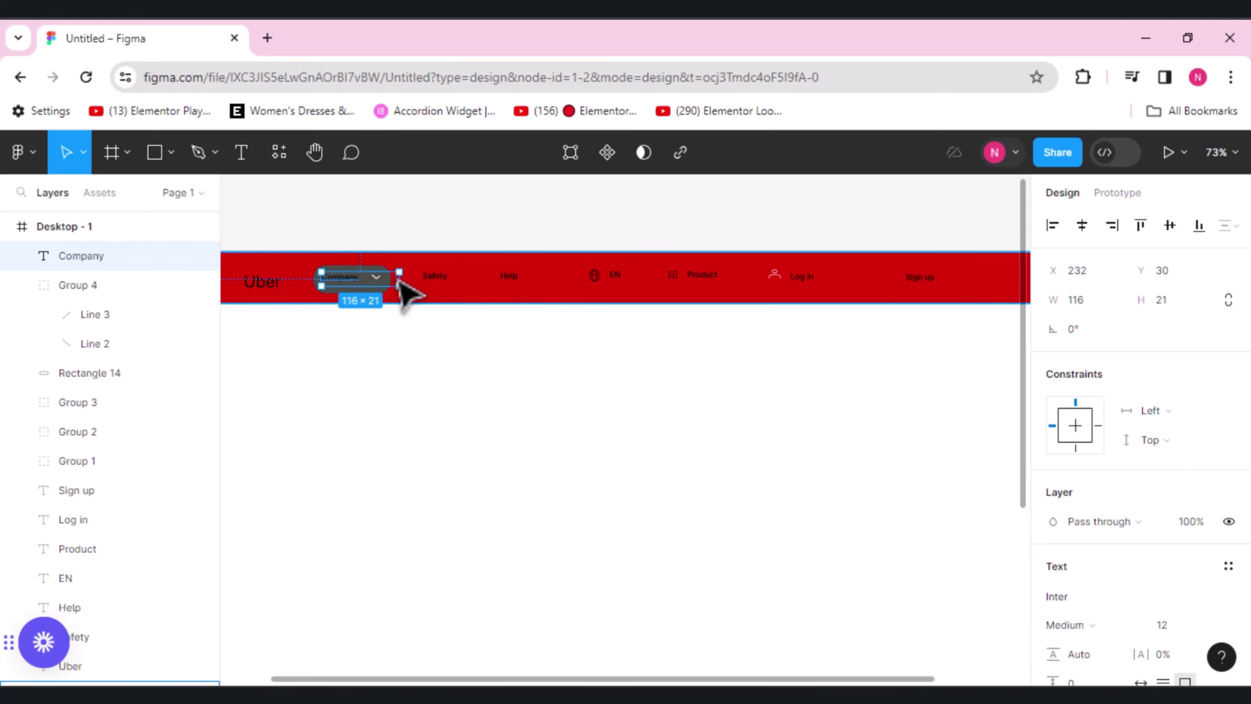
{"action": "left_click", "coordinate": [400, 283]}
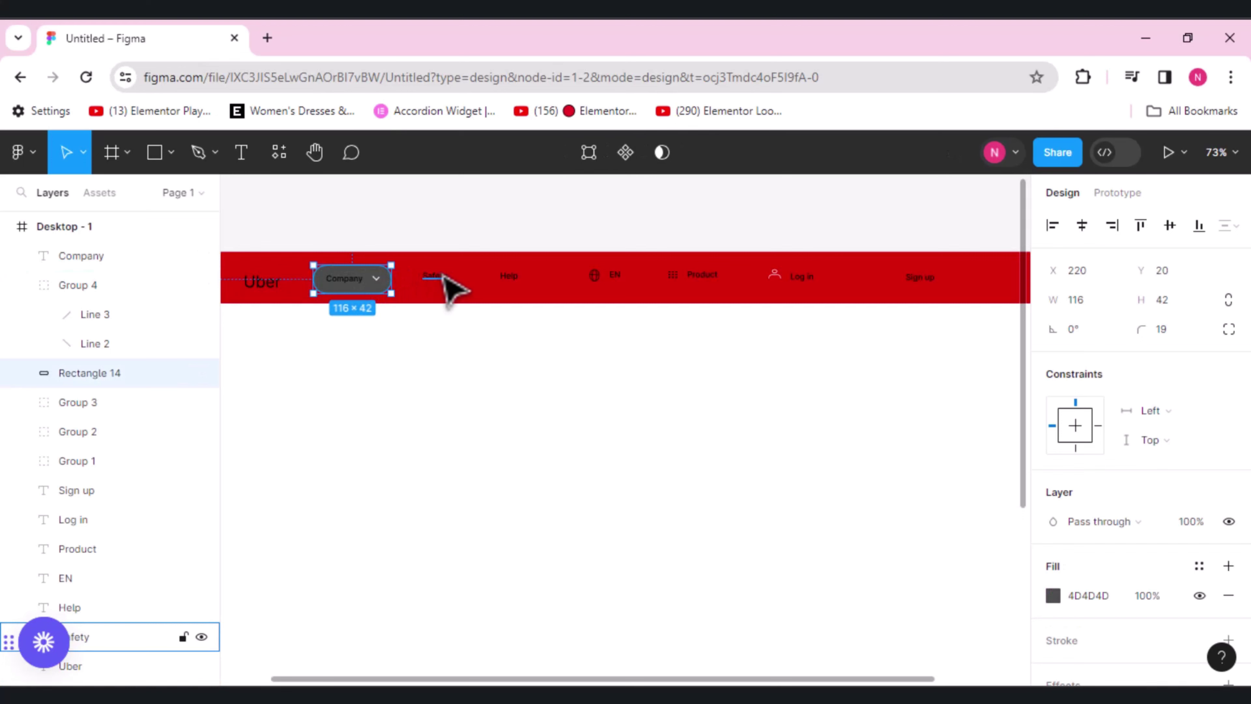
- Move the Safety label to X 369, Y 33 and the Help label to X 450 to tighten the menu spacing
{"action": "left_click_drag", "start_coordinate": [427, 277], "coordinate": [433, 279]}
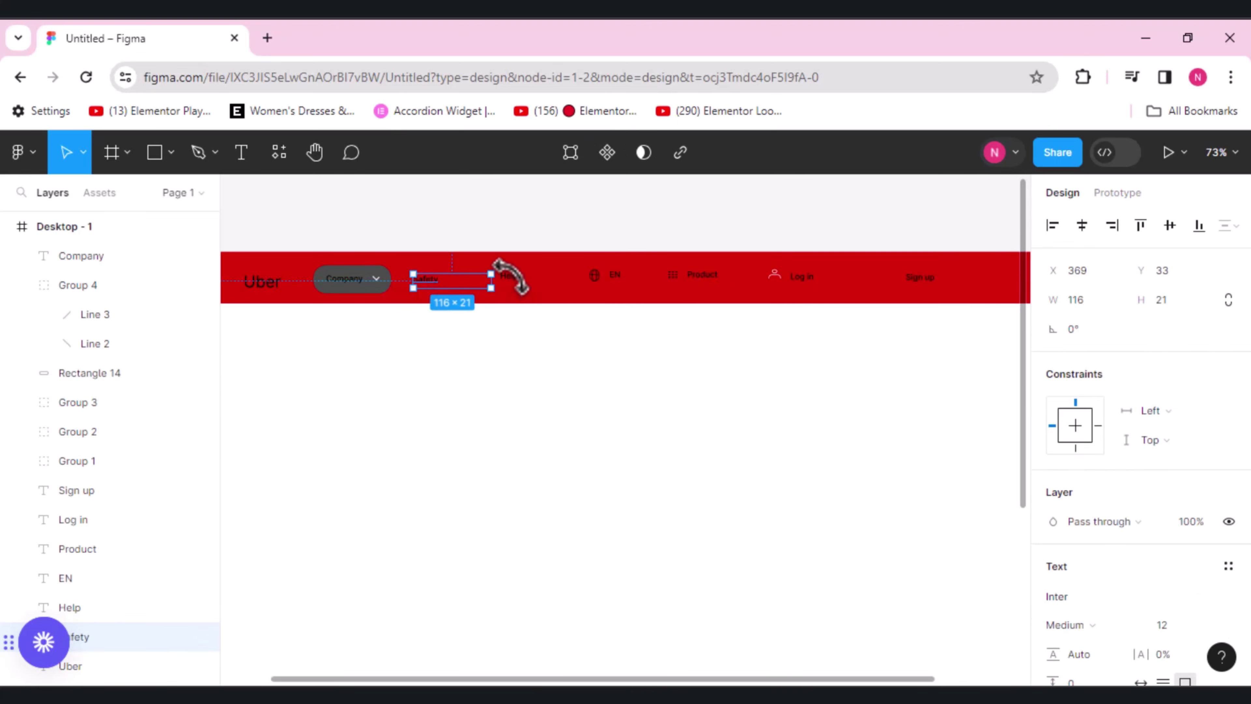
{"action": "left_click_drag", "start_coordinate": [513, 280], "coordinate": [480, 285]}
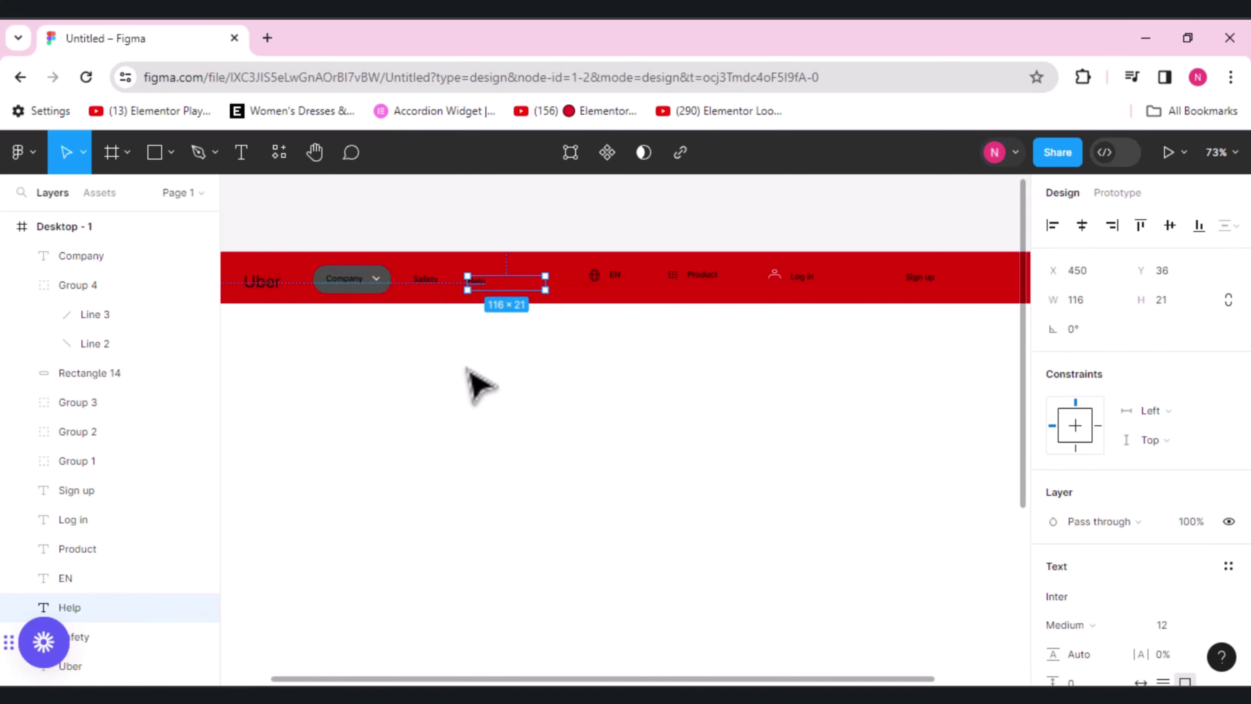
{"action": "left_click", "coordinate": [469, 376]}
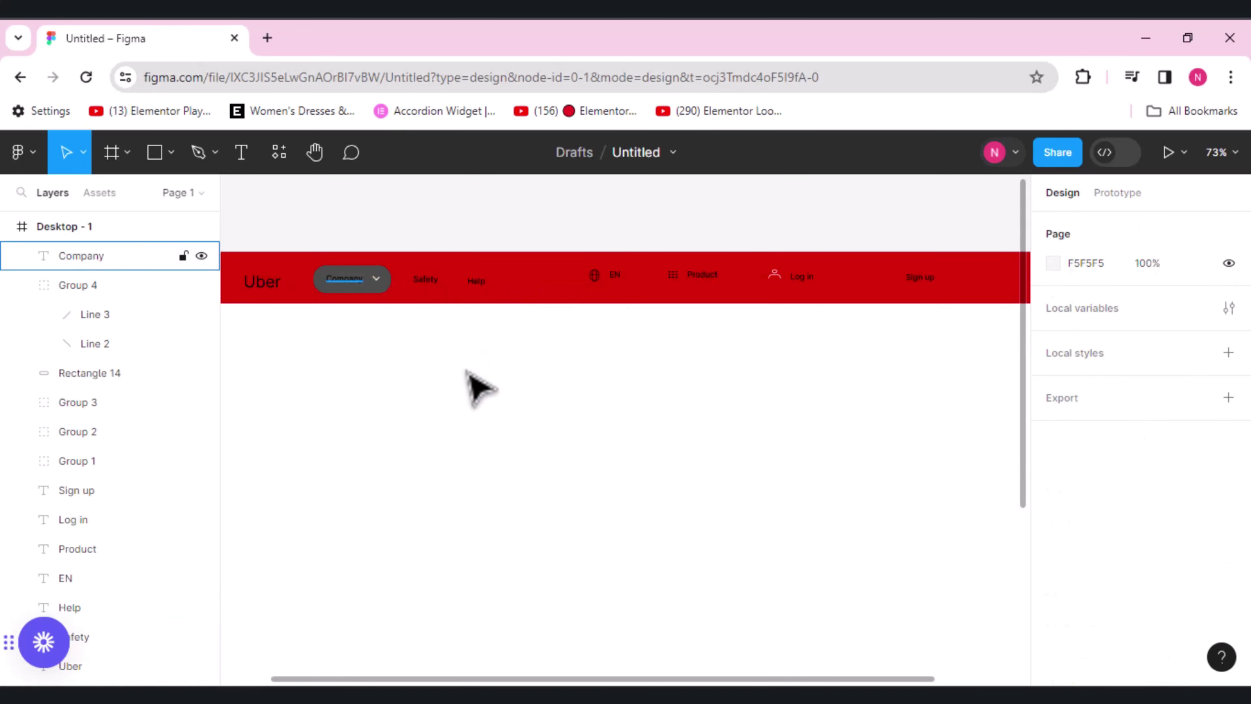
{"action": "left_click", "coordinate": [480, 291]}
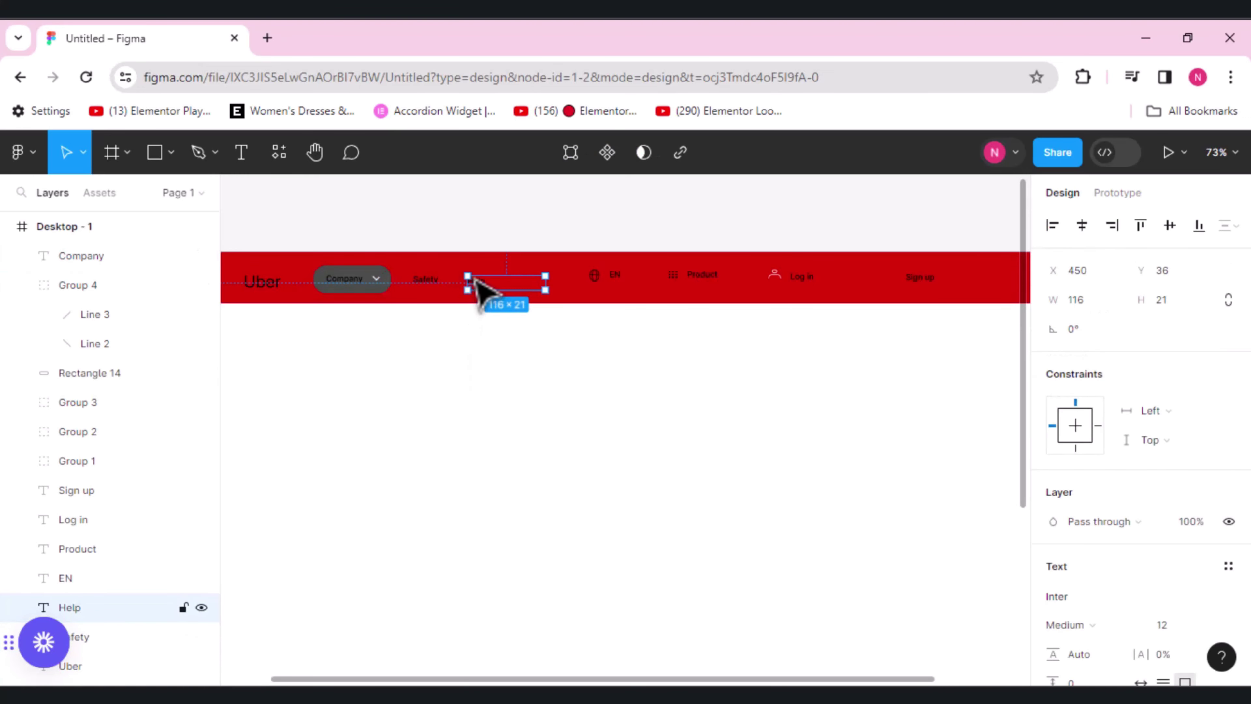
{"action": "key", "text": "Escape"}
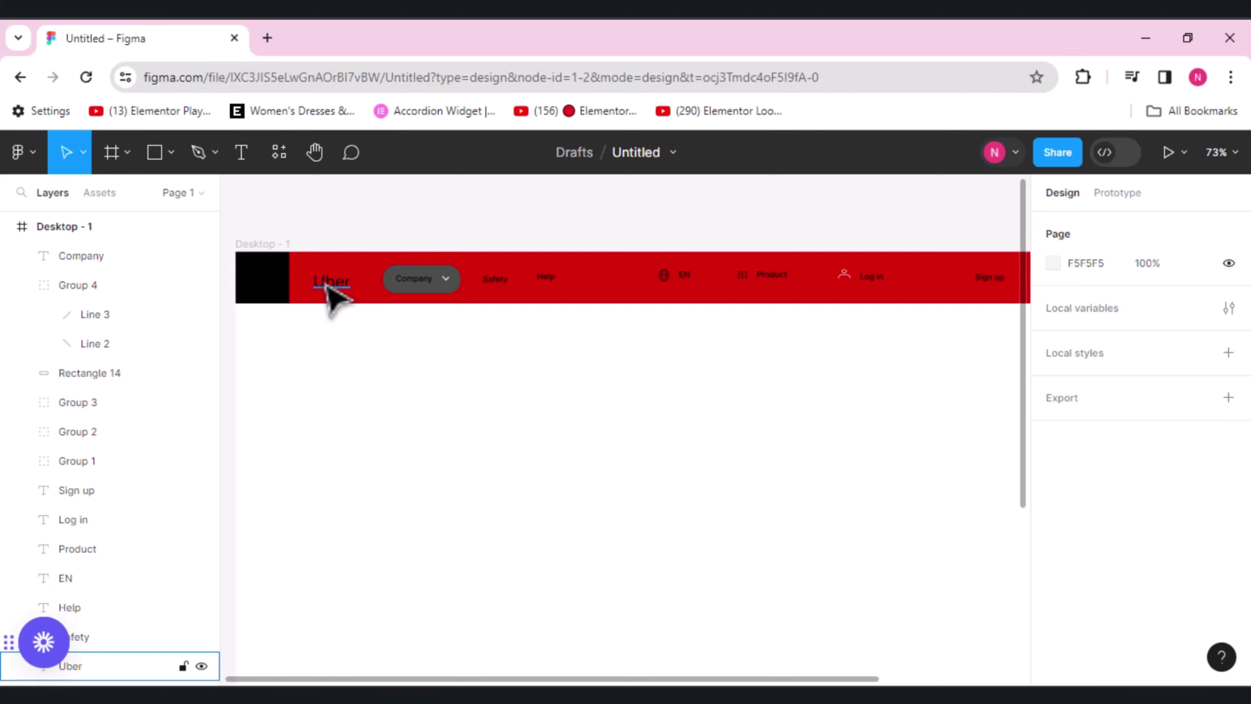
- Move the Uber label against the black block and shift the dark grey rounded rectangle to X 177, Y 20
{"action": "left_click_drag", "start_coordinate": [307, 284], "coordinate": [303, 287]}
{"action": "left_click", "coordinate": [355, 399]}
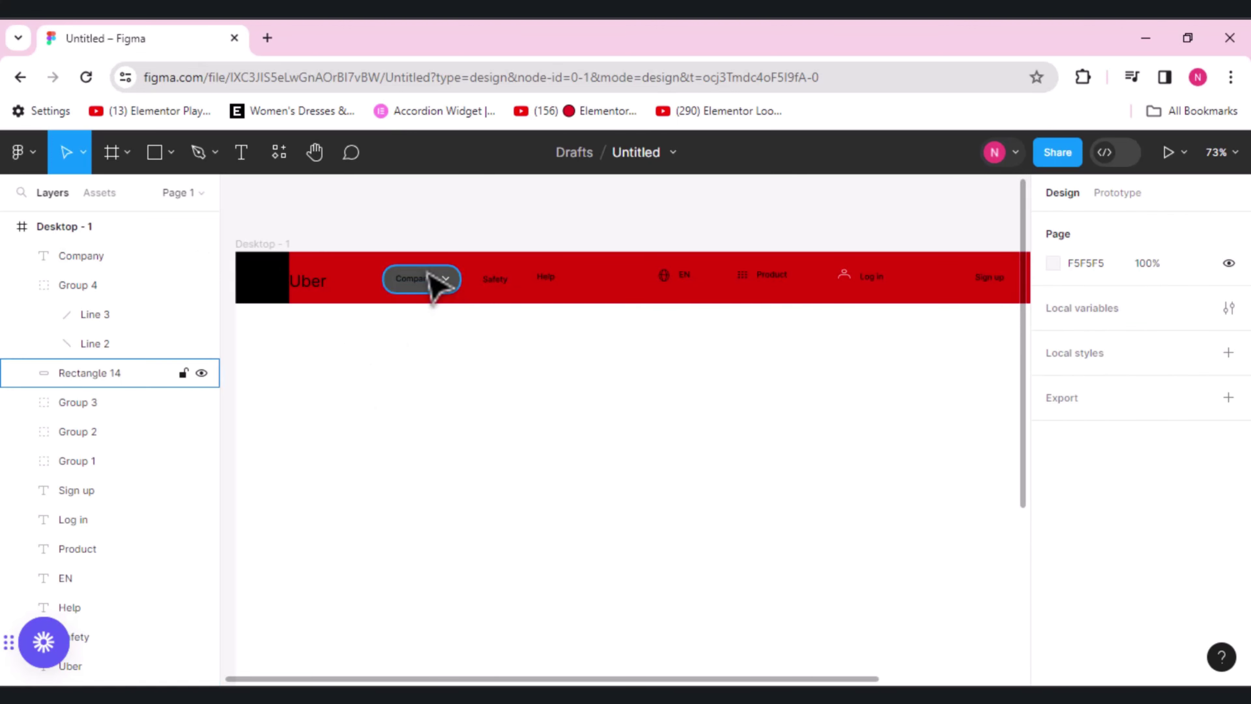
{"action": "mouse_move", "coordinate": [425, 274]}
{"action": "left_mouse_down"}
{"action": "mouse_move", "coordinate": [391, 272]}
{"action": "mouse_move", "coordinate": [421, 286]}
{"action": "left_mouse_up"}
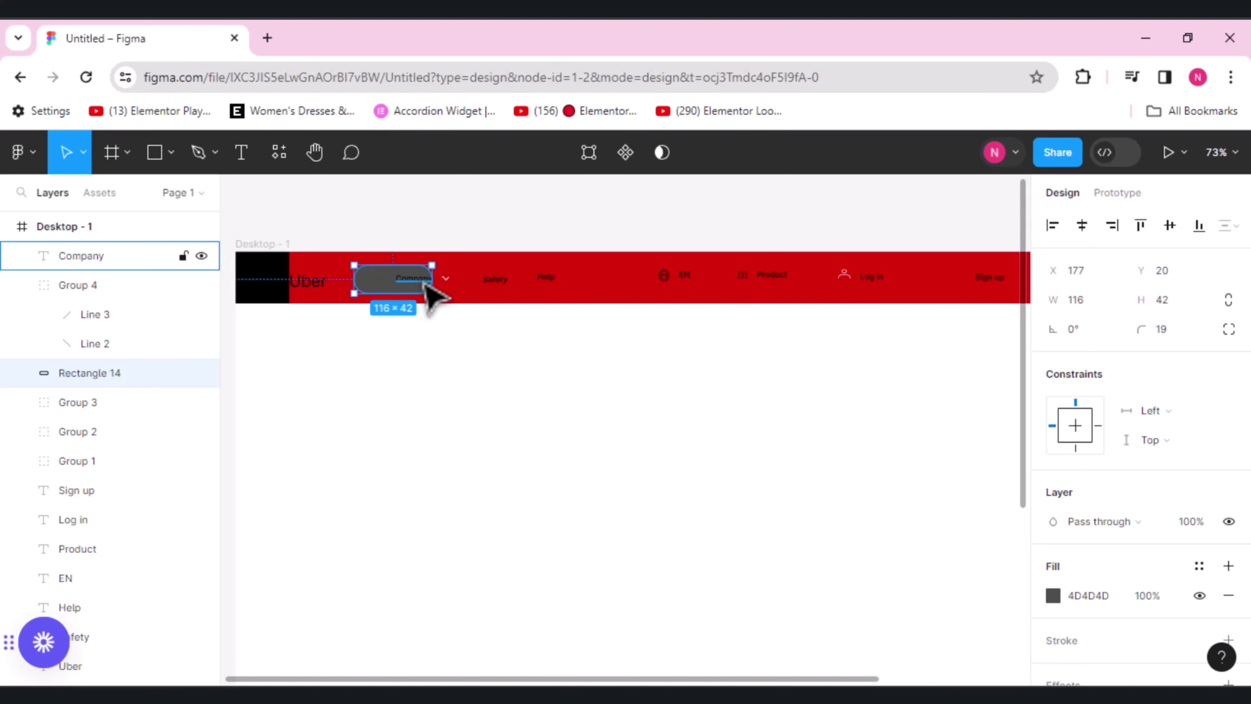
- Move the Company label to X 197, Y 33 and the chevron group beside it onto the dark grey rounded rectangle
{"action": "left_click", "coordinate": [423, 286]}
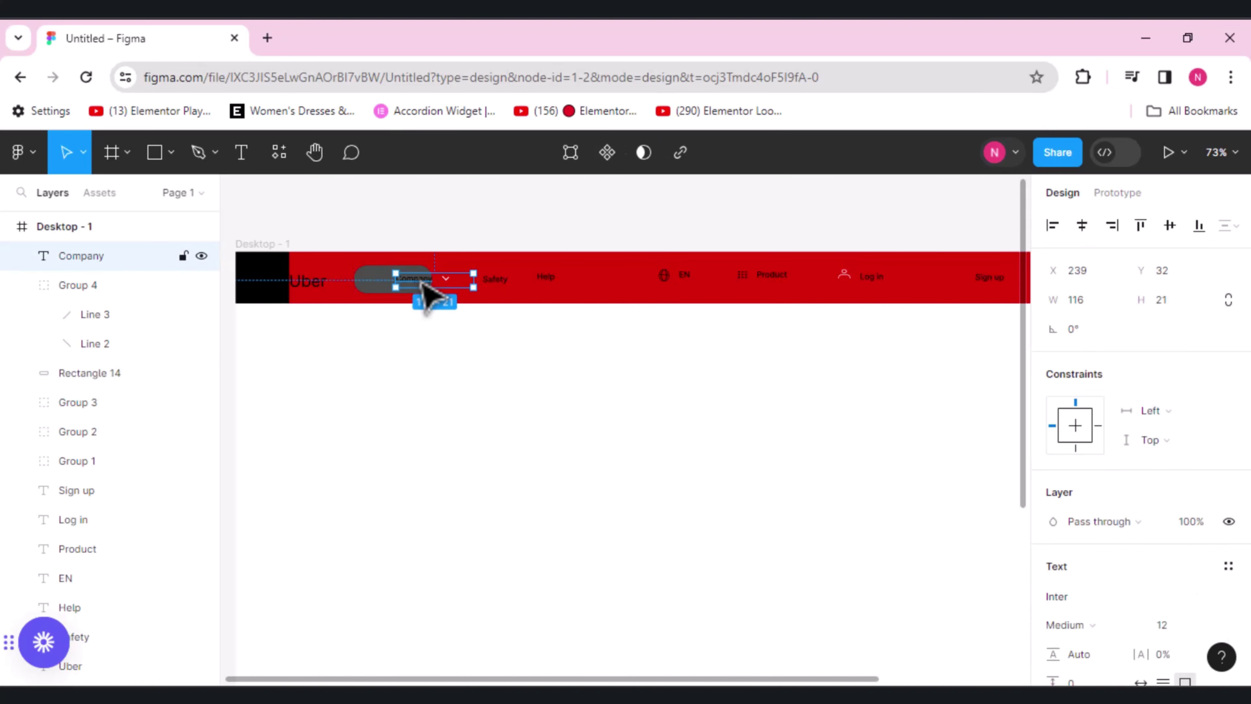
{"action": "left_click_drag", "start_coordinate": [411, 288], "coordinate": [399, 292]}
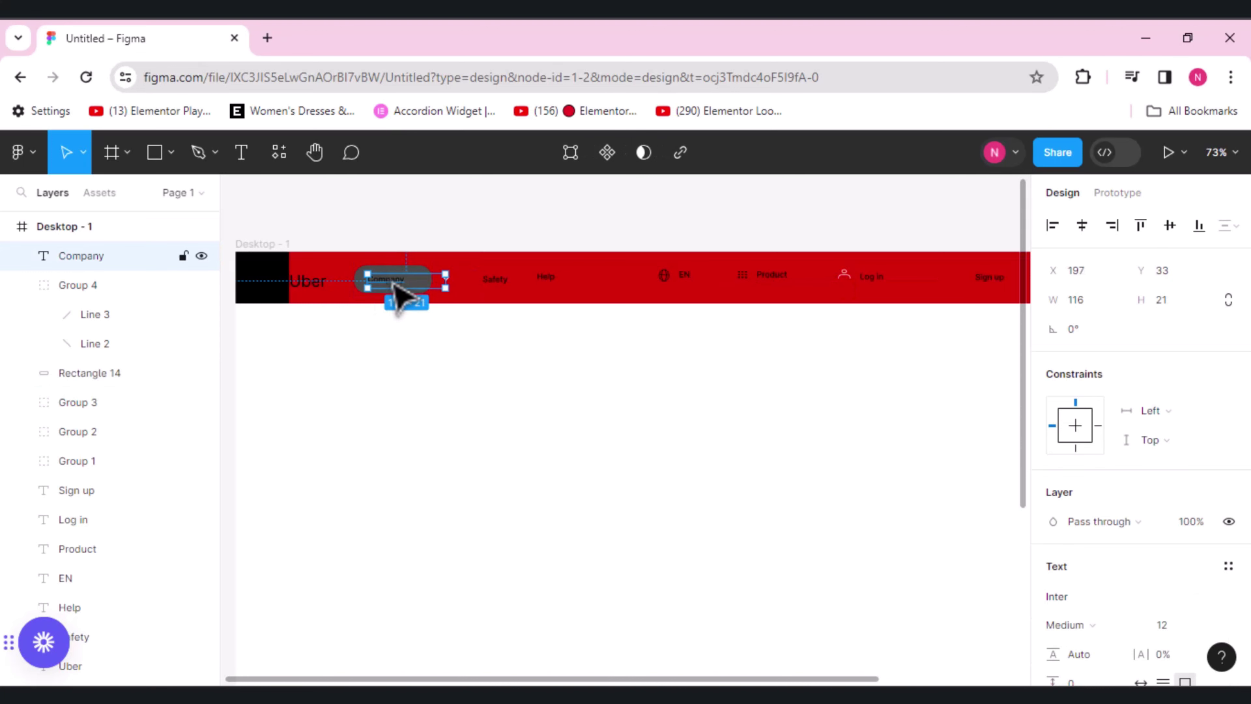
{"action": "left_click", "coordinate": [468, 394]}
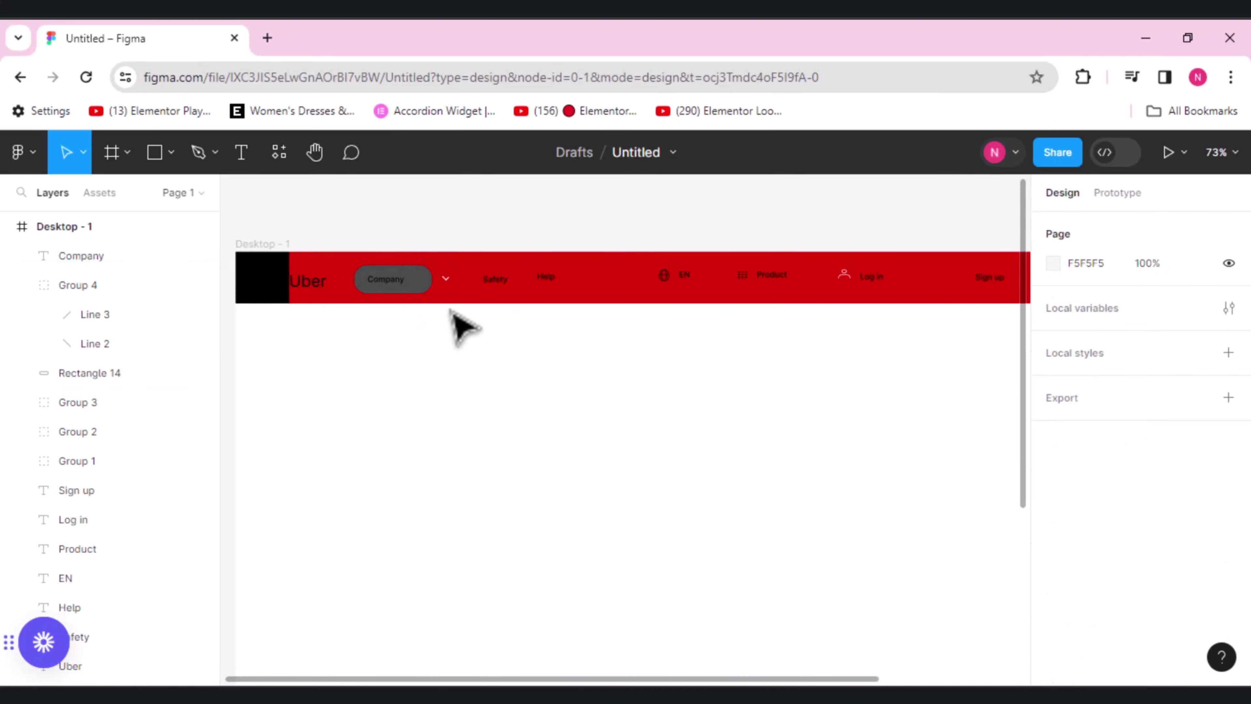
{"action": "left_click_drag", "start_coordinate": [447, 279], "coordinate": [424, 284]}
{"action": "left_click", "coordinate": [437, 343]}
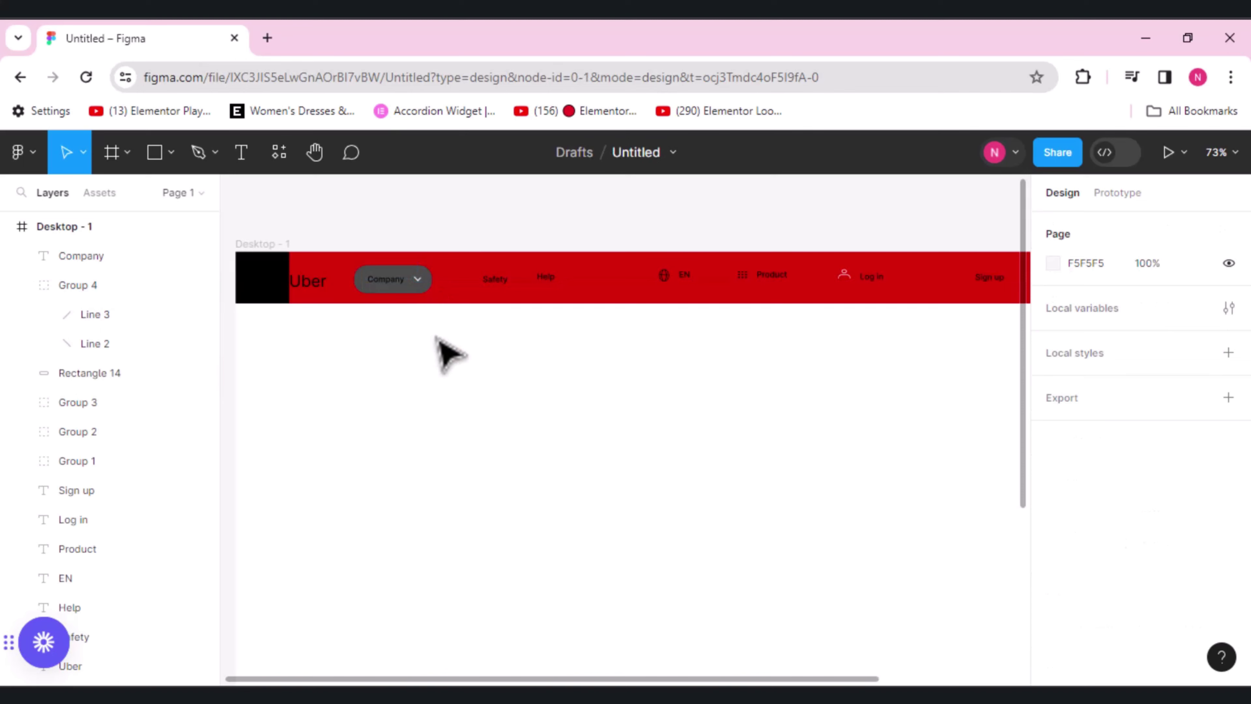
- Reposition the Uber label at X 84, Y 25 to line it up with the Company button
{"action": "left_click_drag", "start_coordinate": [299, 282], "coordinate": [301, 284]}
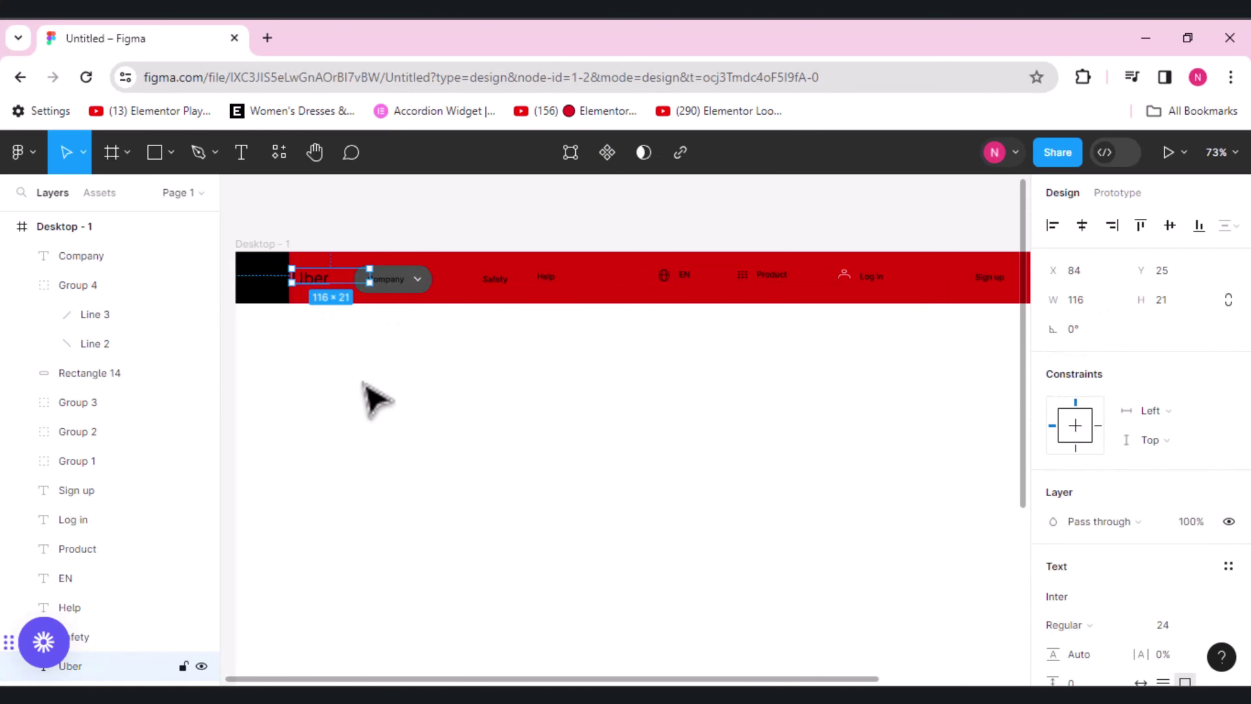
{"action": "left_click", "coordinate": [424, 481]}
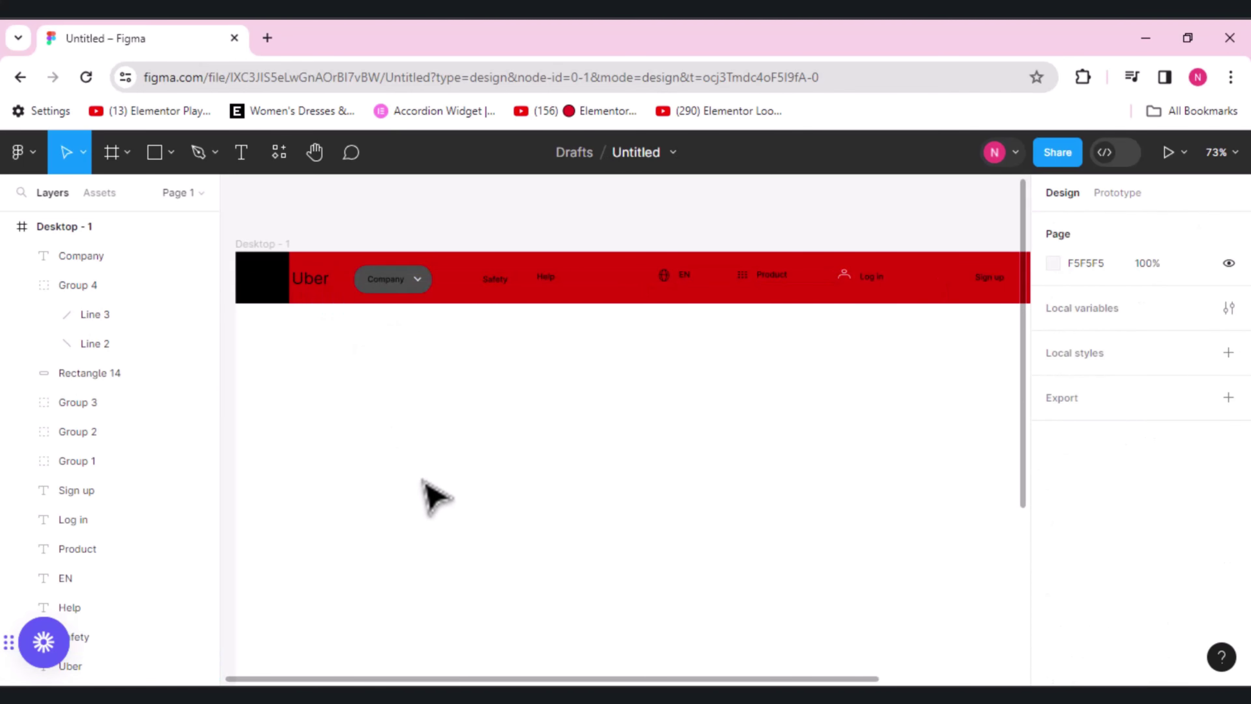
- Try to group the Company label, chevron and rounded rectangle, and undo the grouping
{"action": "left_click", "coordinate": [500, 283]}
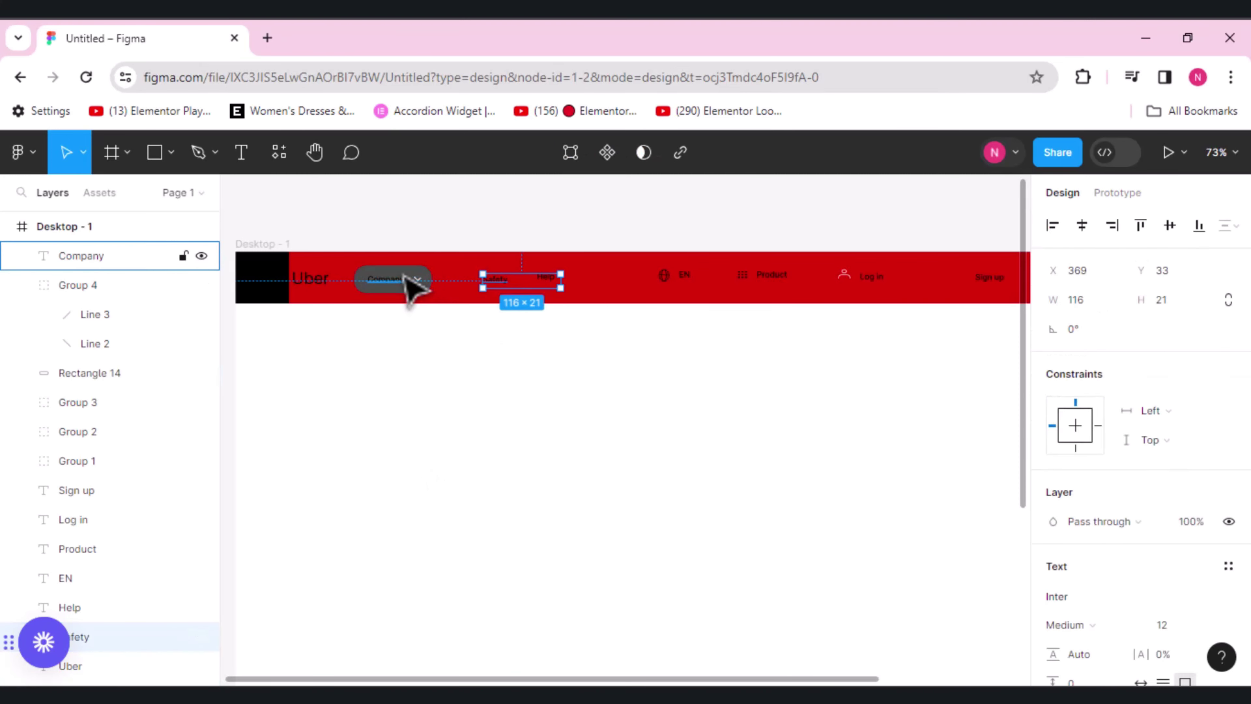
{"action": "left_click", "coordinate": [413, 284]}
{"action": "left_click", "coordinate": [400, 282]}
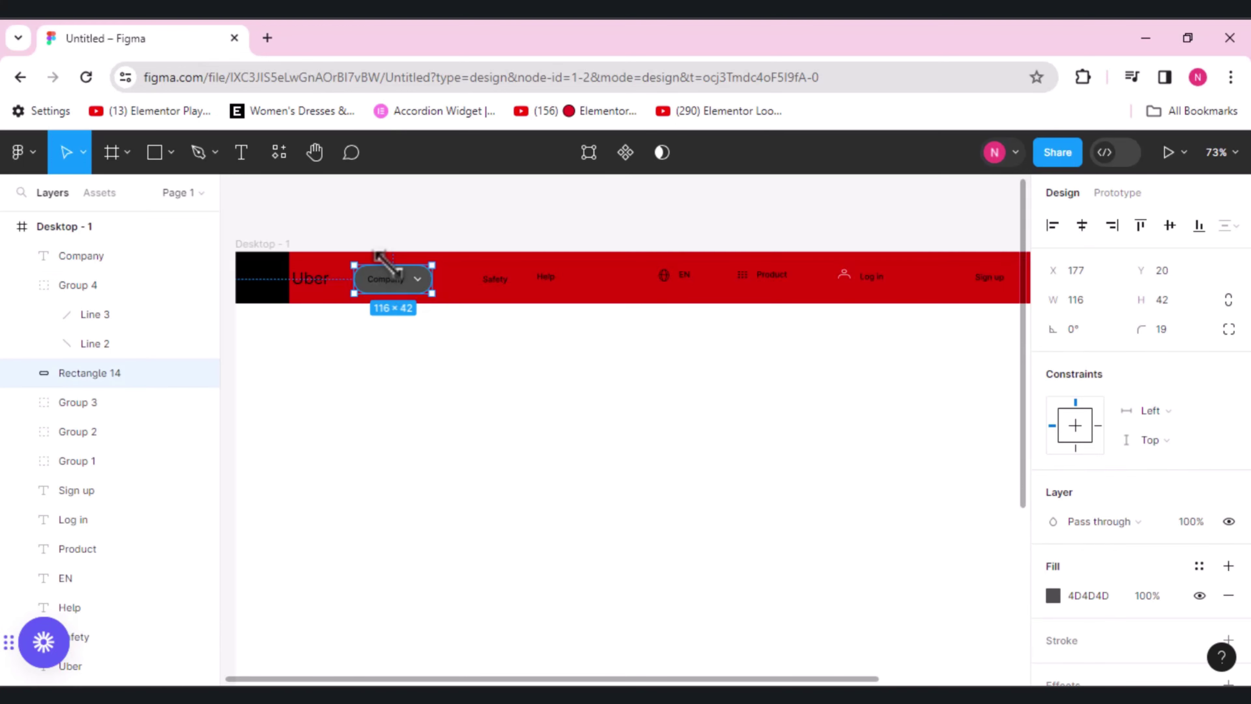
{"action": "left_click_drag", "start_coordinate": [438, 280], "coordinate": [461, 316]}
{"action": "key", "text": "Escape"}
{"action": "left_click_drag", "start_coordinate": [356, 224], "coordinate": [448, 326]}
{"action": "key", "text": "ctrl+g"}
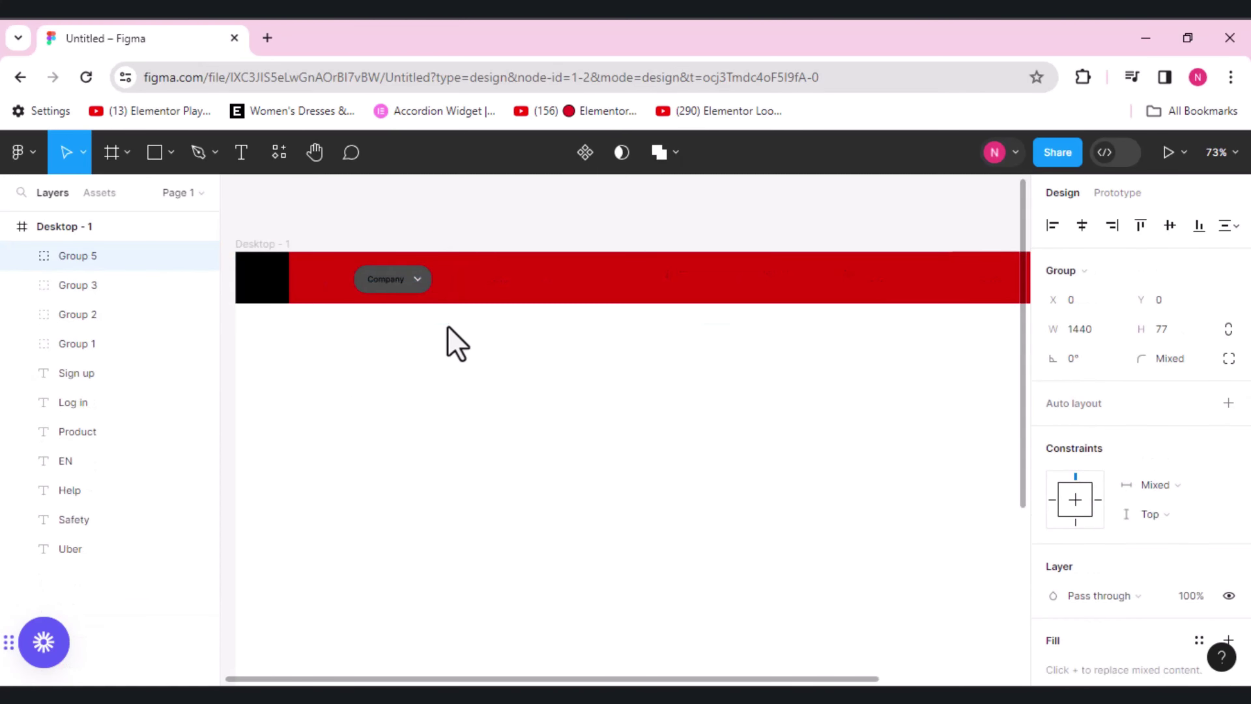
{"action": "key", "text": "ctrl+z"}
- Duplicate the Company button's rounded rectangle and place the copy over the Safety label at X 313, Y 17
{"action": "left_click", "coordinate": [409, 281]}
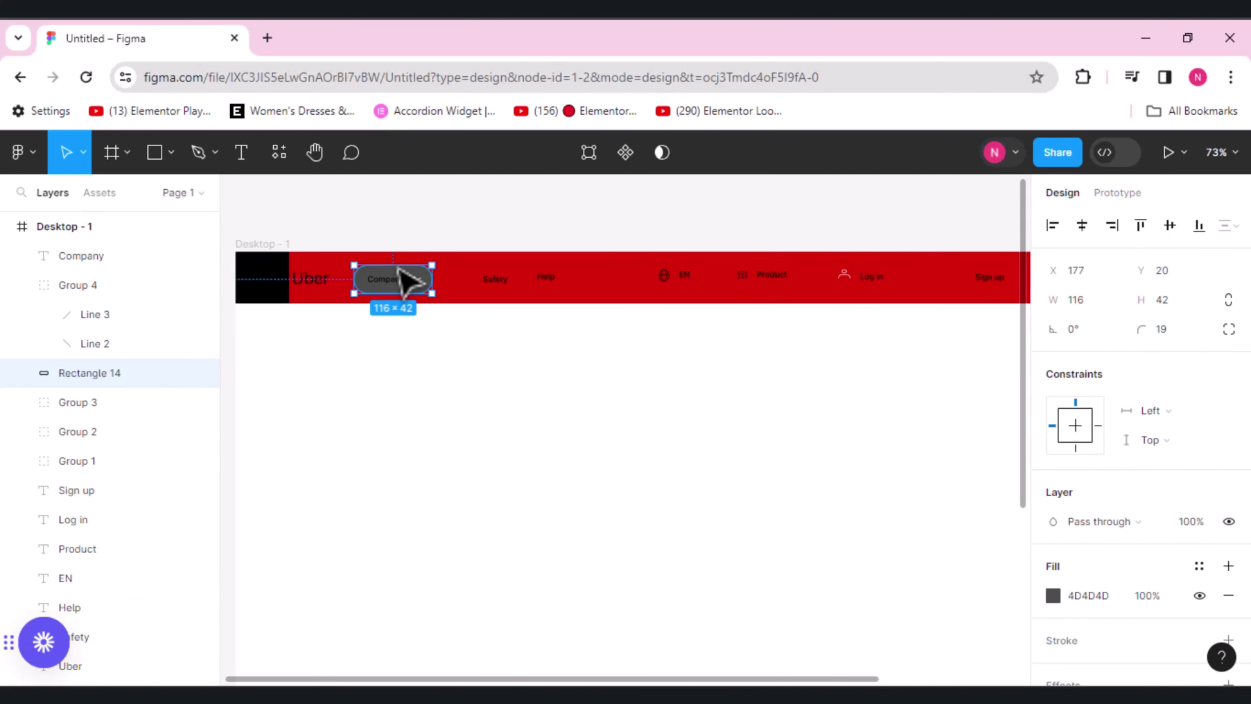
{"action": "key", "text": "ctrl+d"}
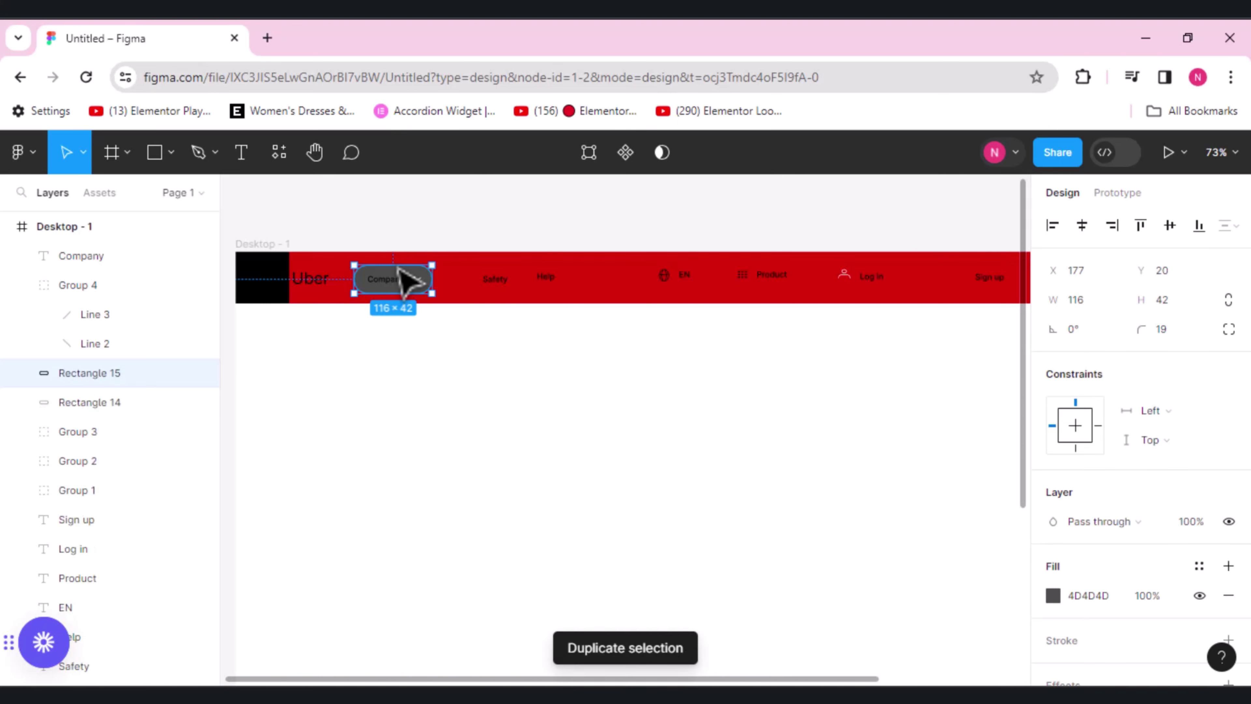
{"action": "left_click_drag", "start_coordinate": [413, 277], "coordinate": [504, 276]}
{"action": "left_click", "coordinate": [542, 347]}
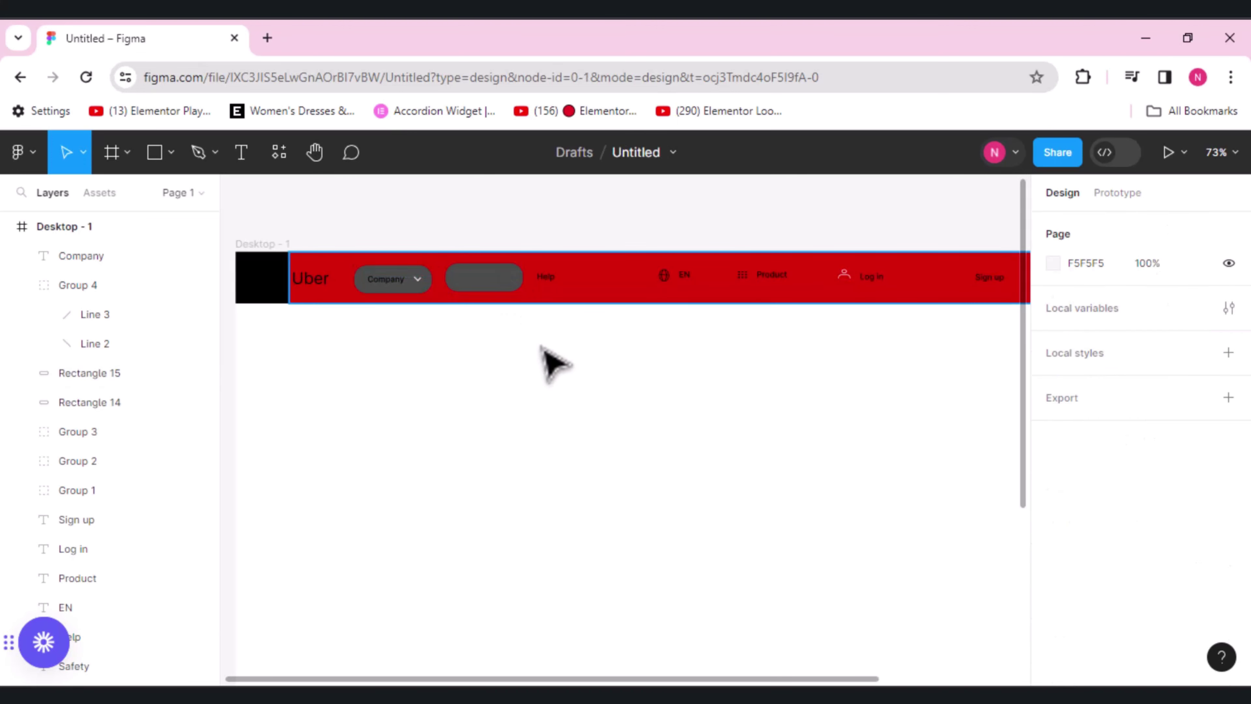
- Bring the Safety label above the duplicated rectangle in the layer order and move it to X 350, Y 29
{"action": "left_click", "coordinate": [502, 285]}
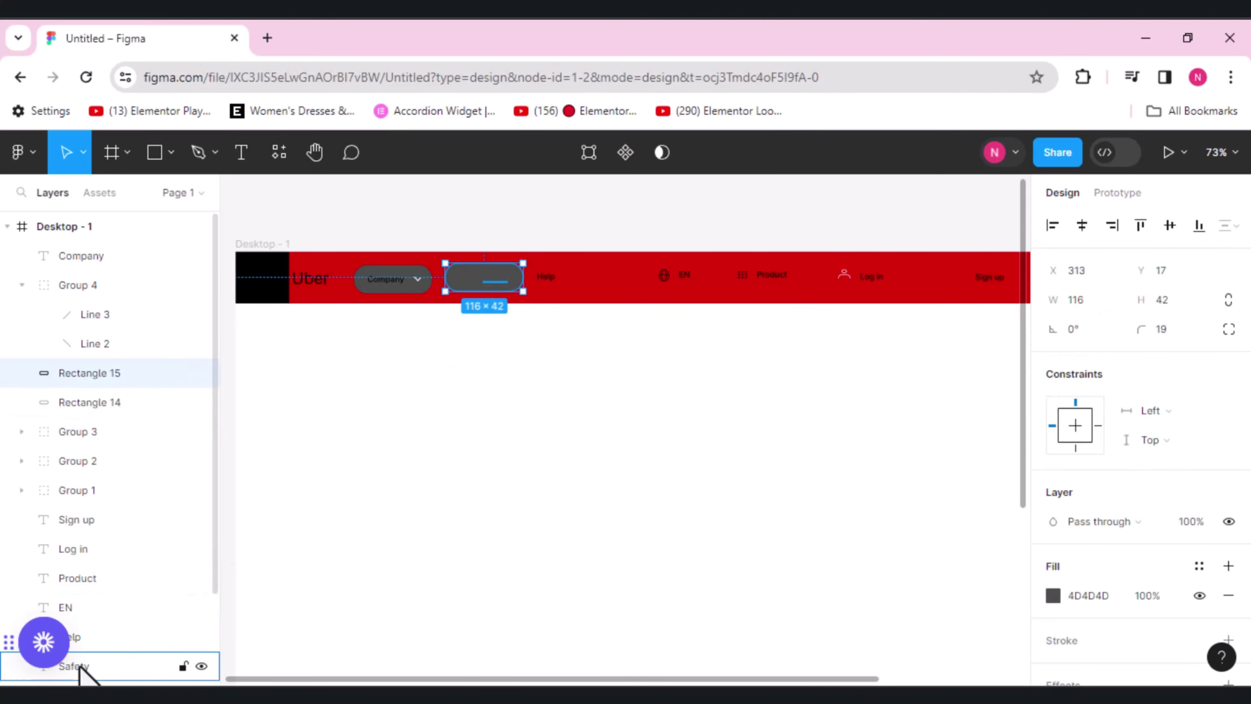
{"action": "left_click_drag", "start_coordinate": [80, 677], "coordinate": [93, 328]}
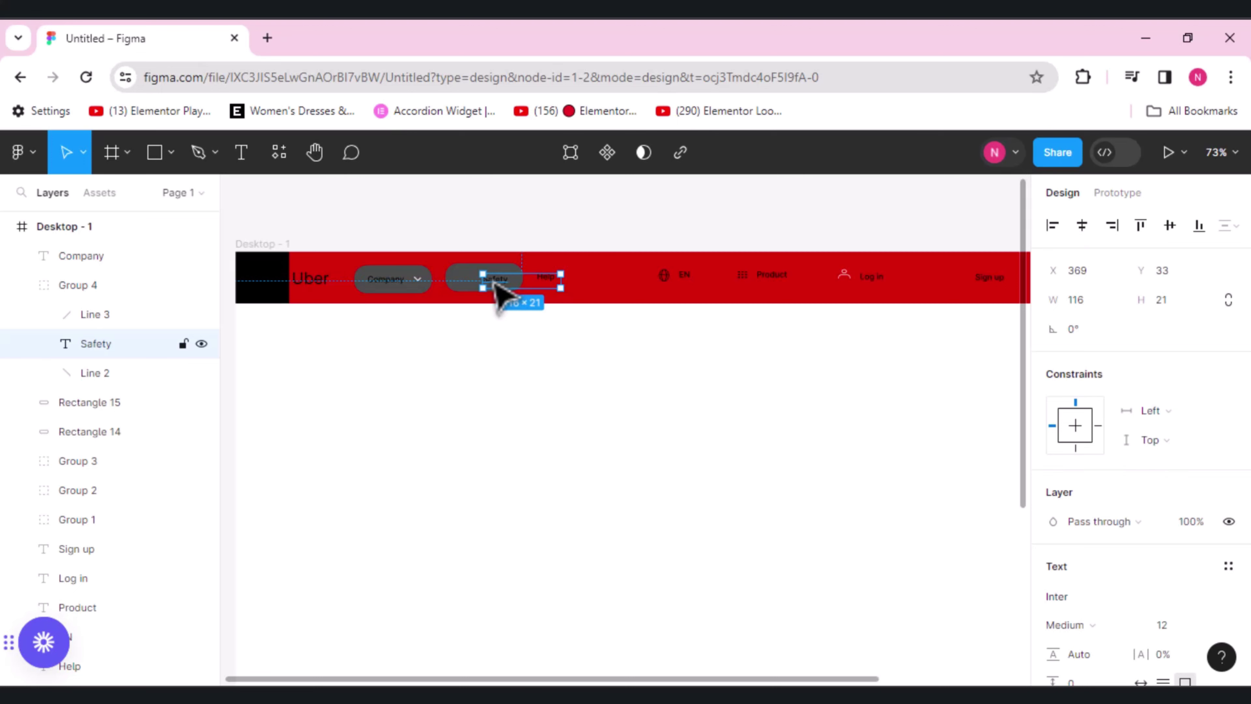
{"action": "left_click_drag", "start_coordinate": [497, 287], "coordinate": [492, 283]}
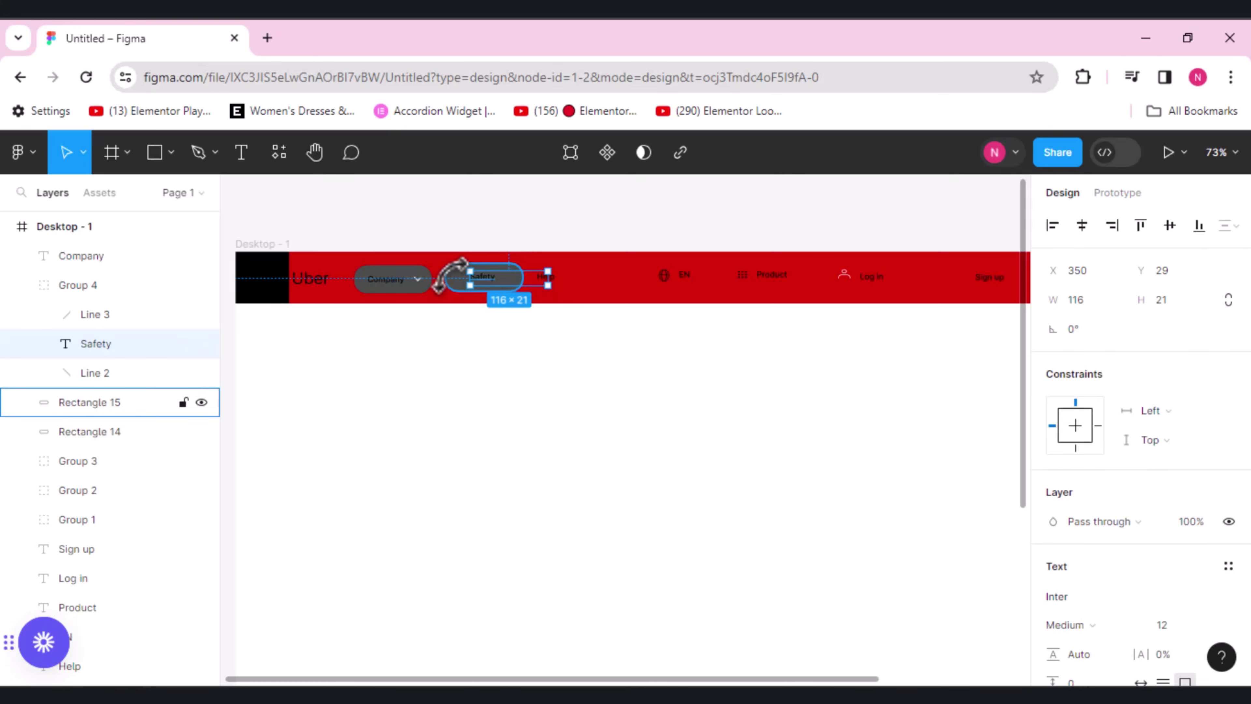
- Narrow the rounded rectangle behind the Safety label to a width of about 91, keeping it around the text
{"action": "left_click", "coordinate": [453, 284]}
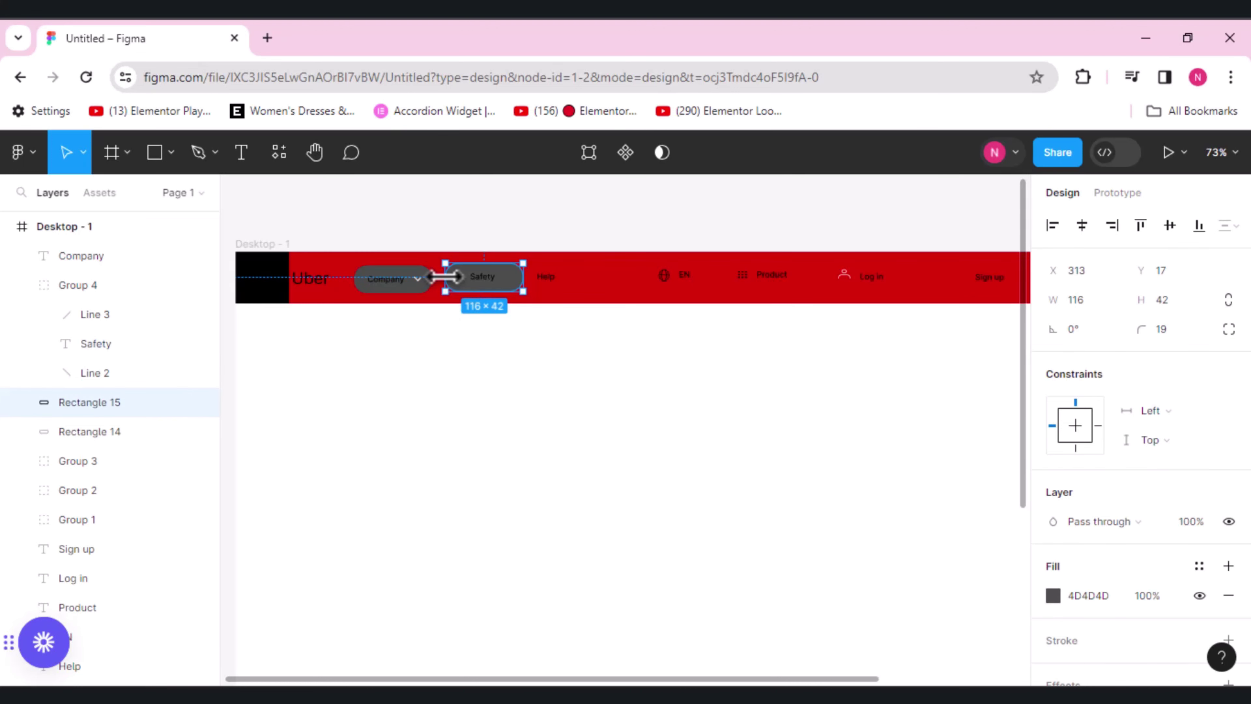
{"action": "left_click_drag", "start_coordinate": [446, 278], "coordinate": [516, 276]}
{"action": "left_click", "coordinate": [524, 434]}
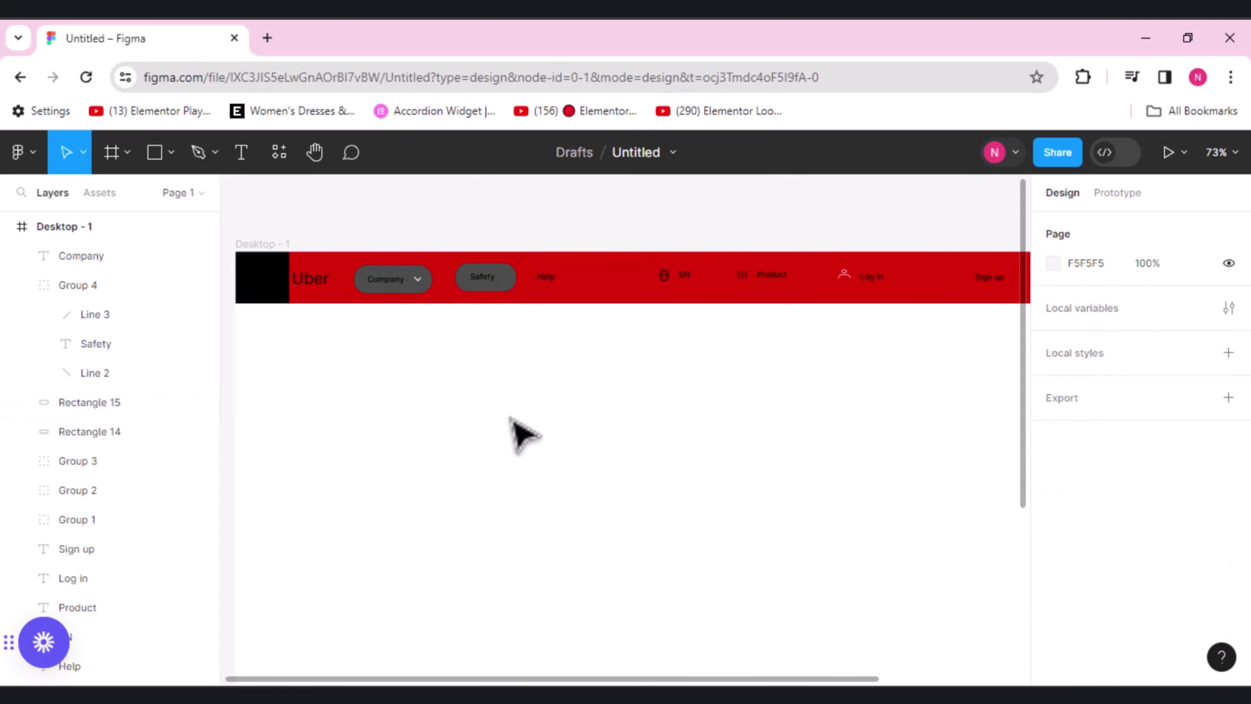
- Move the rounded rectangle behind the Safety label to X 326, Y 20, level with the Company button
{"action": "left_click_drag", "start_coordinate": [505, 284], "coordinate": [504, 277]}
{"action": "left_click", "coordinate": [505, 278]}
{"action": "double_click", "coordinate": [509, 279]}
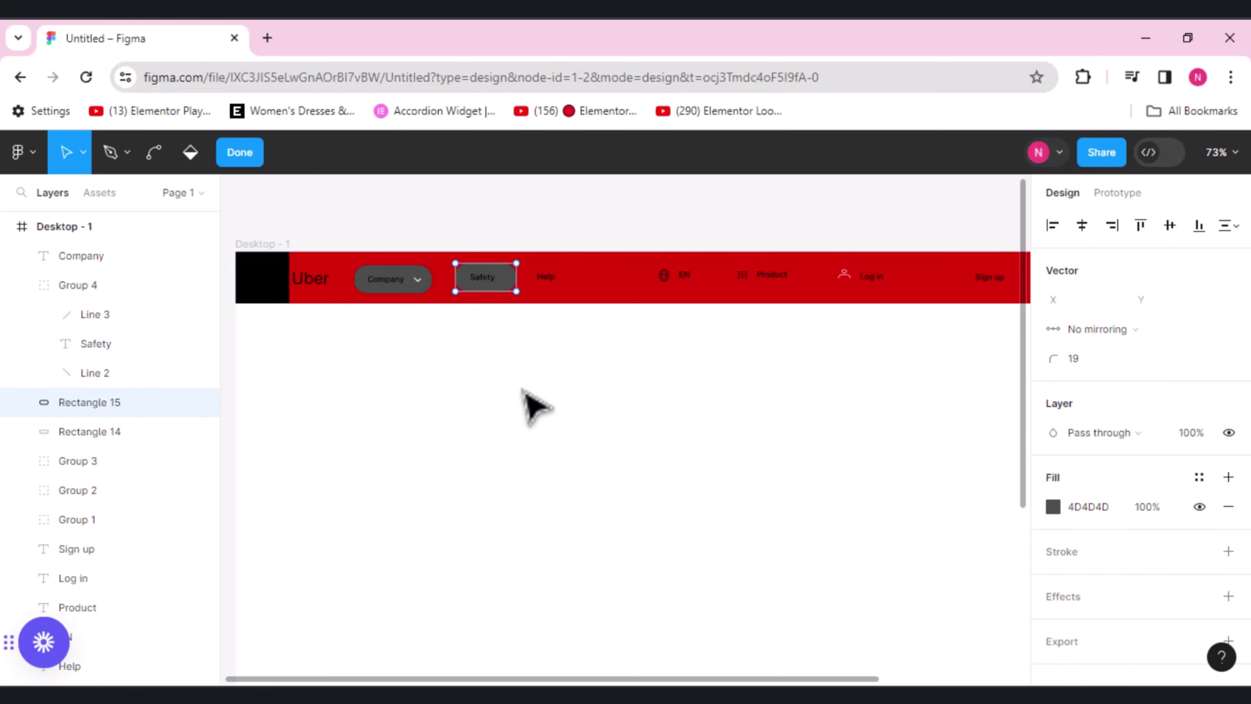
{"action": "key", "text": "Escape"}
{"action": "left_click", "coordinate": [497, 327]}
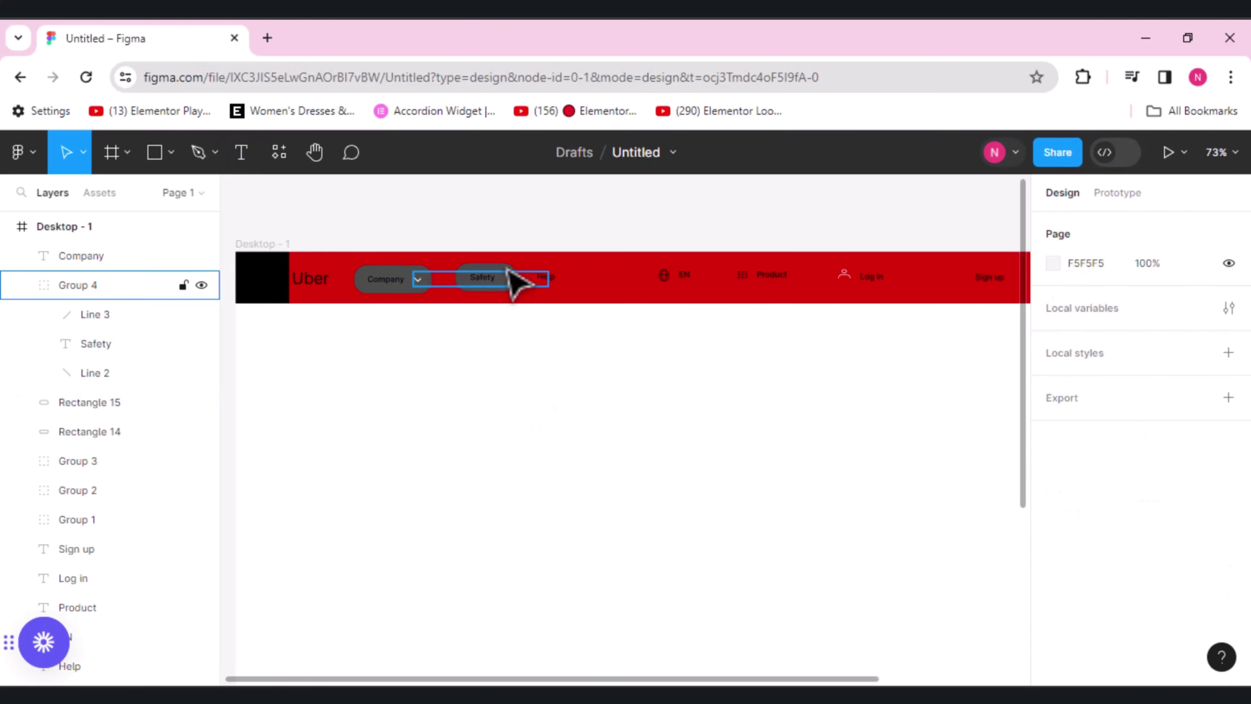
{"action": "left_click", "coordinate": [515, 285]}
{"action": "left_click_drag", "start_coordinate": [506, 272], "coordinate": [506, 275]}
{"action": "key", "text": "Up"}
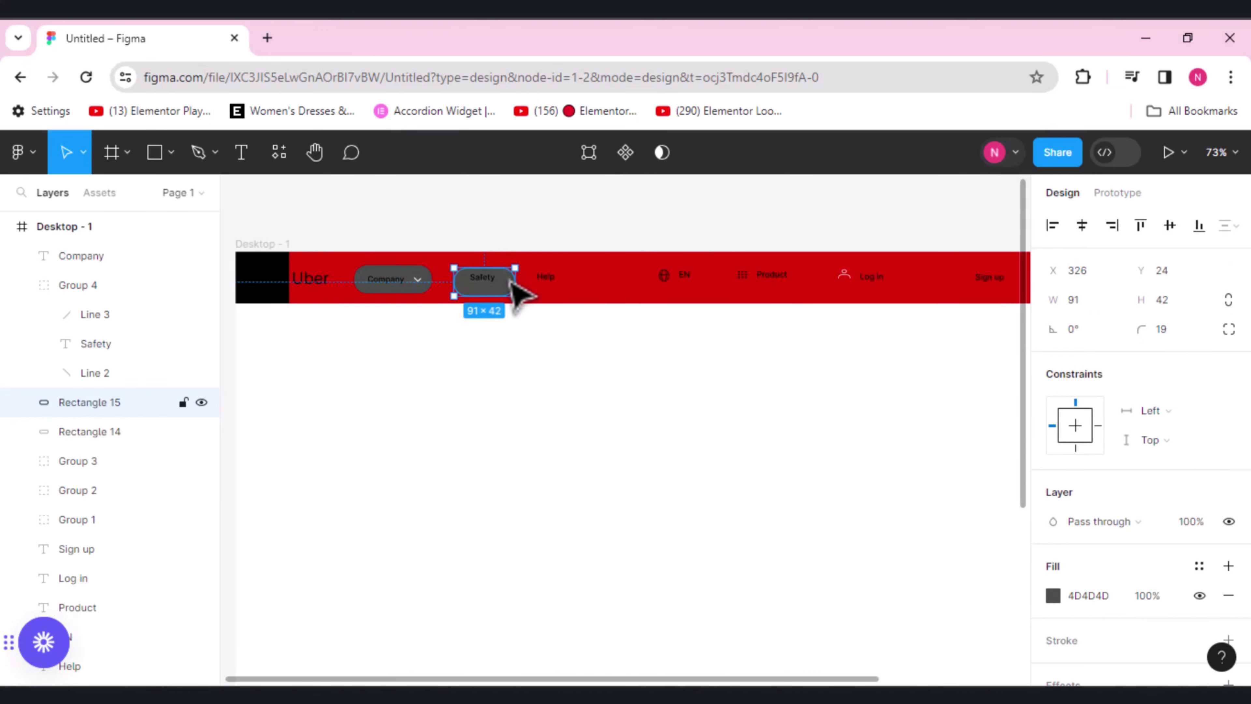
{"action": "left_click", "coordinate": [511, 350]}
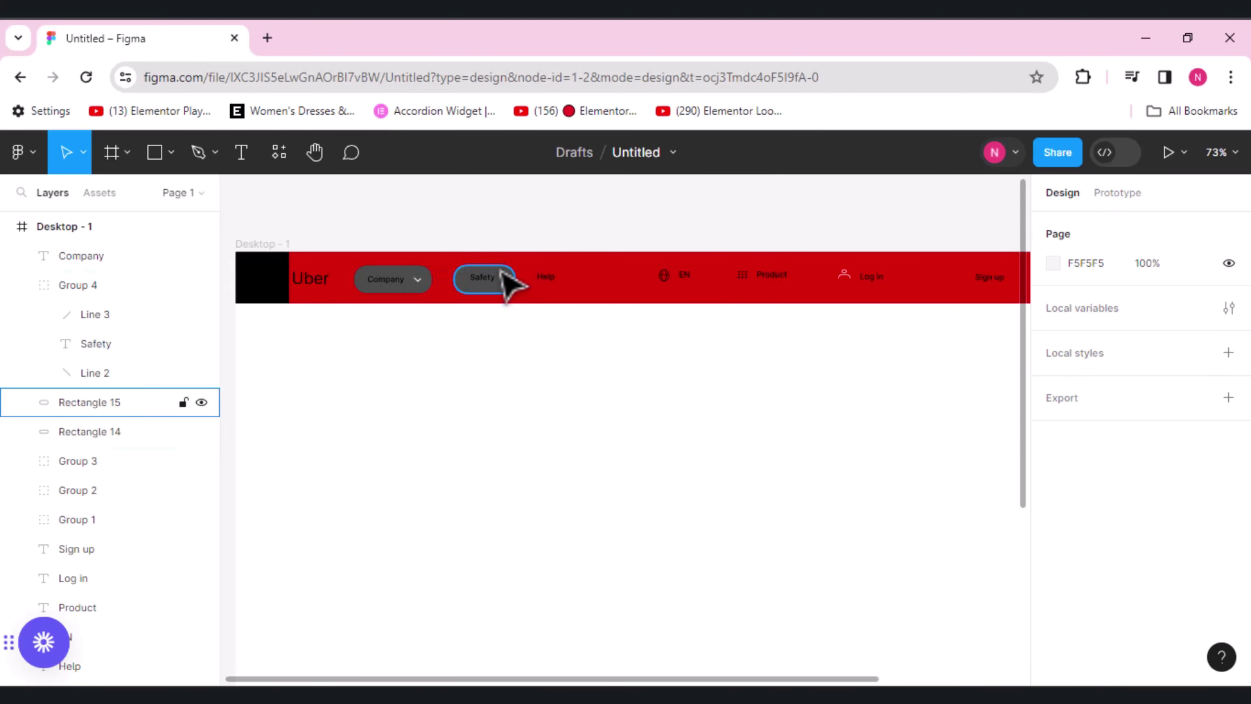
- Duplicate the 104 × 42 rounded rectangle behind Safety and place the copy over the Help label at about X 450, Y 26
{"action": "left_click", "coordinate": [508, 285]}
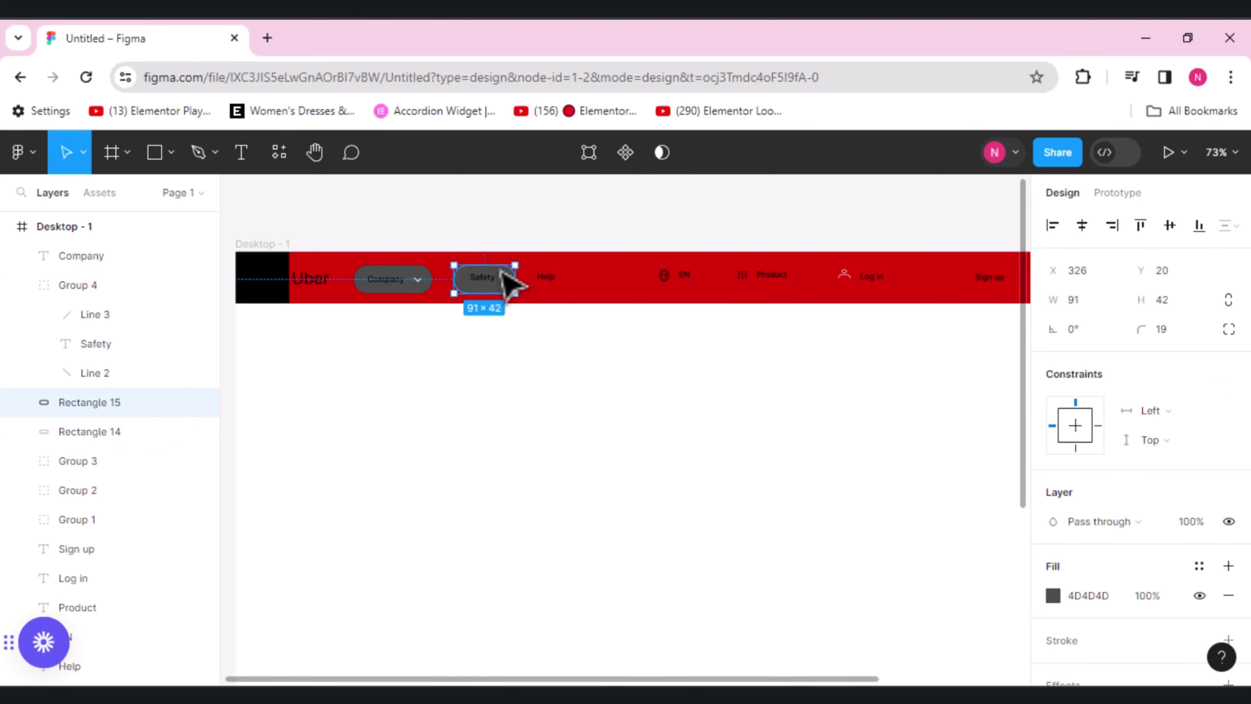
{"action": "key", "text": "ctrl+z"}
{"action": "left_click", "coordinate": [511, 288]}
{"action": "key", "text": "ctrl+d"}
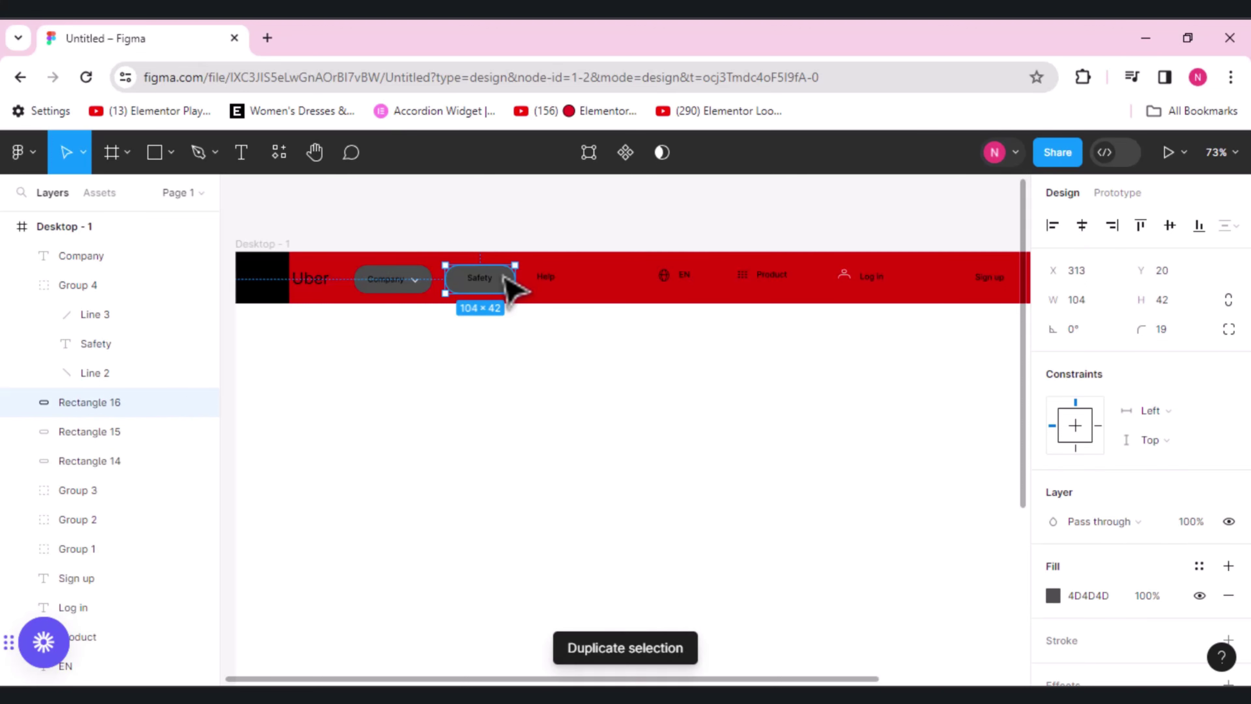
{"action": "left_click_drag", "start_coordinate": [504, 276], "coordinate": [572, 281]}
{"action": "left_click", "coordinate": [593, 385]}
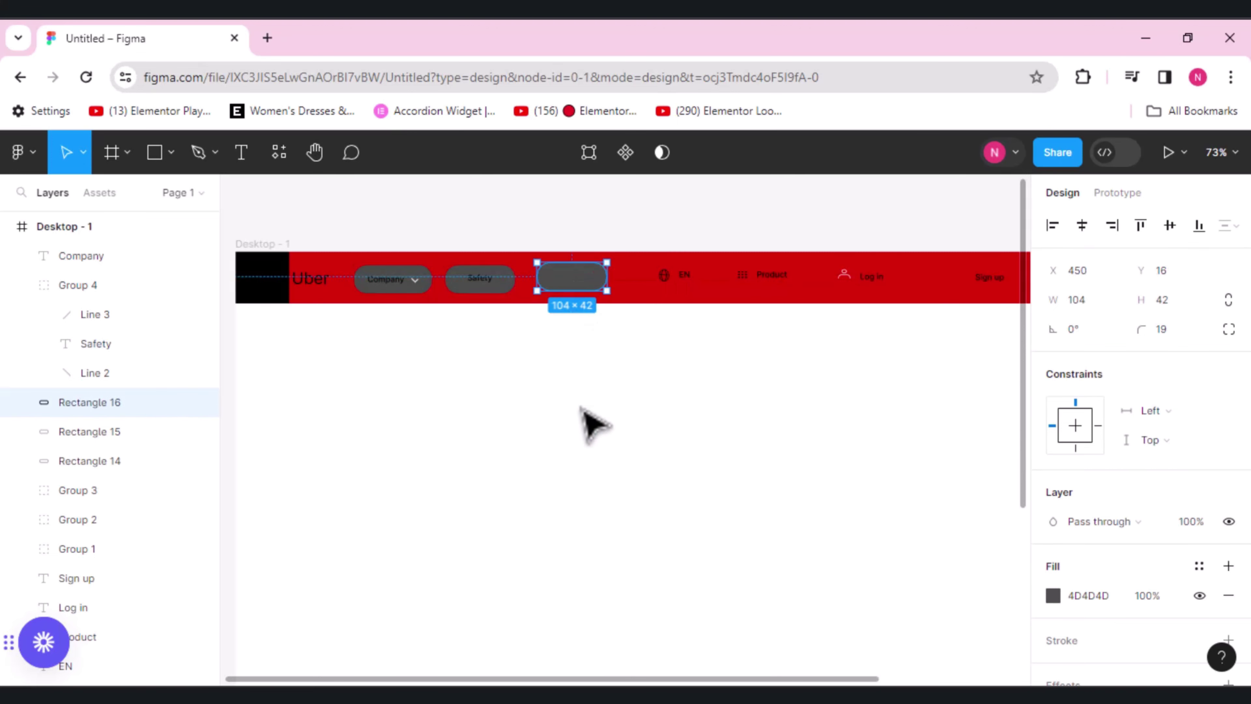
{"action": "left_click", "coordinate": [582, 409]}
{"action": "left_click", "coordinate": [593, 288]}
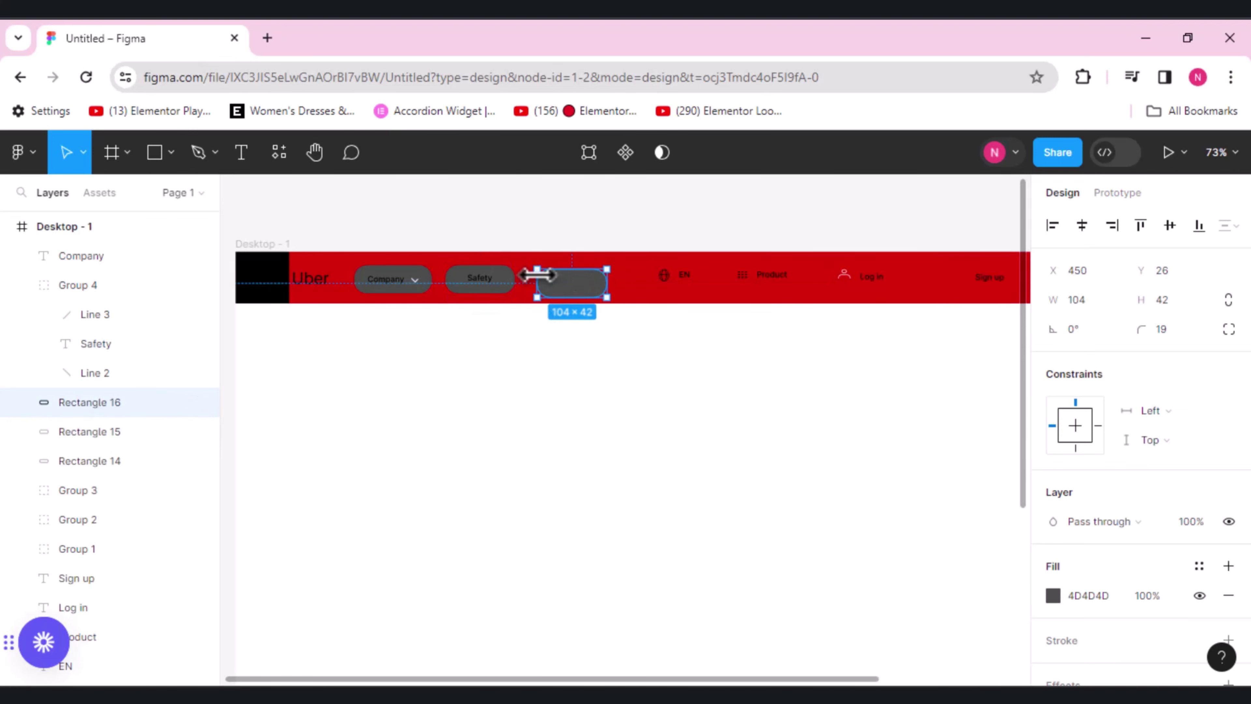
- Fine-tune the position of the duplicated dark grey rounded rectangle over the Help label
{"action": "left_click_drag", "start_coordinate": [566, 278], "coordinate": [562, 281]}
{"action": "left_click", "coordinate": [603, 408]}
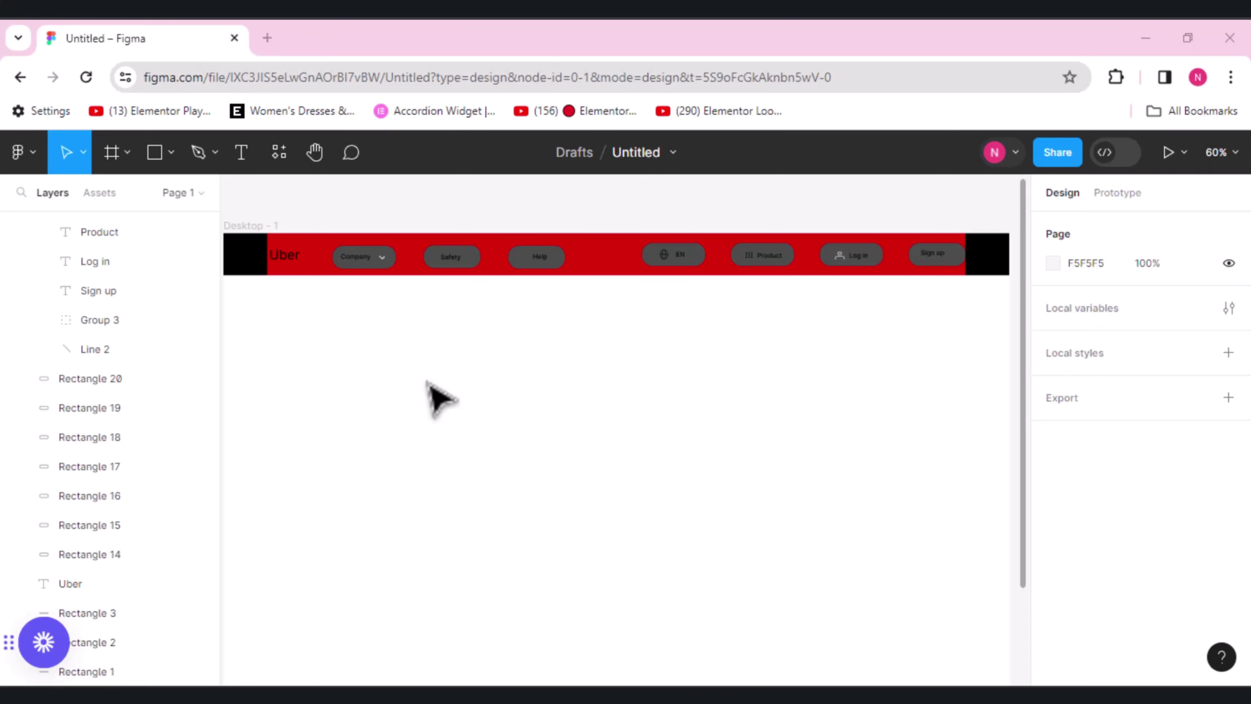
- Examine the spacing and alignment of the rounded buttons along the whole navigation bar
{"action": "scroll", "coordinate": [621, 411], "scroll_direction": "up", "scroll_amount": 5}
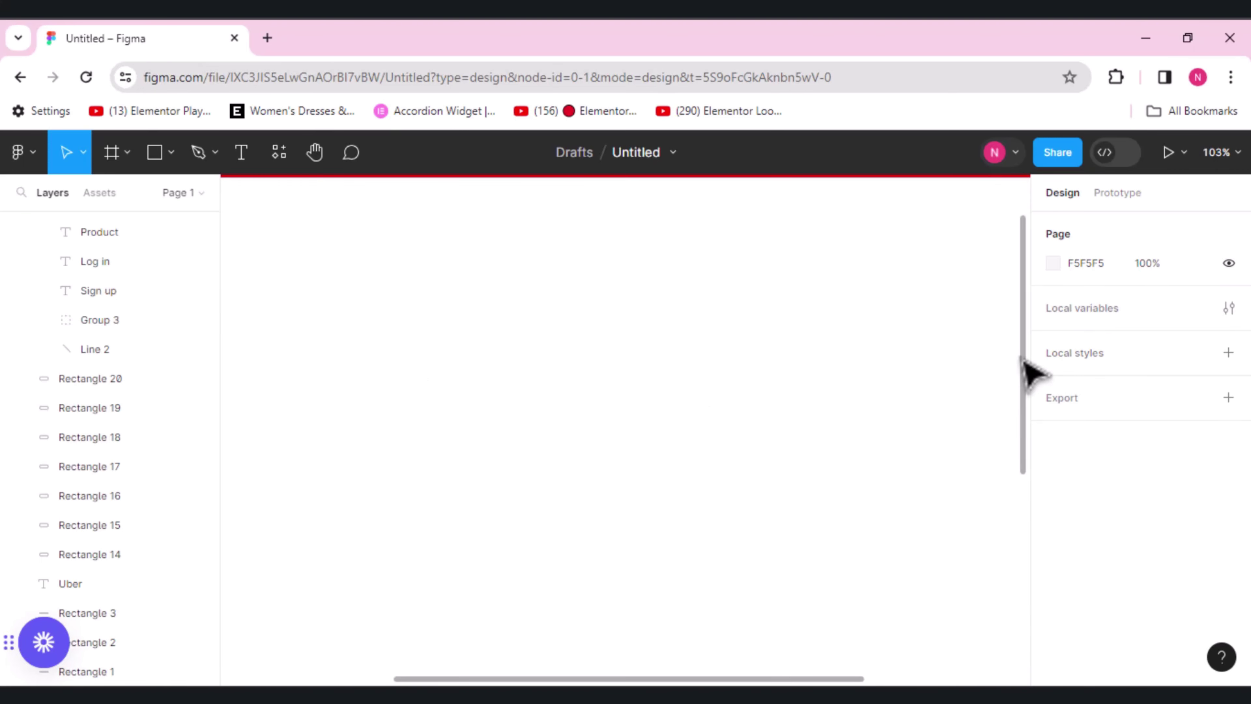
{"action": "left_click_drag", "start_coordinate": [1025, 364], "coordinate": [1036, 318]}
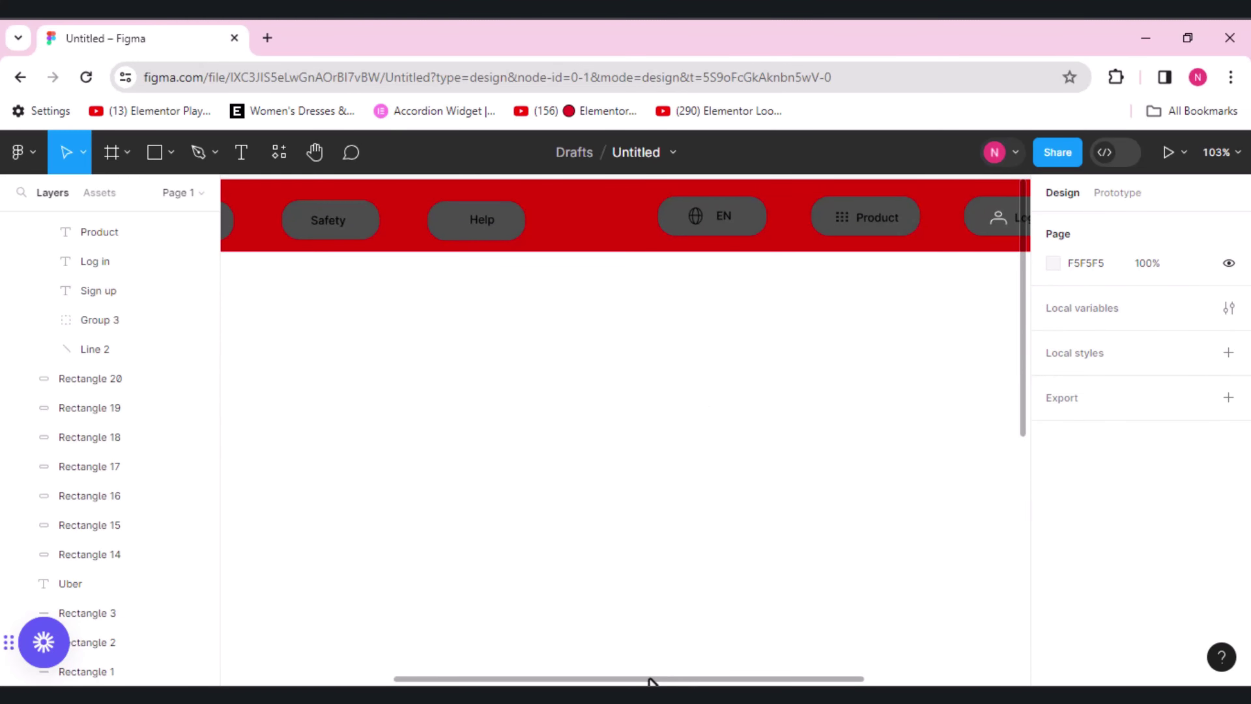
{"action": "left_click_drag", "start_coordinate": [653, 681], "coordinate": [468, 680]}
{"action": "scroll", "coordinate": [626, 429], "scroll_direction": "right", "scroll_amount": 9}
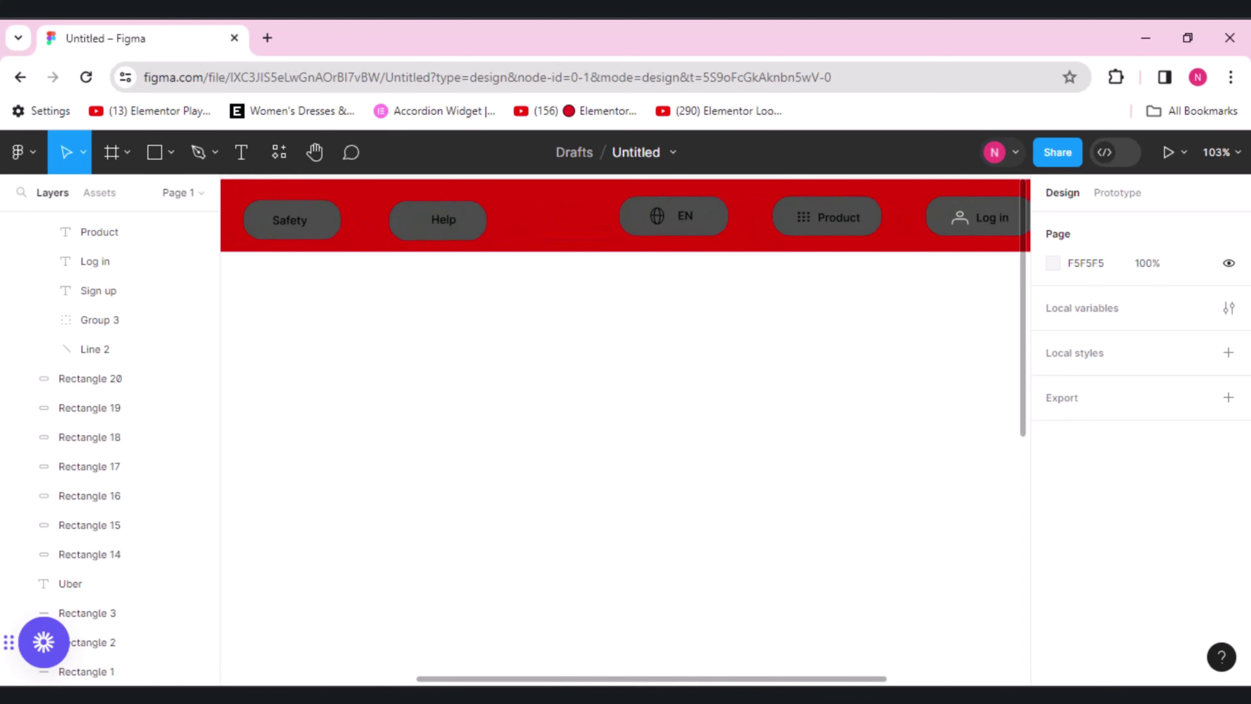
{"action": "scroll", "coordinate": [626, 428], "scroll_direction": "right", "scroll_amount": 2}
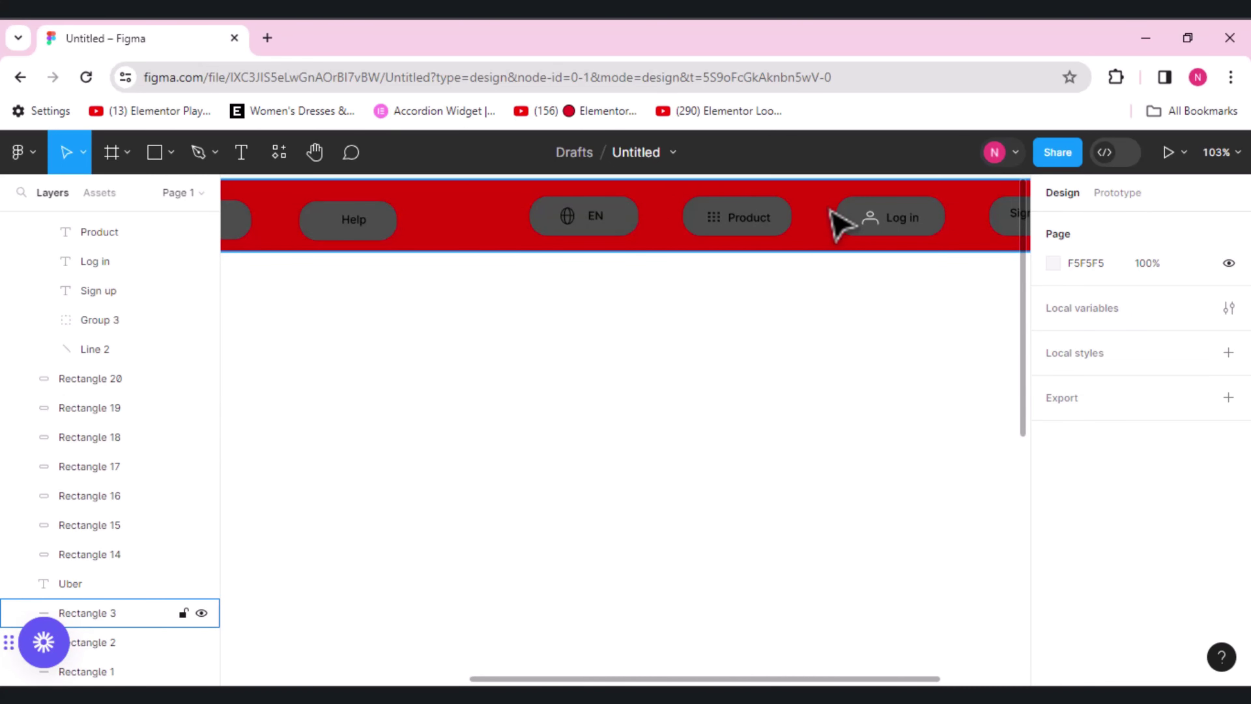
{"action": "scroll", "coordinate": [852, 456], "scroll_direction": "down", "scroll_amount": 3}
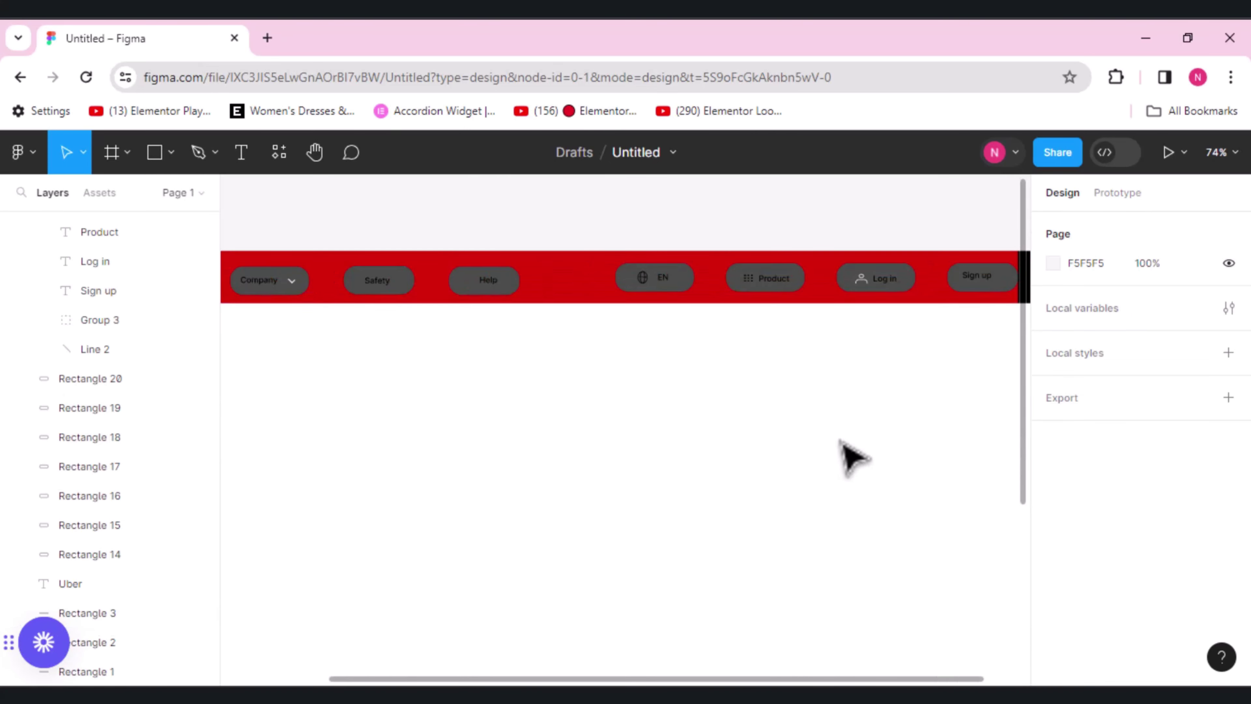
{"action": "scroll", "coordinate": [852, 456], "scroll_direction": "down", "scroll_amount": 1}
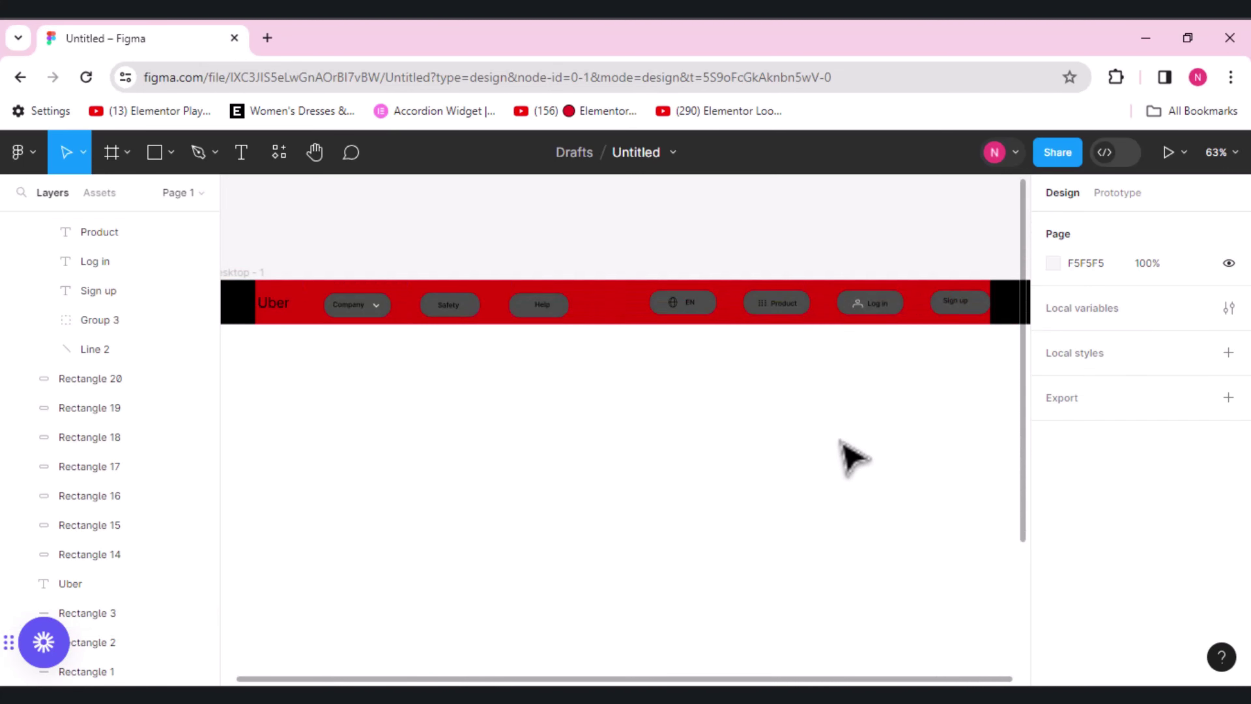
- Change the fill of the 1280 × 77 red centre rectangle of the navigation bar to black, 000000
{"action": "left_click", "coordinate": [320, 309]}
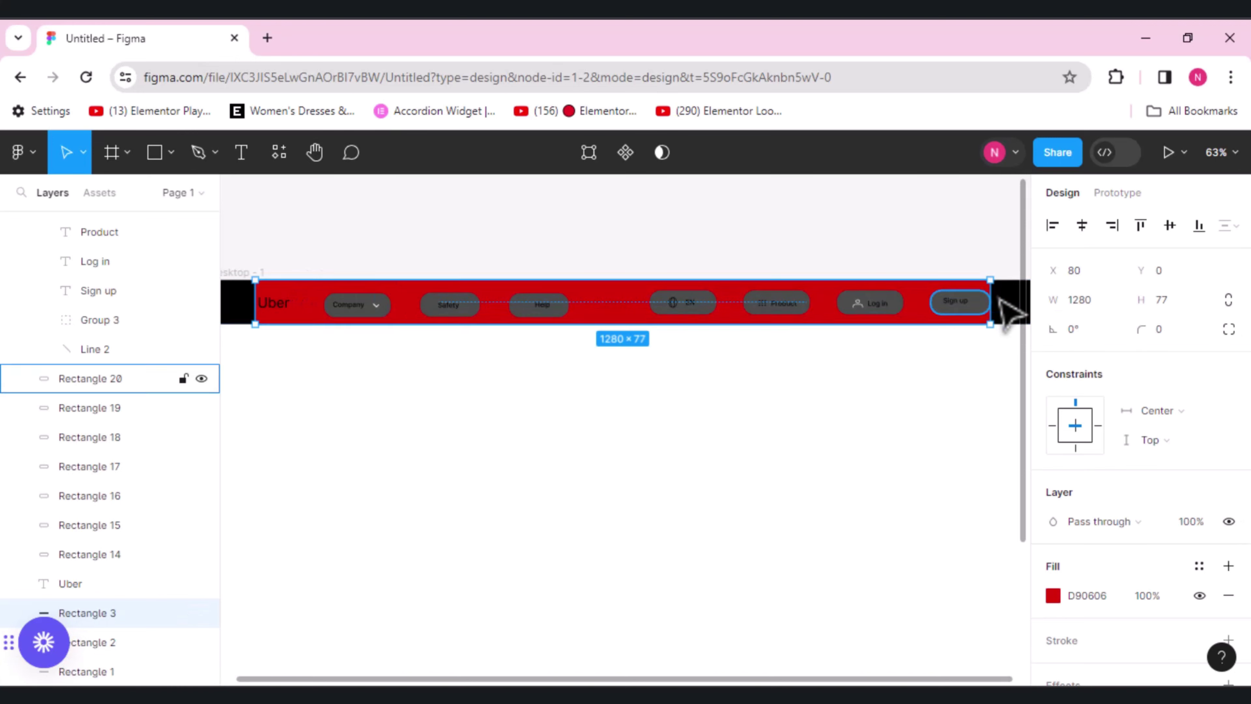
{"action": "left_click", "coordinate": [1053, 596]}
{"action": "left_click_drag", "start_coordinate": [900, 372], "coordinate": [814, 484]}
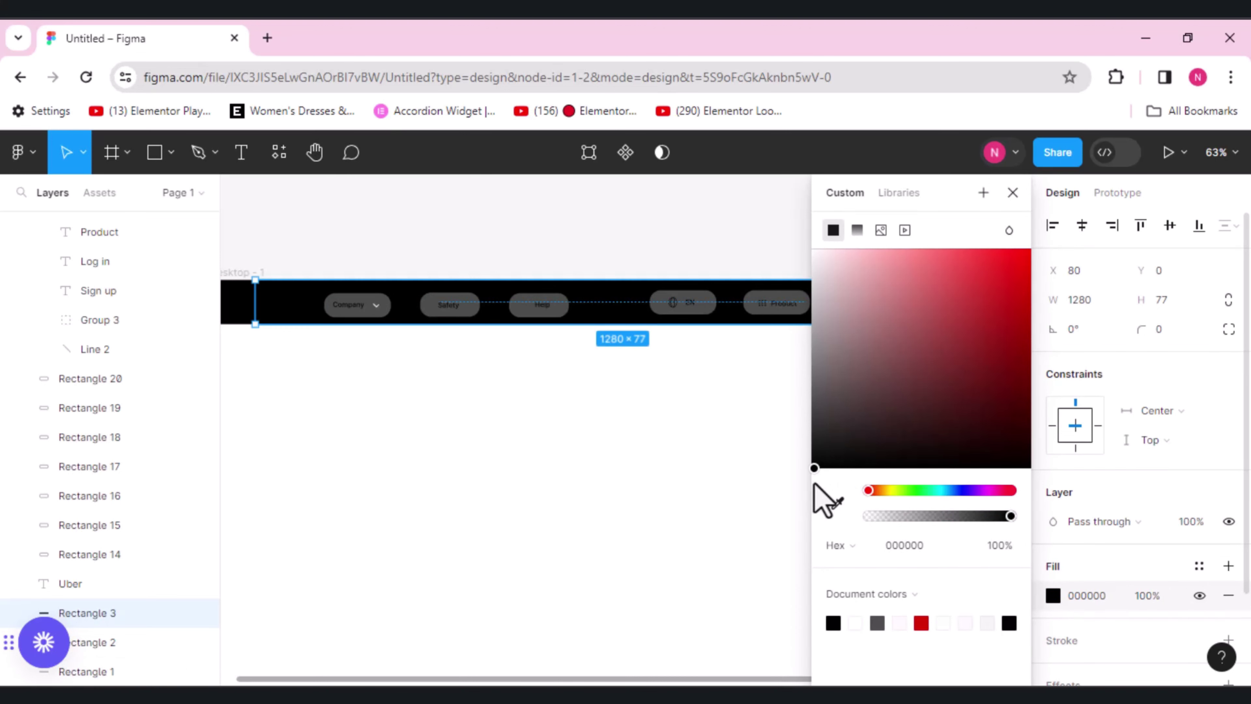
{"action": "left_click", "coordinate": [495, 532]}
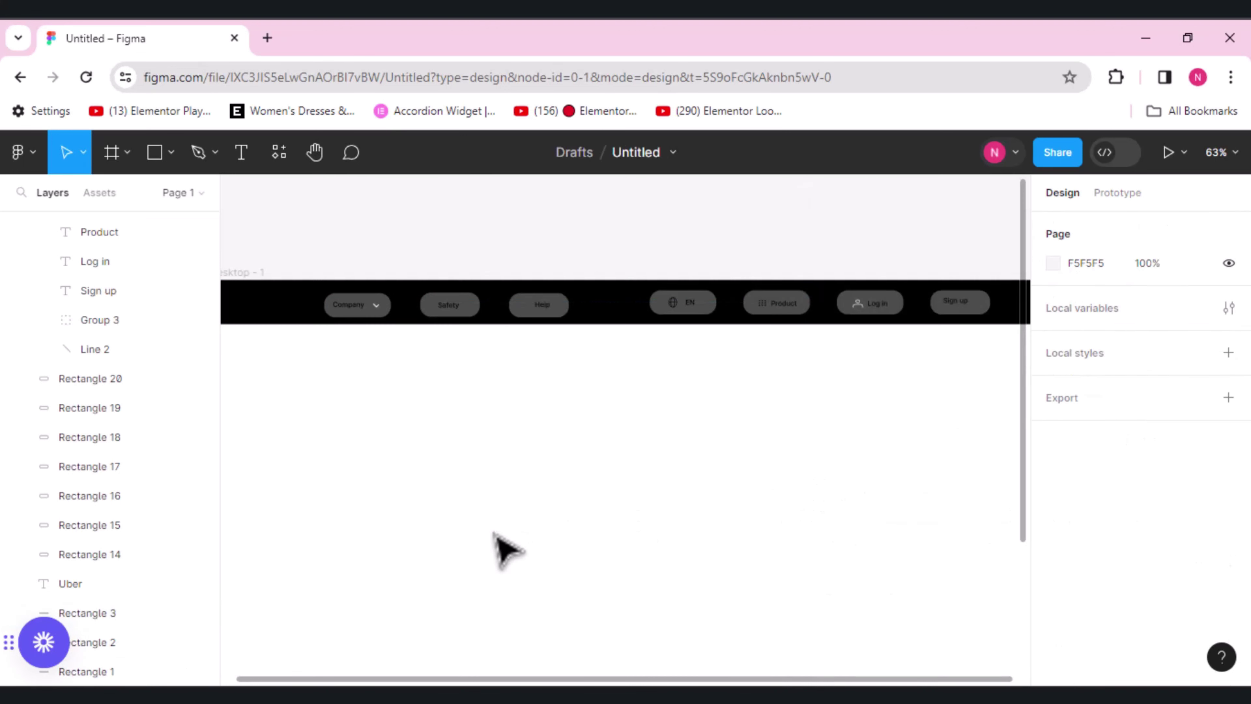
- Recolour the Uber text and the menu labels white on the black navigation bar
{"action": "left_click", "coordinate": [277, 312]}
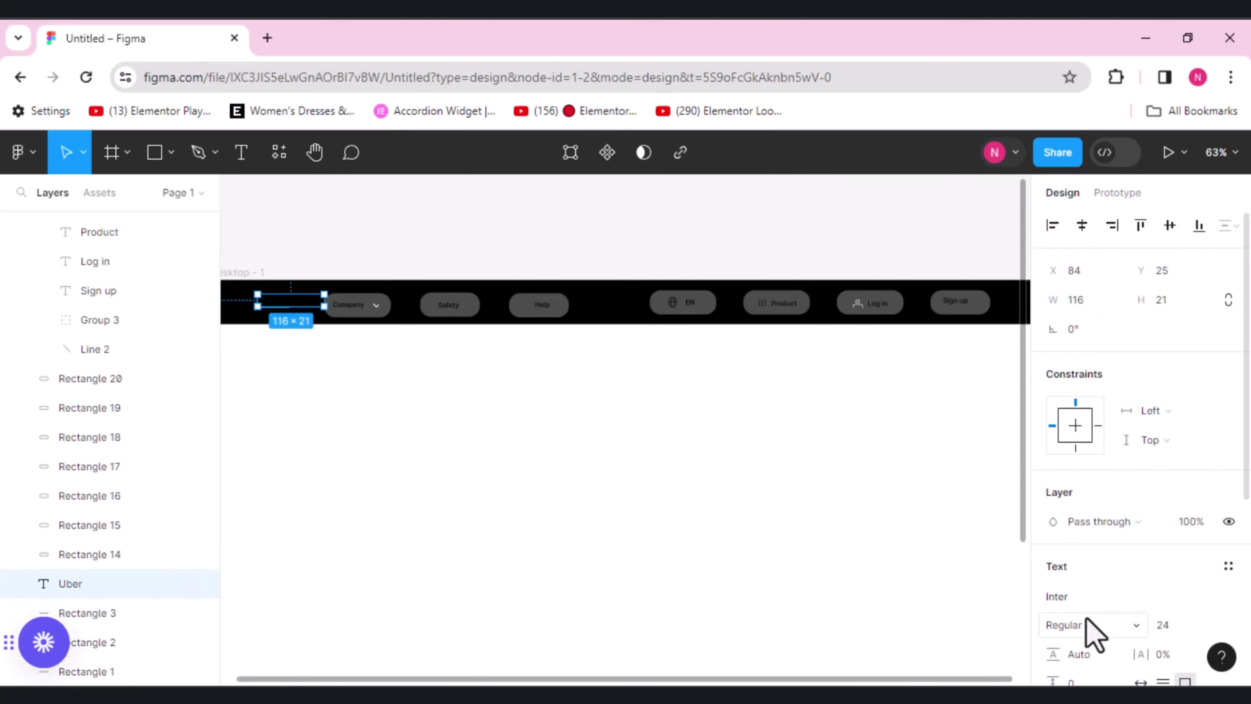
{"action": "key", "text": "Escape"}
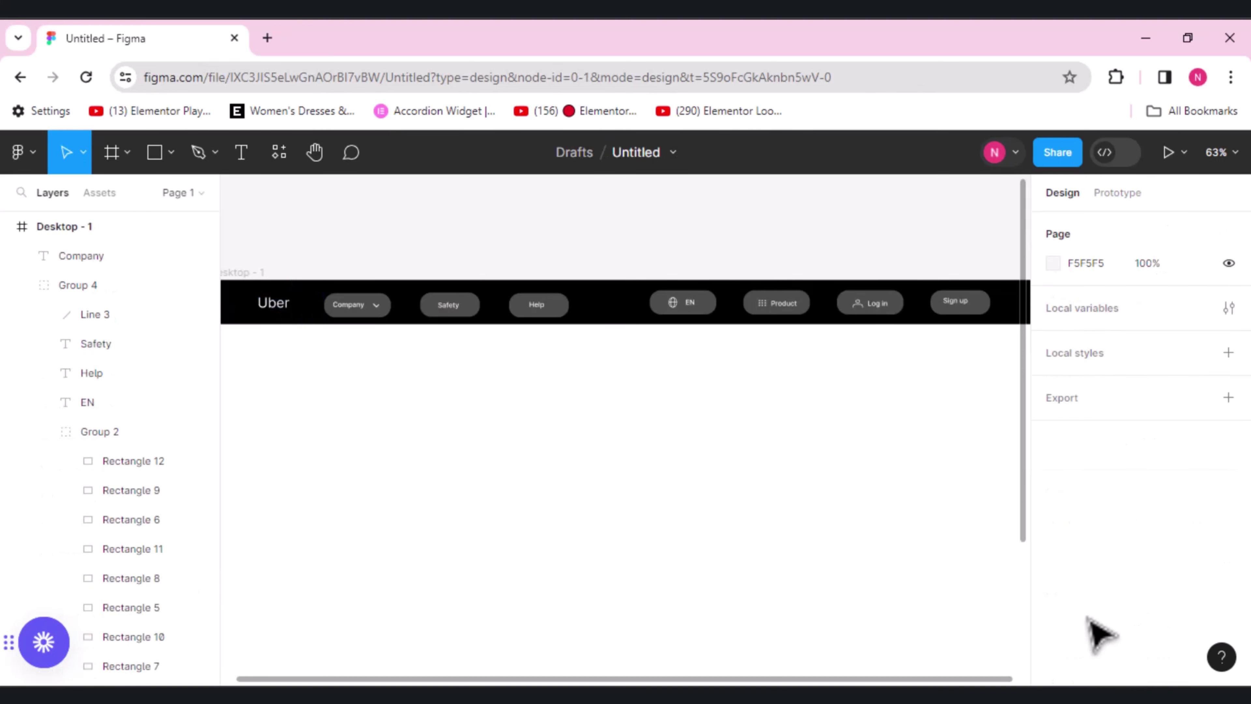
- Change the fill of the rounded rectangle behind the Sign up label to near-white FFFBFB
{"action": "left_click", "coordinate": [981, 305]}
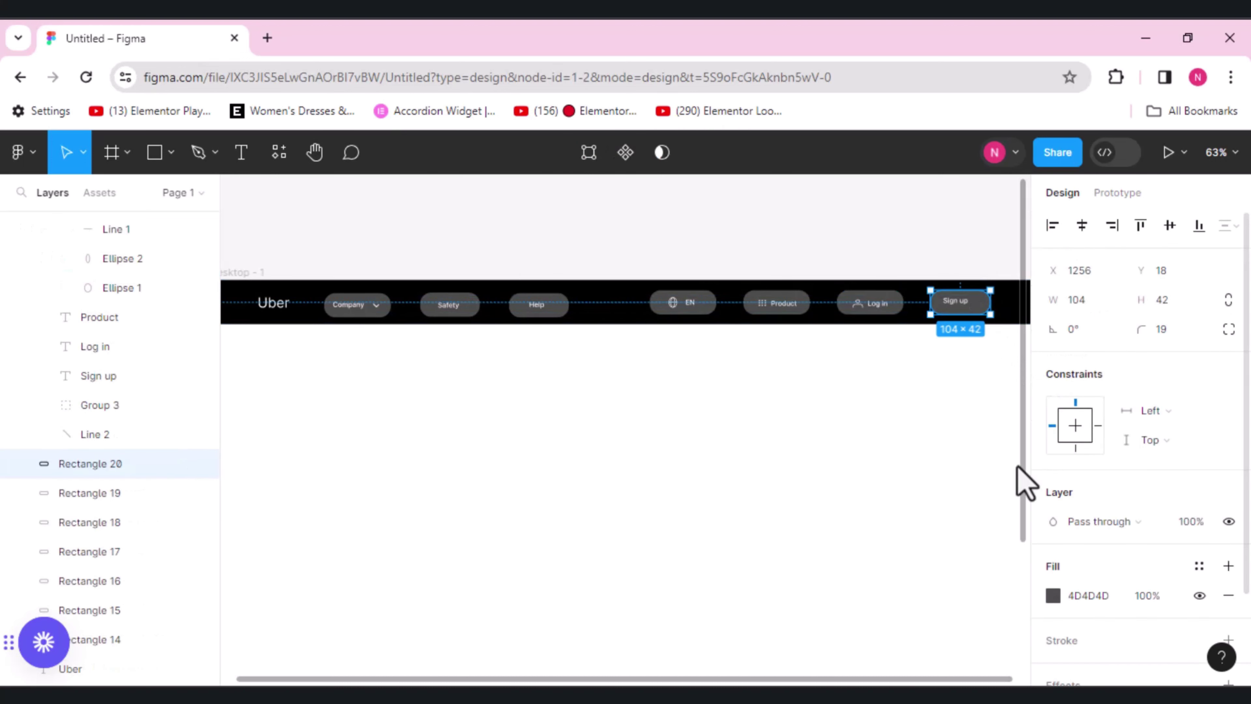
{"action": "left_click", "coordinate": [1053, 595]}
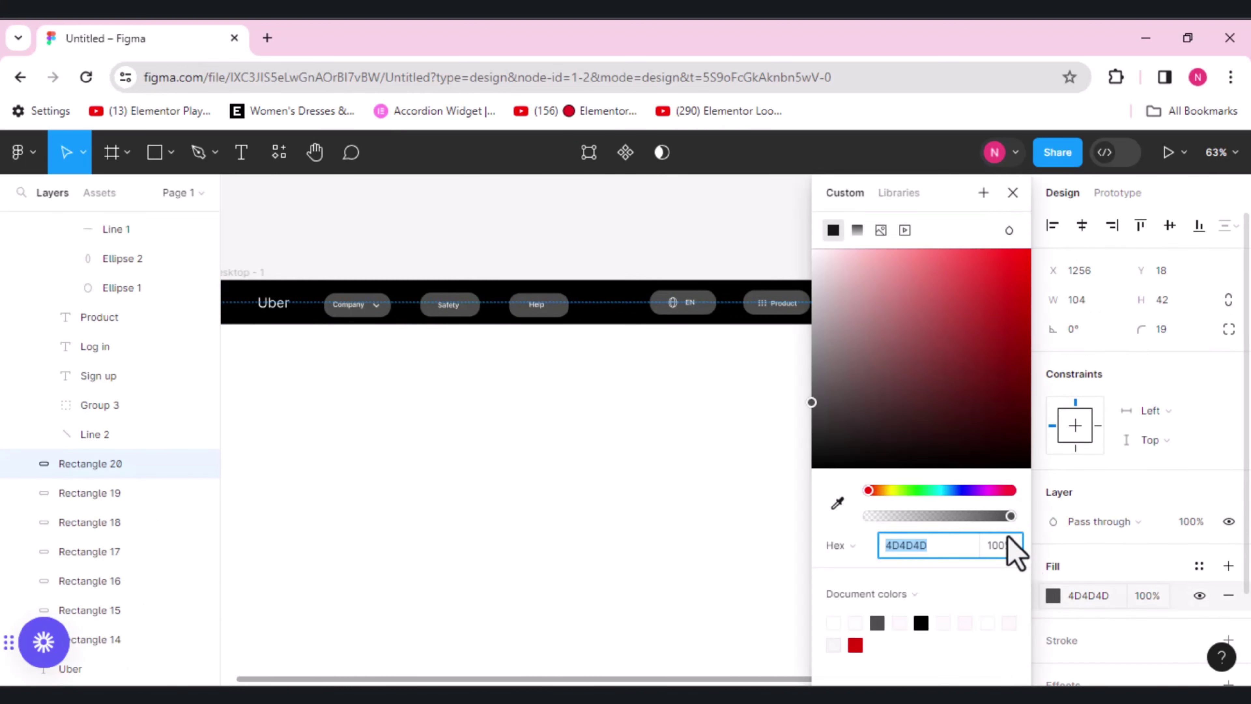
{"action": "left_click_drag", "start_coordinate": [858, 346], "coordinate": [818, 268]}
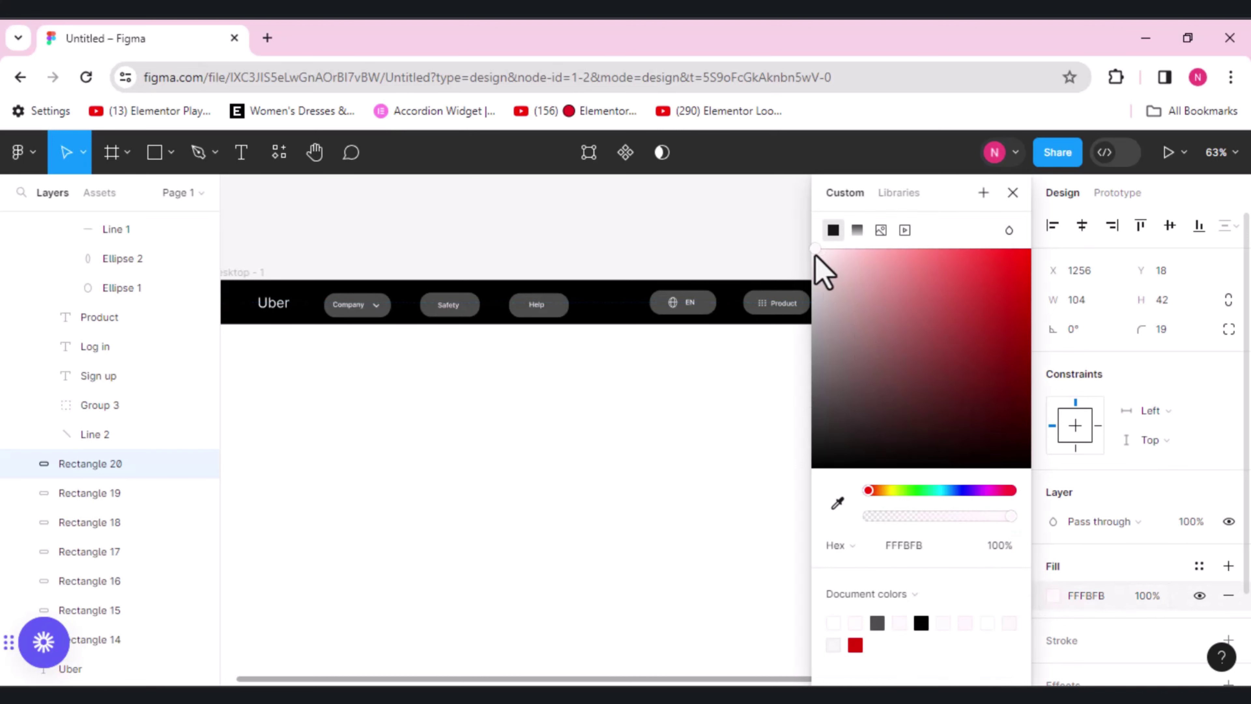
{"action": "left_click", "coordinate": [648, 517]}
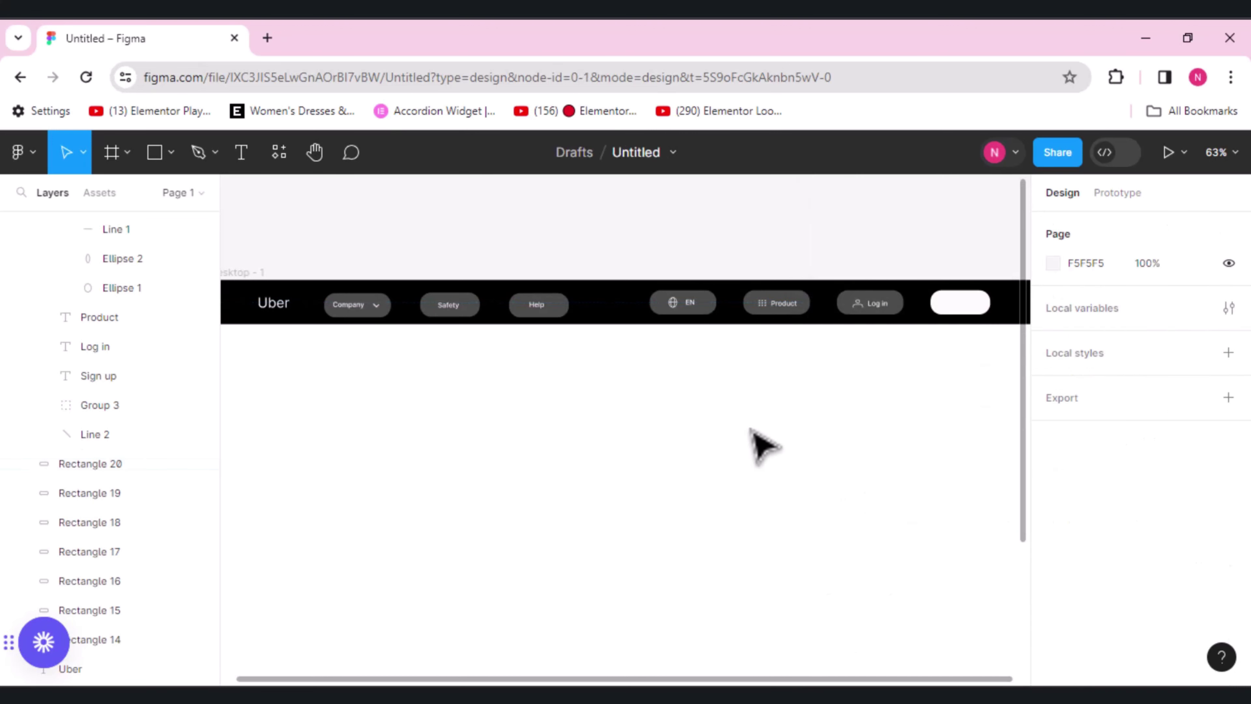
- Recolour the Sign up label inside the group to black so it reads on its white button
{"action": "left_click", "coordinate": [951, 303]}
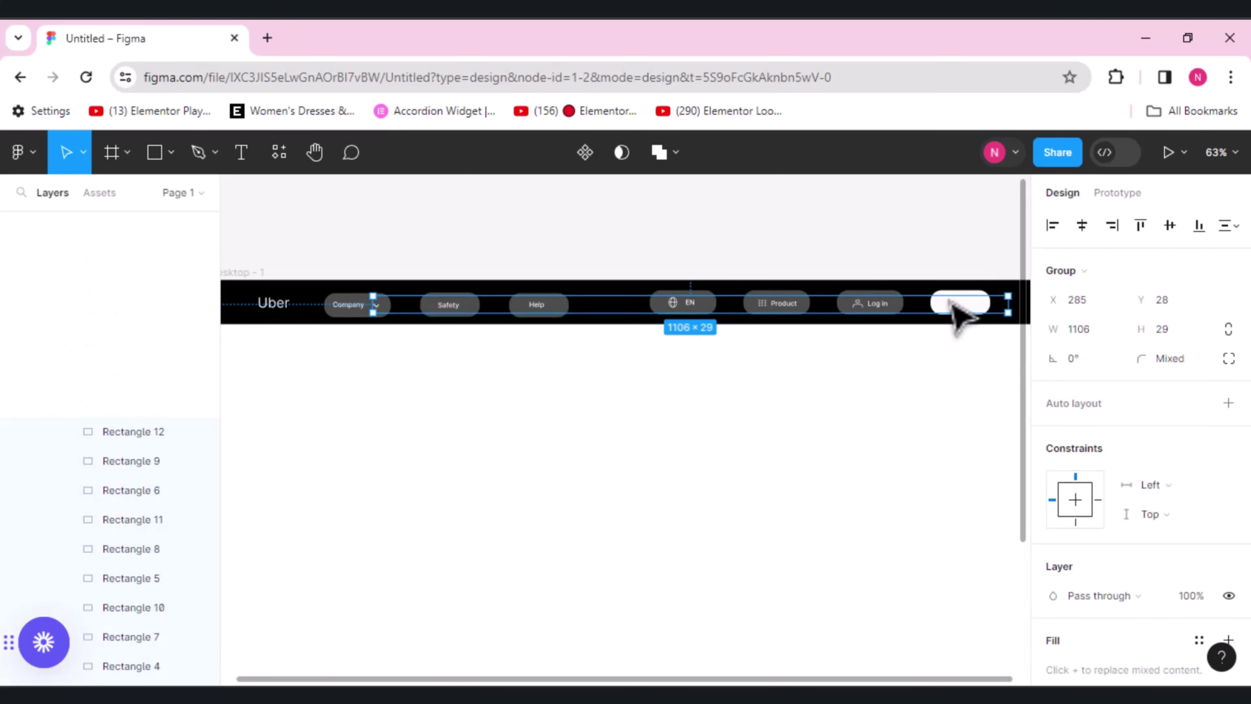
{"action": "left_click", "coordinate": [951, 303]}
{"action": "double_click", "coordinate": [950, 303]}
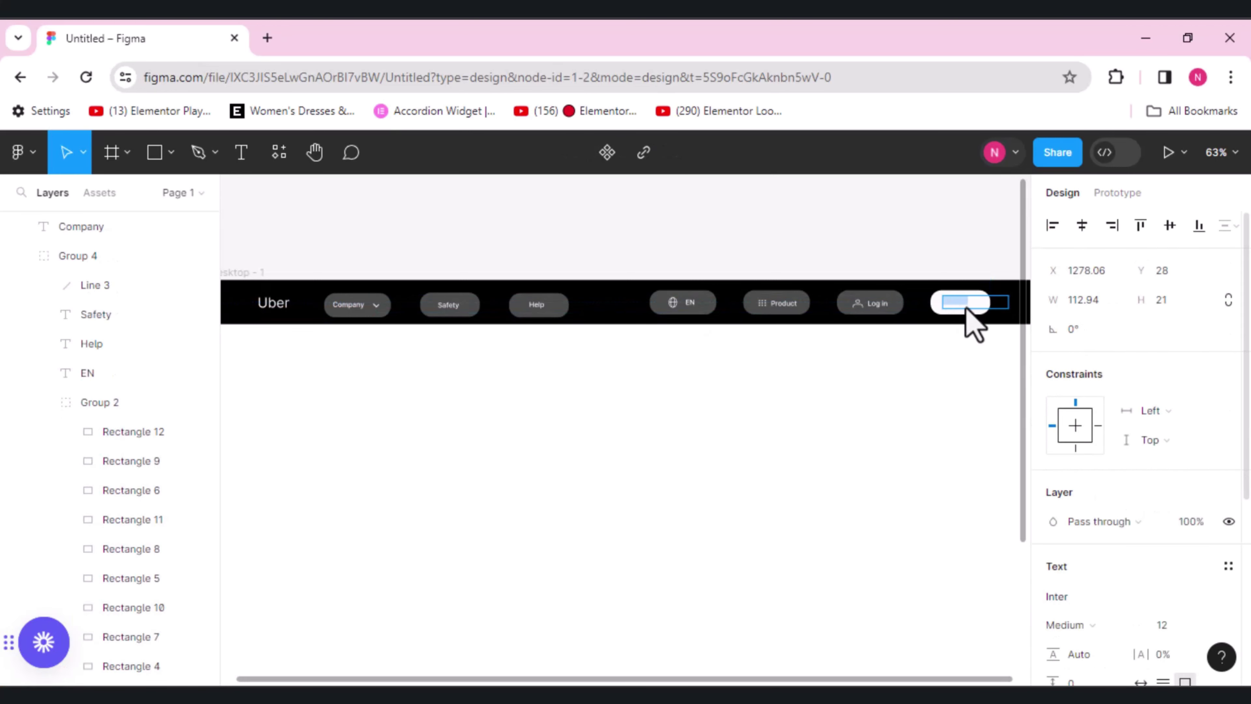
{"action": "scroll", "coordinate": [1247, 429], "scroll_direction": "down", "scroll_amount": 5}
{"action": "scroll", "coordinate": [1246, 429], "scroll_direction": "down", "scroll_amount": 1}
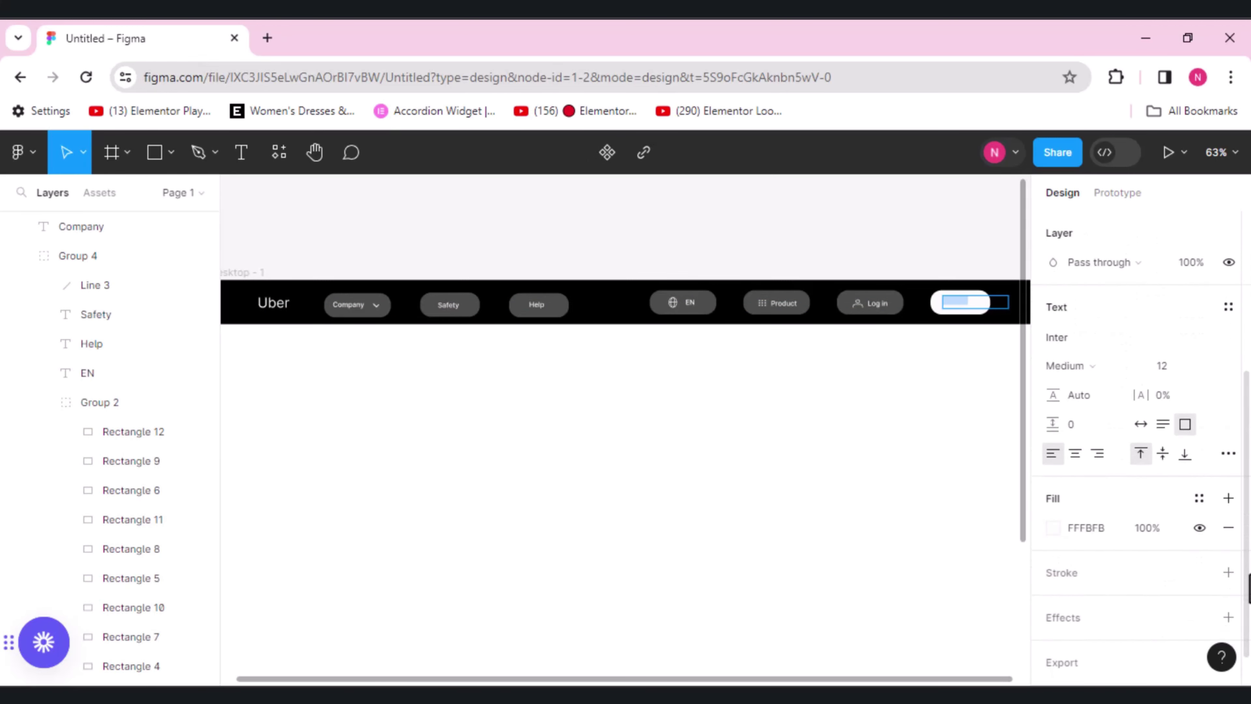
{"action": "left_click", "coordinate": [1049, 527]}
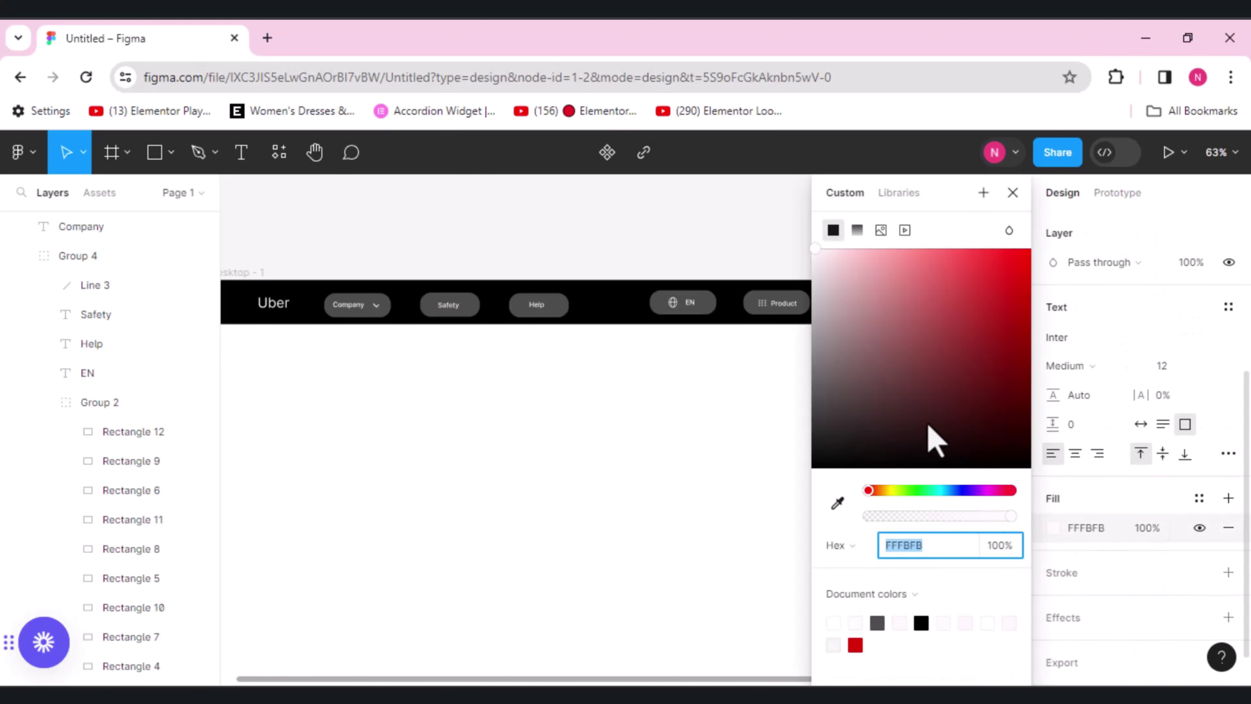
{"action": "left_click_drag", "start_coordinate": [870, 390], "coordinate": [538, 598]}
{"action": "left_click", "coordinate": [539, 598]}
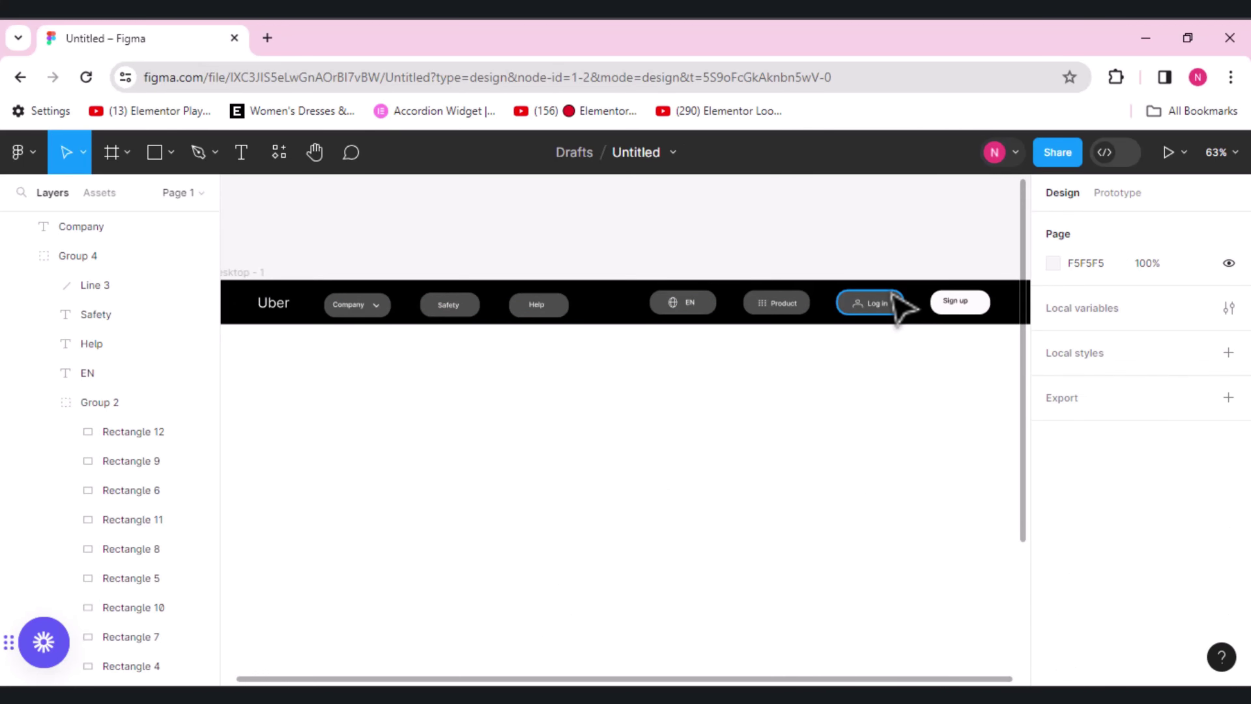
- Recolour the rounded rectangles behind Safety, Help, EN, Product and Log in black to blend into the bar
{"action": "left_click", "coordinate": [896, 306]}
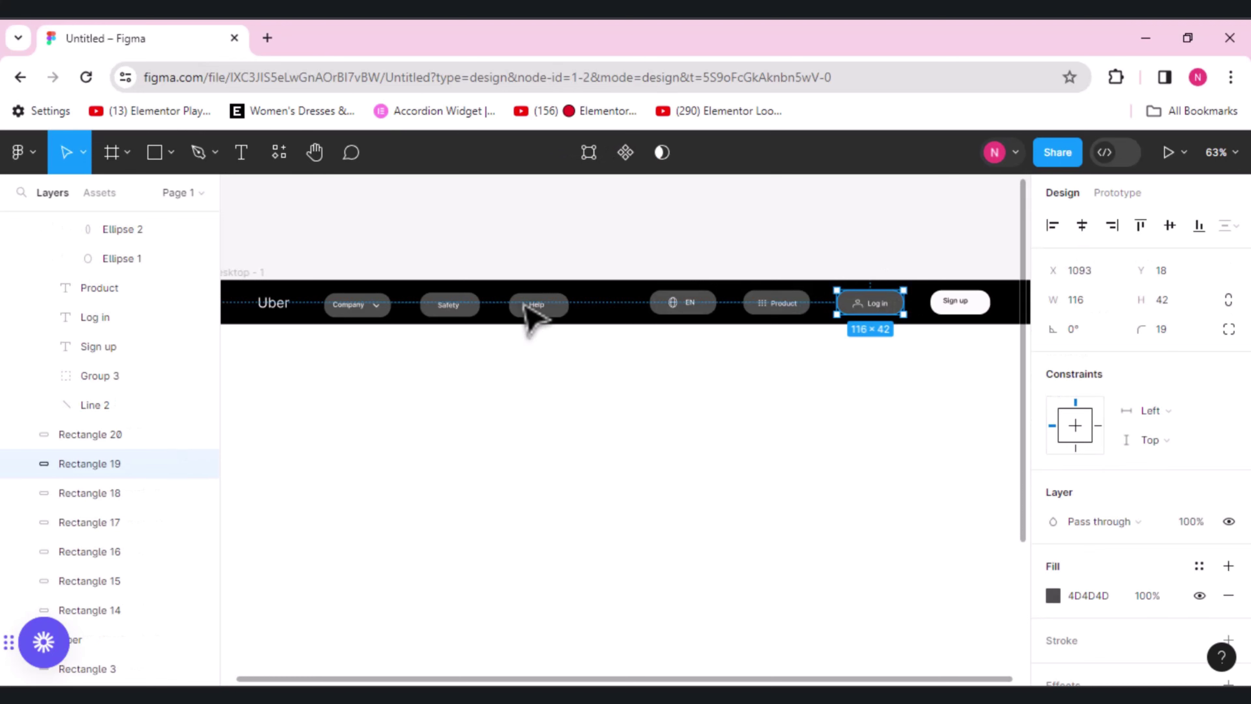
{"action": "key", "text": "shift+1"}
{"action": "left_click", "coordinate": [380, 309]}
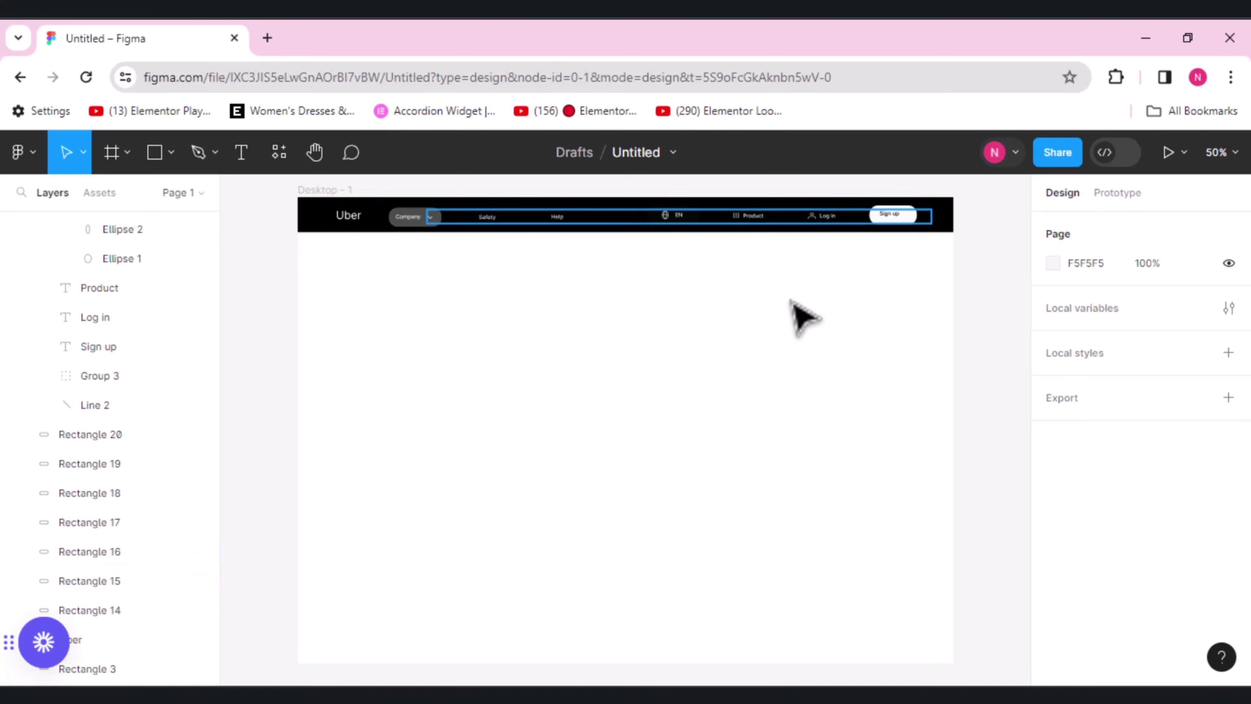
- Draw a rectangle about 129 × 107 directly below the Company button and enlarge it to about 144 × 157
{"action": "scroll", "coordinate": [803, 318], "scroll_direction": "up", "scroll_amount": 2}
{"action": "scroll", "coordinate": [803, 318], "scroll_direction": "up", "scroll_amount": 2}
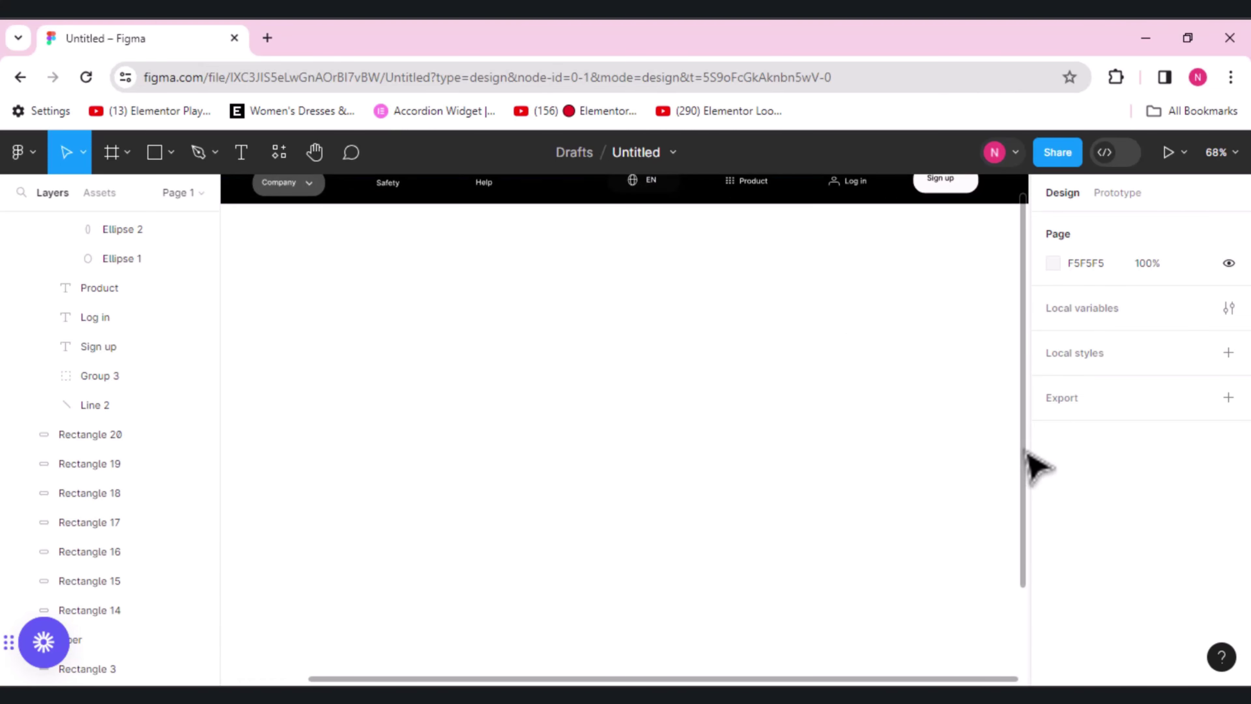
{"action": "left_click_drag", "start_coordinate": [1023, 446], "coordinate": [1015, 477]}
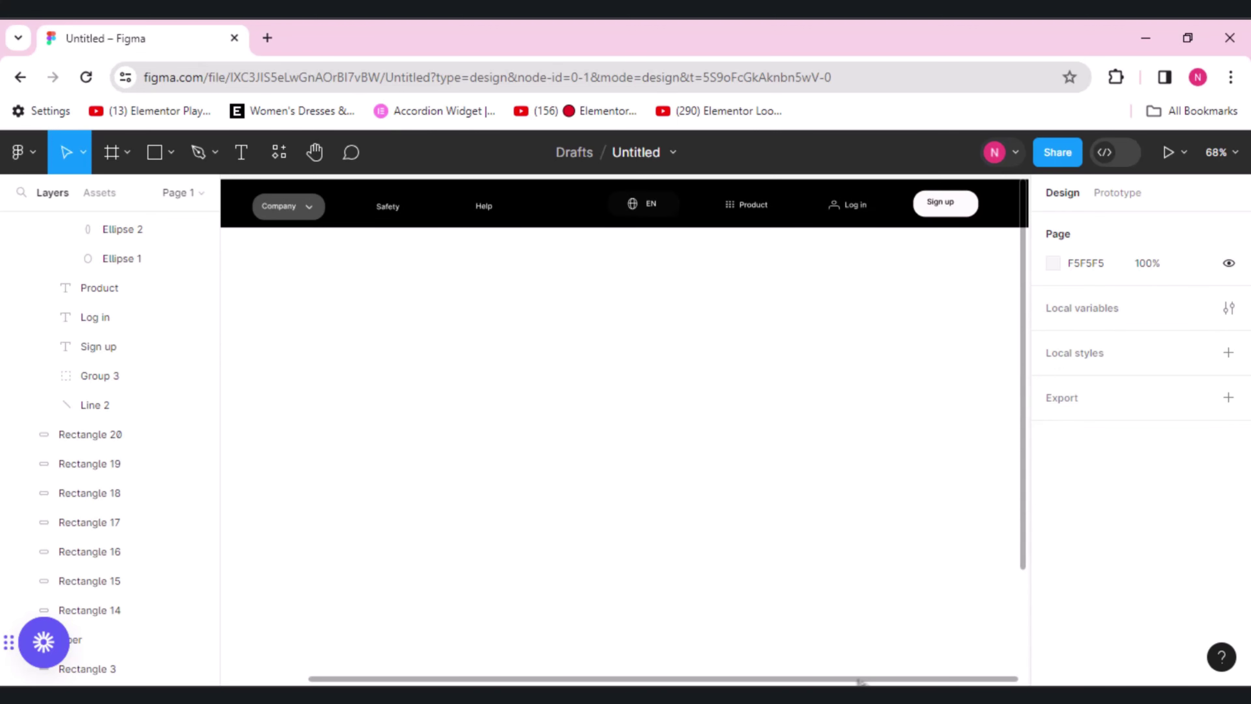
{"action": "left_click_drag", "start_coordinate": [860, 682], "coordinate": [713, 682]}
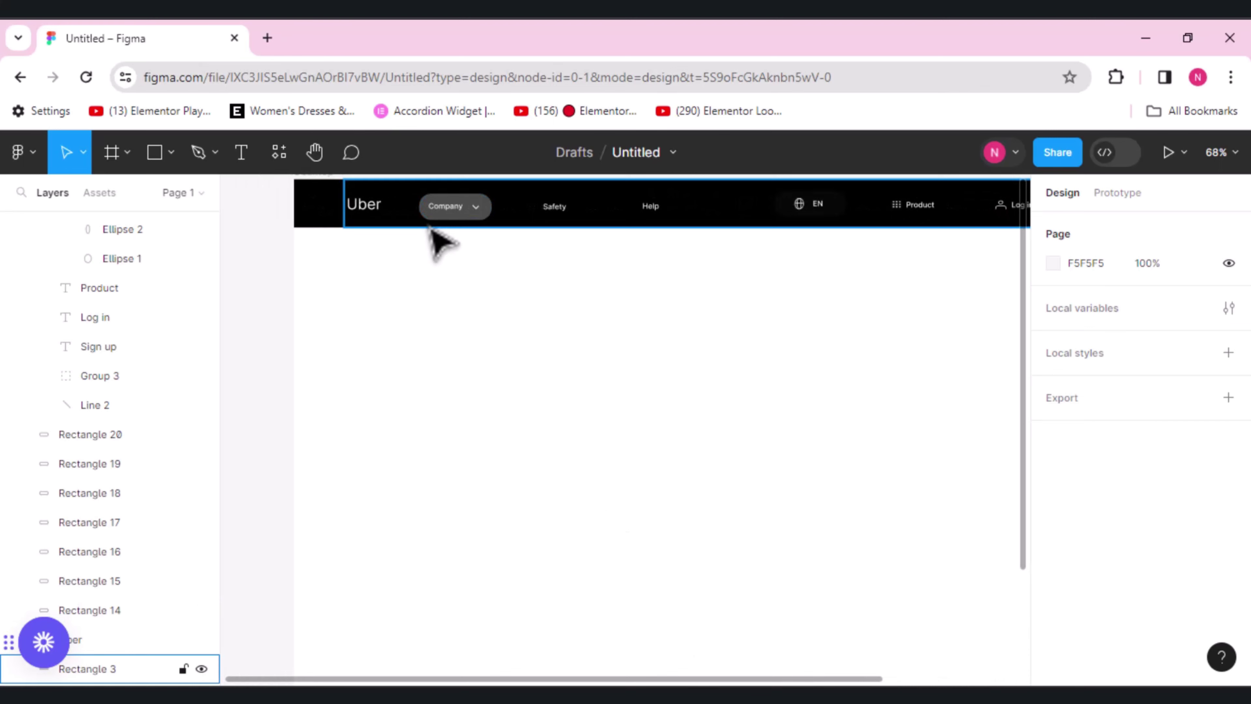
{"action": "left_click", "coordinate": [170, 154]}
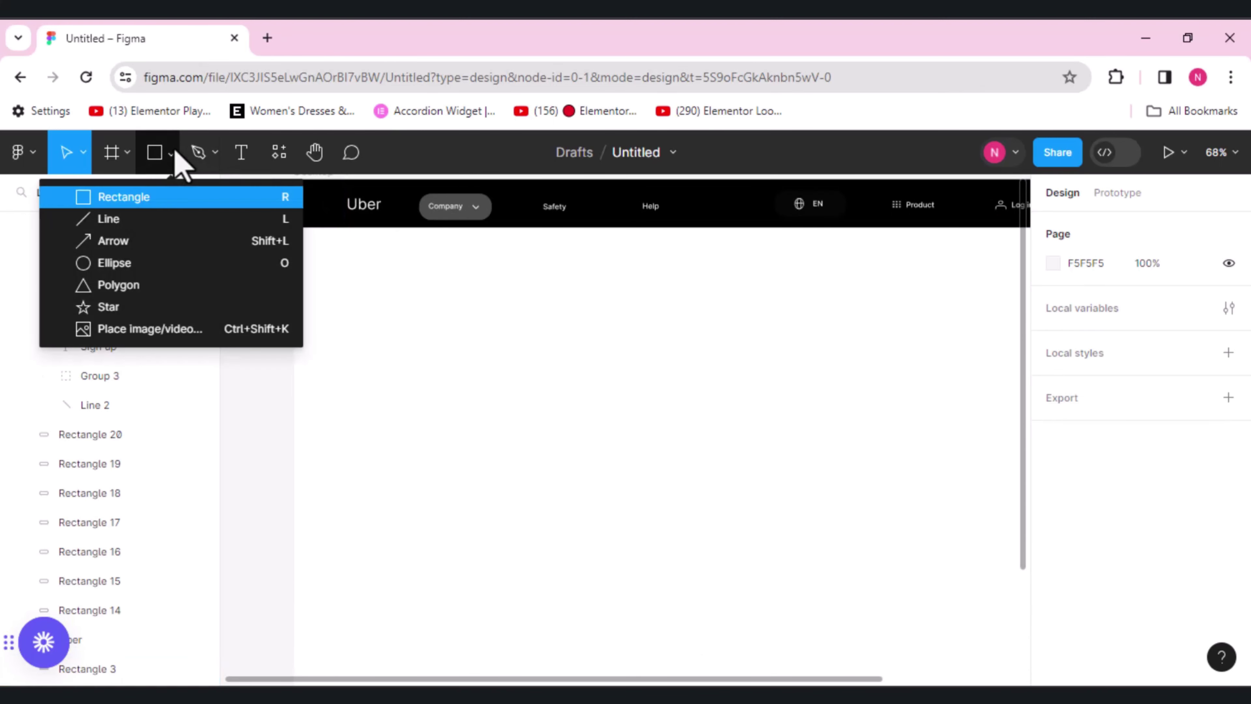
{"action": "left_click", "coordinate": [133, 197]}
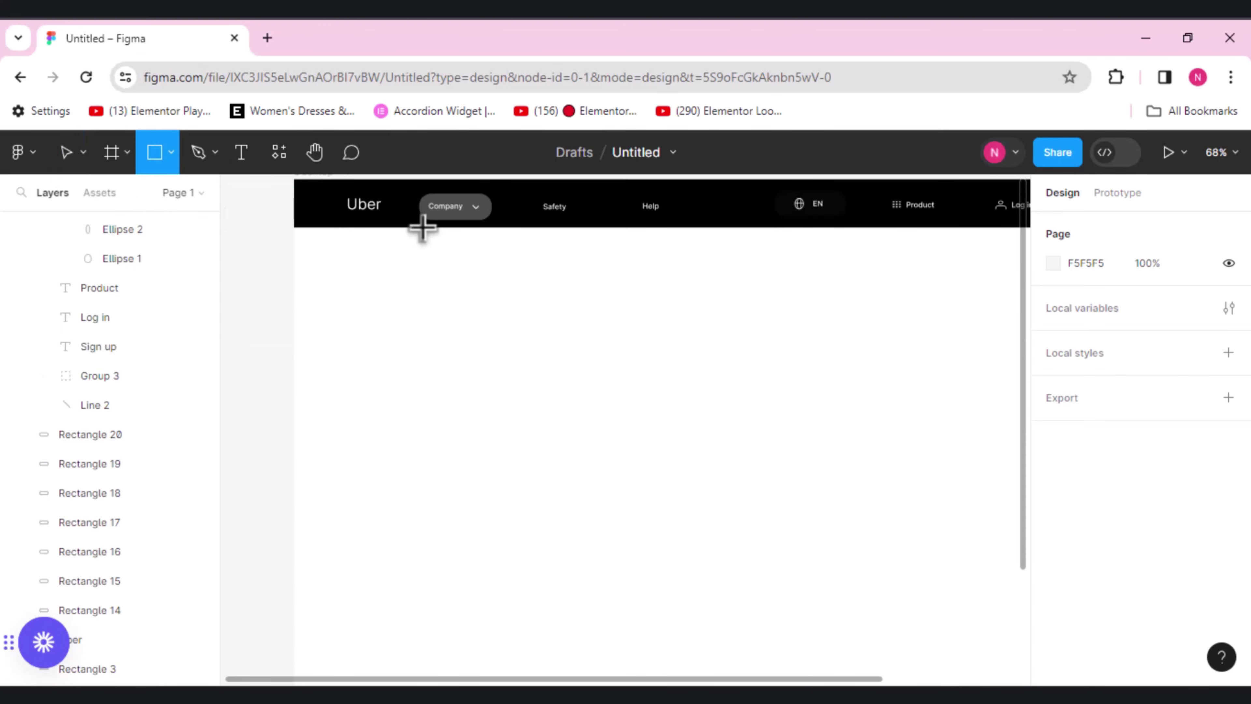
{"action": "mouse_move", "coordinate": [420, 227]}
{"action": "left_mouse_down"}
{"action": "mouse_move", "coordinate": [514, 251]}
{"action": "mouse_move", "coordinate": [502, 292]}
{"action": "left_mouse_up"}
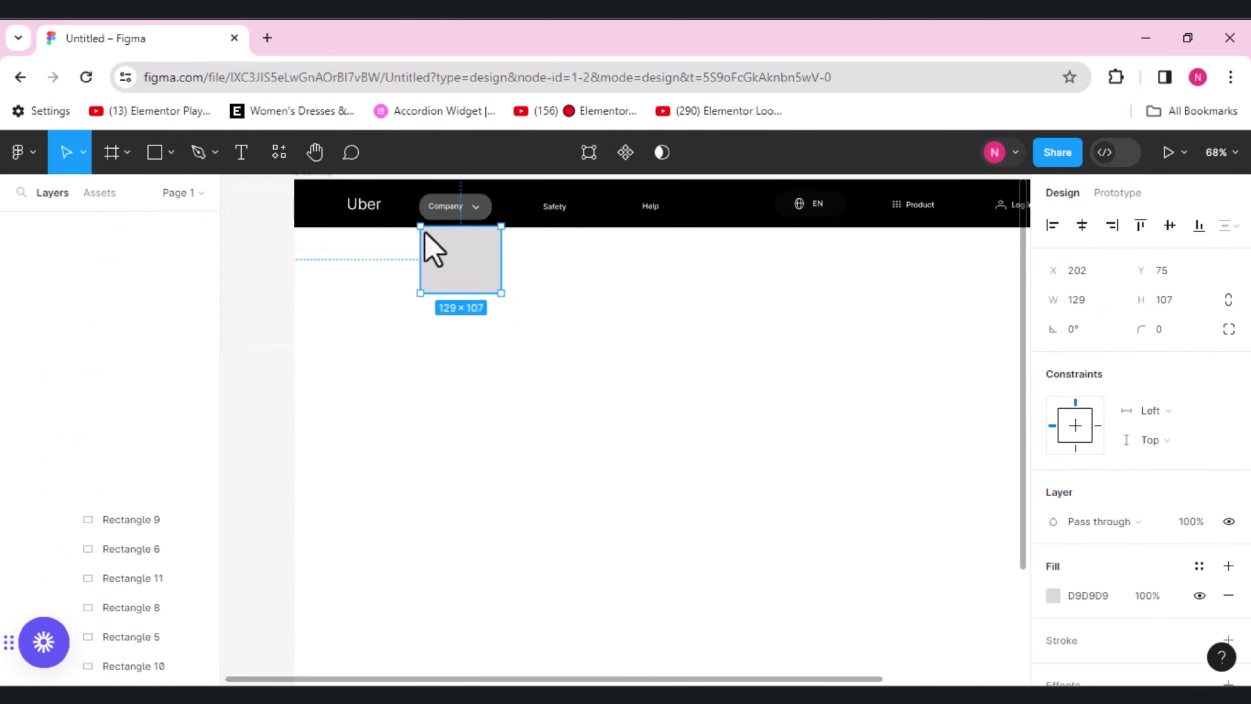
{"action": "left_click", "coordinate": [615, 489]}
{"action": "scroll", "coordinate": [618, 493], "scroll_direction": "up", "scroll_amount": 2}
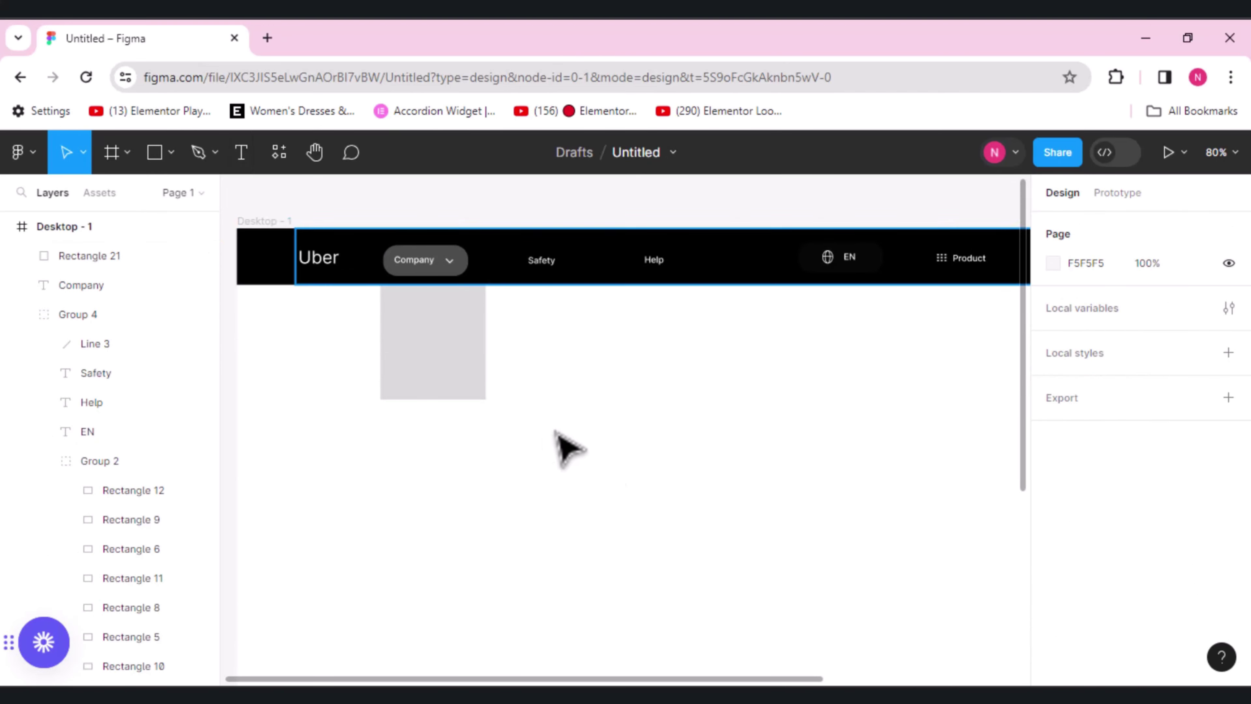
- Change the fill of the rectangle below the Company button to near-white FFFBFB
{"action": "left_click", "coordinate": [453, 339]}
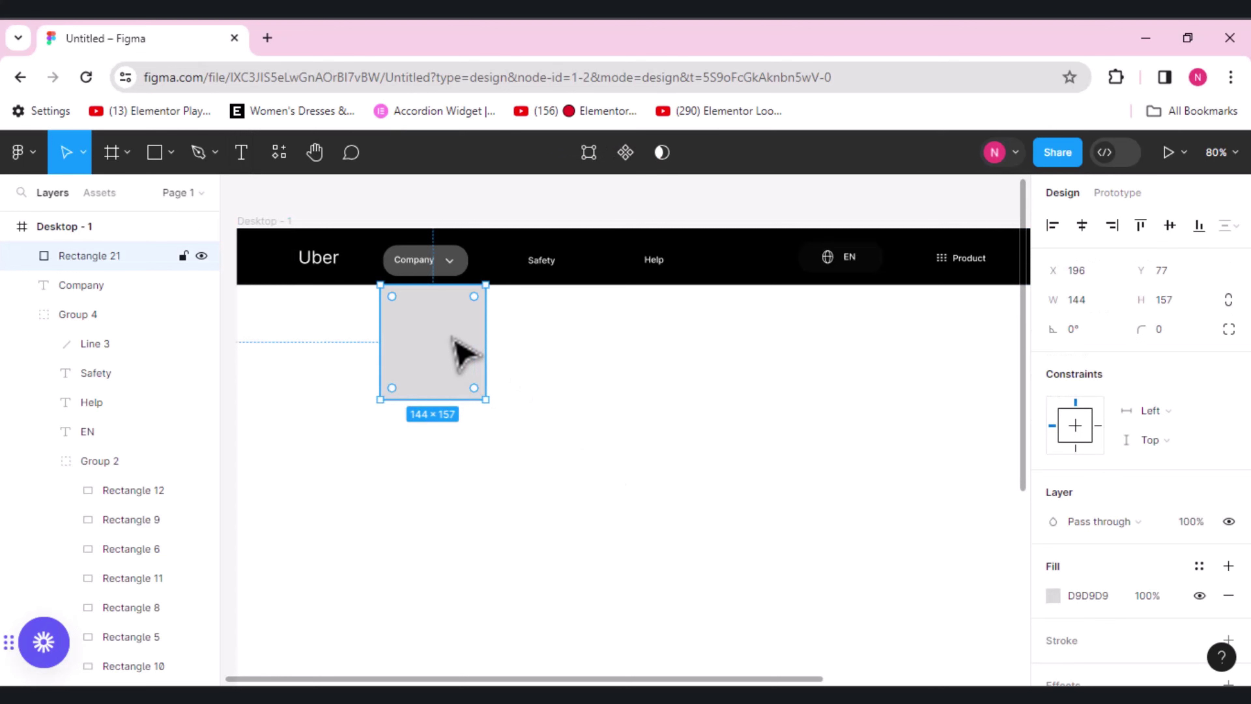
{"action": "left_click", "coordinate": [1056, 594]}
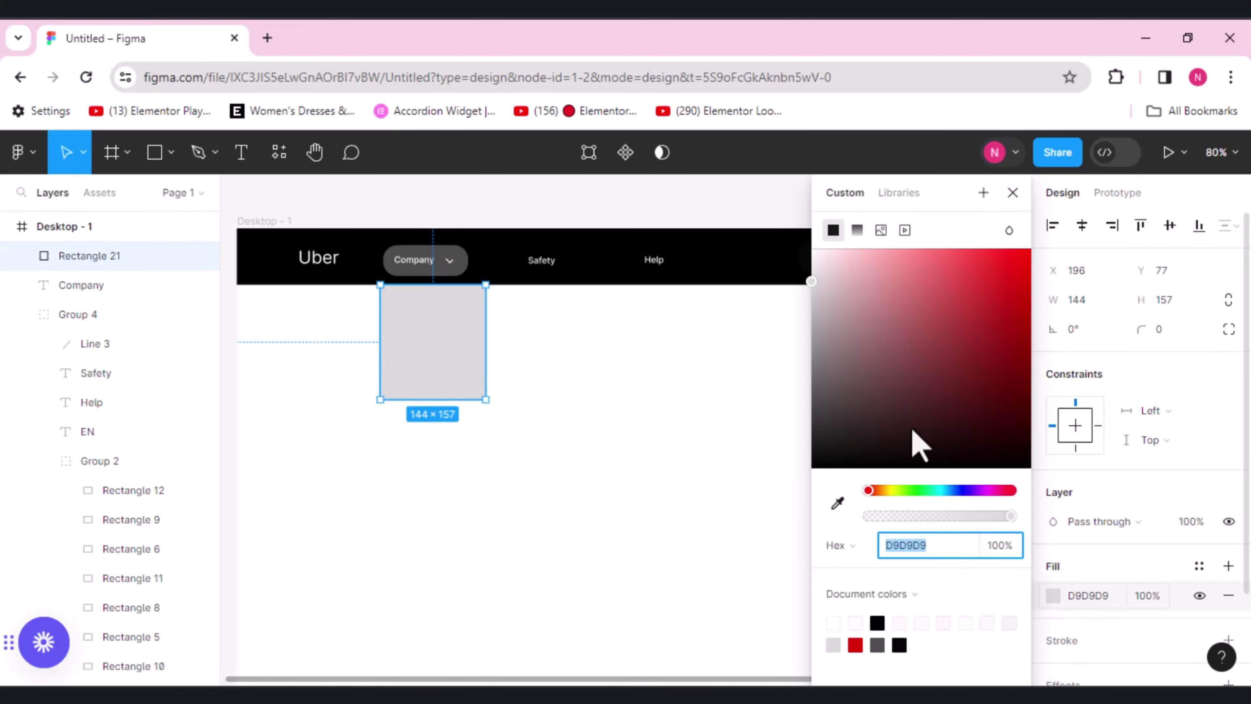
{"action": "left_click", "coordinate": [816, 251]}
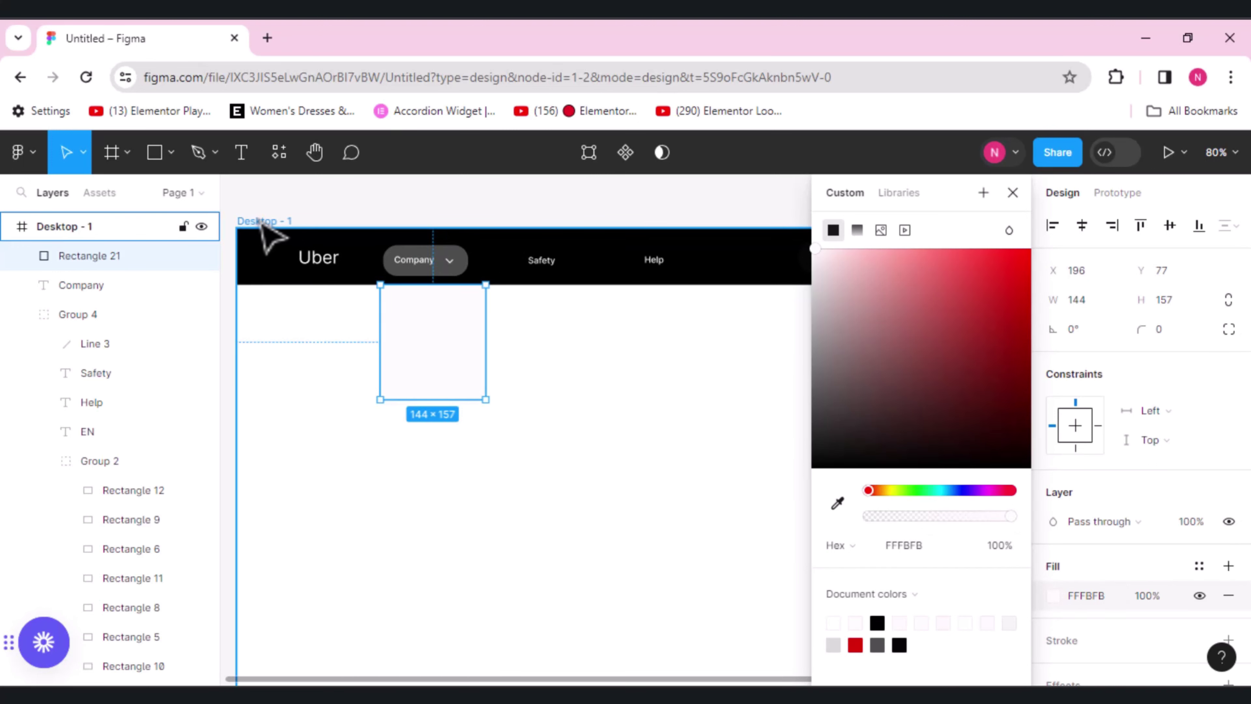
- Change the fill of the Desktop - 1 frame to the muted grey-brown 8A7E7E
{"action": "left_click", "coordinate": [261, 221]}
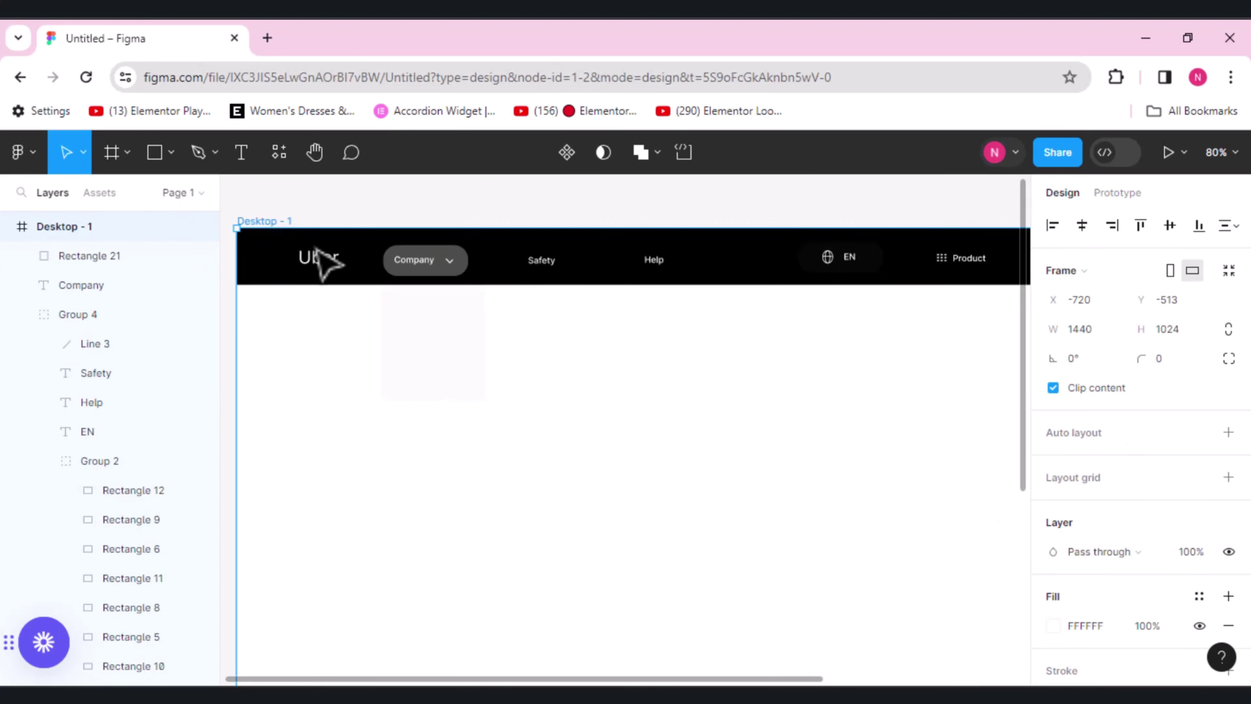
{"action": "left_click", "coordinate": [1053, 625]}
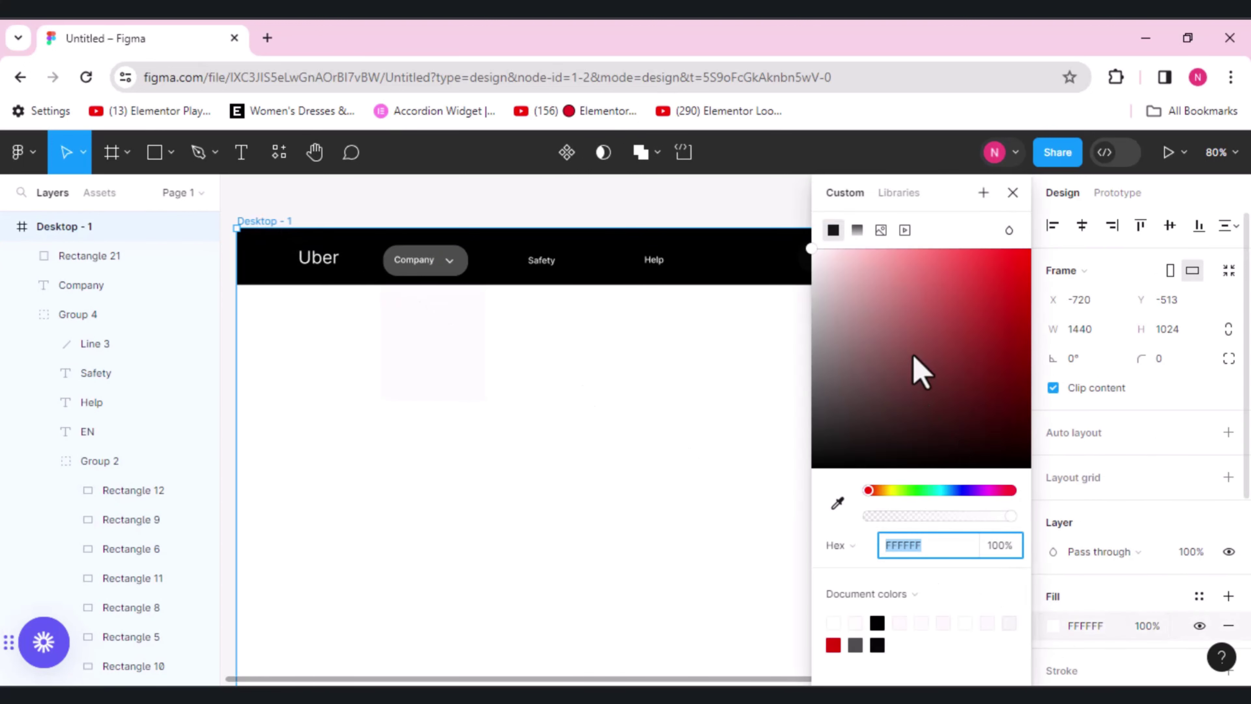
{"action": "left_click_drag", "start_coordinate": [894, 324], "coordinate": [831, 350]}
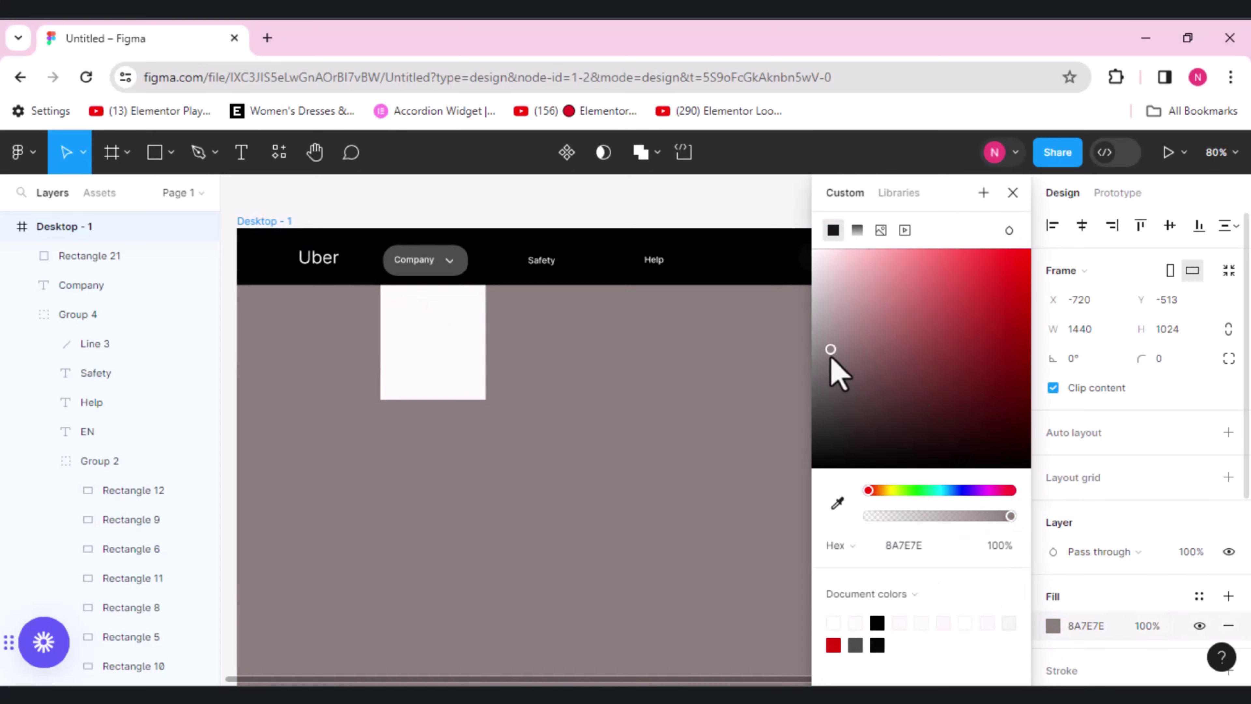
{"action": "left_click", "coordinate": [514, 507]}
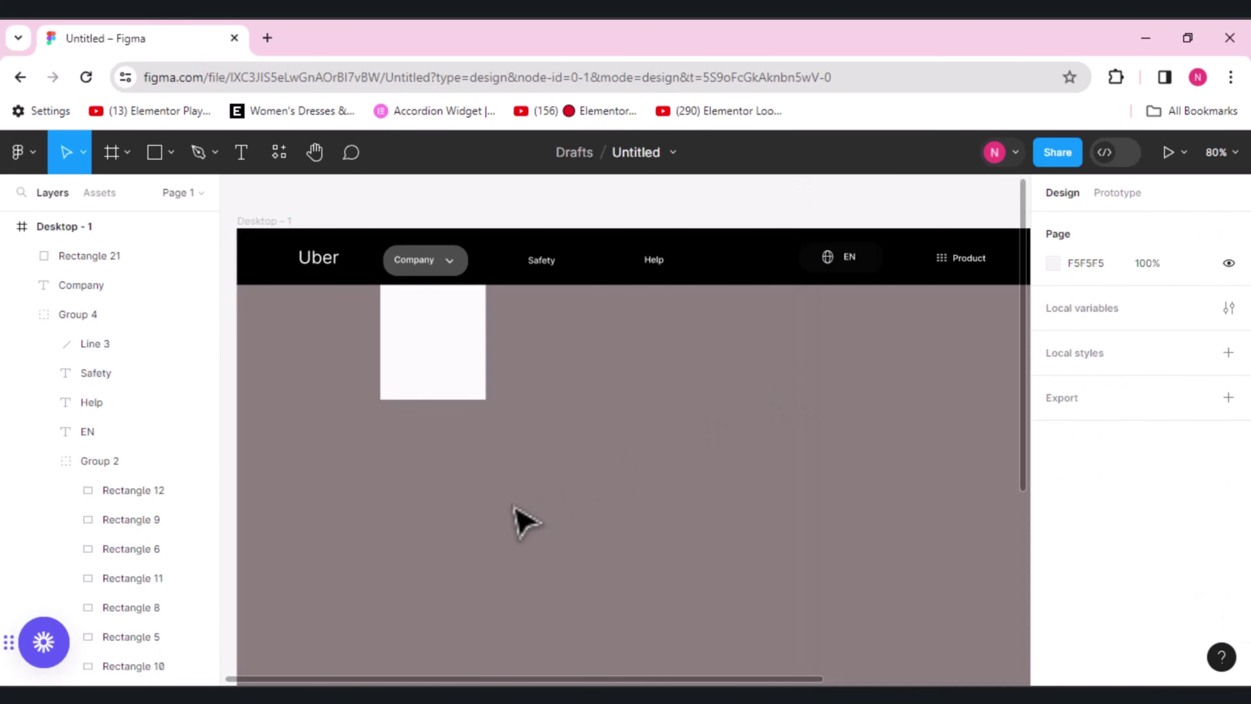
- Draw a rectangle about 144 × 35 across the top of the white dropdown panel as its first row
{"action": "left_click", "coordinate": [169, 154]}
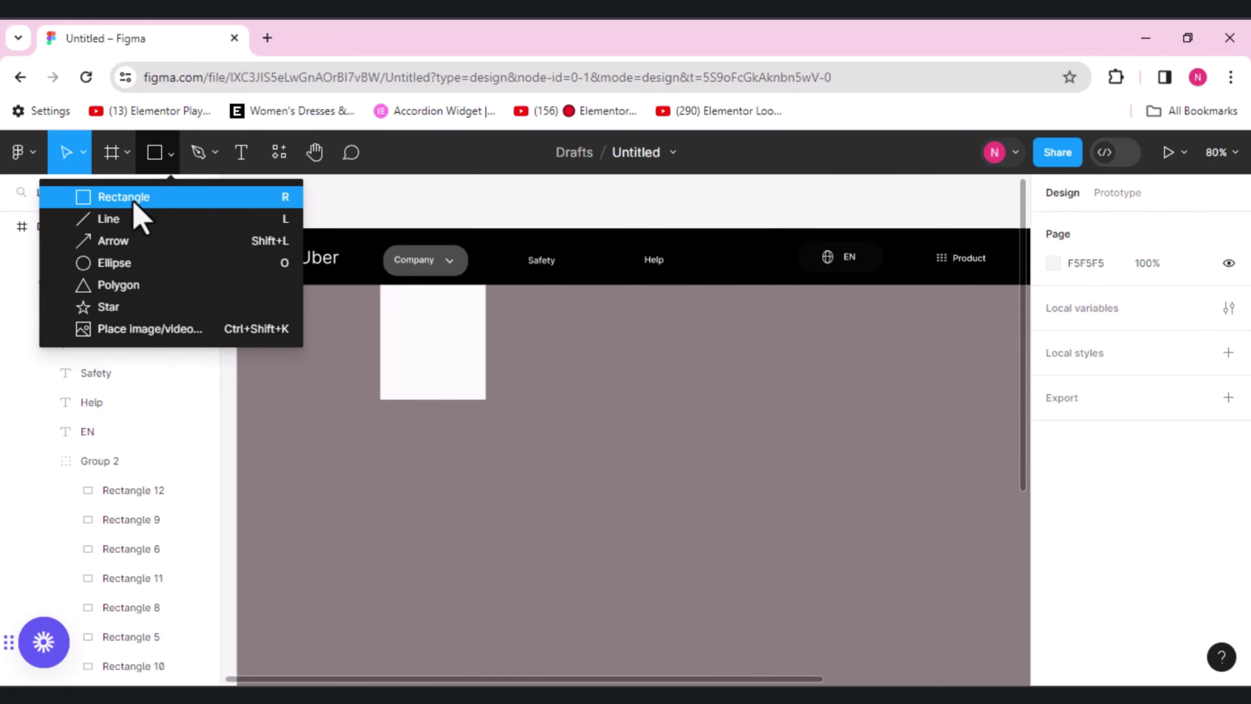
{"action": "left_click", "coordinate": [124, 196]}
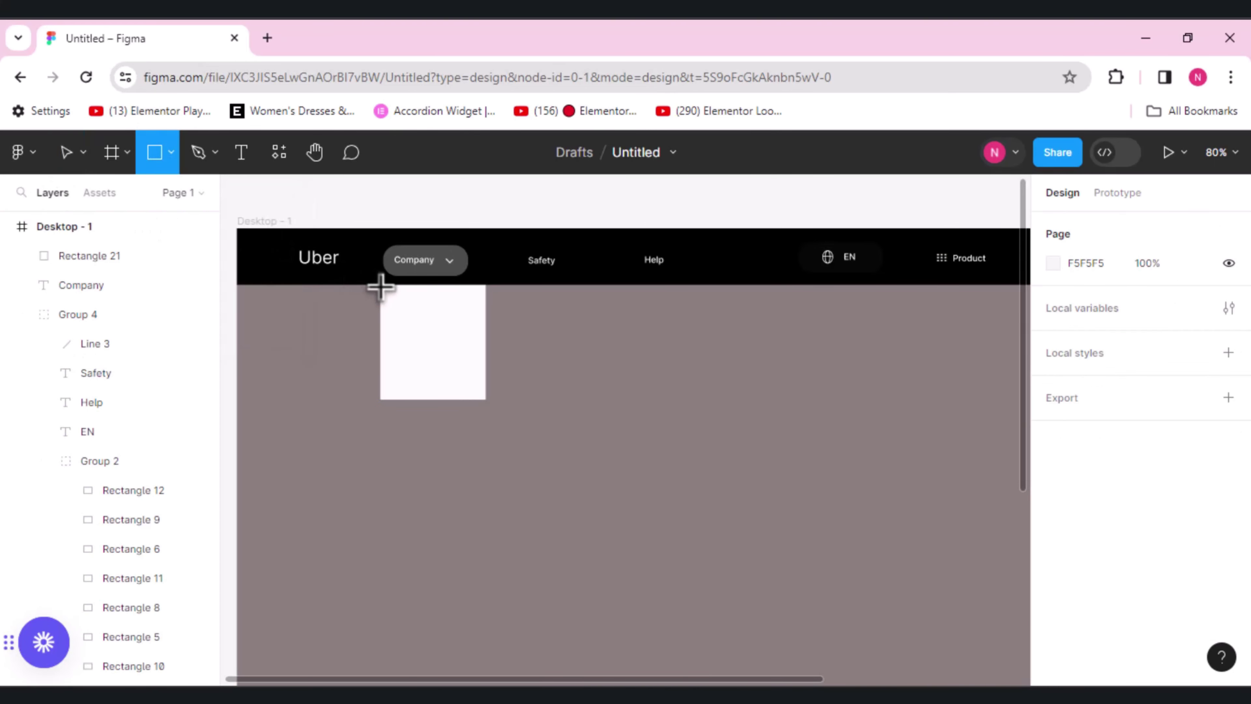
{"action": "mouse_move", "coordinate": [381, 286]}
{"action": "left_mouse_down"}
{"action": "mouse_move", "coordinate": [495, 318]}
{"action": "mouse_move", "coordinate": [485, 313]}
{"action": "left_mouse_up"}
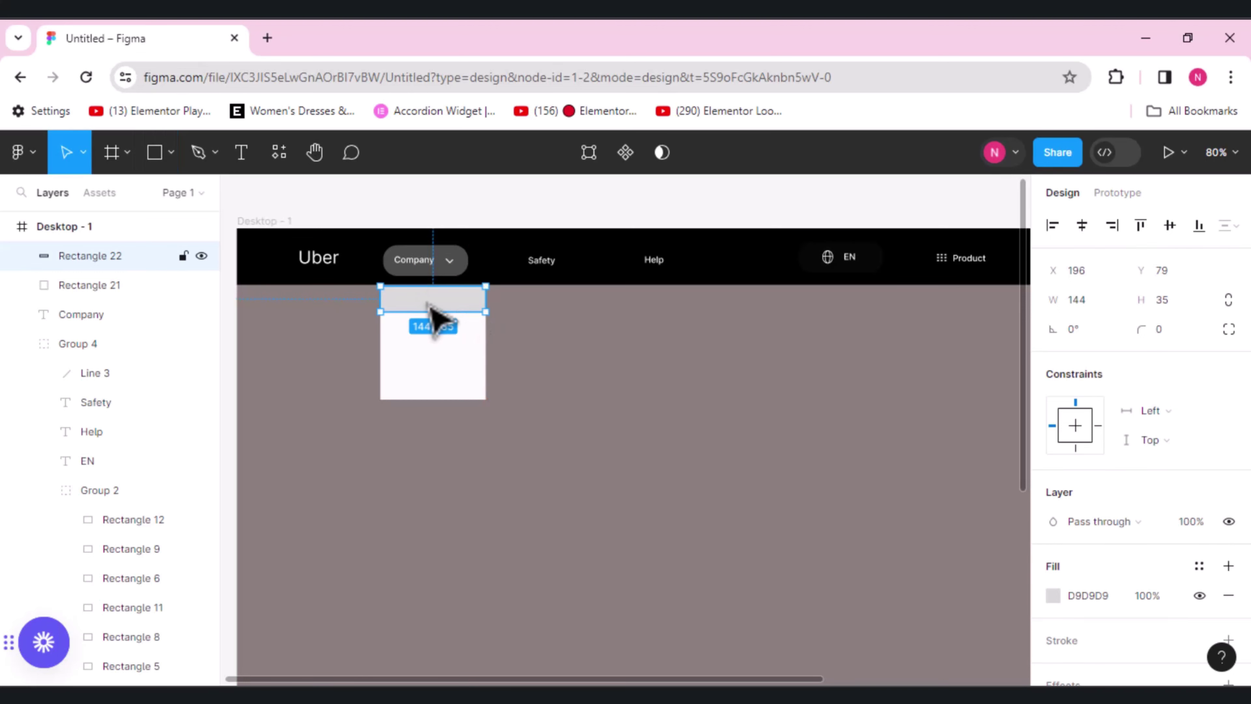
- Add the text label About us on the first row of the dropdown panel
{"action": "left_click", "coordinate": [242, 160]}
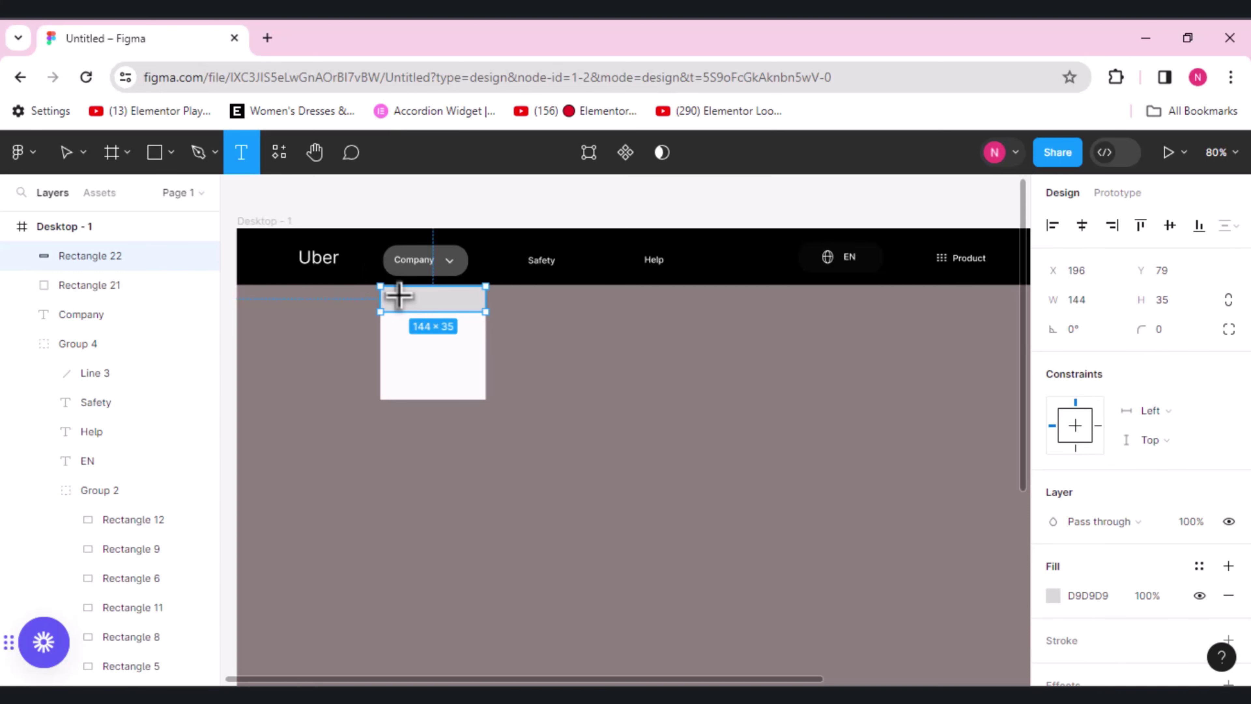
{"action": "left_click_drag", "start_coordinate": [400, 295], "coordinate": [436, 306]}
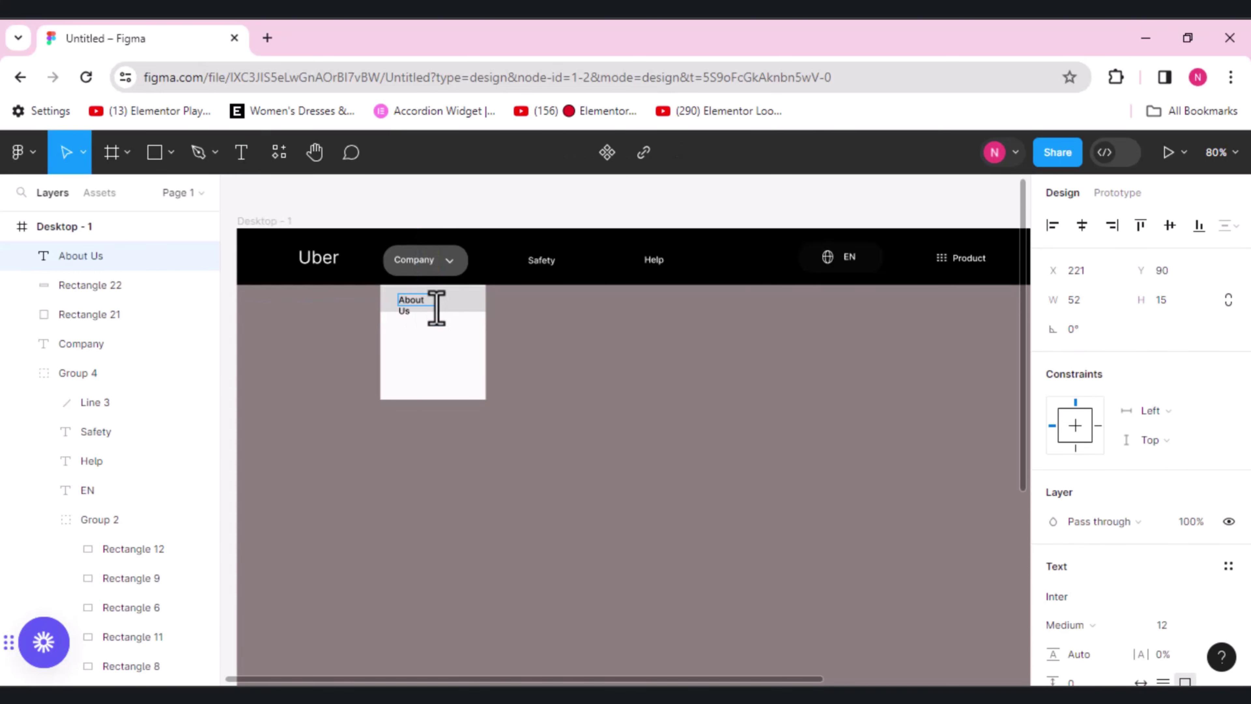
{"action": "left_click", "coordinate": [437, 306]}
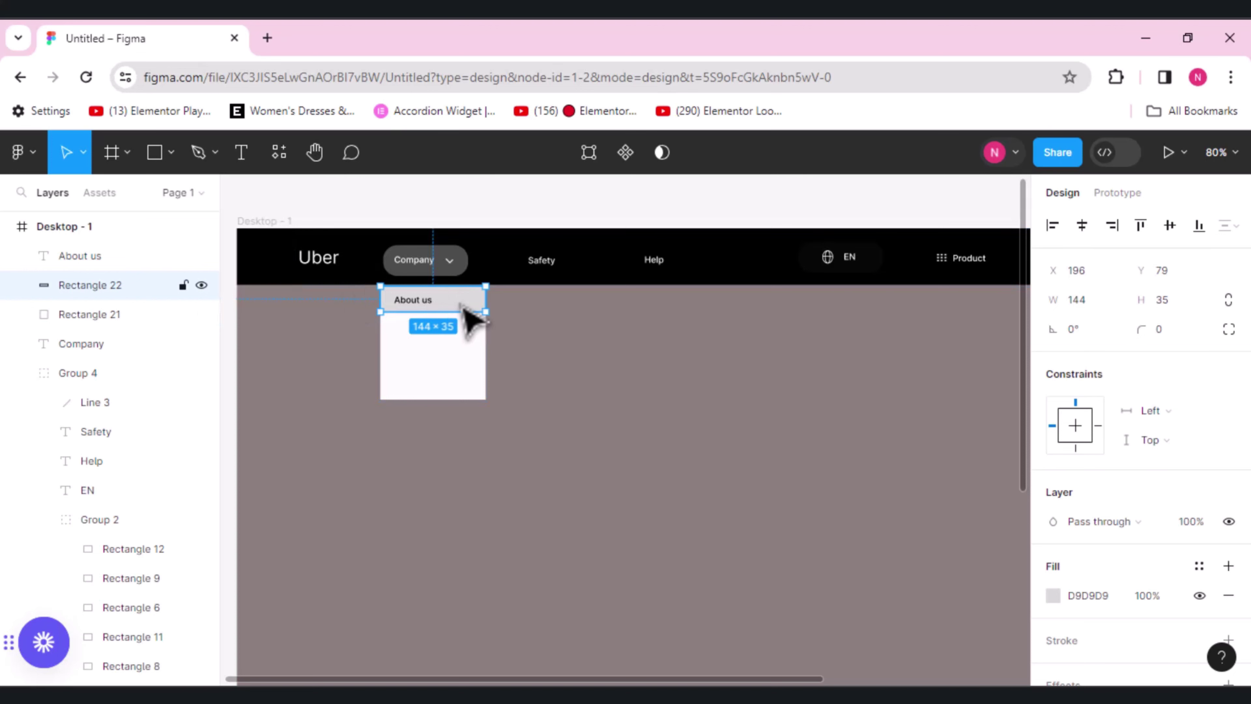
- Duplicate the 144 × 35 About us row rectangle three times, stacking the copies directly below one another
{"action": "key", "text": "ctrl+d"}
{"action": "left_click_drag", "start_coordinate": [464, 308], "coordinate": [466, 321]}
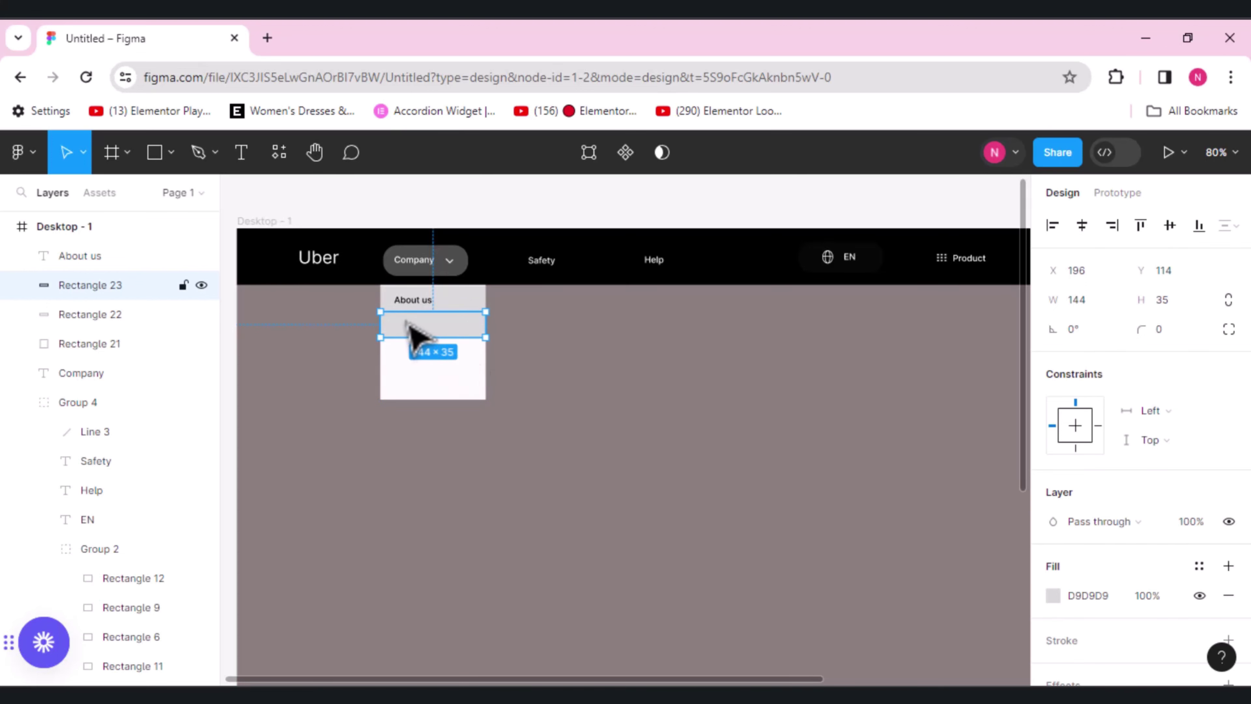
{"action": "key", "text": "ctrl+d"}
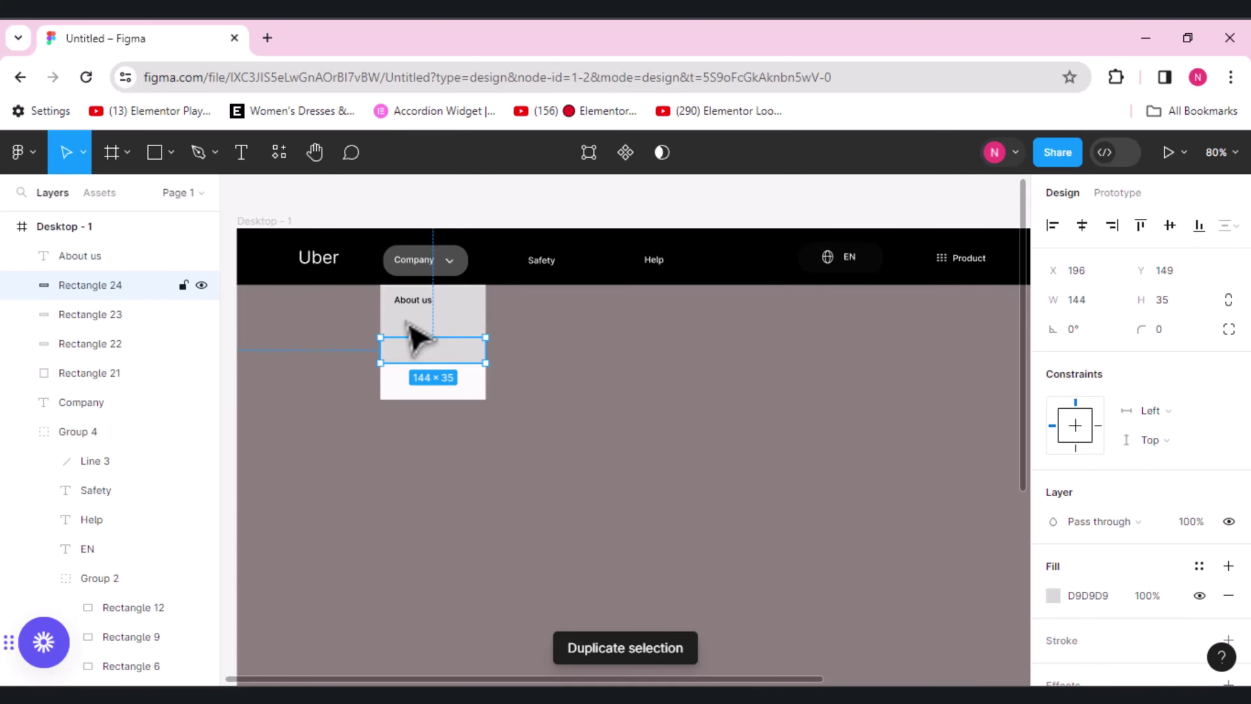
{"action": "key", "text": "ctrl+d"}
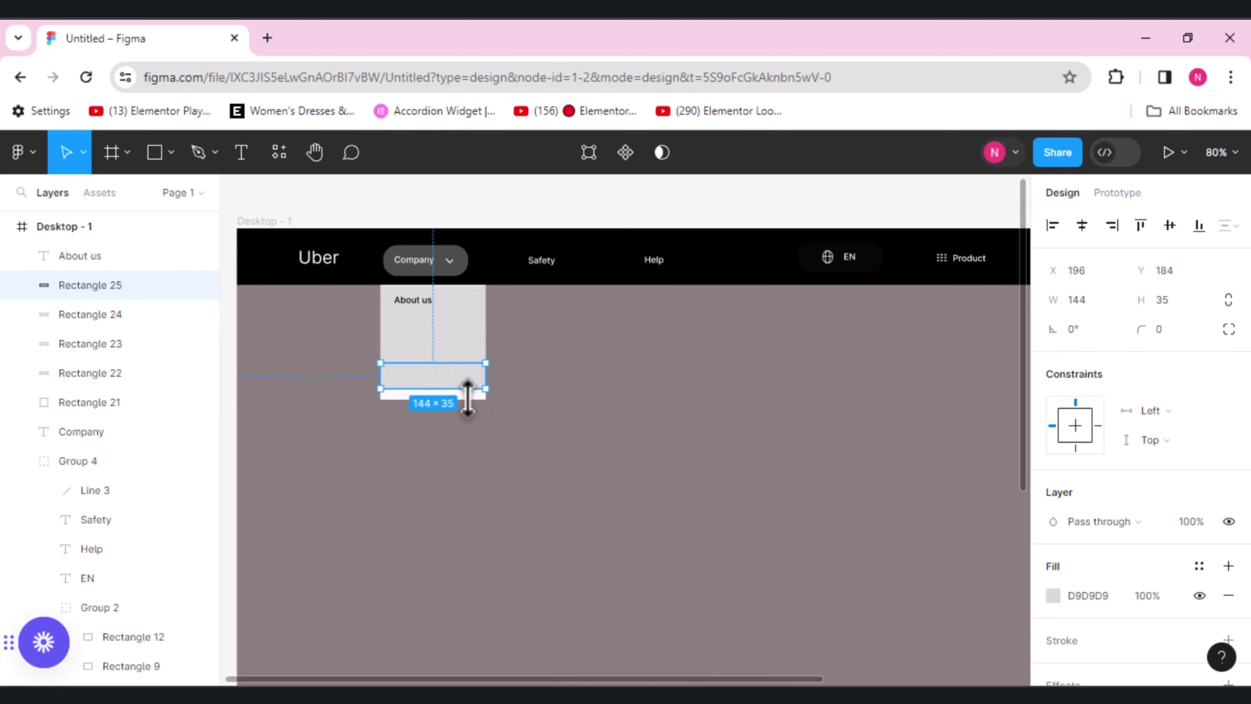
- Change the fill of the rectangle behind About us to off-white F8F8F8
{"action": "left_click_drag", "start_coordinate": [475, 383], "coordinate": [470, 302]}
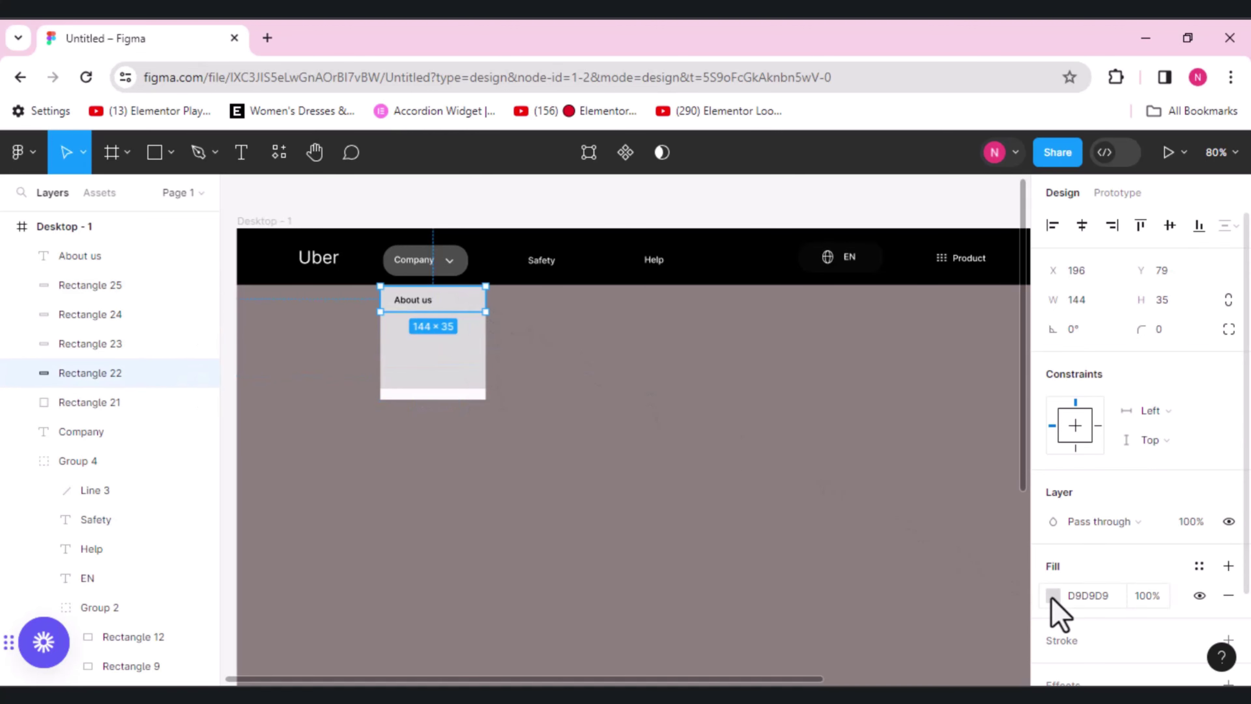
{"action": "left_click", "coordinate": [1053, 596]}
{"action": "left_click_drag", "start_coordinate": [905, 375], "coordinate": [805, 271]}
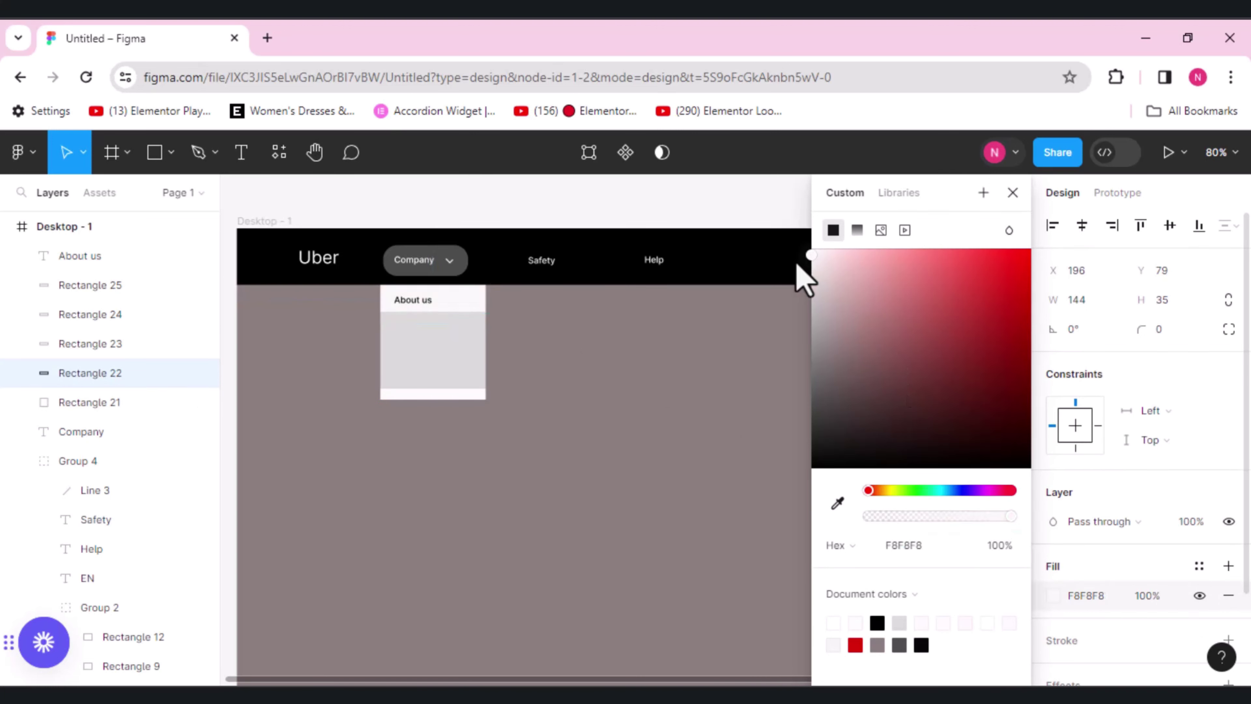
- Fill the second dropdown row with white FFFFFF and add the label How uber works on it
{"action": "left_click", "coordinate": [467, 329]}
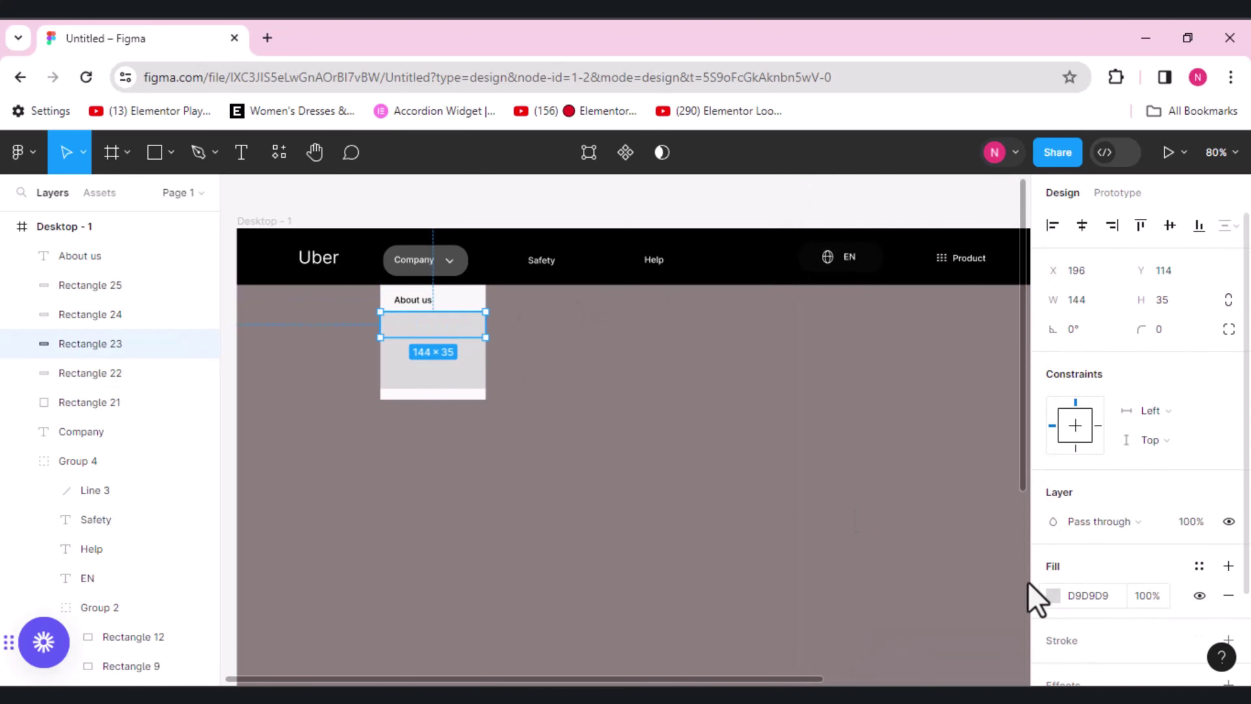
{"action": "left_click", "coordinate": [1053, 595]}
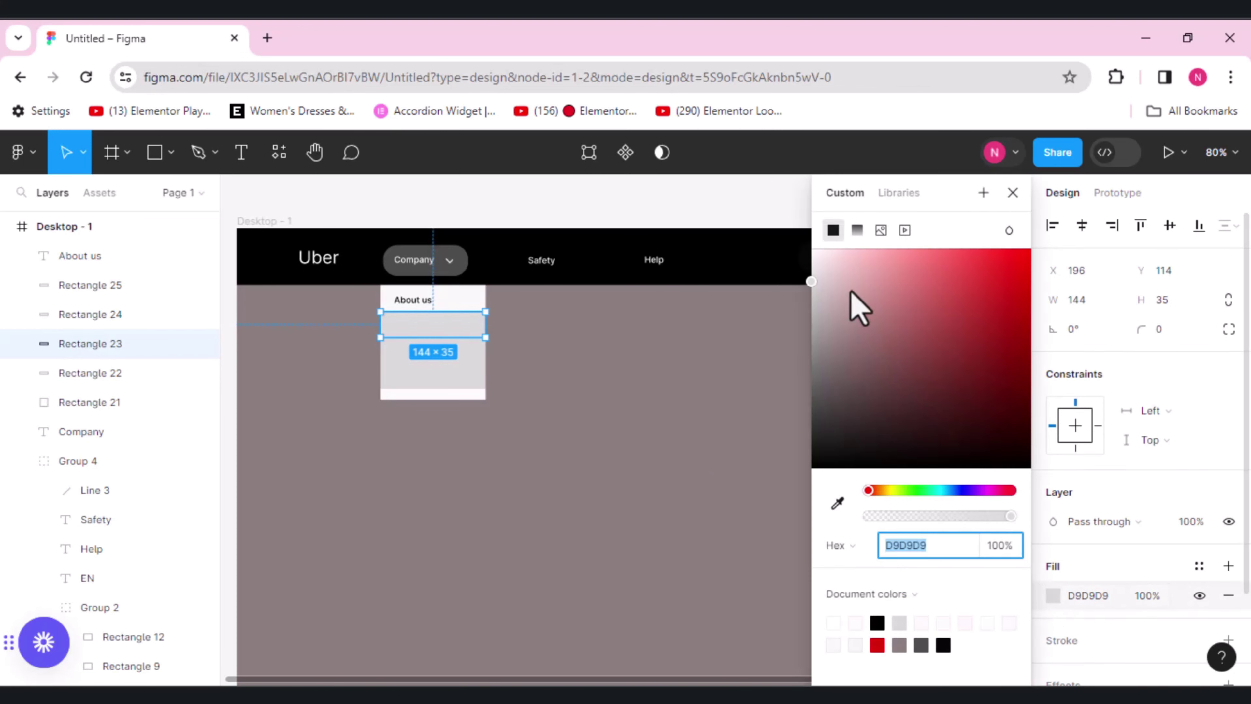
{"action": "left_click_drag", "start_coordinate": [844, 291], "coordinate": [810, 249]}
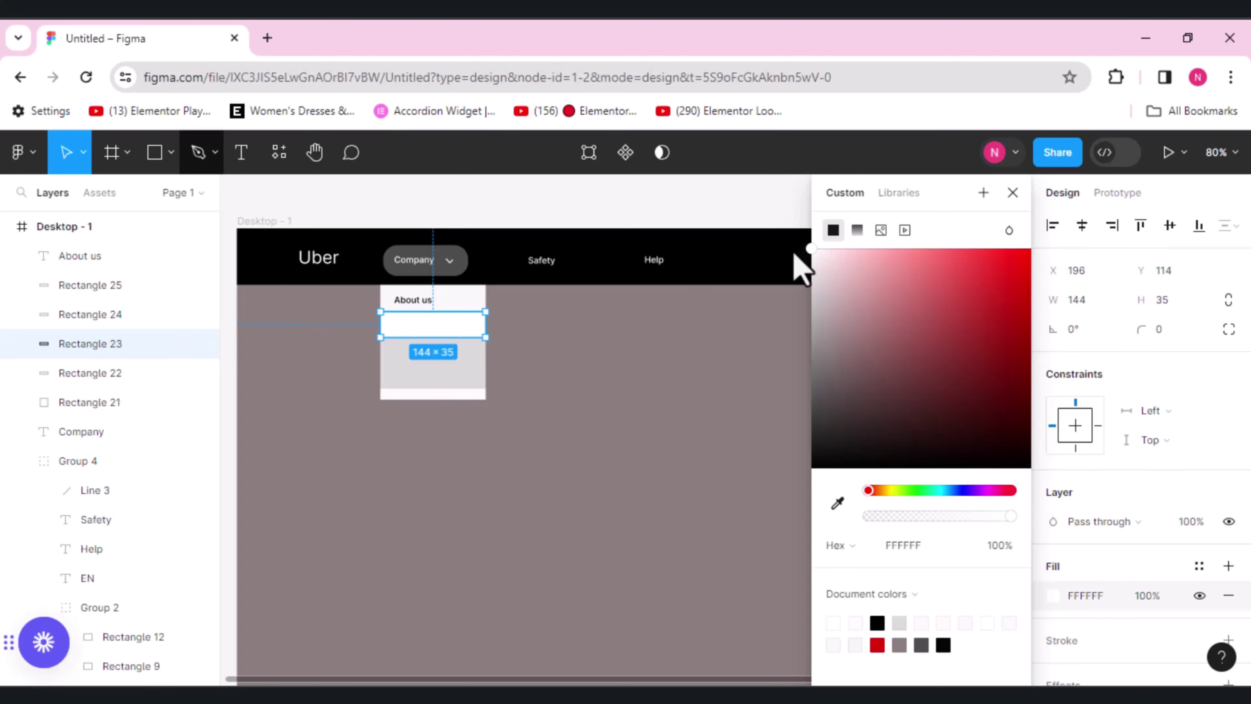
{"action": "left_click", "coordinate": [241, 157]}
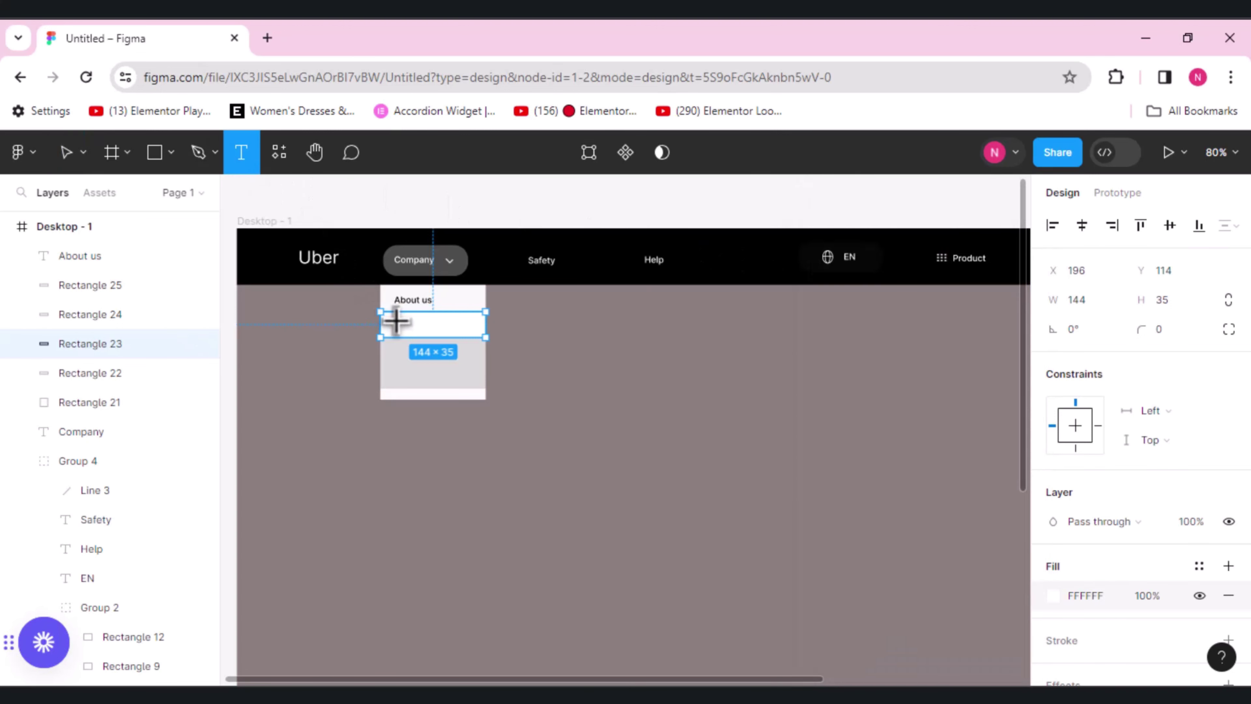
{"action": "left_click_drag", "start_coordinate": [397, 319], "coordinate": [434, 331]}
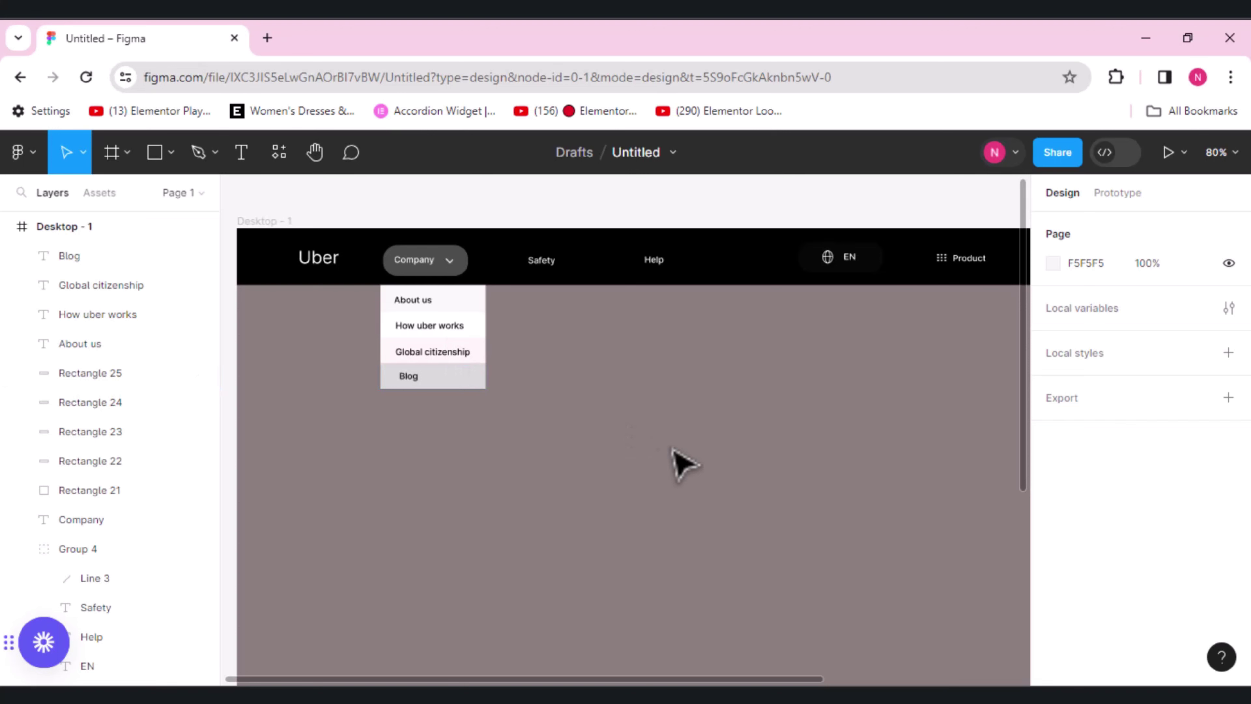
- Fit the whole frame in view and select all navigation bar and dropdown elements together
{"action": "scroll", "coordinate": [673, 449], "scroll_direction": "down", "scroll_amount": 2}
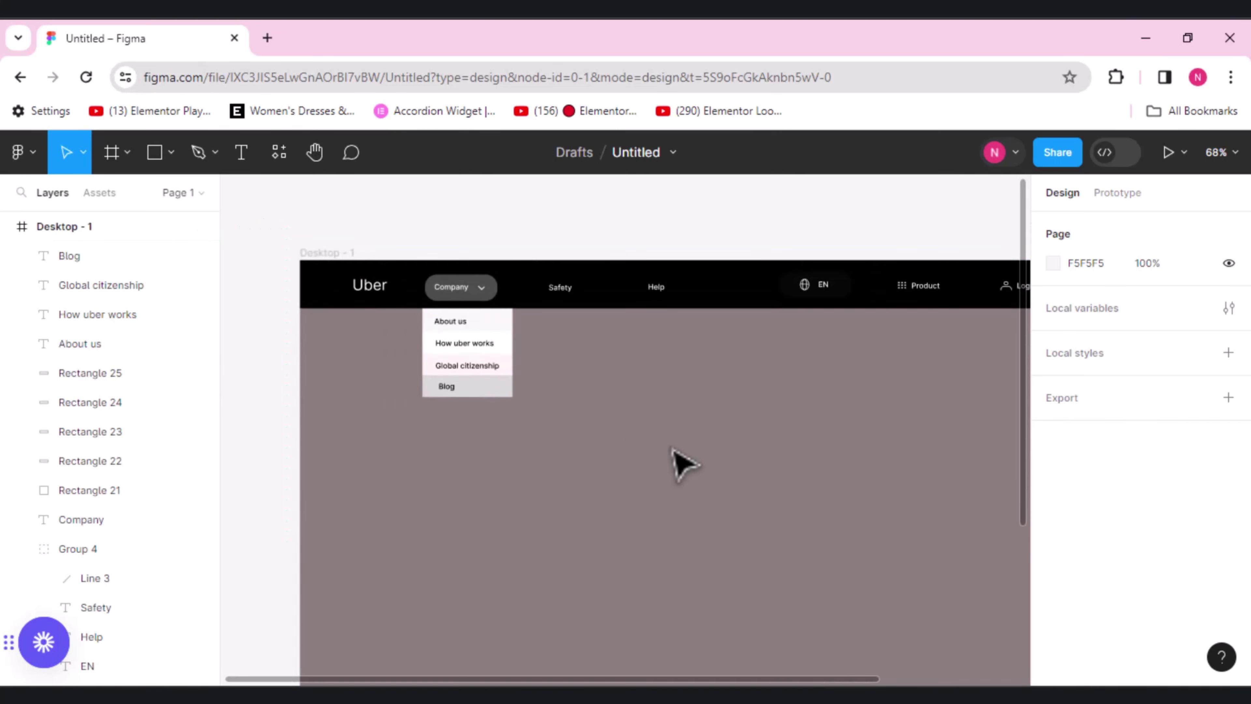
{"action": "left_click", "coordinate": [1231, 154]}
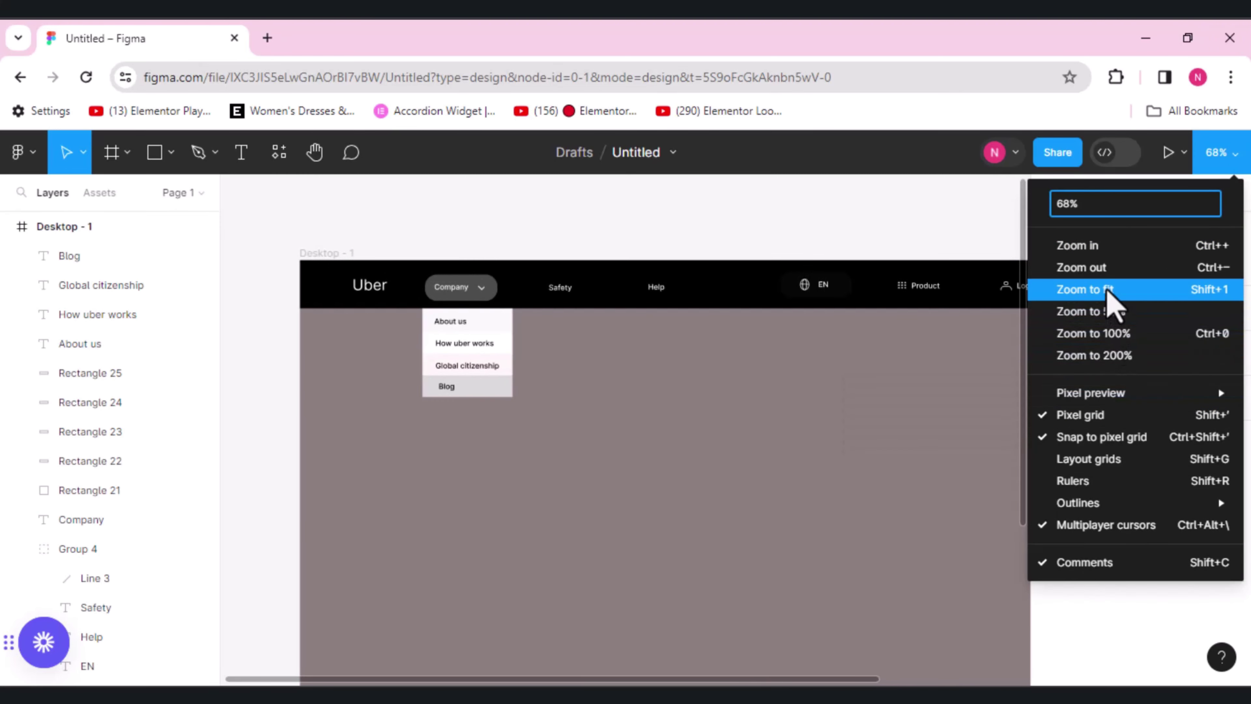
{"action": "left_click", "coordinate": [1109, 301]}
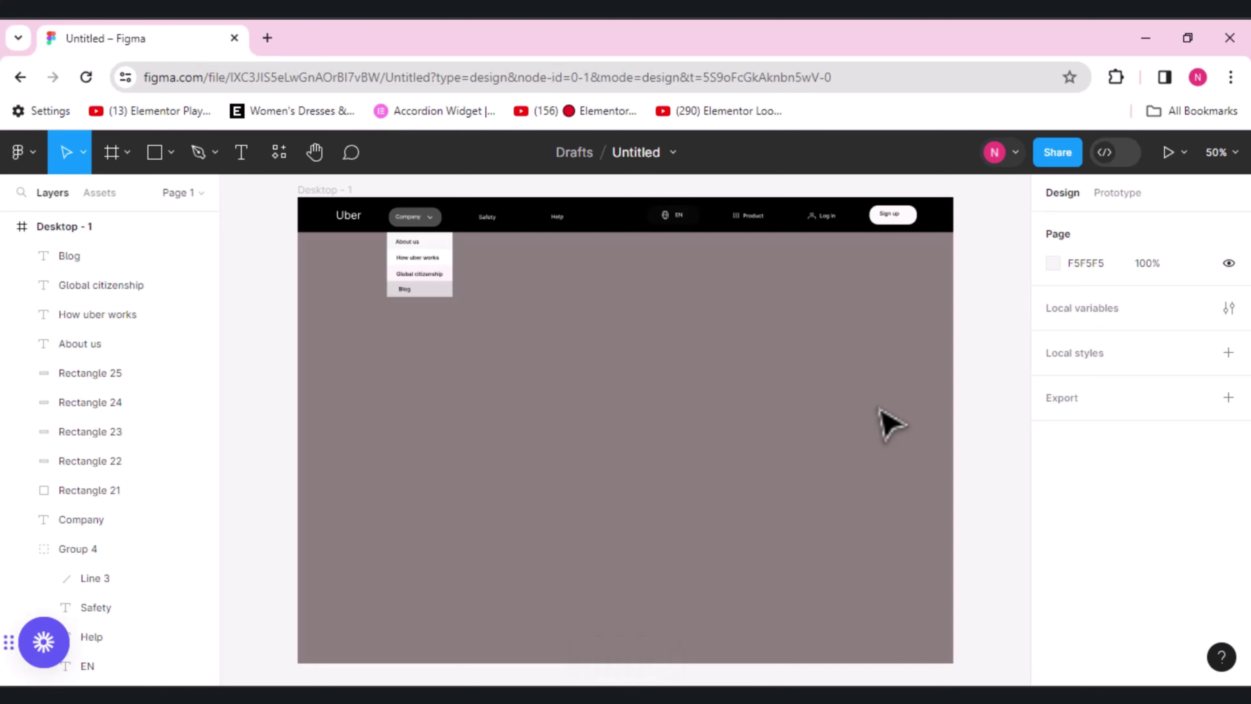
{"action": "left_click_drag", "start_coordinate": [244, 194], "coordinate": [483, 197]}
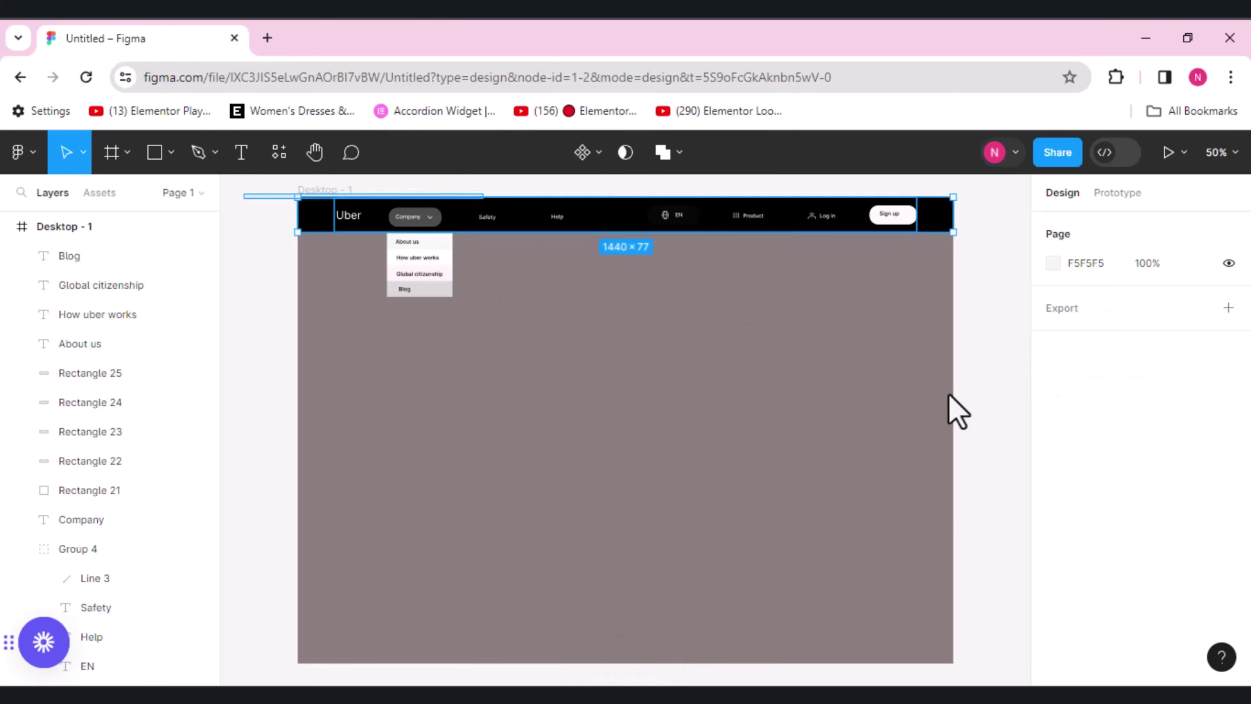
{"action": "left_click_drag", "start_coordinate": [949, 395], "coordinate": [949, 395]}
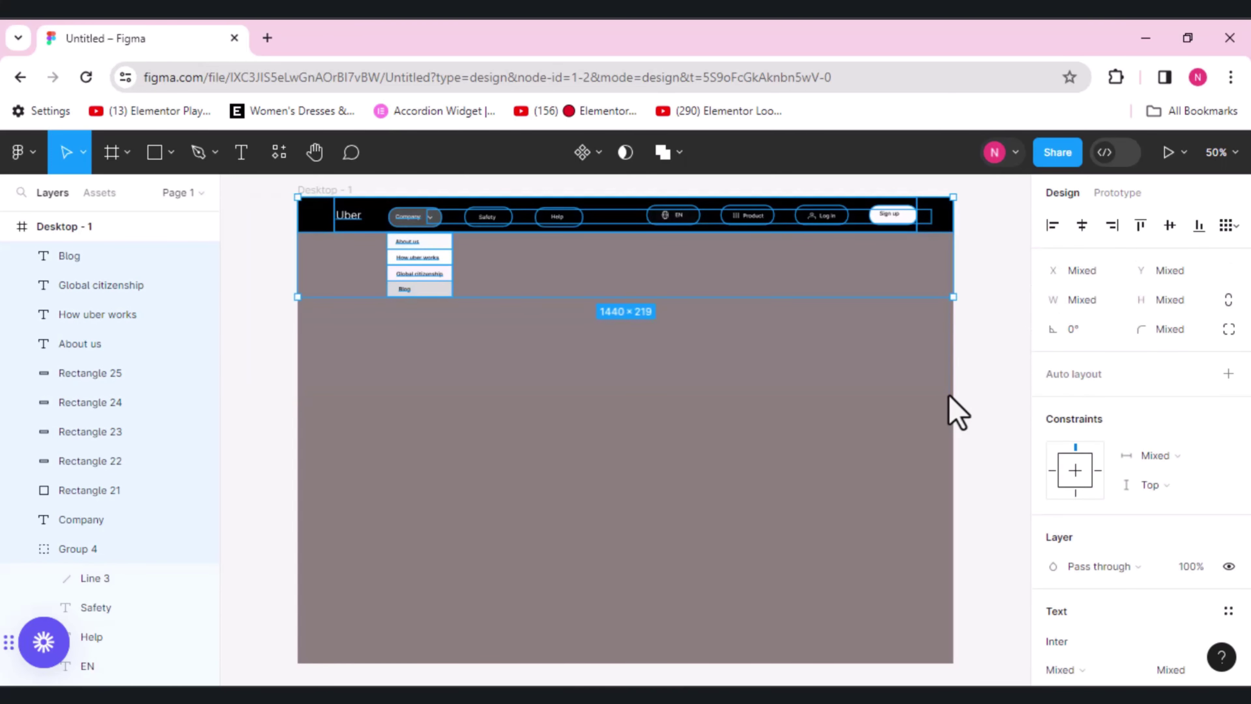
{"action": "scroll", "coordinate": [949, 396], "scroll_direction": "up", "scroll_amount": 3}
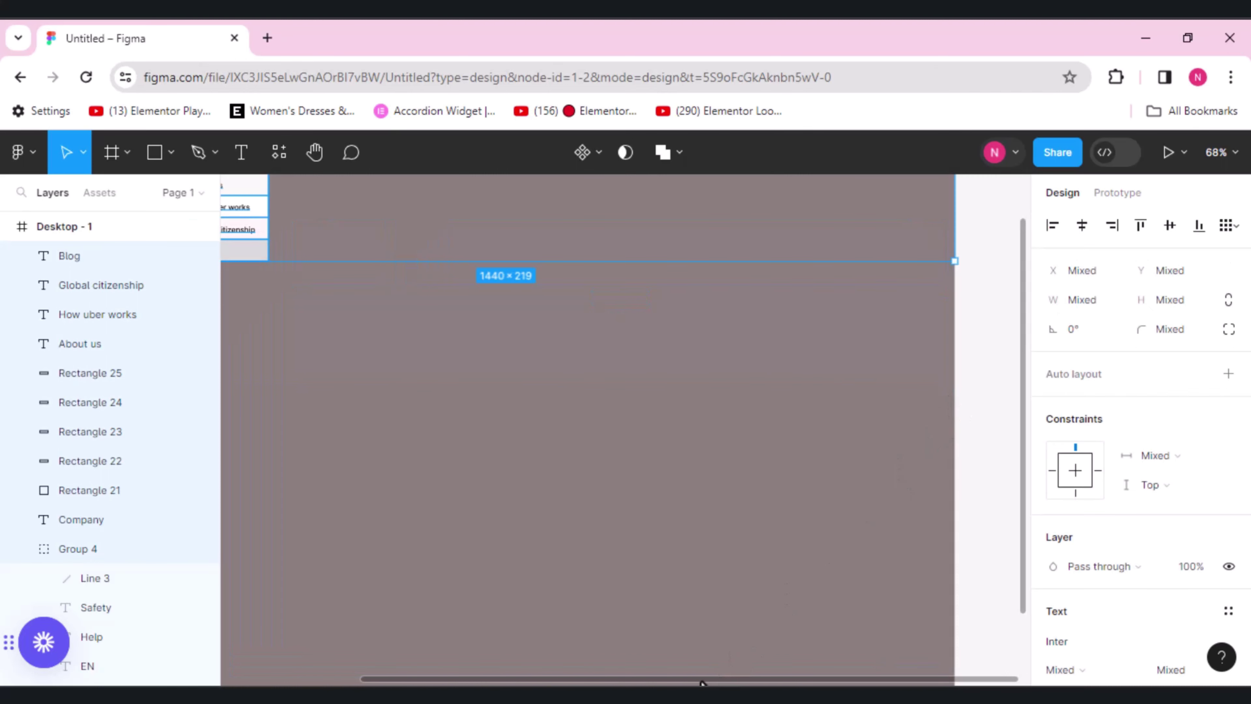
{"action": "scroll", "coordinate": [686, 682], "scroll_direction": "left", "scroll_amount": 3}
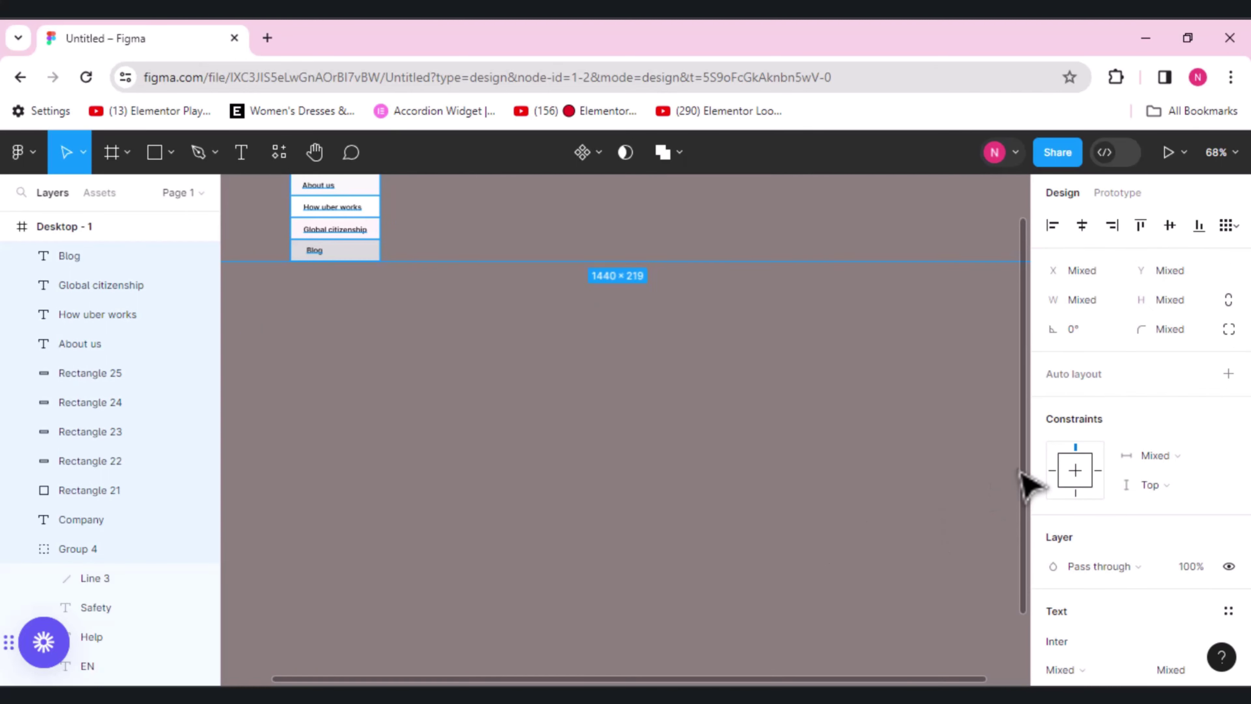
{"action": "scroll", "coordinate": [1027, 475], "scroll_direction": "up", "scroll_amount": 5}
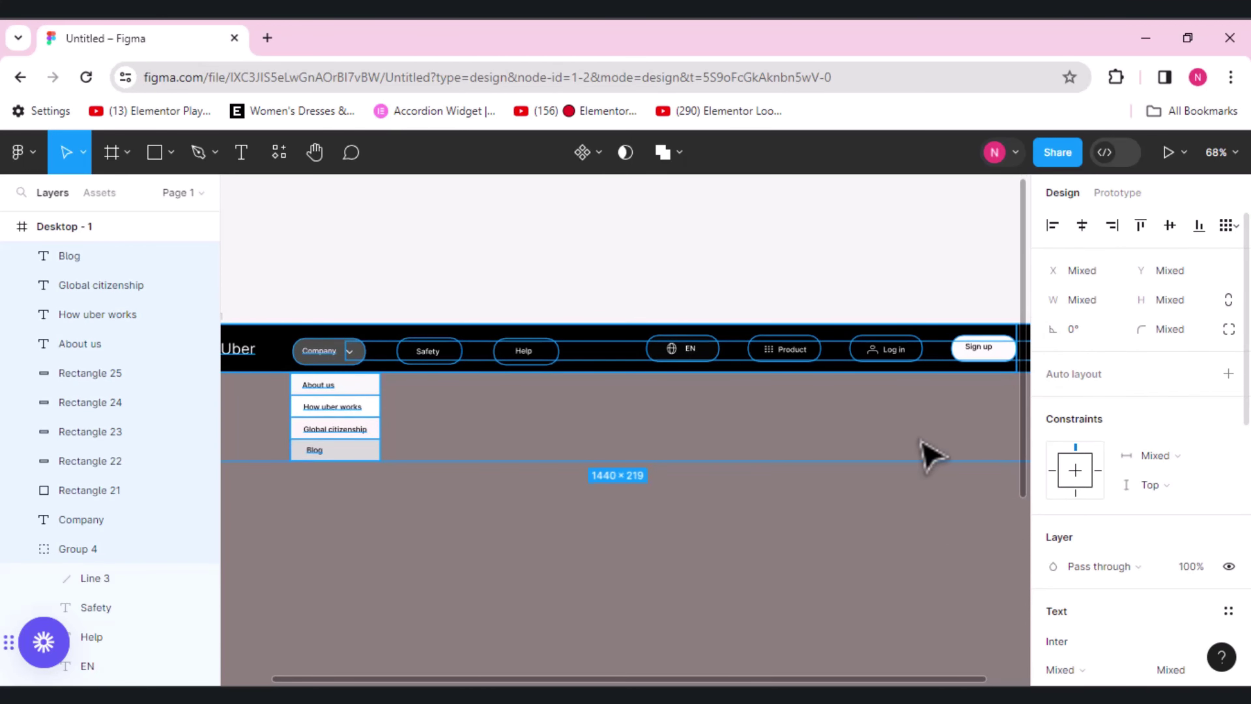
{"action": "scroll", "coordinate": [626, 493], "scroll_direction": "left", "scroll_amount": 3}
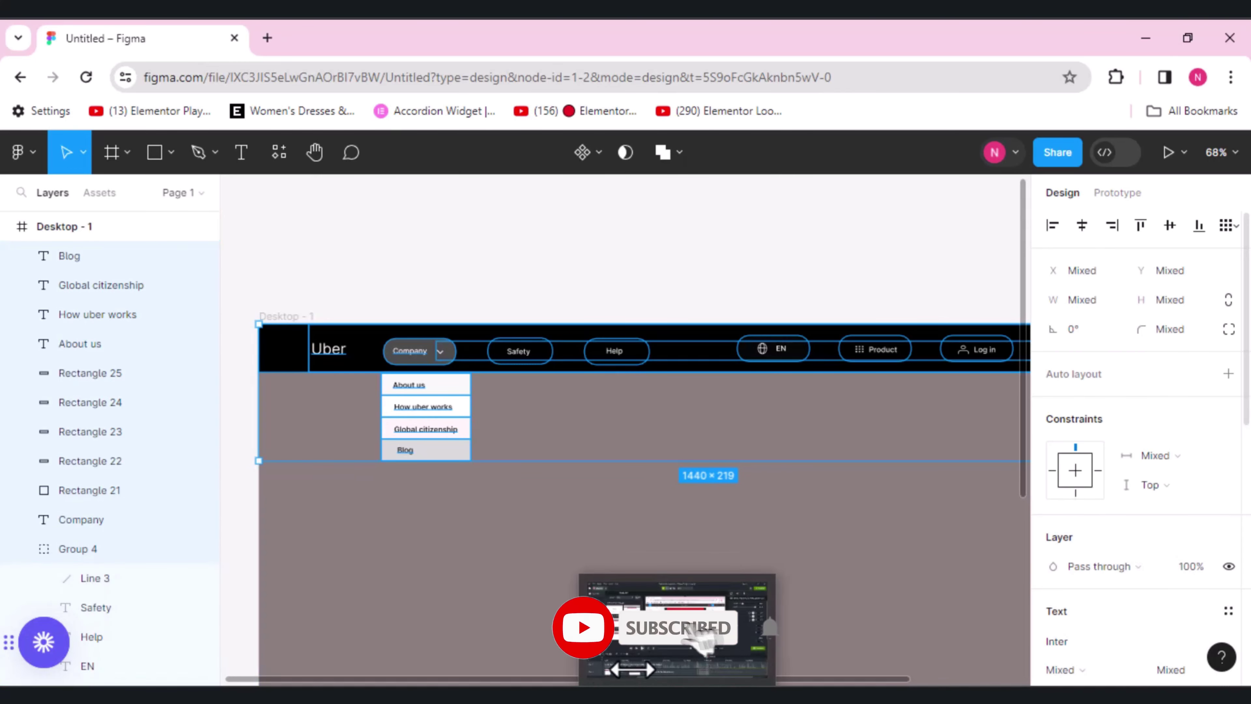
{"action": "left_click", "coordinate": [1234, 156]}
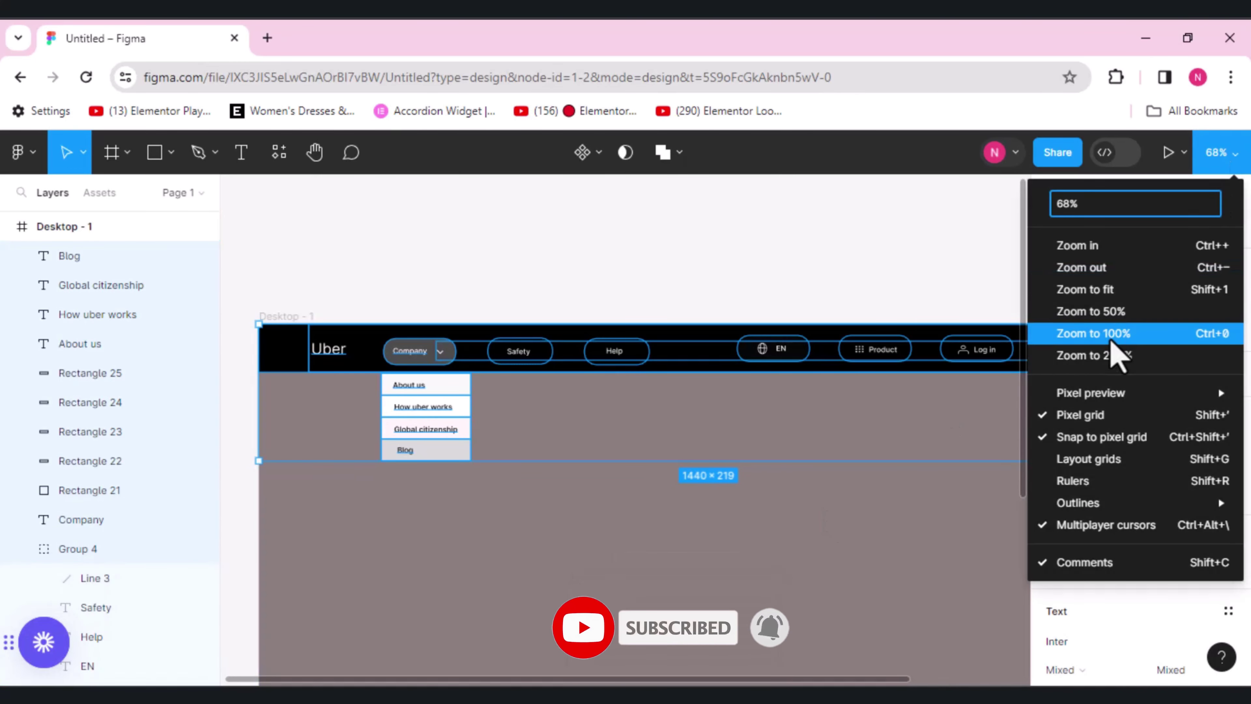
{"action": "left_click", "coordinate": [1104, 291]}
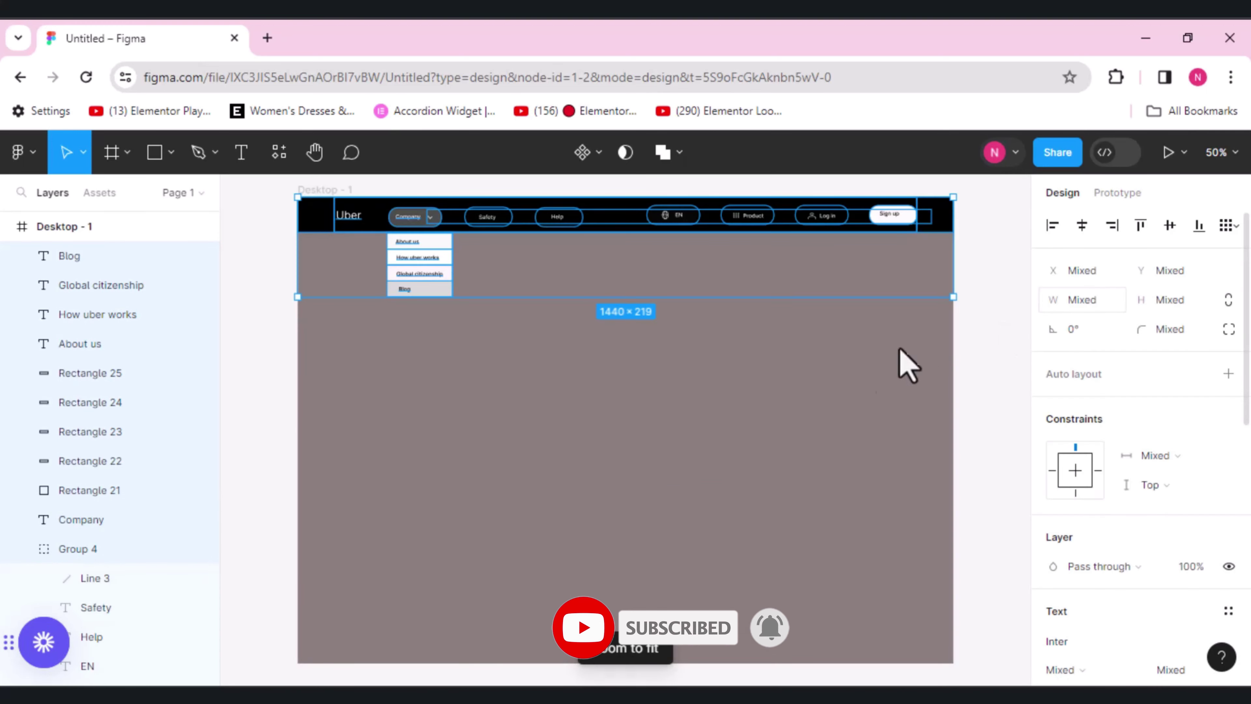